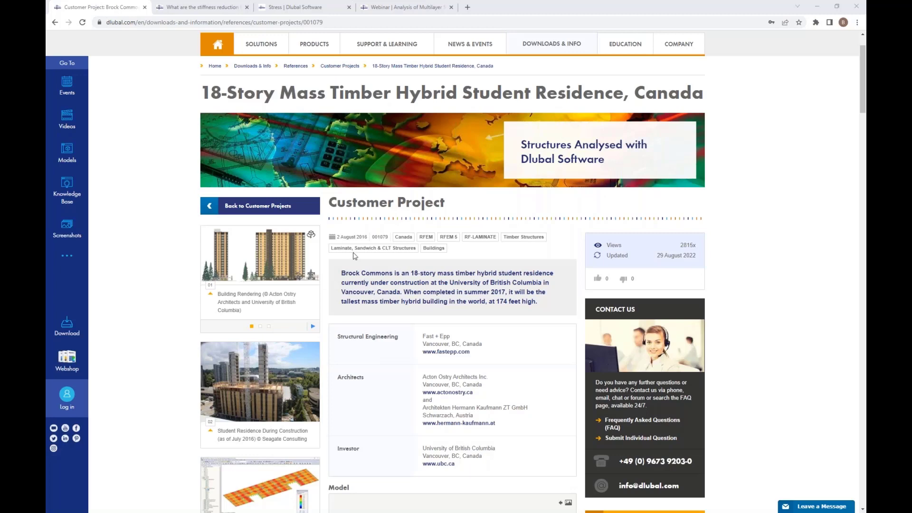
- View the enlarged photo of the student residence during construction, close it, and continue down the project page
click(265, 383)
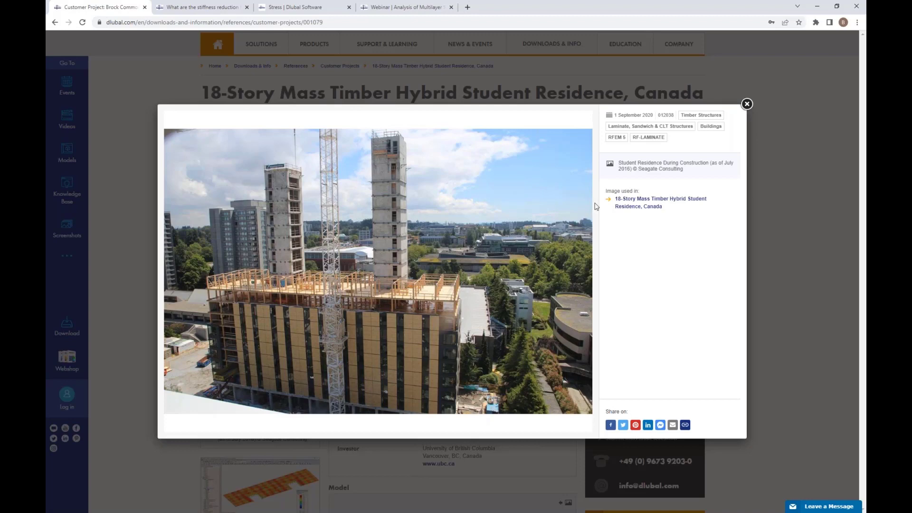
click(747, 104)
scroll(276, 463, down, 3)
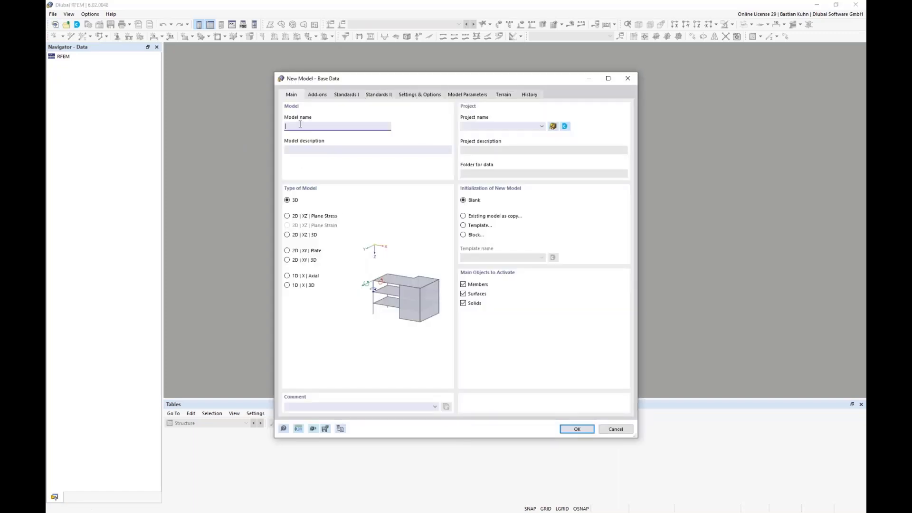
- Name the new 3D model "Webinar CLT 2D Plate"
text(Webin)
text(CLT 2D Plate)
- Activate the Multilayer Surfaces and Timber Design add-ons and disable the load wizards for the model
click(317, 95)
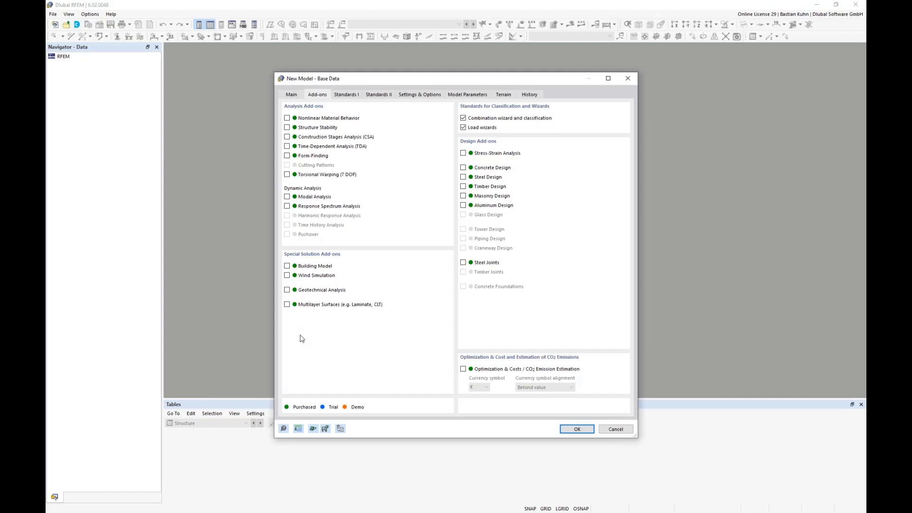
click(287, 304)
click(463, 128)
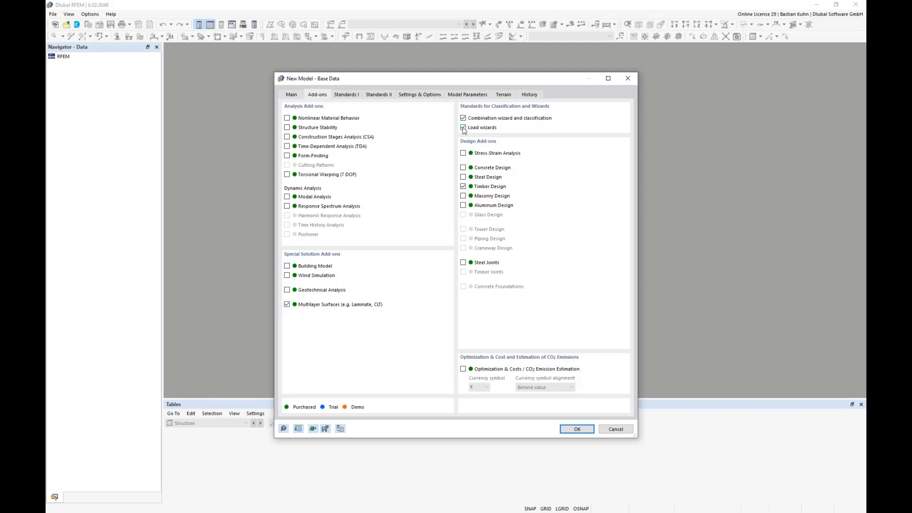
- Set the load combination standard group to EN 1990 | Timber, keeping the CEN | 2010-04 national annex
click(351, 96)
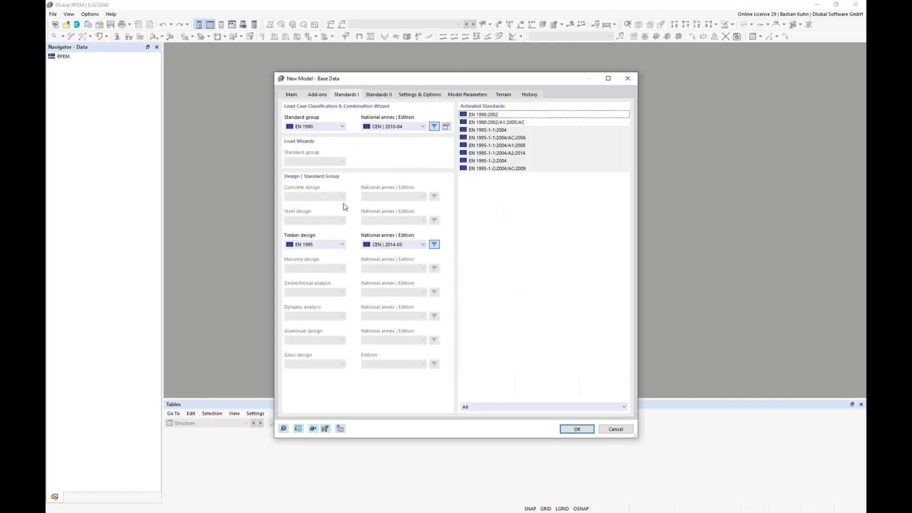
click(342, 127)
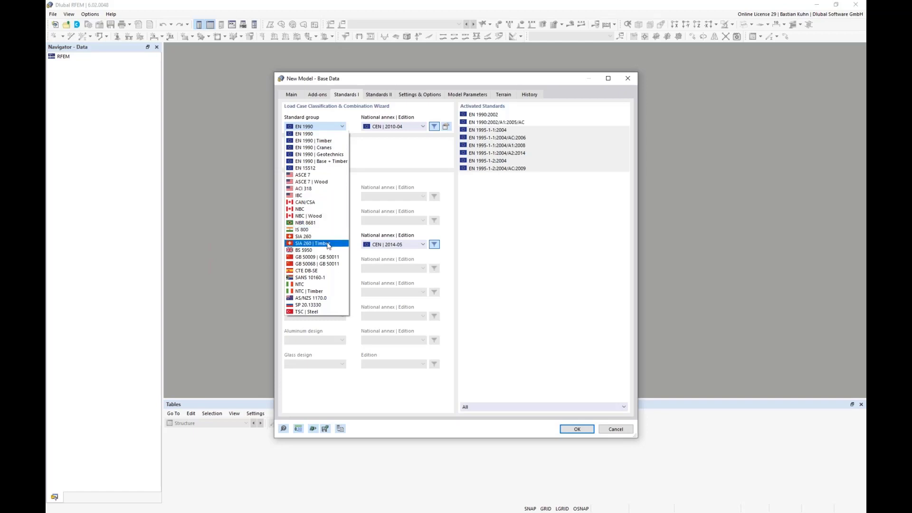
click(323, 141)
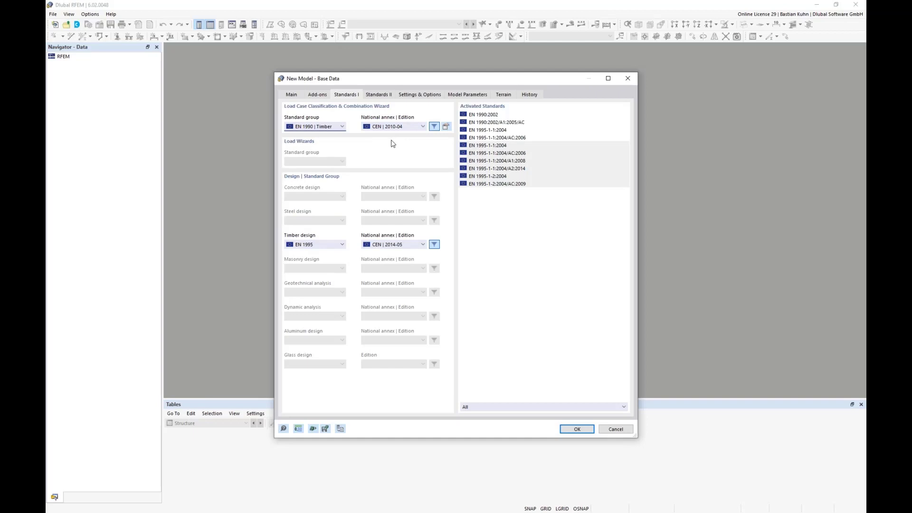
click(399, 127)
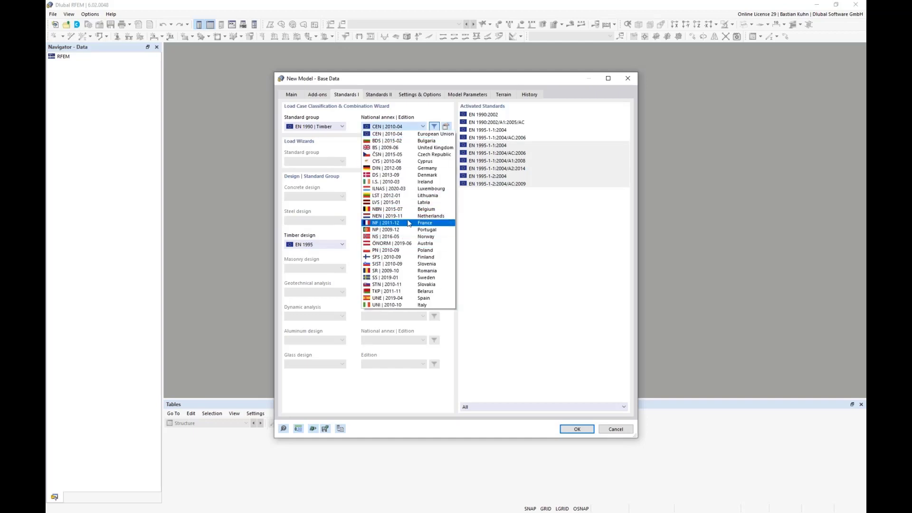
click(424, 115)
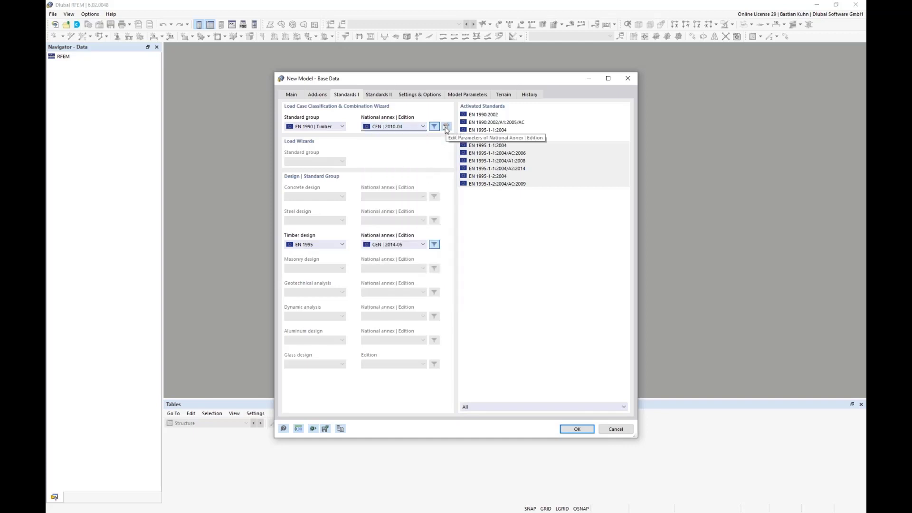
- Review the deformation coefficient choices in the national annex parameters, keep 0.60, and create the model
click(447, 127)
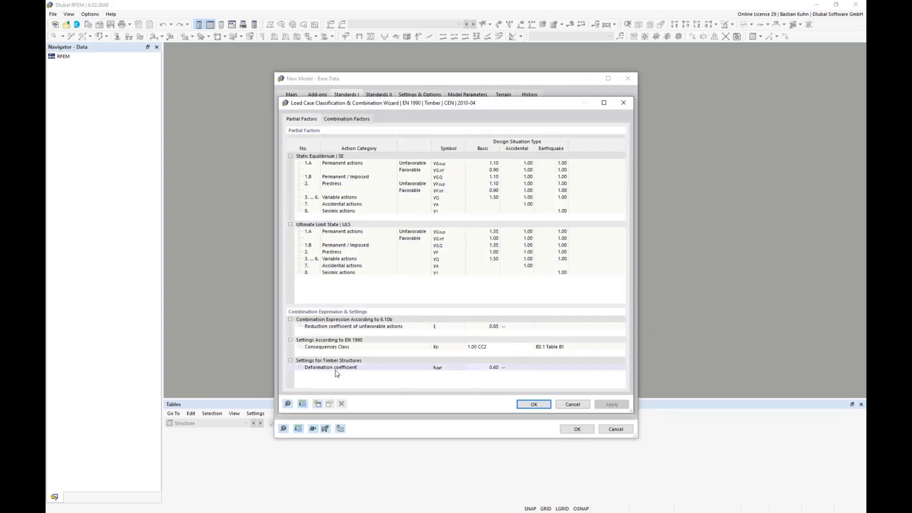
double_click(482, 369)
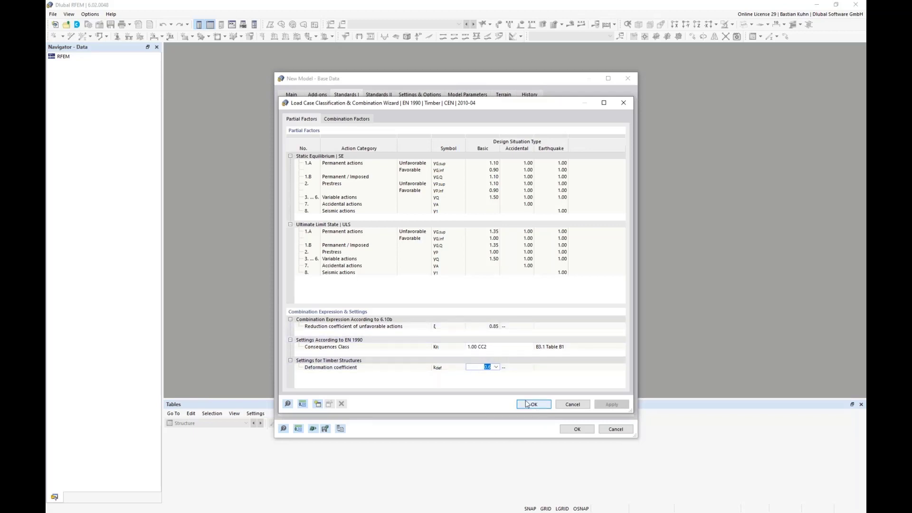
click(496, 367)
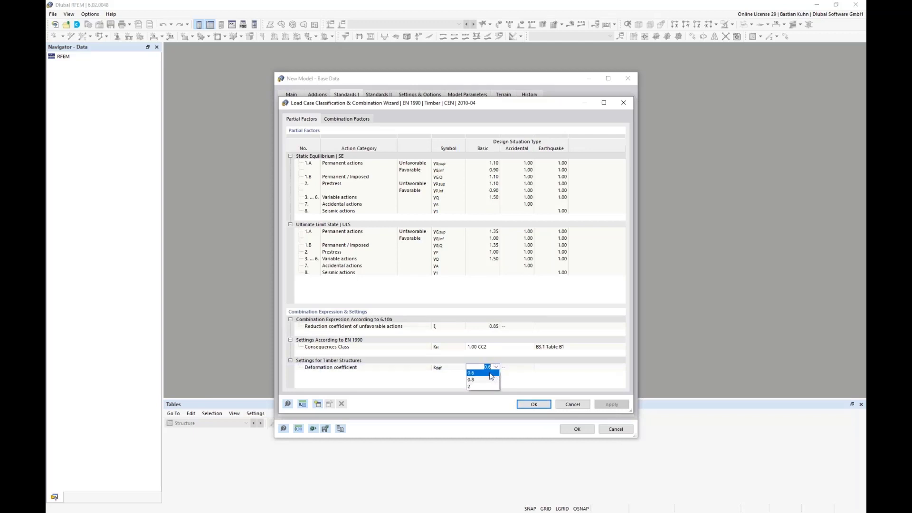
click(534, 369)
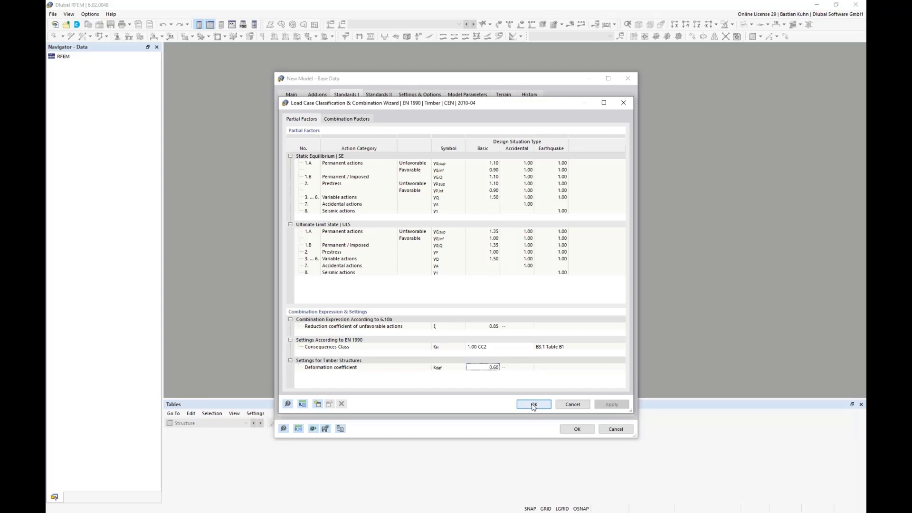
click(533, 405)
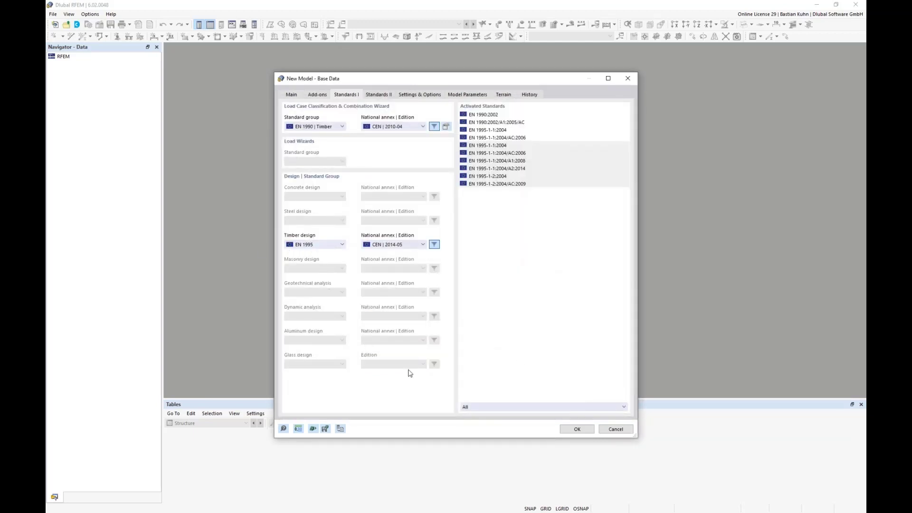
click(576, 431)
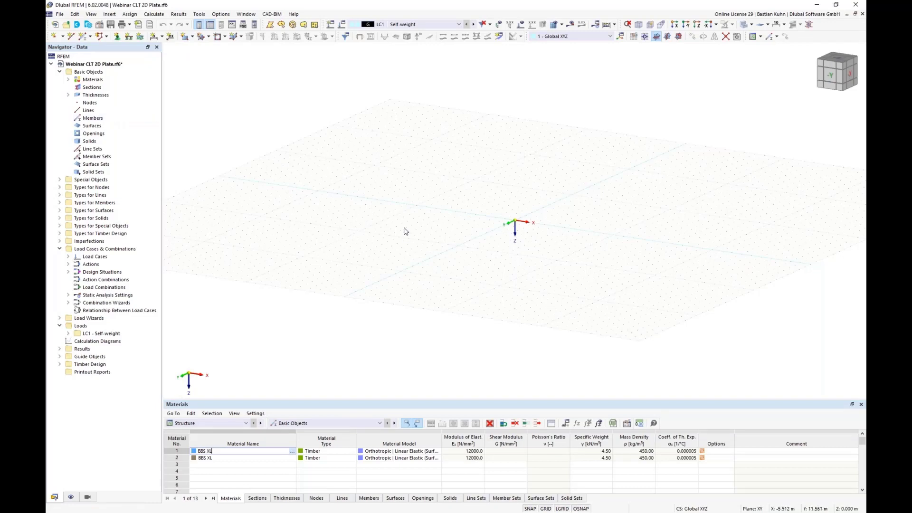
middle_drag(403, 228, 353, 236)
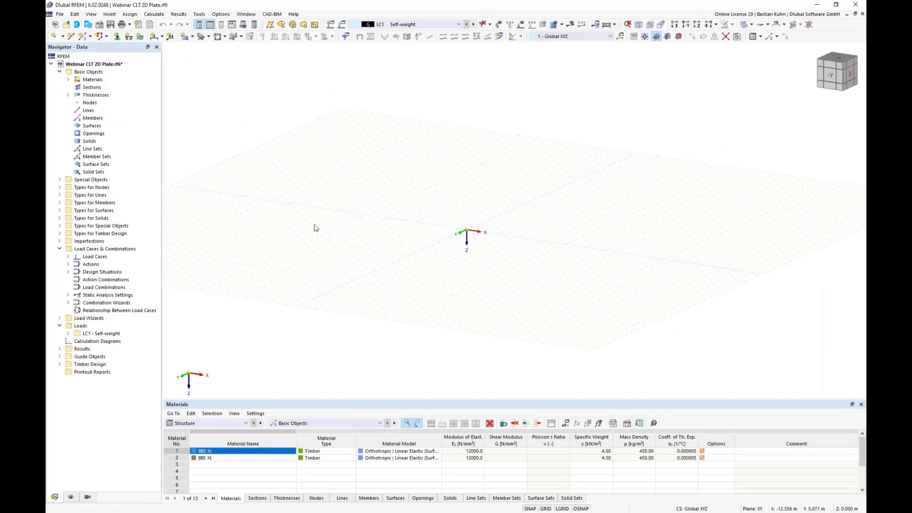
click(183, 38)
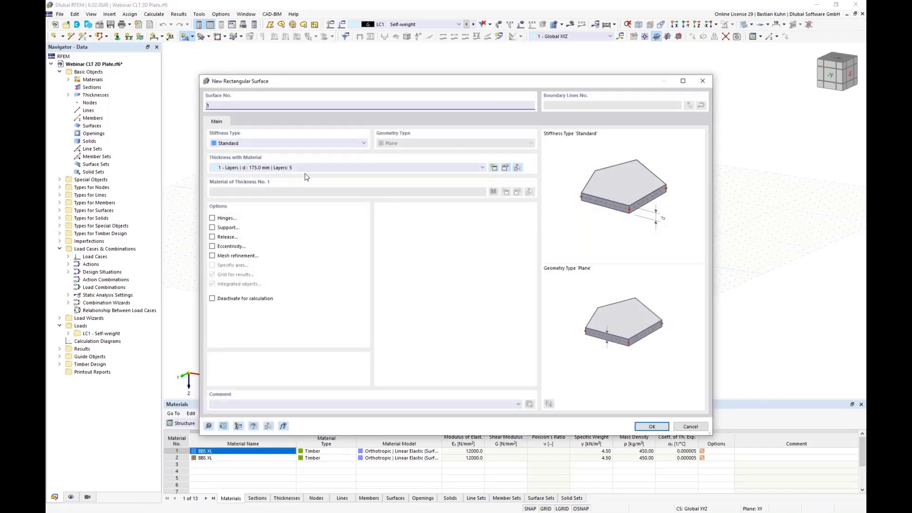
click(690, 426)
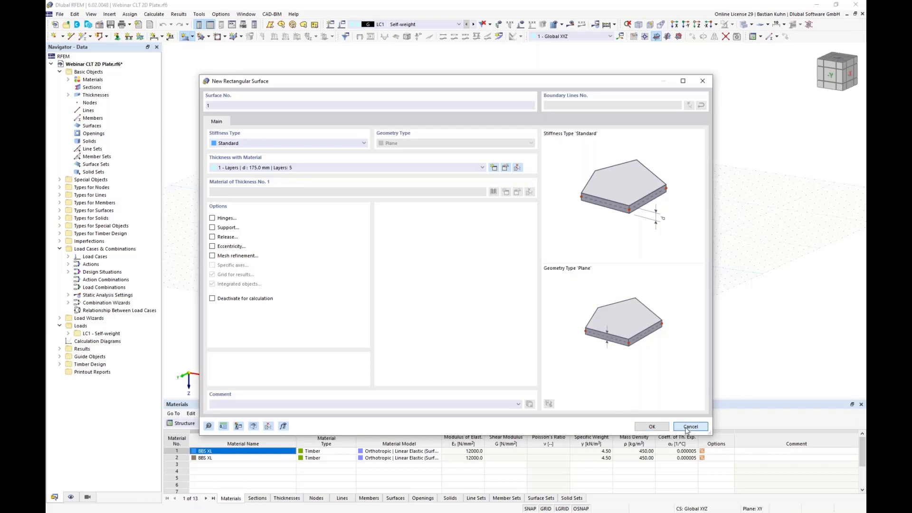
- Delete all predefined thicknesses and materials from the model
click(109, 96)
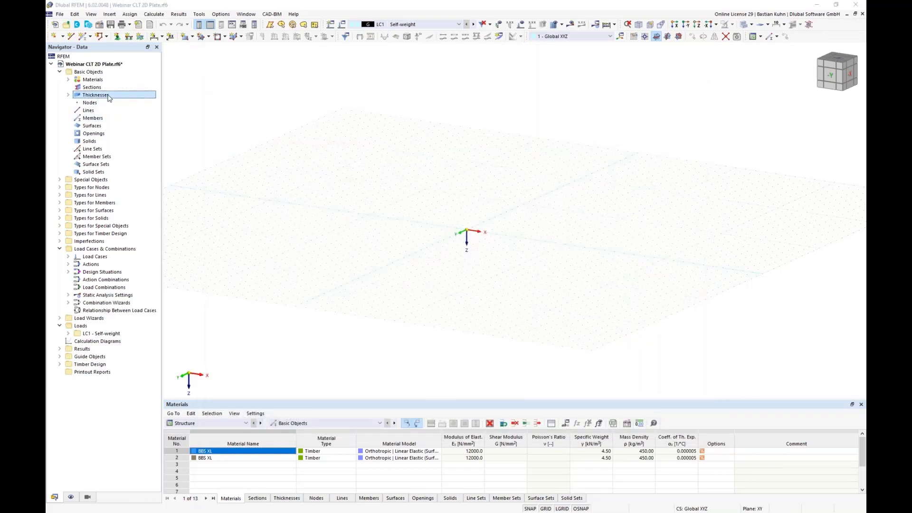
key(Delete)
key(Return)
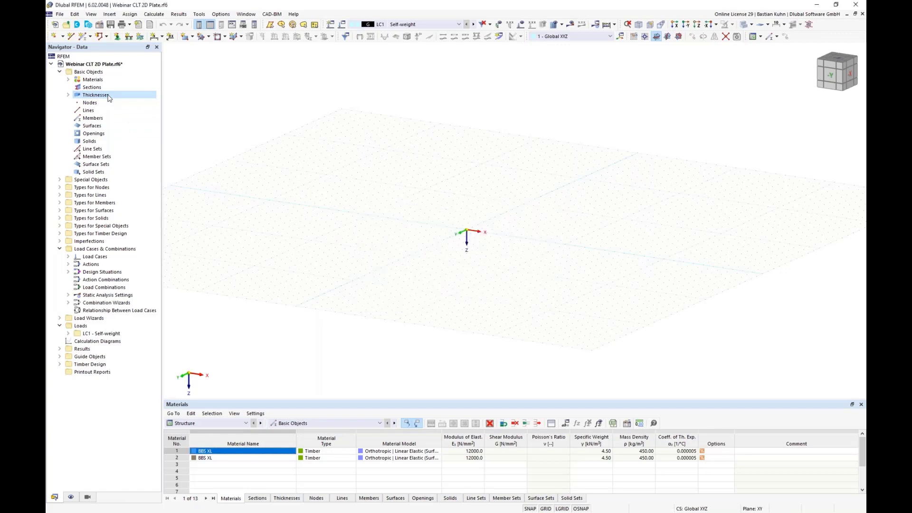
click(100, 81)
key(Delete)
key(Left)
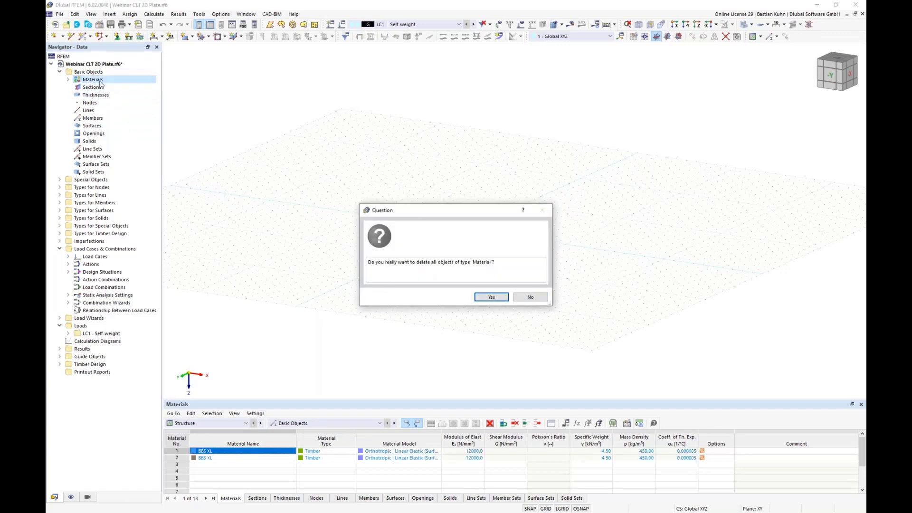
key(Return)
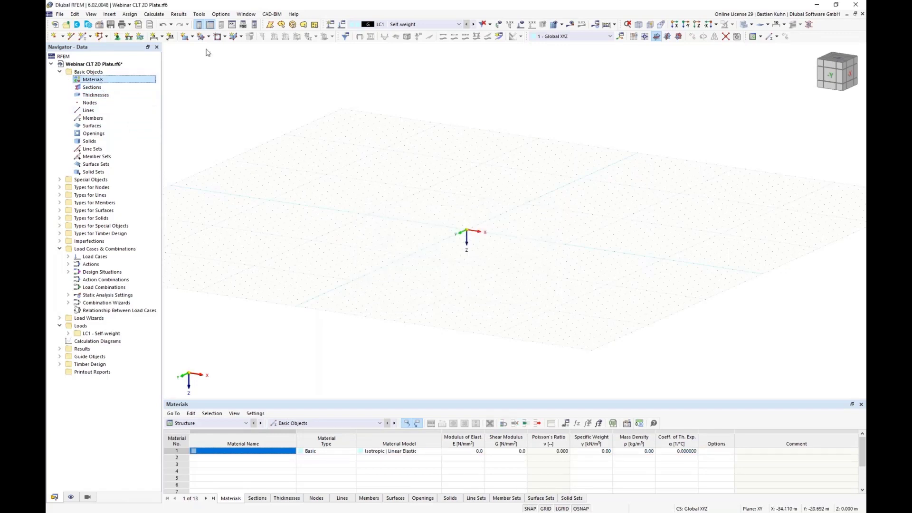
- Start a new rectangular surface and create a new thickness of type Layers for it
click(186, 36)
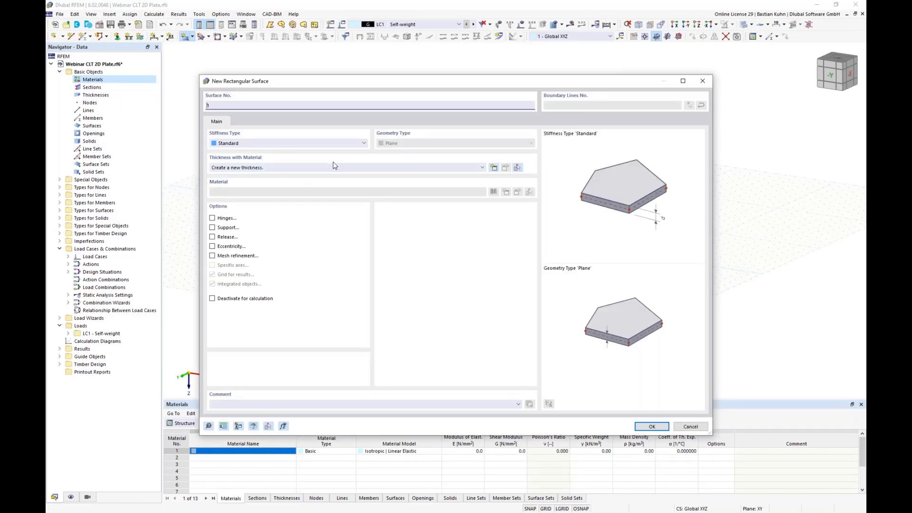
click(496, 169)
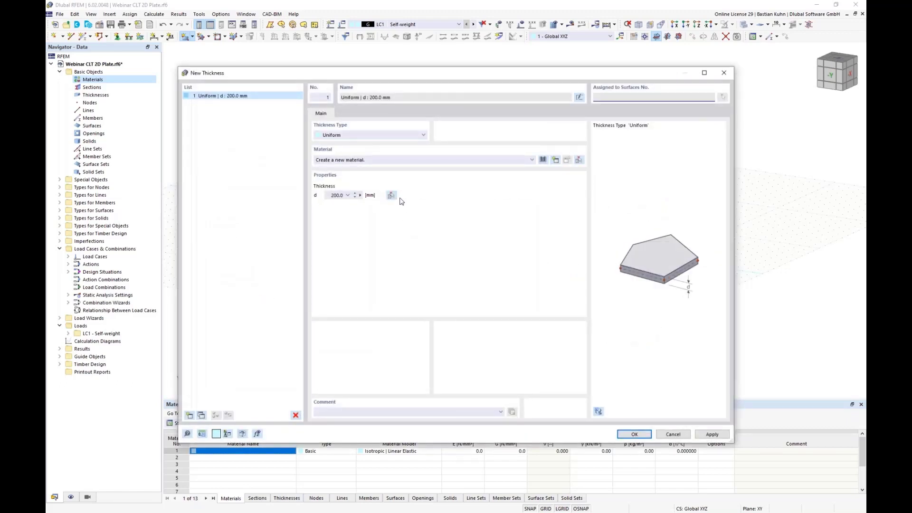
click(383, 135)
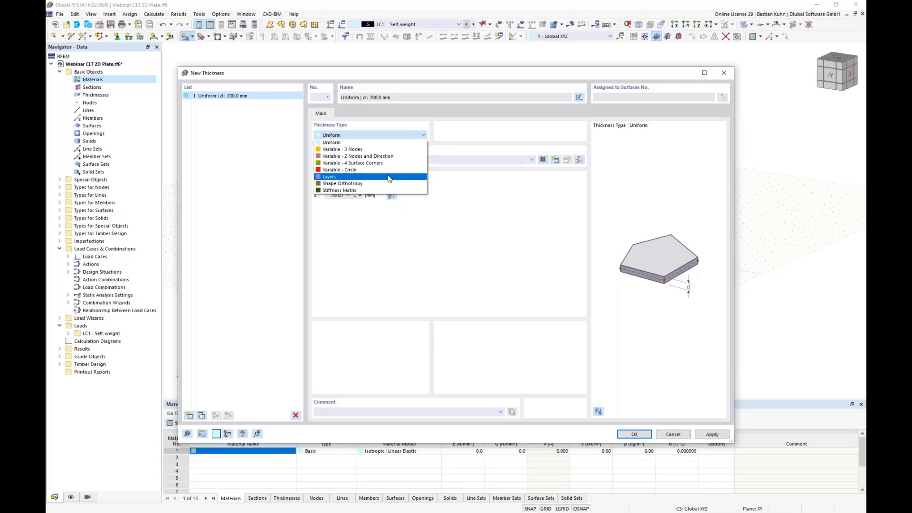
click(389, 177)
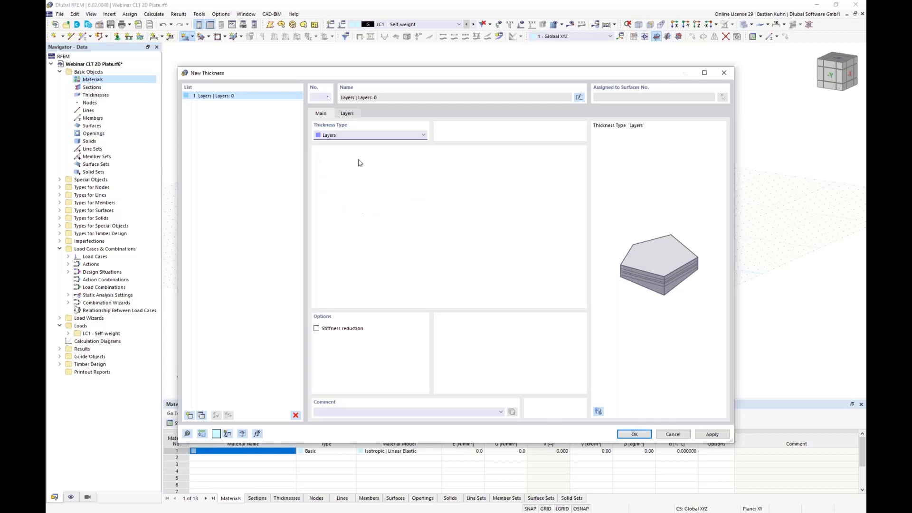
- Create a new material for the thickness's first layer with the Orthotropic | Linear Elastic (Surfaces) model
click(347, 114)
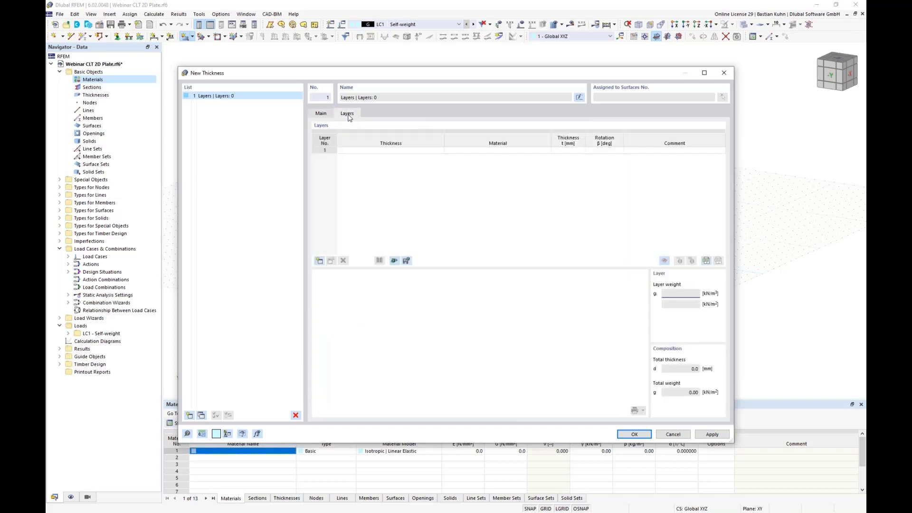
click(508, 151)
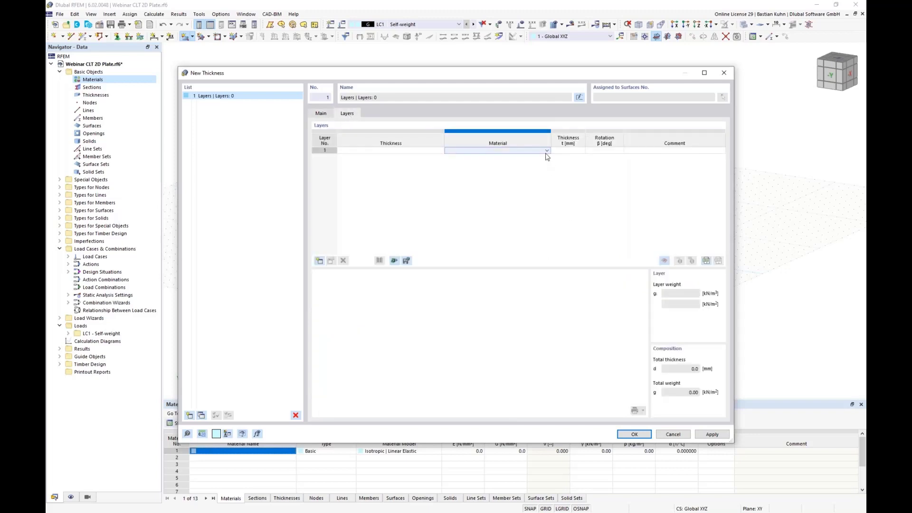
click(547, 150)
click(547, 150)
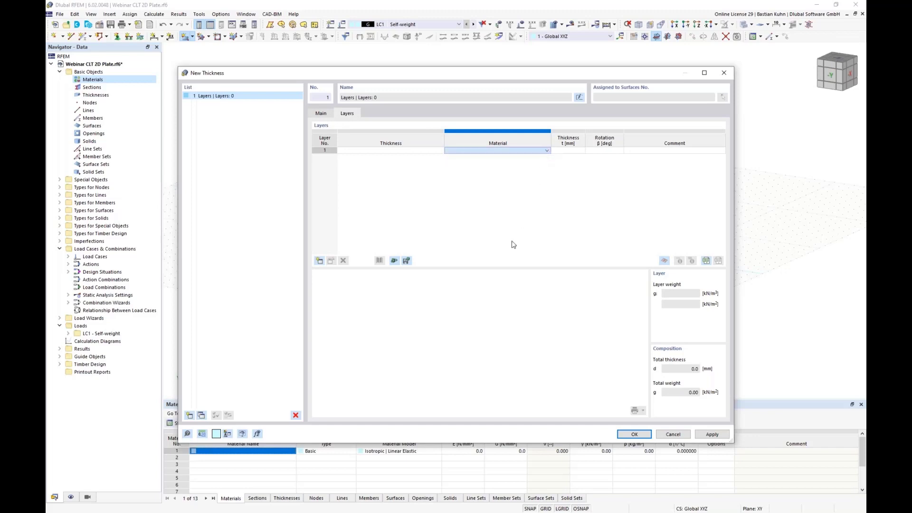
click(378, 180)
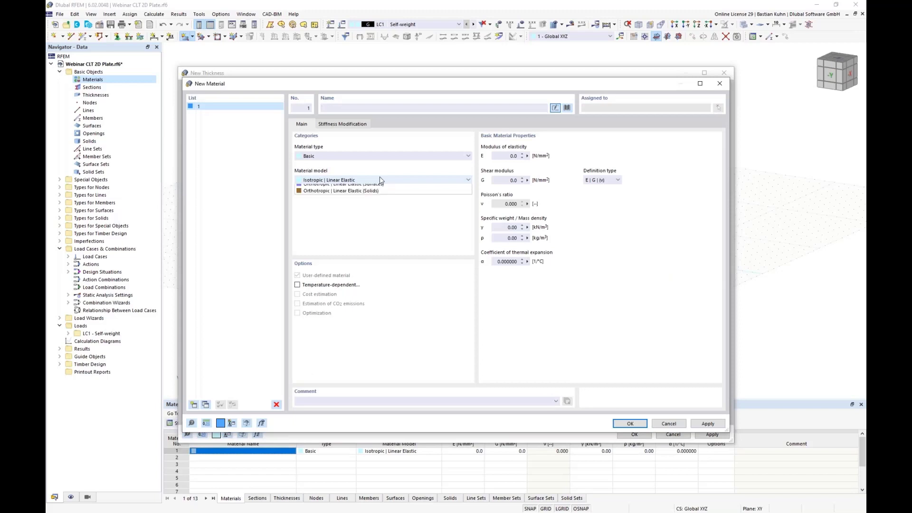
click(381, 195)
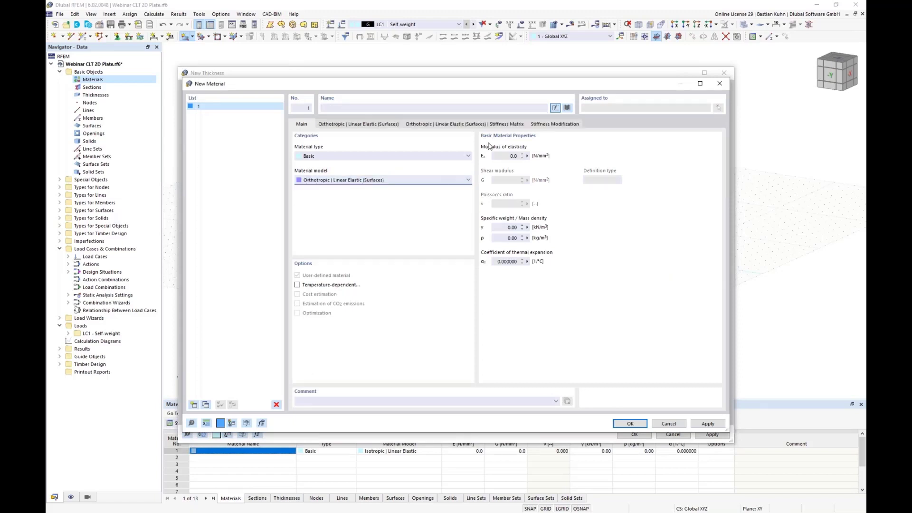
- Load Binderholz BBS XL cross laminated timber from the material library and display its material values
click(567, 108)
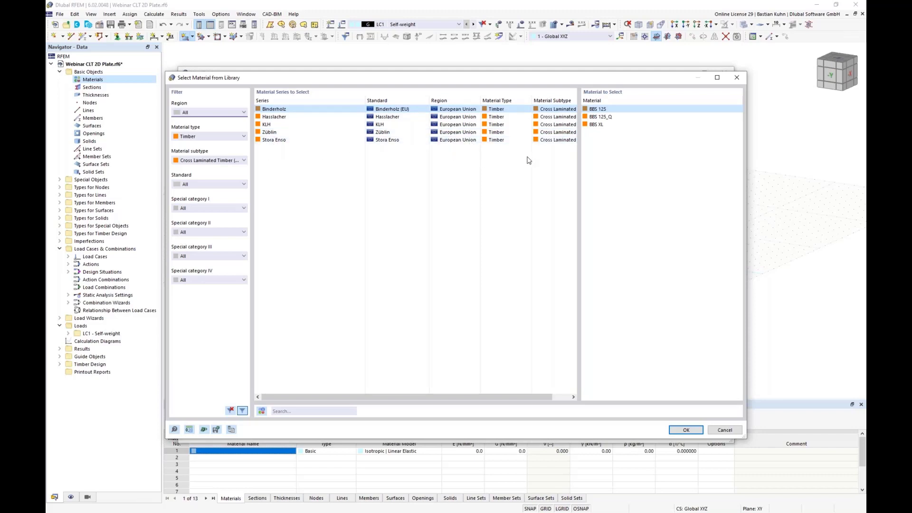
click(591, 124)
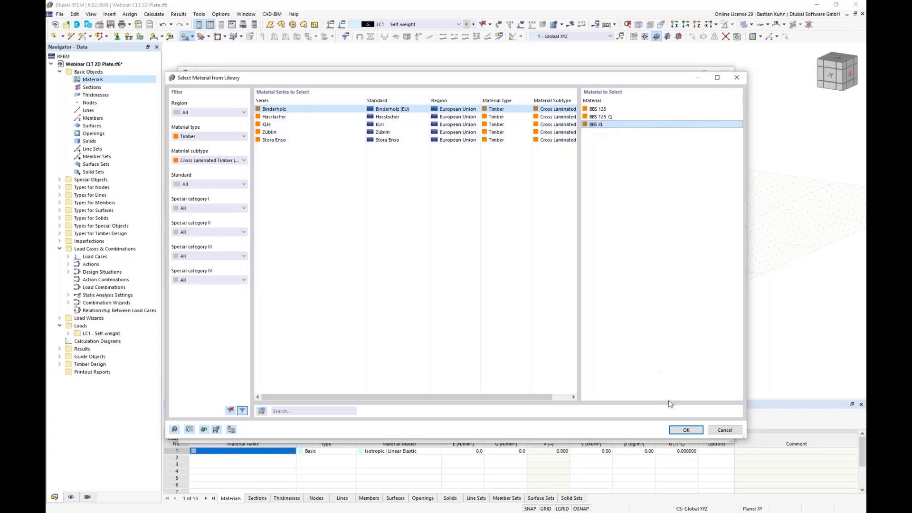
click(685, 430)
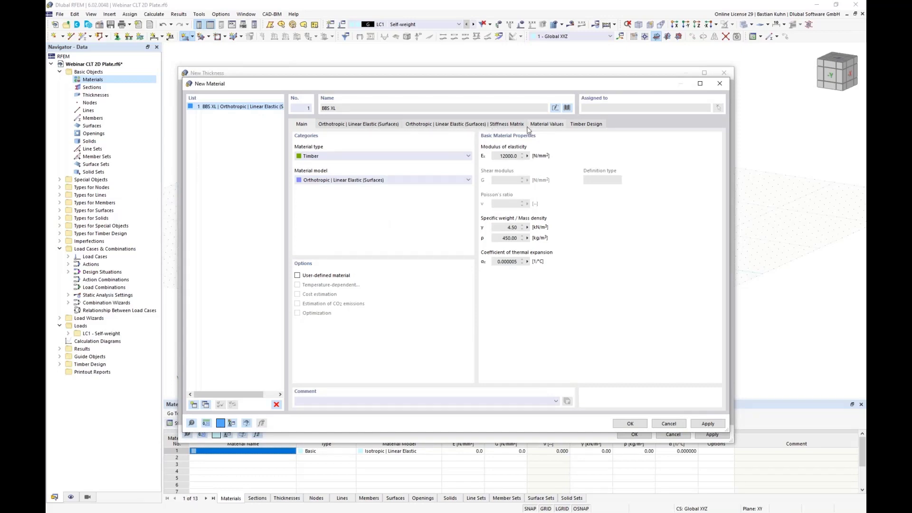
click(546, 124)
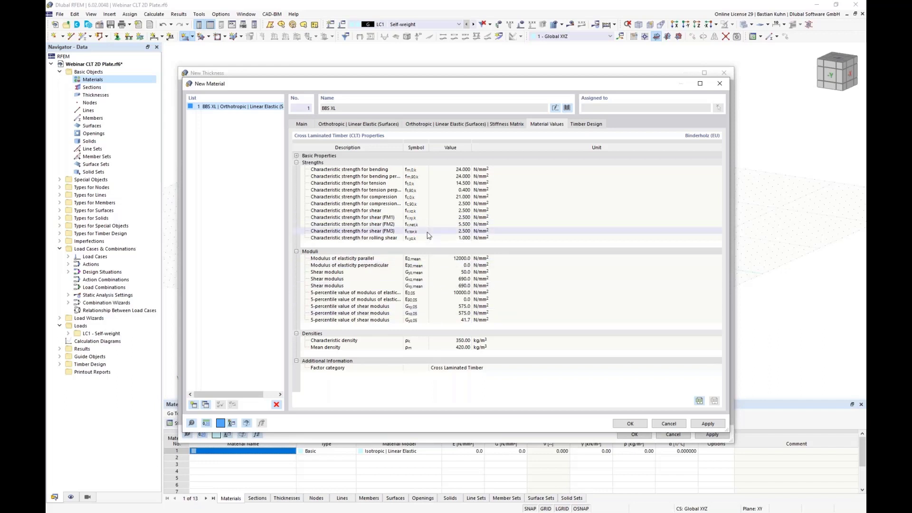
- Review the BBS XL material's strengths, stiffness matrix and orthotropic parameters, and accept the material for the first layer
click(457, 218)
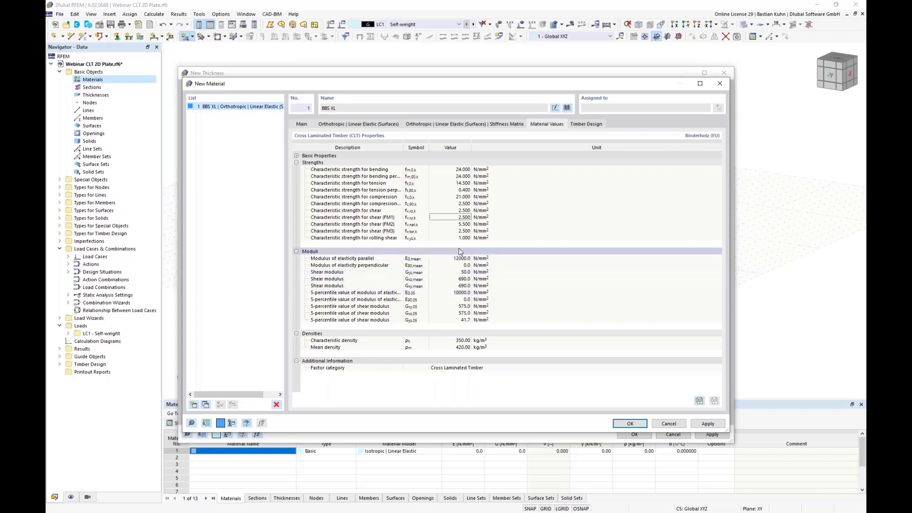
click(454, 125)
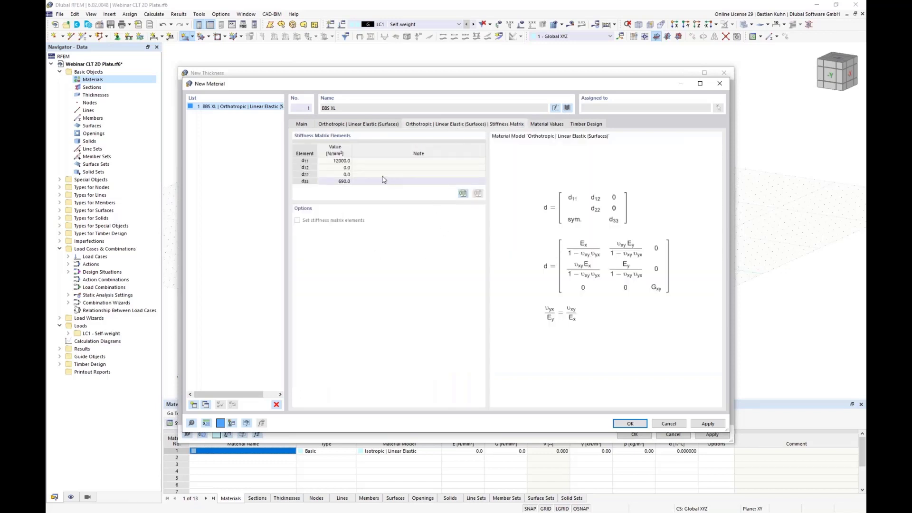
click(355, 126)
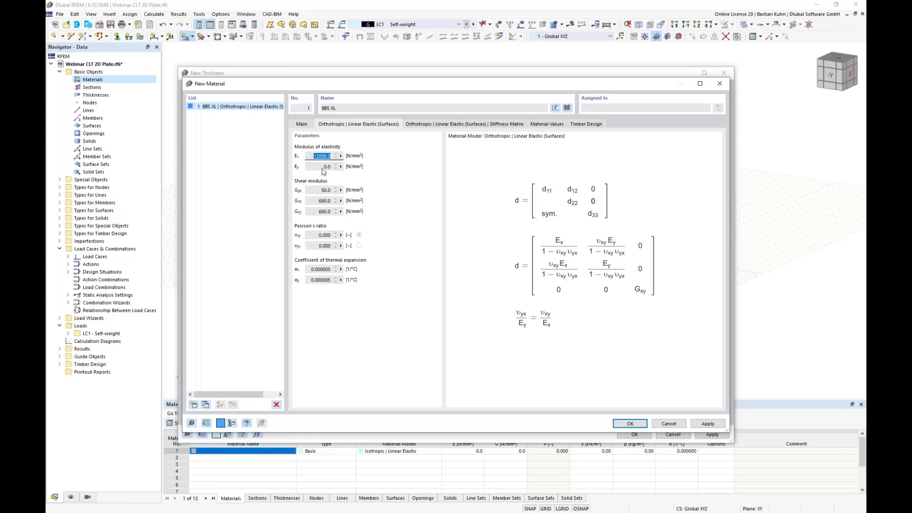
click(627, 425)
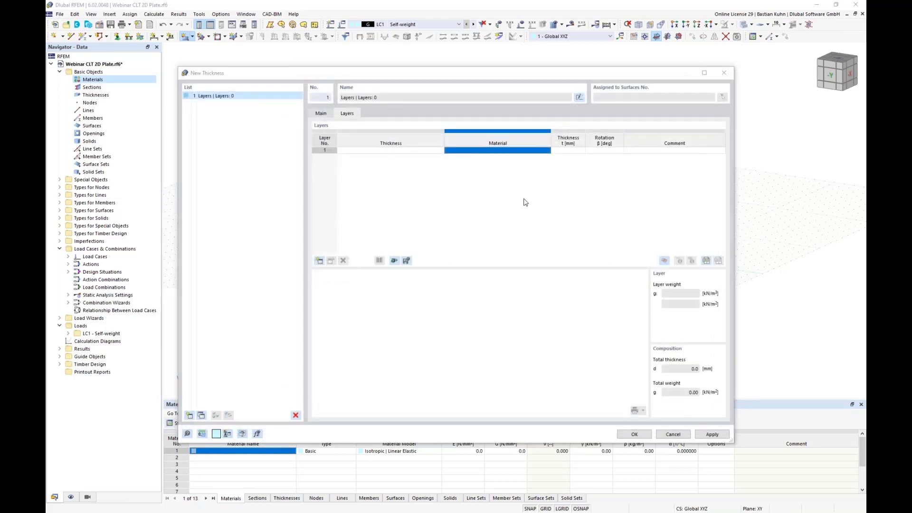
- Define five layers in the new thickness, each 35 mm thick
click(566, 151)
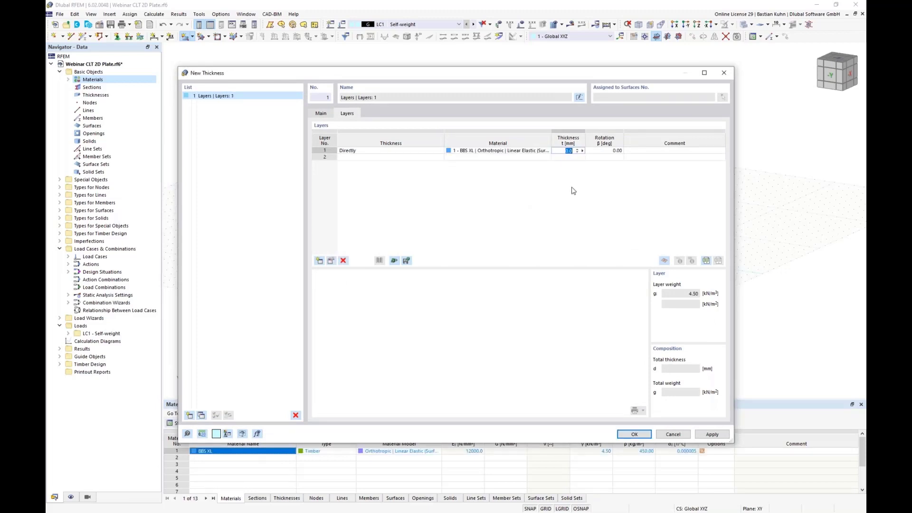
text(35)
key(Return)
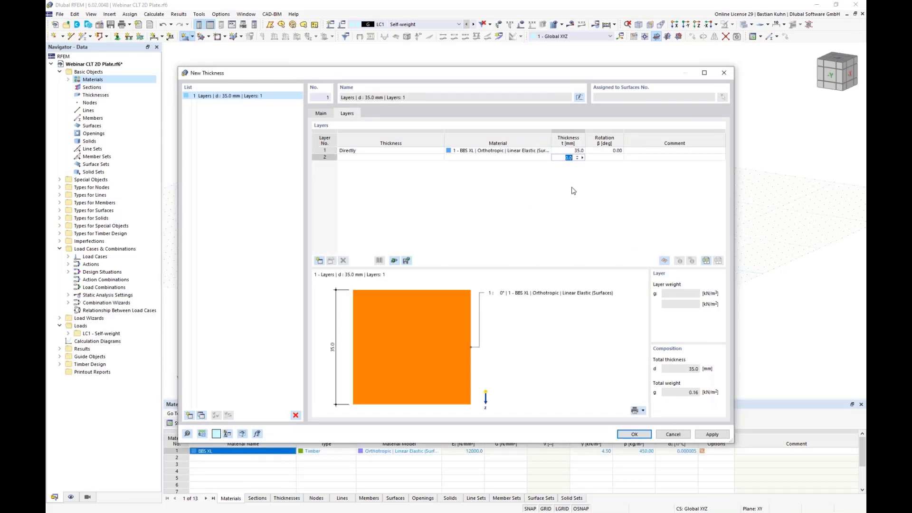
text(35)
key(Return)
text(35)
key(Return)
text(35)
key(Return)
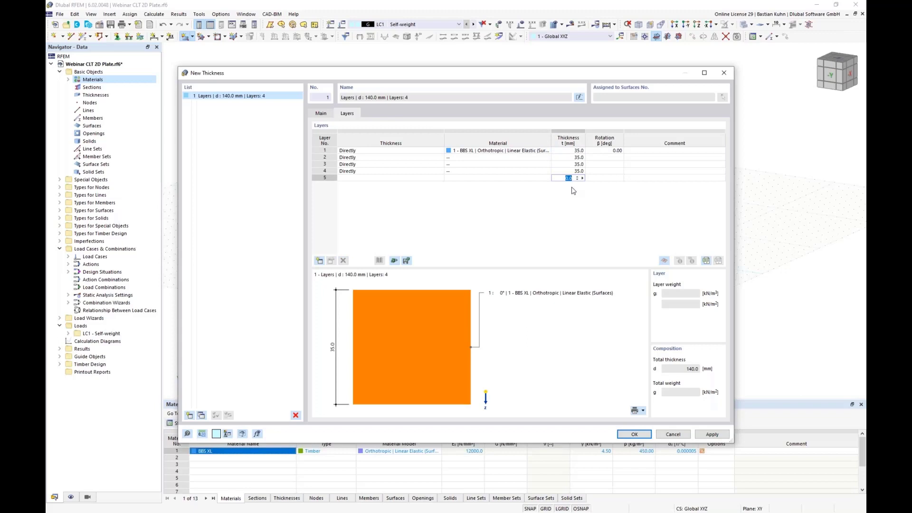
text(35)
key(Return)
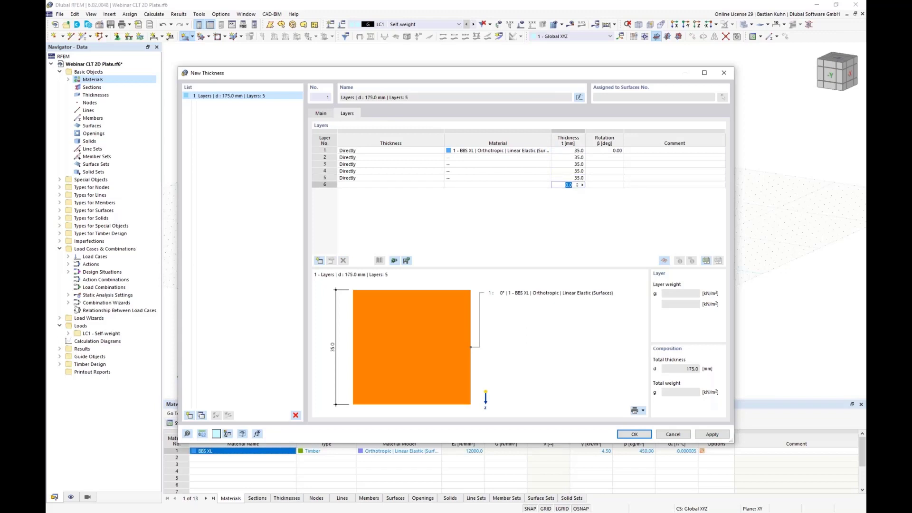
- Assign the existing BBS XL material to layers 2 through 5
click(527, 157)
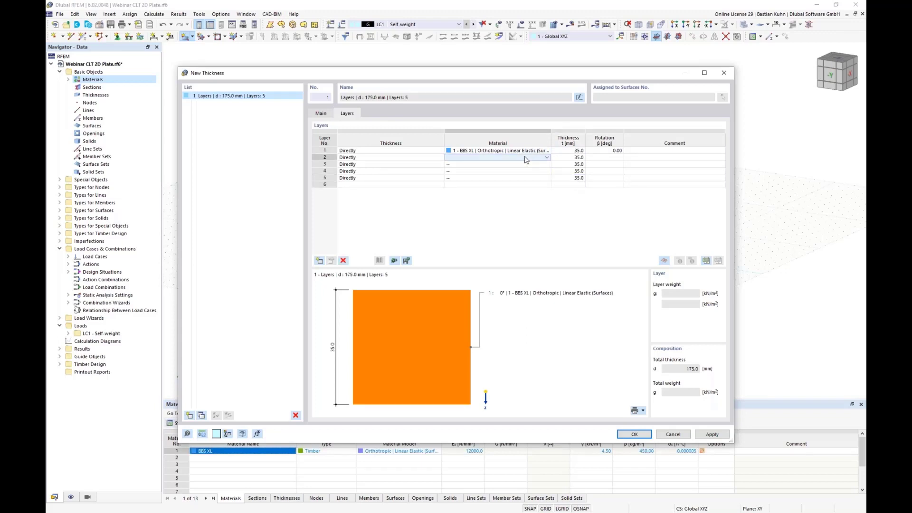
key(Return)
key(Return)
key(Return)
key(Return)
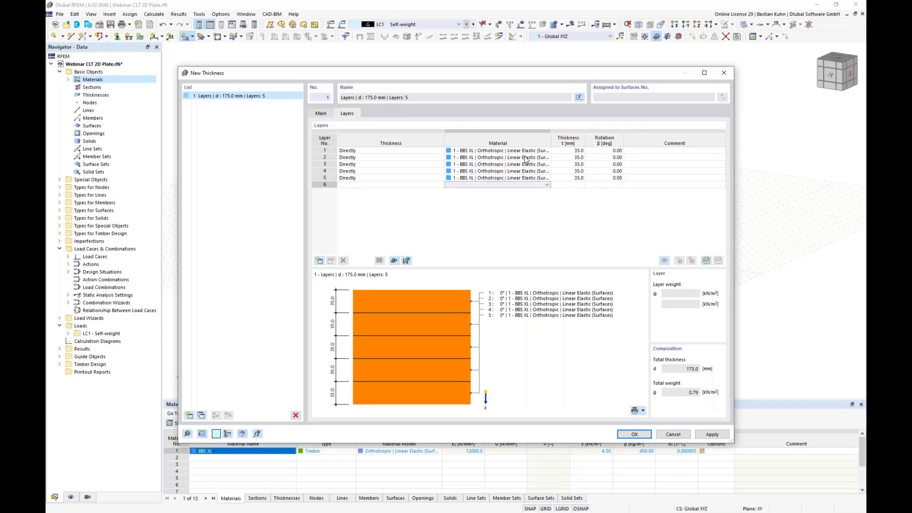
- Set the rotation of layers 2 and 4 to 90 degrees
click(603, 157)
click(613, 157)
click(611, 171)
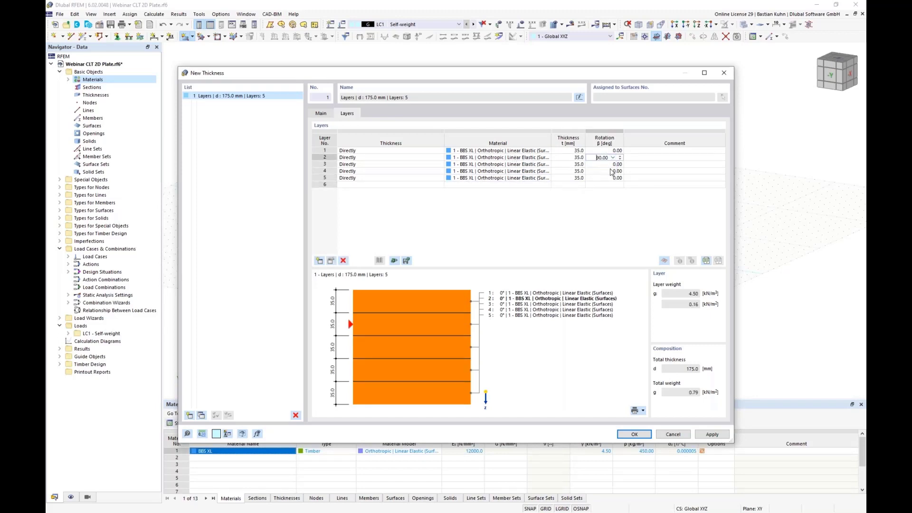
click(611, 171)
click(613, 171)
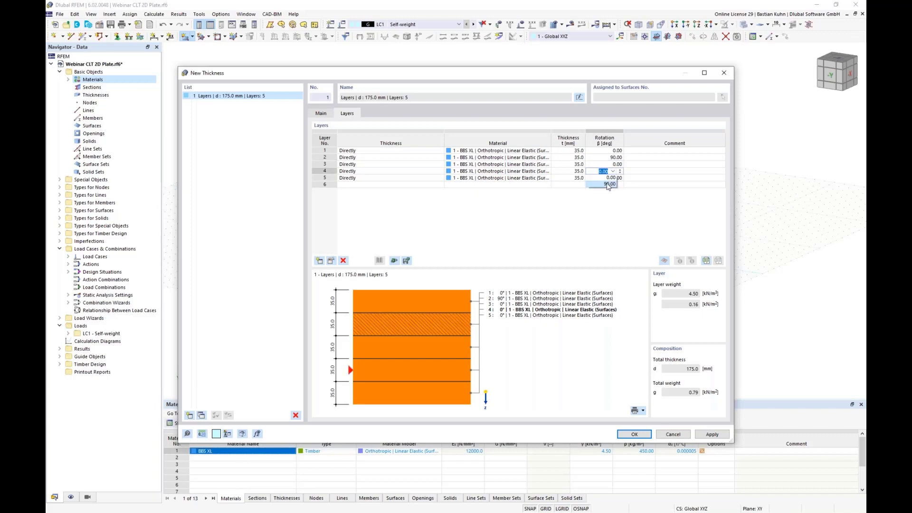
click(608, 181)
- Create a second material for layer 2 and load Binderholz BBS XL cross laminated timber from the material library
click(540, 158)
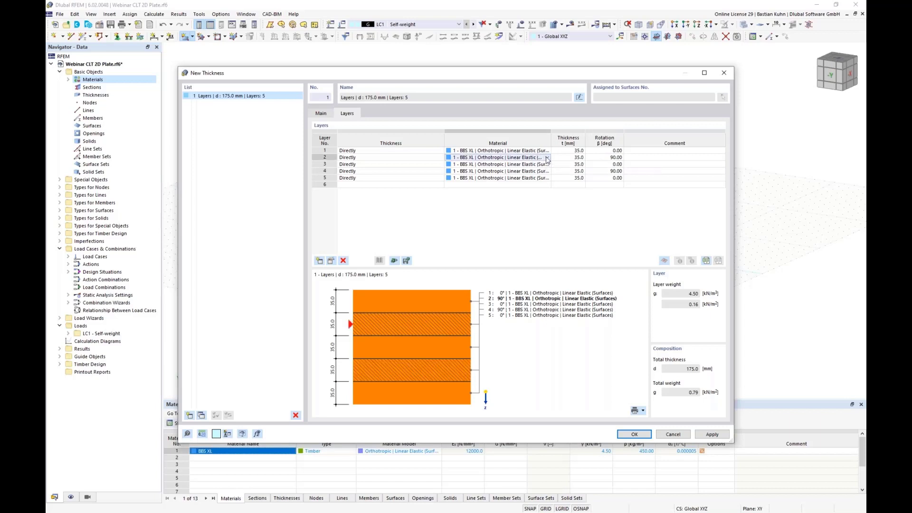
click(547, 158)
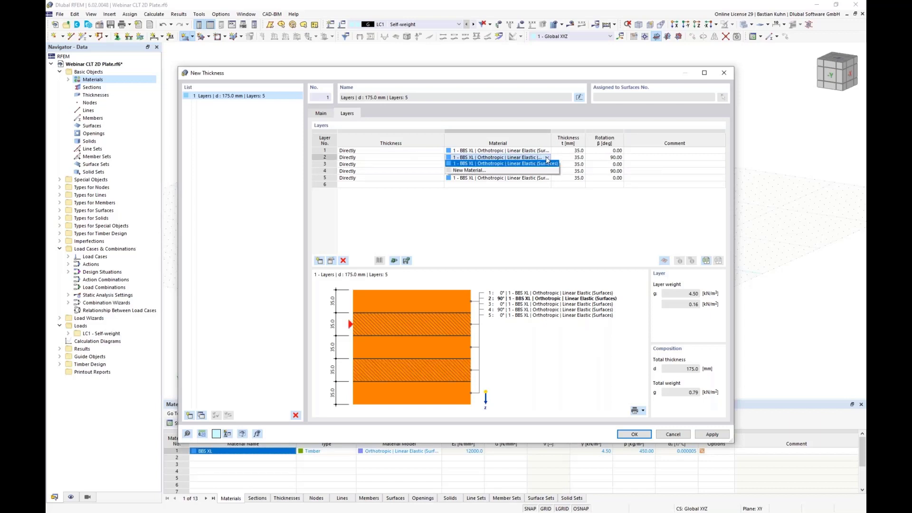
click(524, 171)
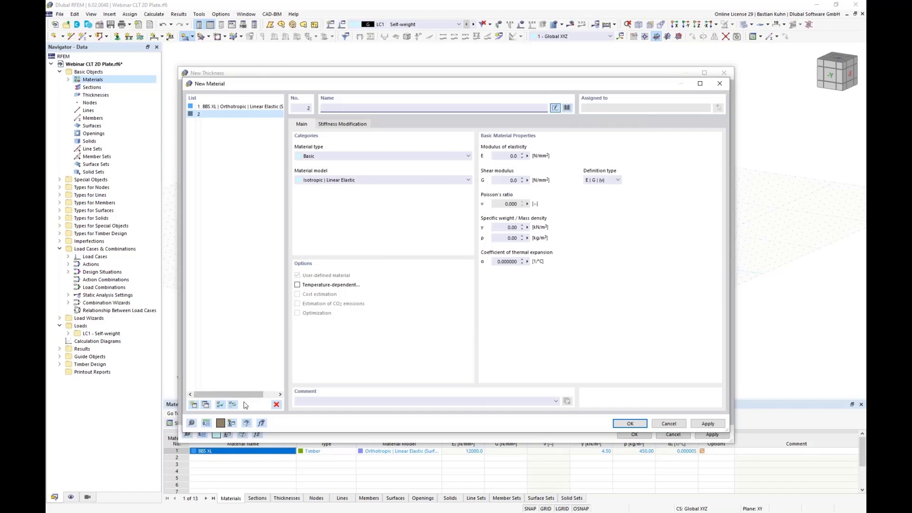
click(566, 108)
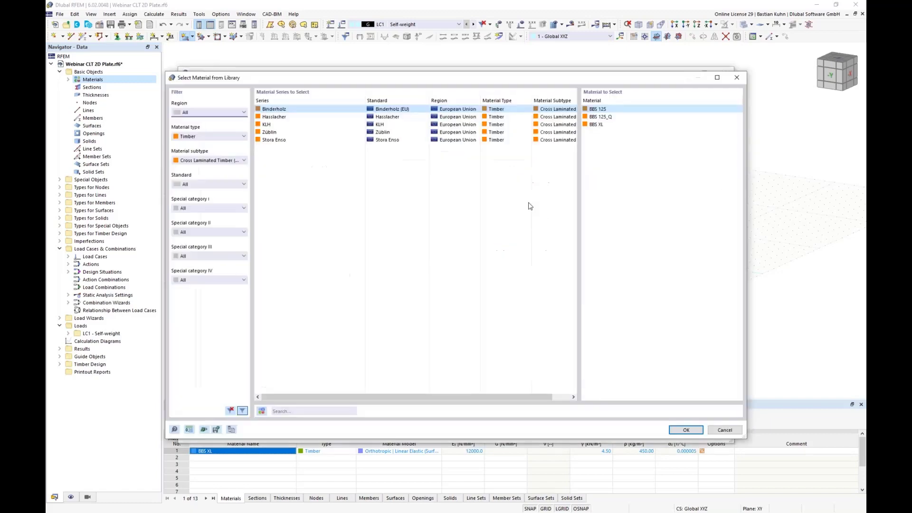
click(593, 124)
click(684, 431)
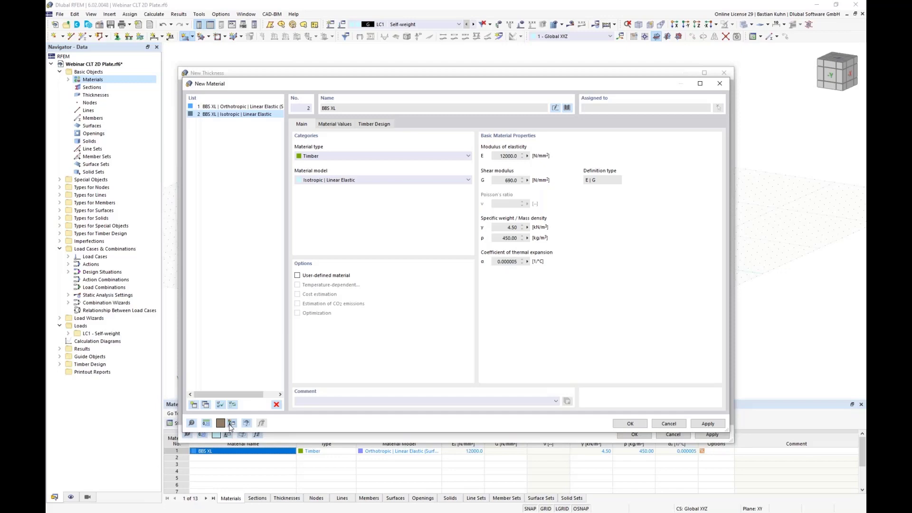
- Change the display color of material 2 to red
click(221, 423)
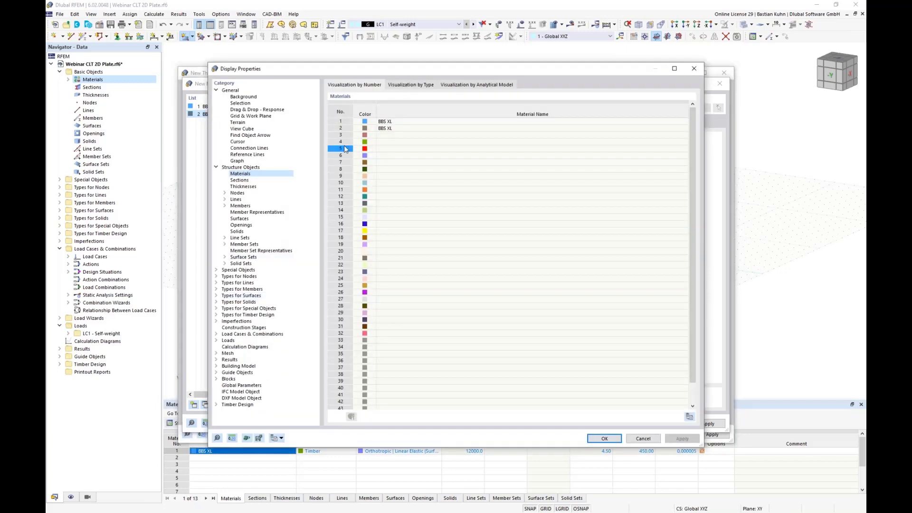
click(366, 131)
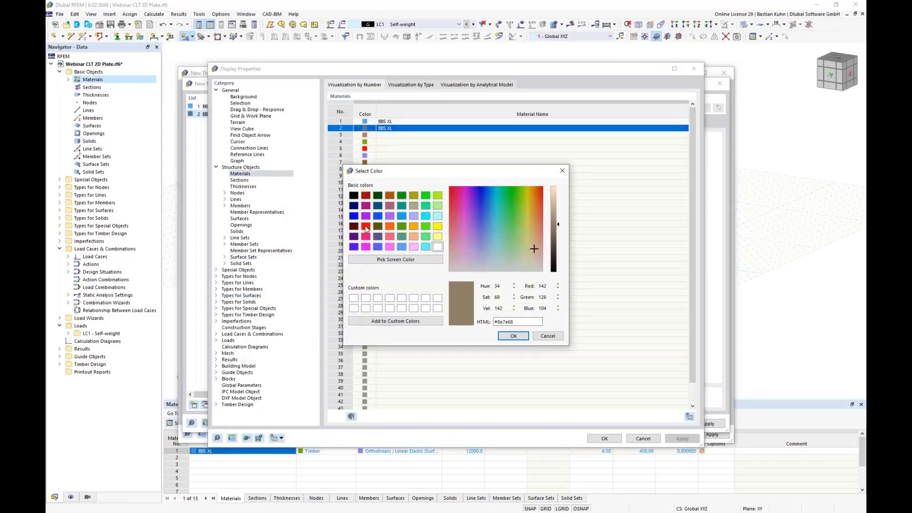
click(366, 226)
click(507, 336)
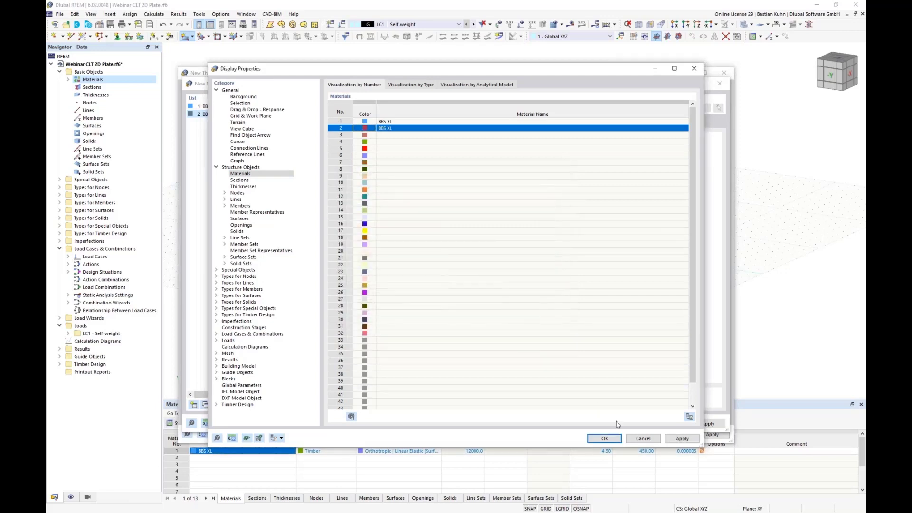
click(614, 440)
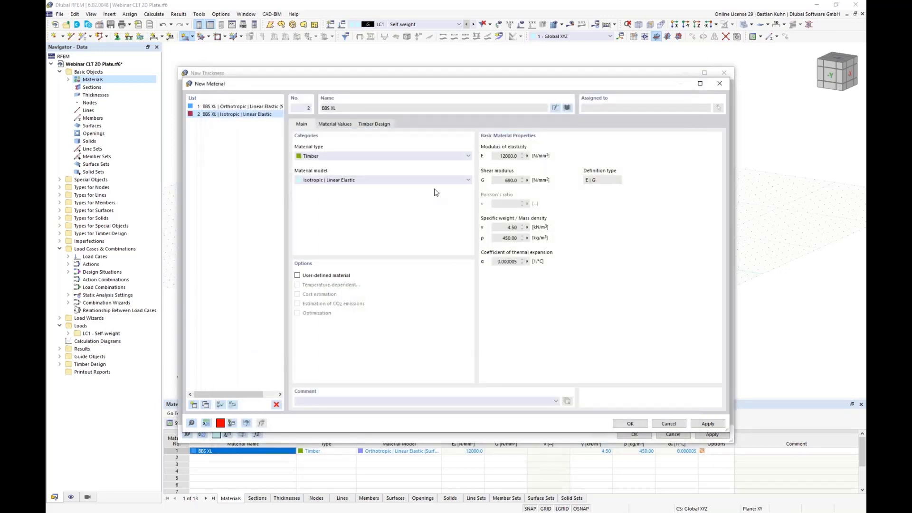
- Set material 2's model to Orthotropic | Linear Elastic (Surfaces), check its material values and accept it for layer 2
click(435, 184)
click(432, 195)
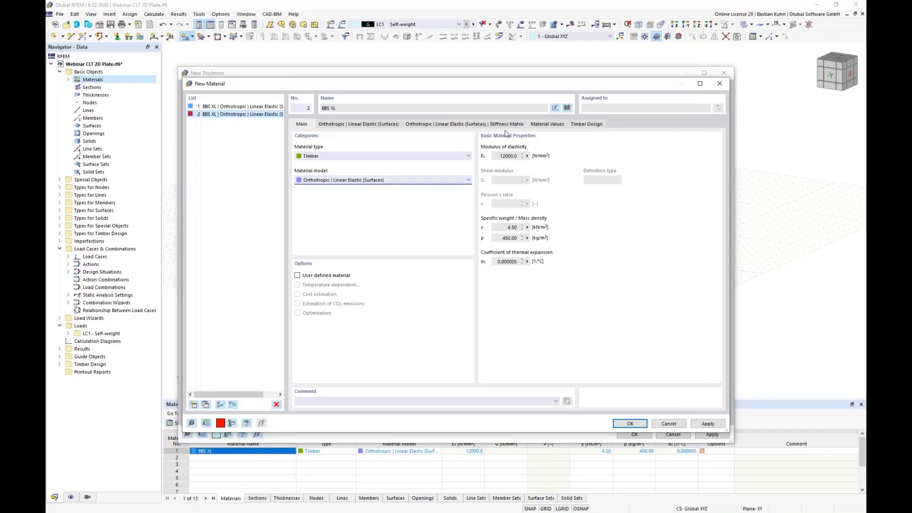
click(532, 124)
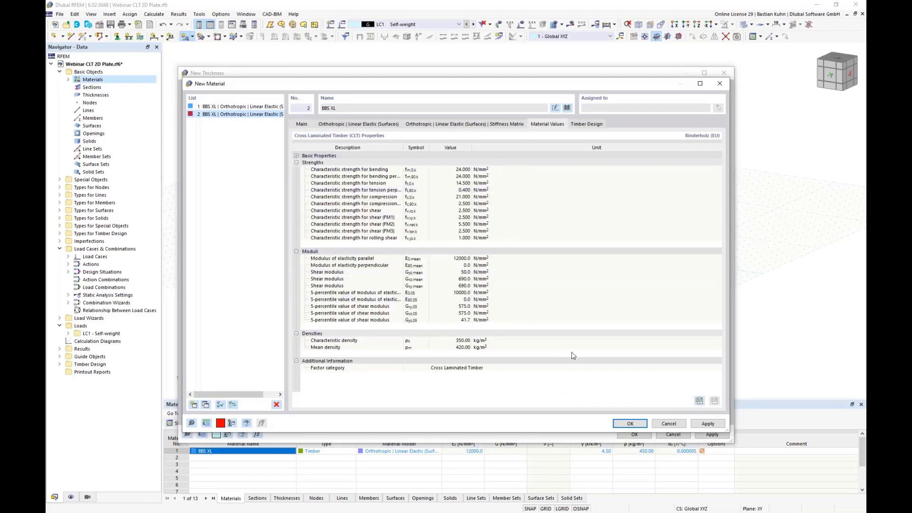
click(631, 423)
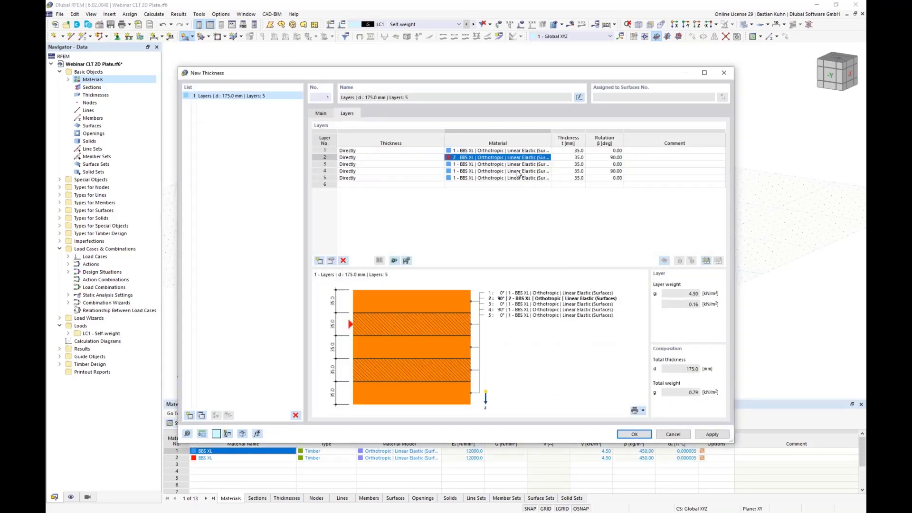
- Assign the red material 2, BBS XL, to layer 4
click(519, 172)
click(547, 172)
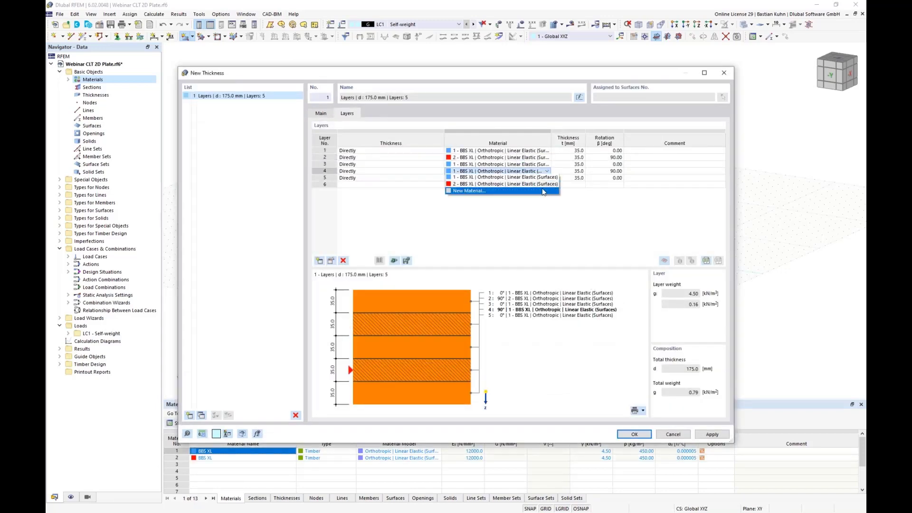
click(536, 185)
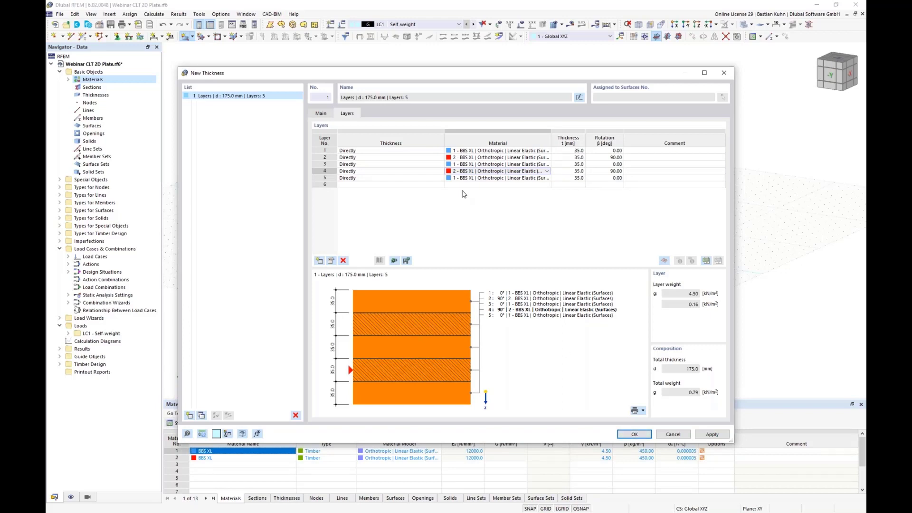
- Save the layer composition as a template named Webinar CLT and check the list of saved templates without loading one
click(406, 261)
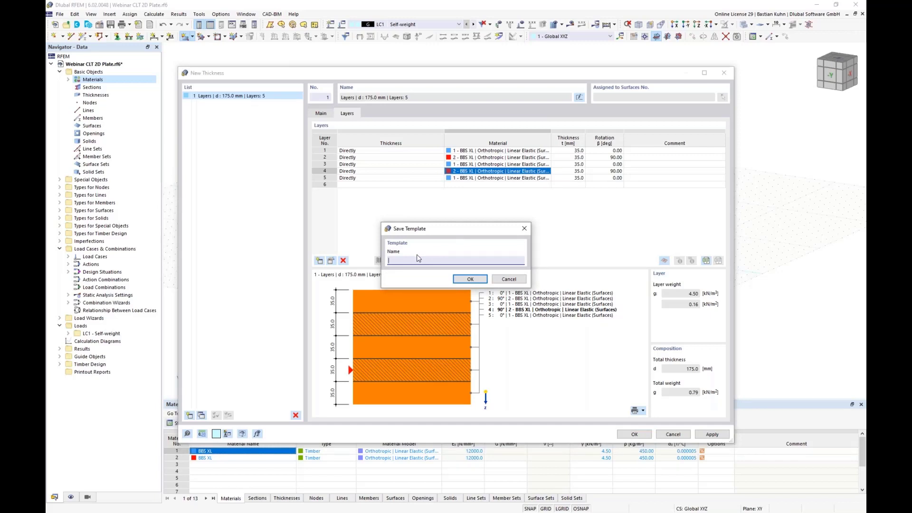
text(Webinar CLT)
click(469, 279)
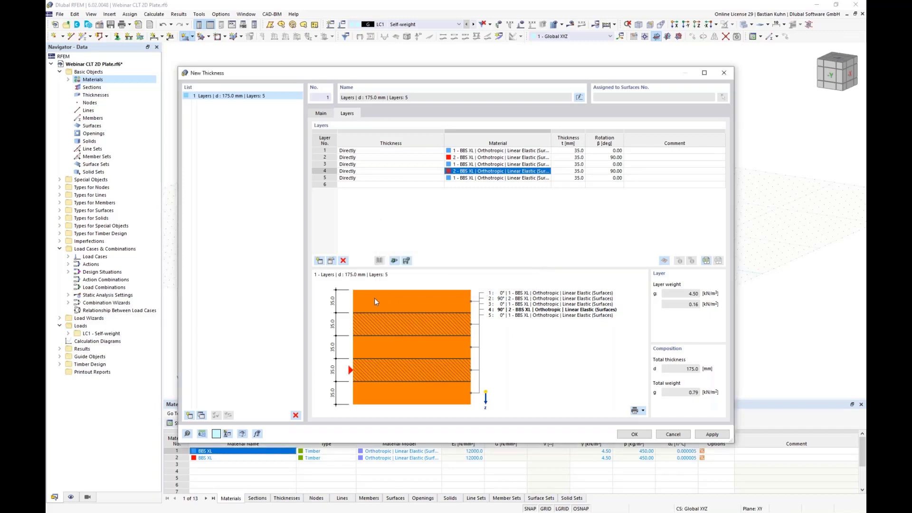
click(393, 261)
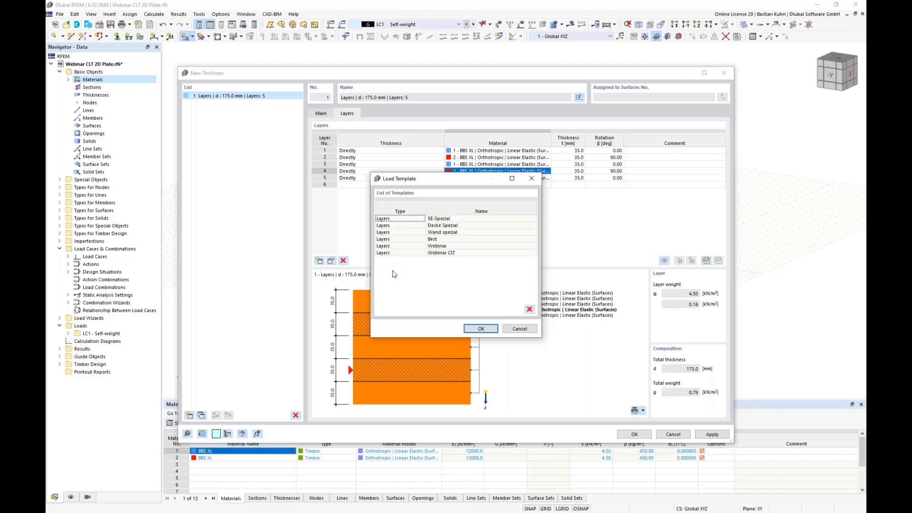
click(523, 328)
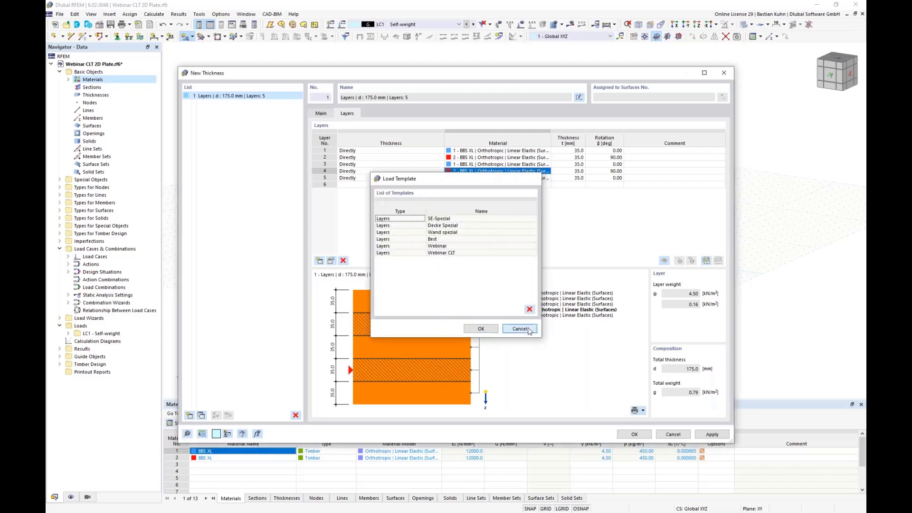
- Enable stiffness reduction for the layered thickness and display its reduction settings
click(321, 114)
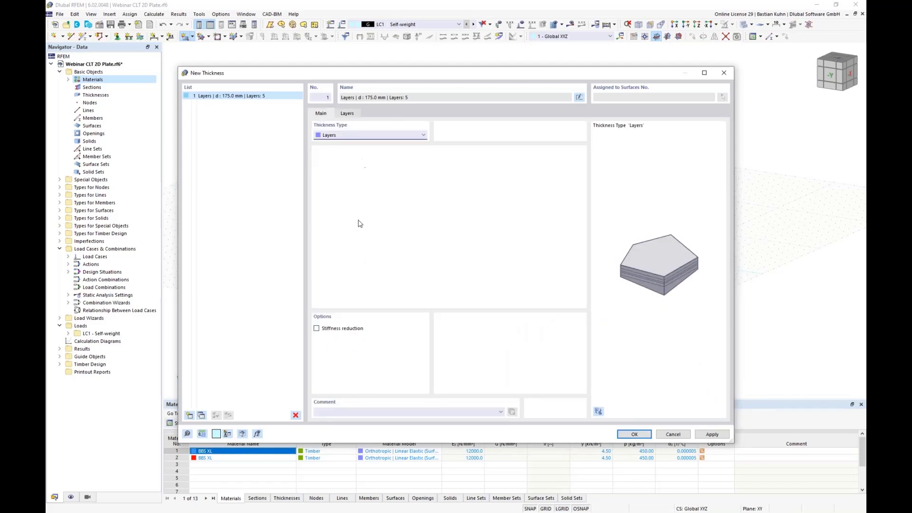
click(316, 328)
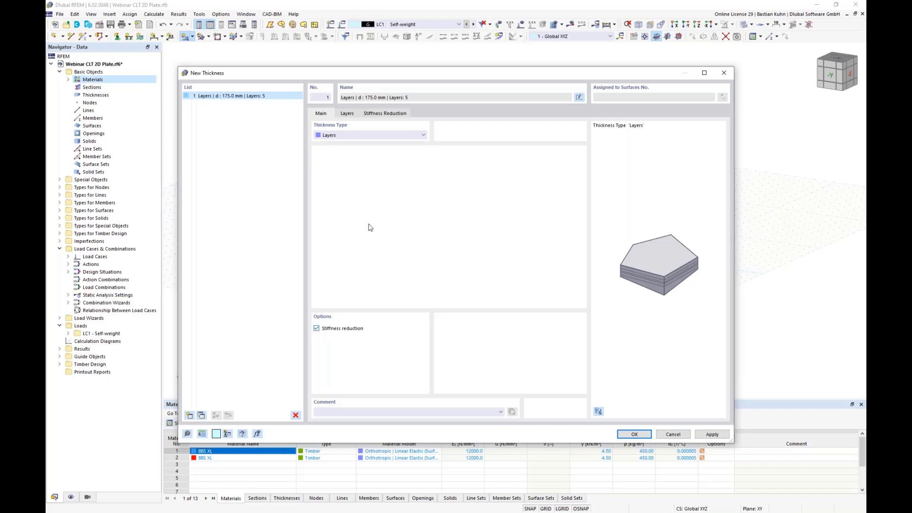
click(394, 115)
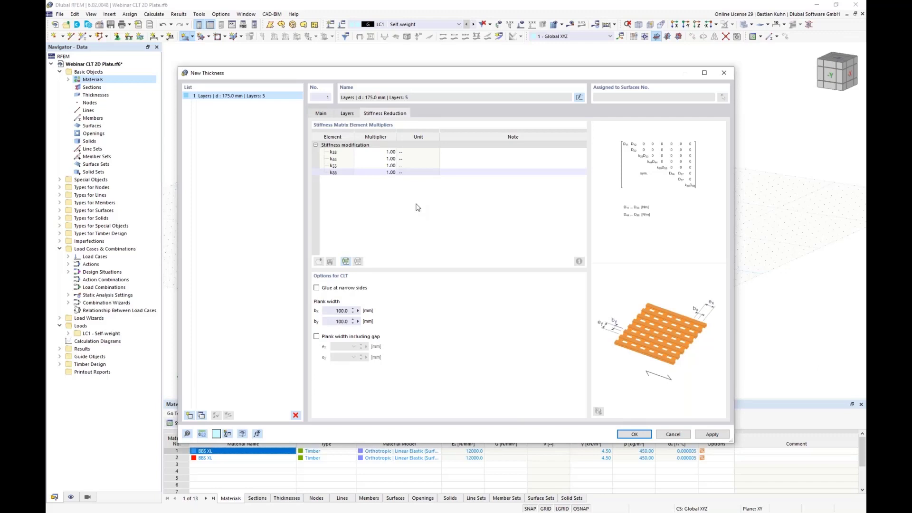
- Set the stiffness multipliers k33 to 0.67 and k88 to 0.50, and enable the CLT option Glue at narrow sides
click(380, 152)
text(0,67)
click(381, 172)
text(0,5)
click(373, 152)
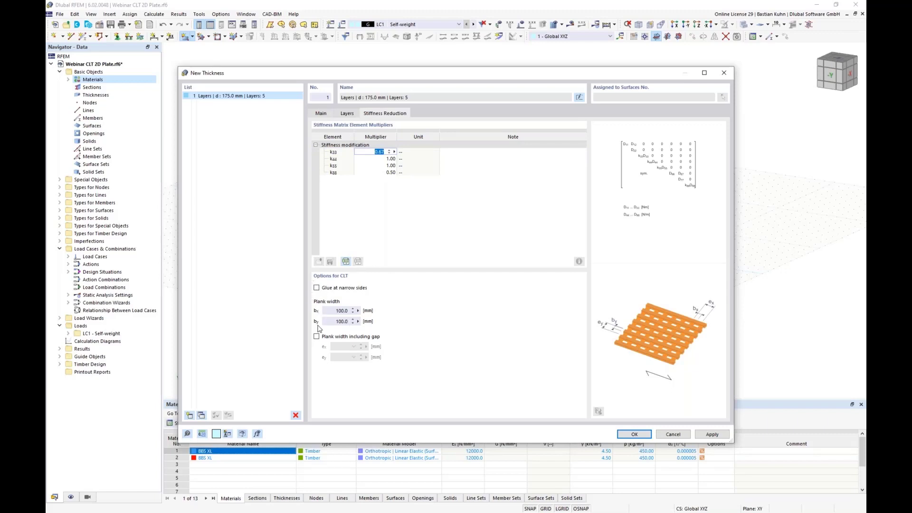
click(317, 289)
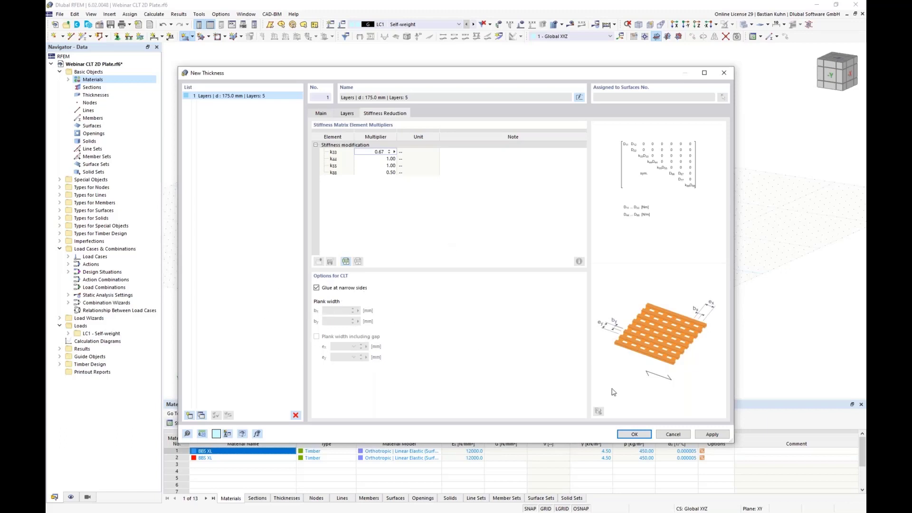
- Accept the layered thickness and draw a rectangular surface from the origin to X 55 m, Y 4 m
click(632, 434)
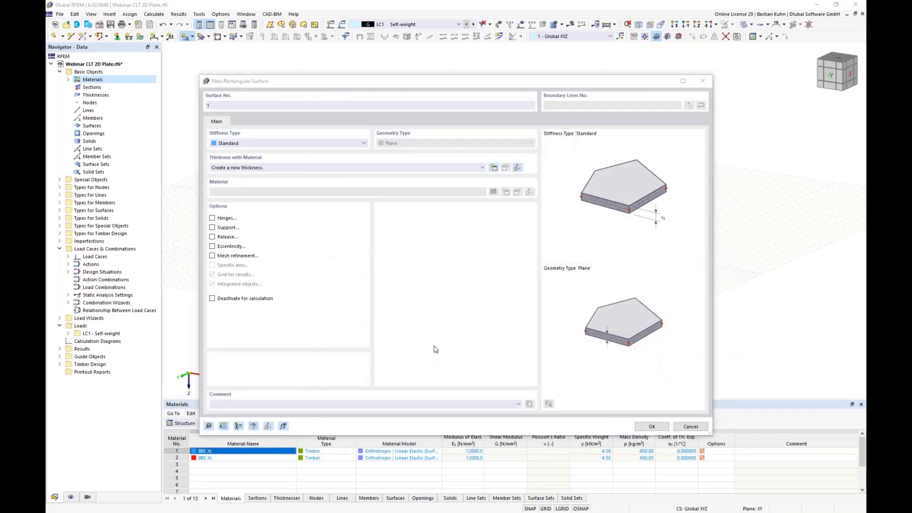
click(647, 429)
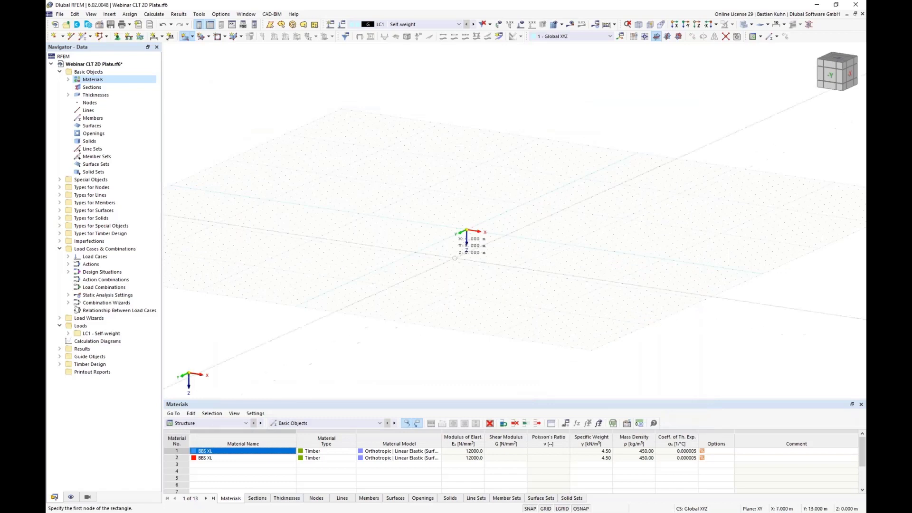
scroll(459, 238, up, 4)
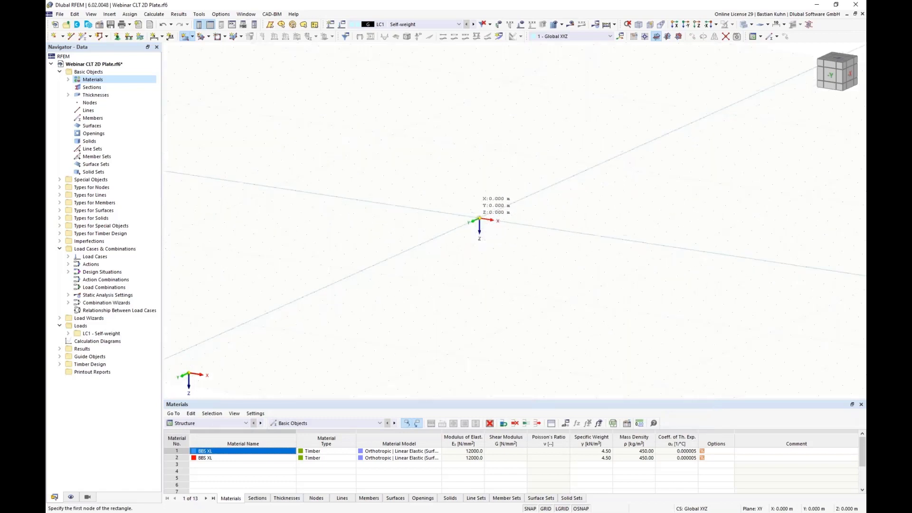
click(479, 219)
scroll(514, 245, down, 3)
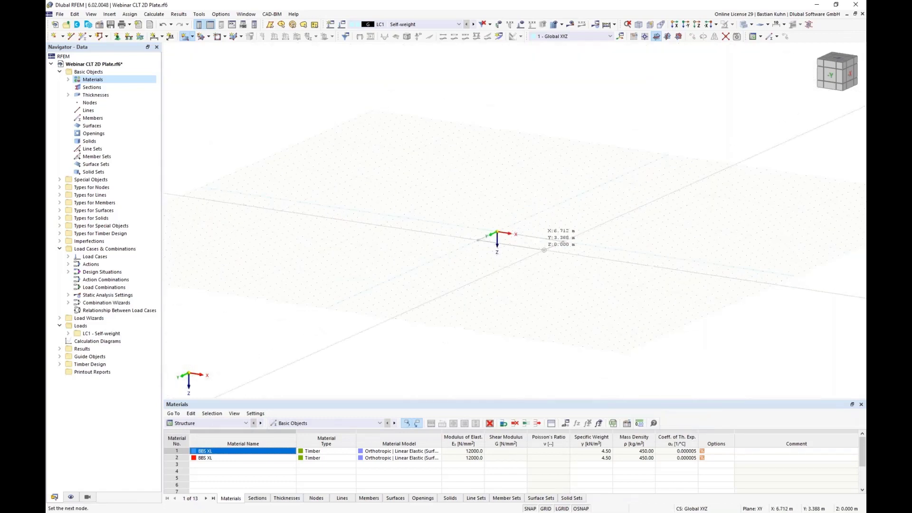
middle_drag(542, 250, 381, 228)
scroll(385, 230, down, 3)
scroll(594, 246, up, 5)
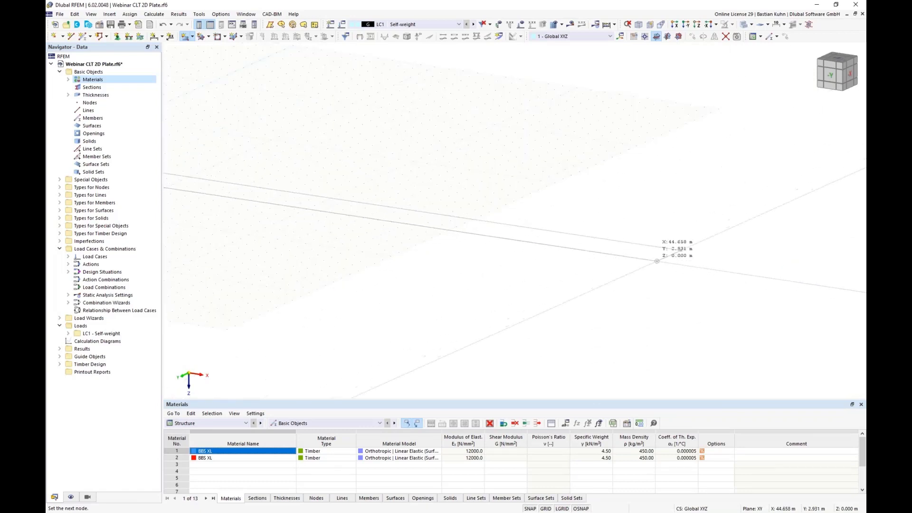
scroll(661, 248, down, 2)
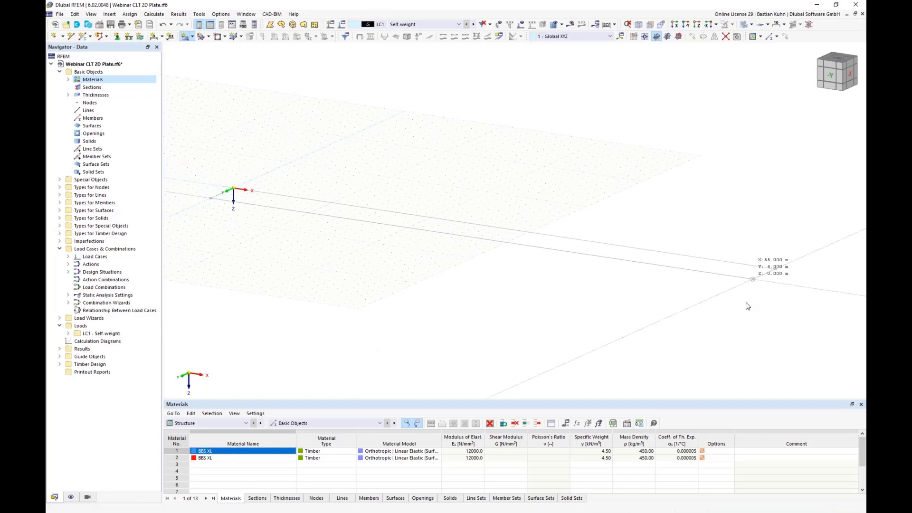
click(752, 279)
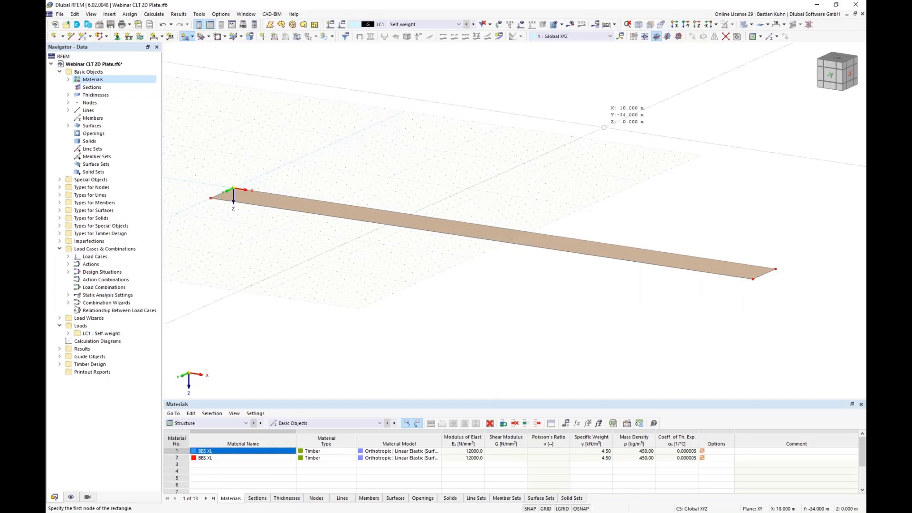
key(Escape)
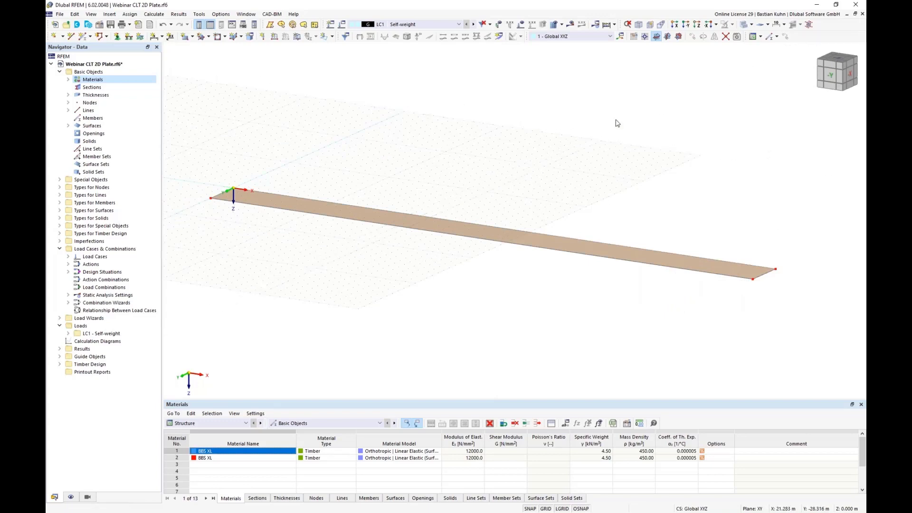
- In the Z-direction view, set the Y coordinate of the two nodes on the plate's far long edge to 3.5 m
click(695, 28)
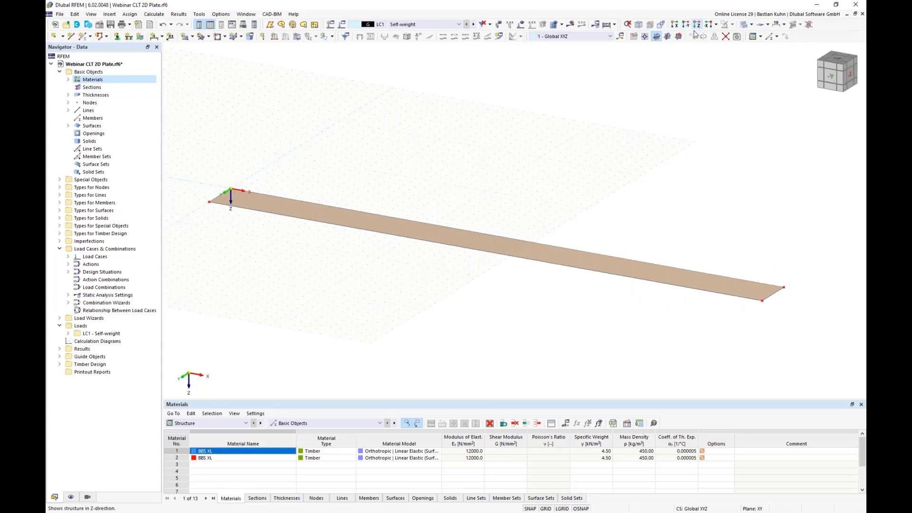
scroll(556, 216, down, 3)
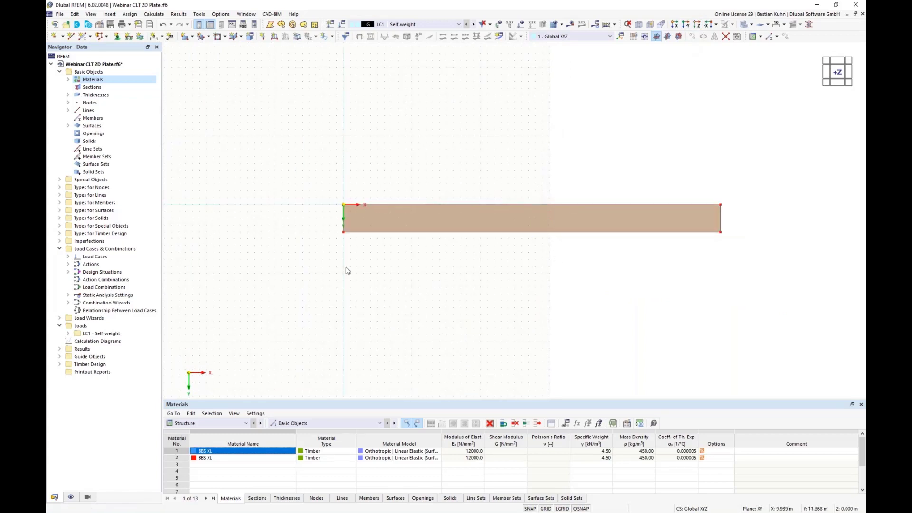
drag(326, 222, 741, 278)
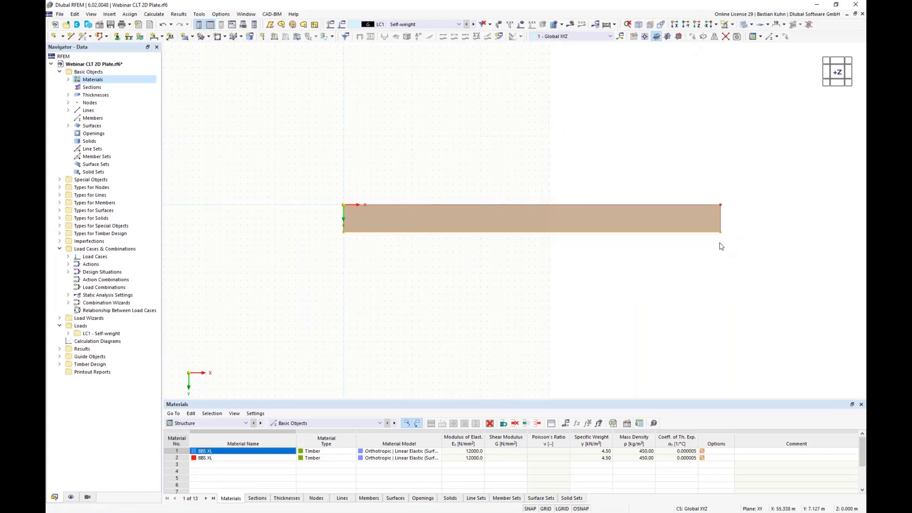
right_click(721, 235)
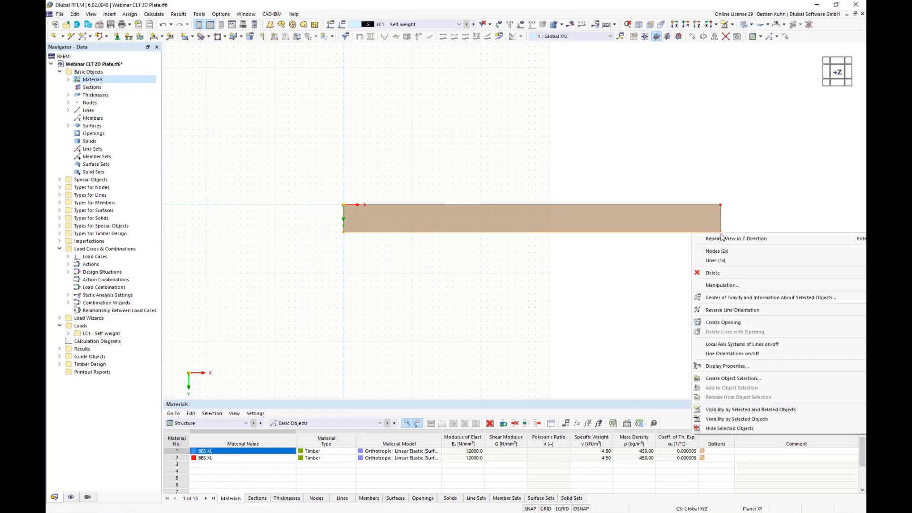
mouse_move(722, 252)
click(680, 258)
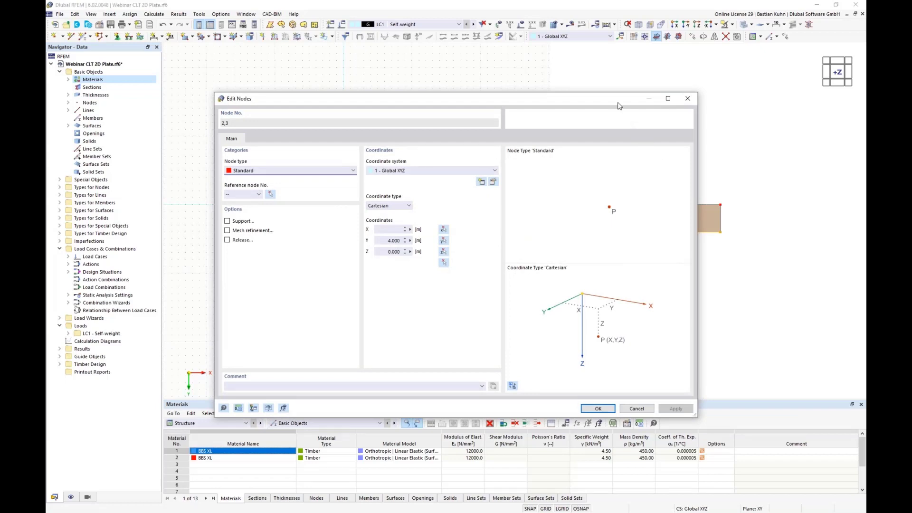
drag(611, 101, 617, 347)
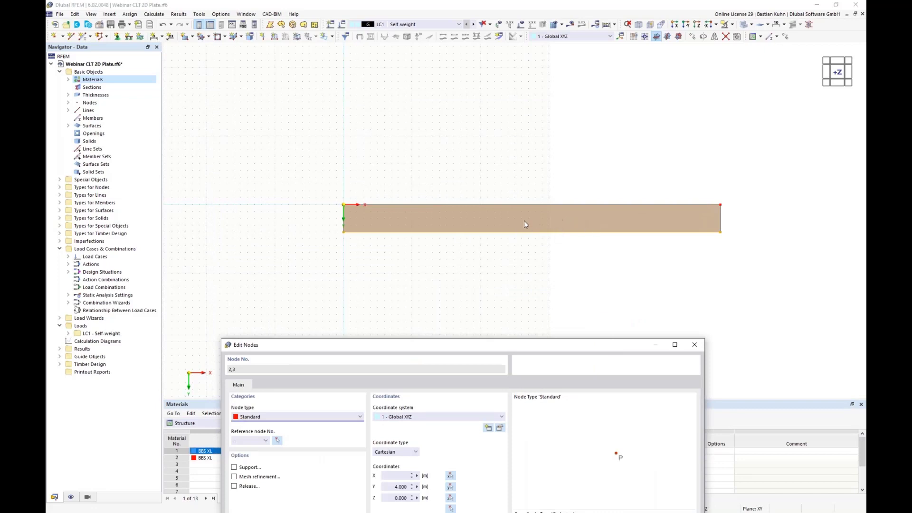
click(392, 486)
double_click(393, 486)
text(3,5)
drag(466, 348, 505, 137)
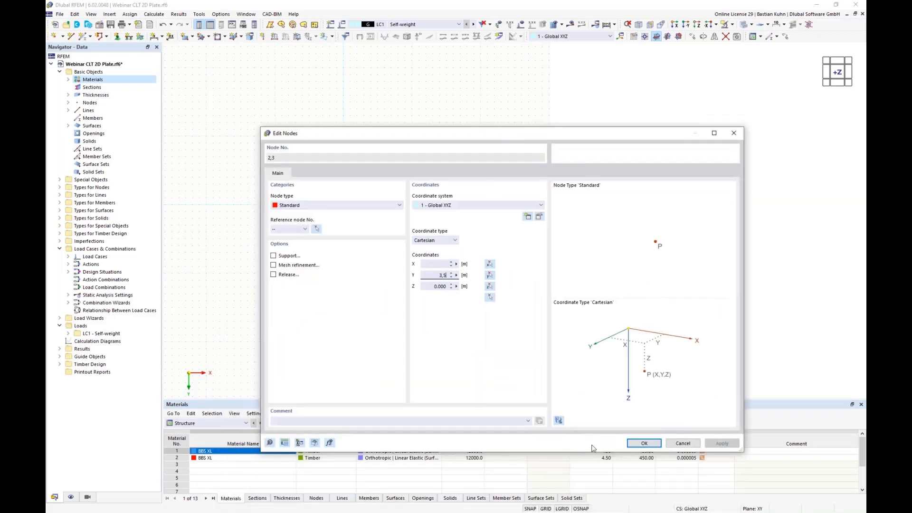
click(644, 443)
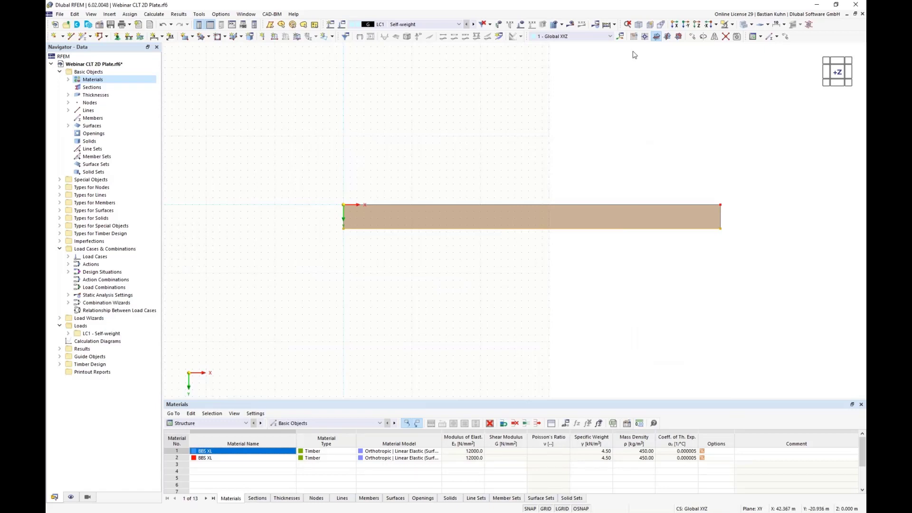
- Make the number of work plane grid points adapt dynamically to the size of the model
click(634, 37)
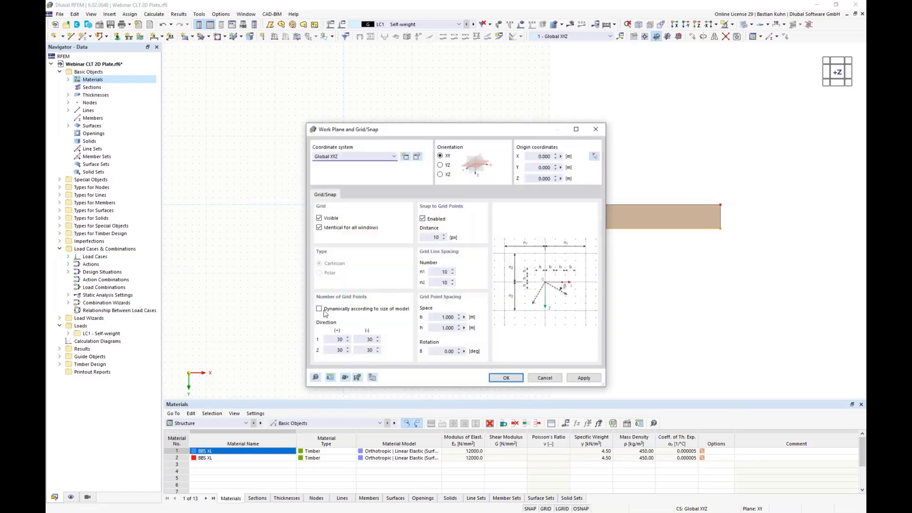
click(325, 312)
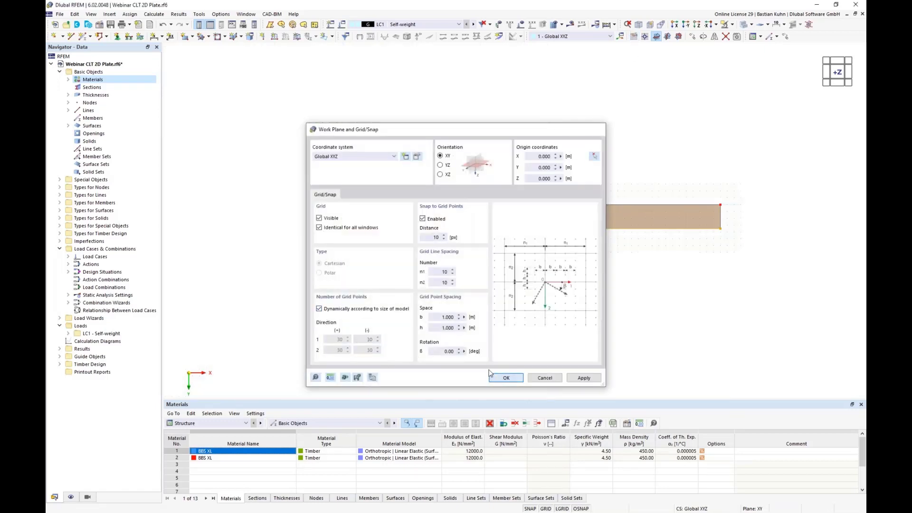
click(505, 378)
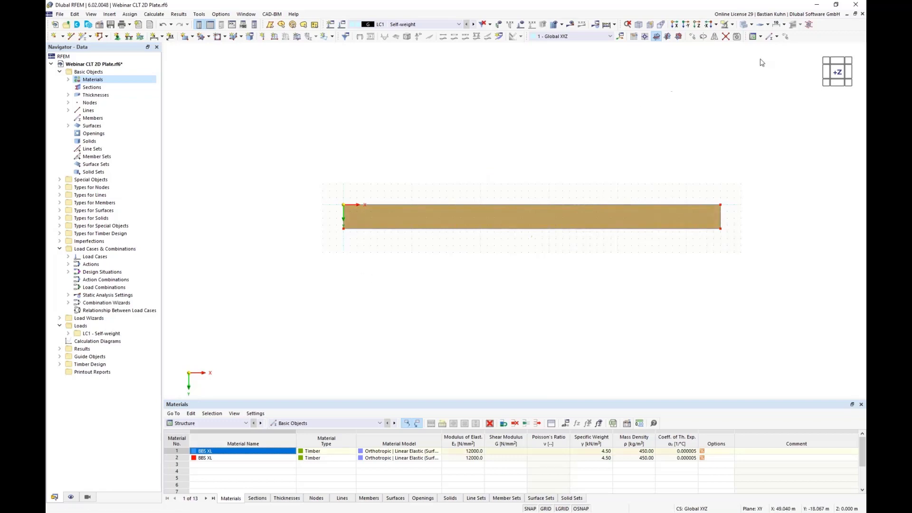
- Copy the plate strip three times with a displacement of 3.5 m in the Y direction
click(785, 36)
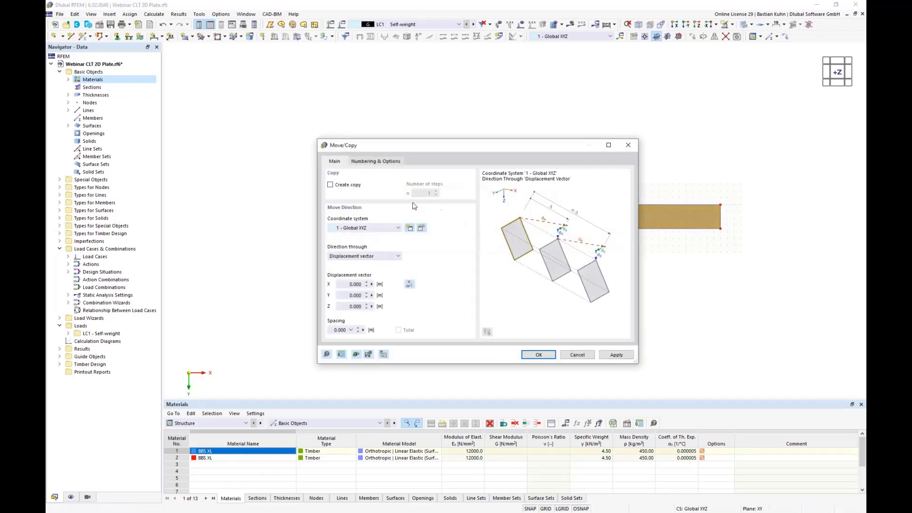
click(330, 185)
drag(421, 194, 478, 204)
text(3)
click(342, 295)
text(3,5)
click(538, 354)
click(496, 350)
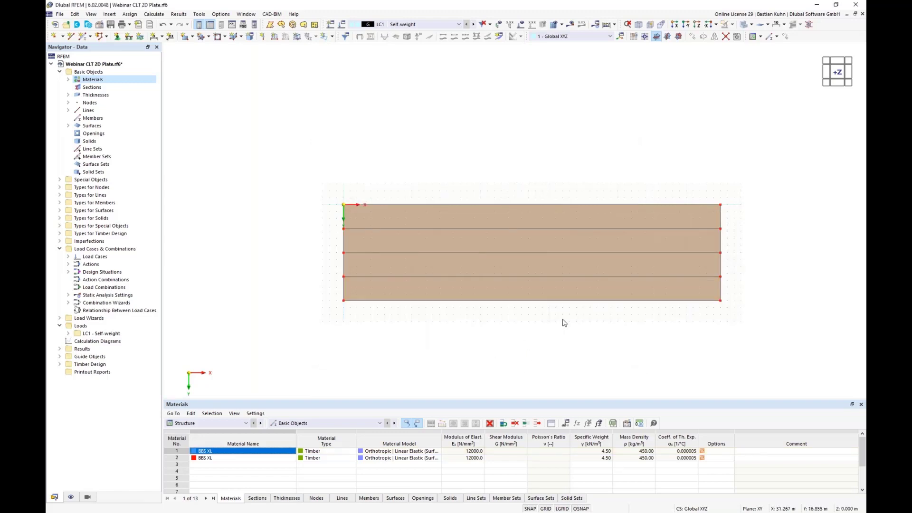
- Show the plate model in solid rendering and color its surfaces by material
middle_drag(587, 333, 515, 189)
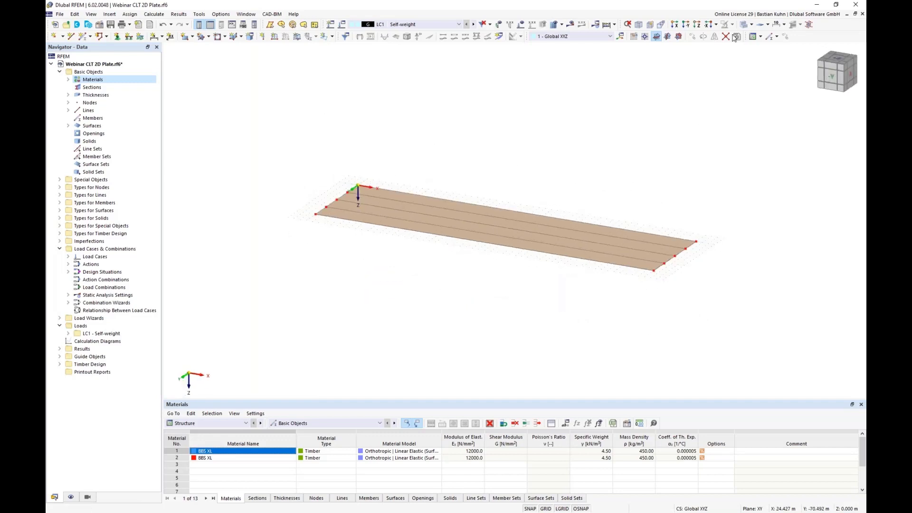
click(744, 24)
click(744, 25)
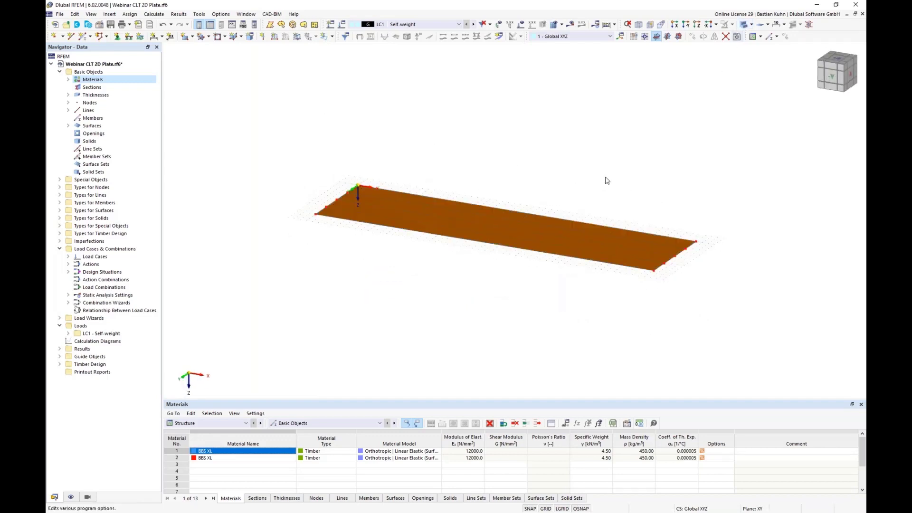
click(71, 496)
scroll(128, 316, down, 10)
scroll(129, 321, down, 11)
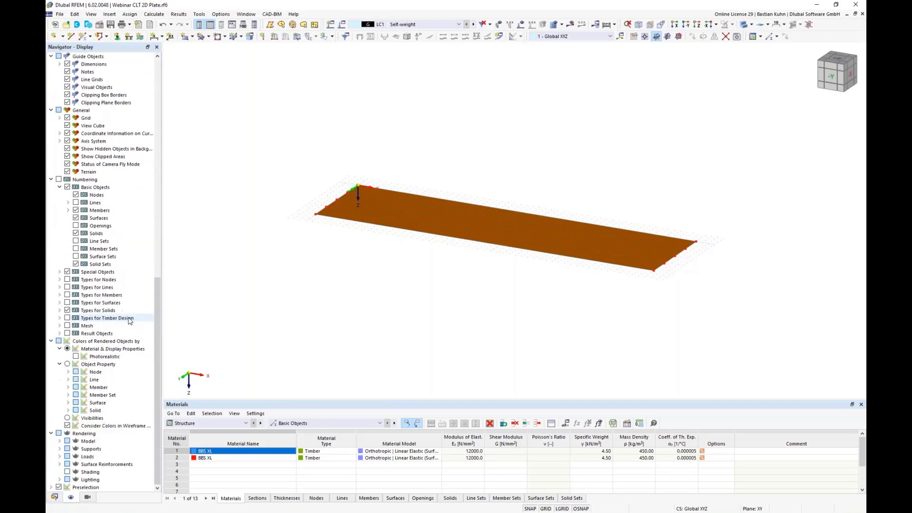
click(69, 403)
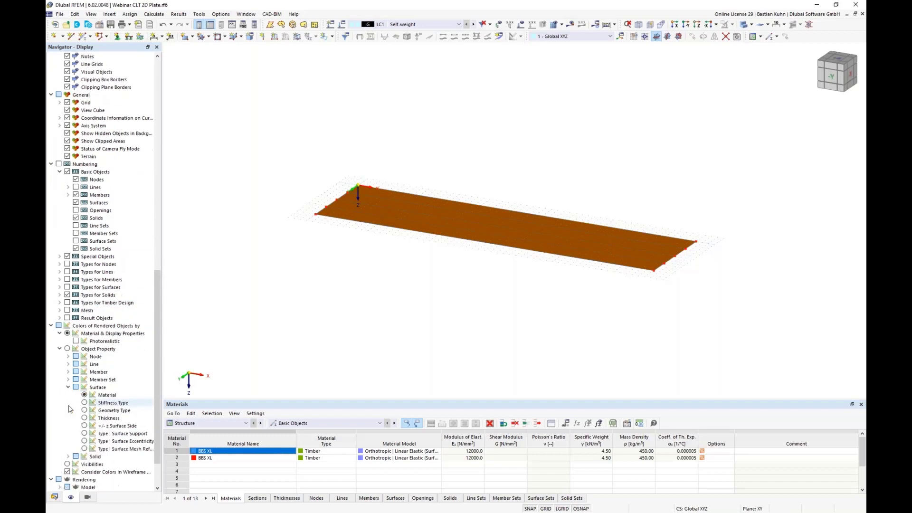
click(84, 349)
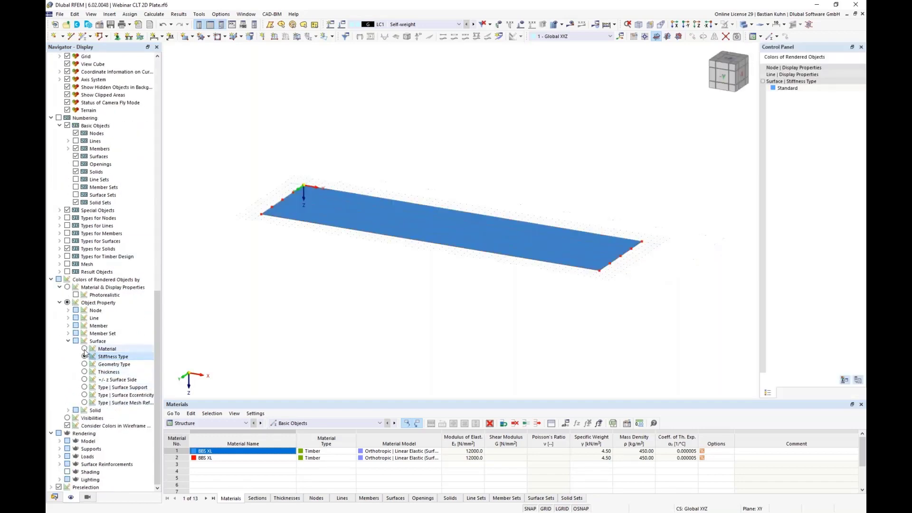
- Render the surfaces filled including thickness and examine the layer build-up at the plate's corner
scroll(616, 270, up, 3)
scroll(616, 270, up, 3)
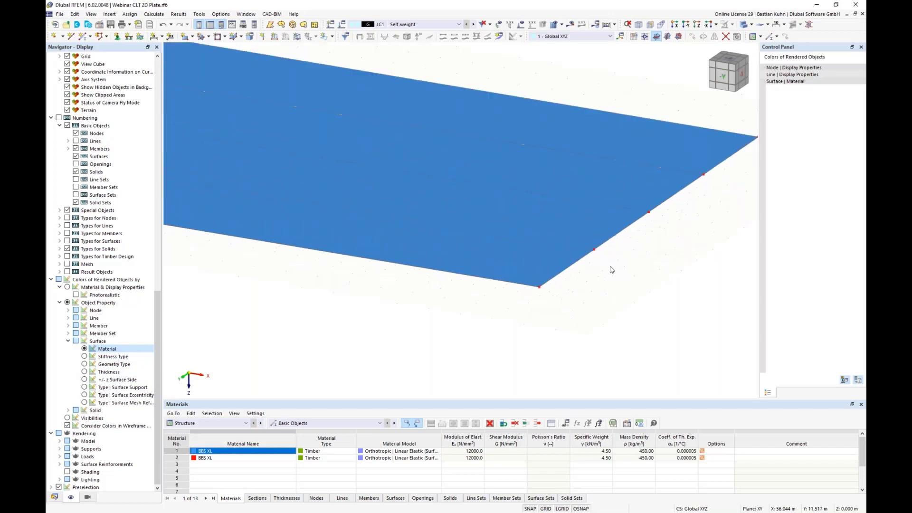
click(60, 441)
click(68, 441)
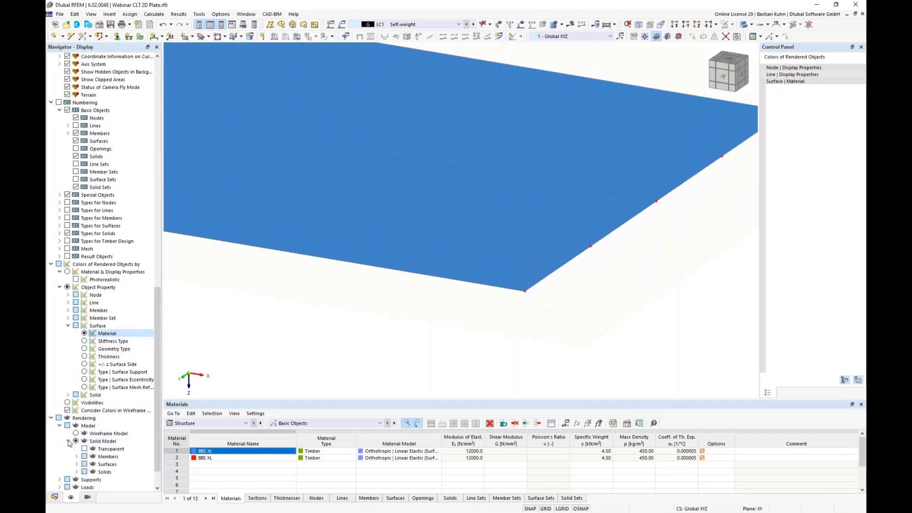
click(76, 433)
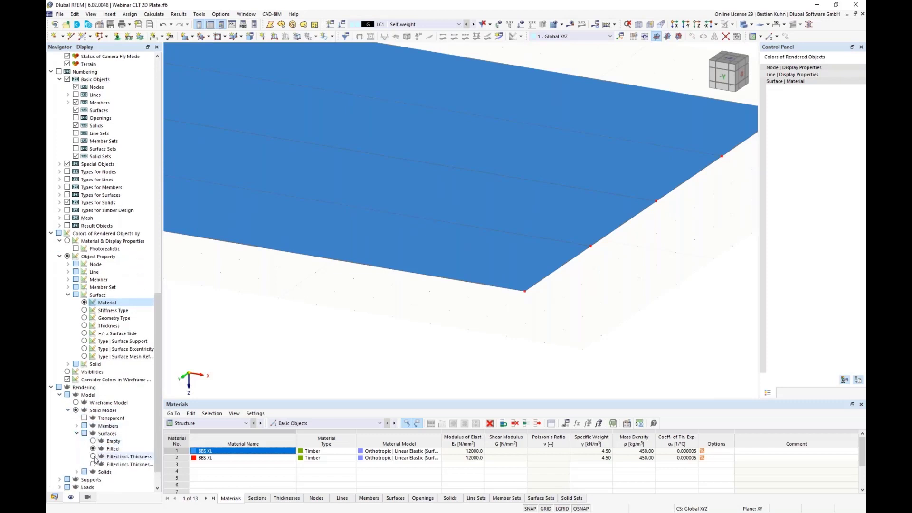
click(93, 457)
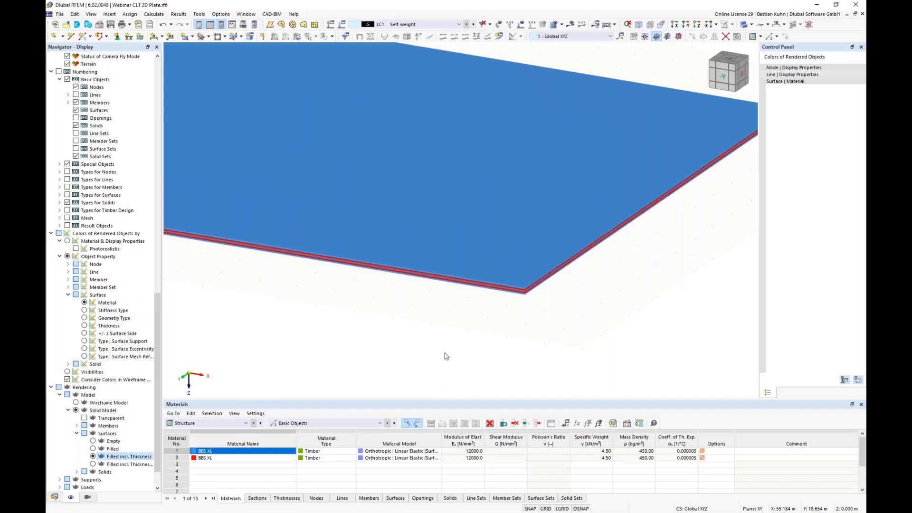
scroll(535, 301, up, 5)
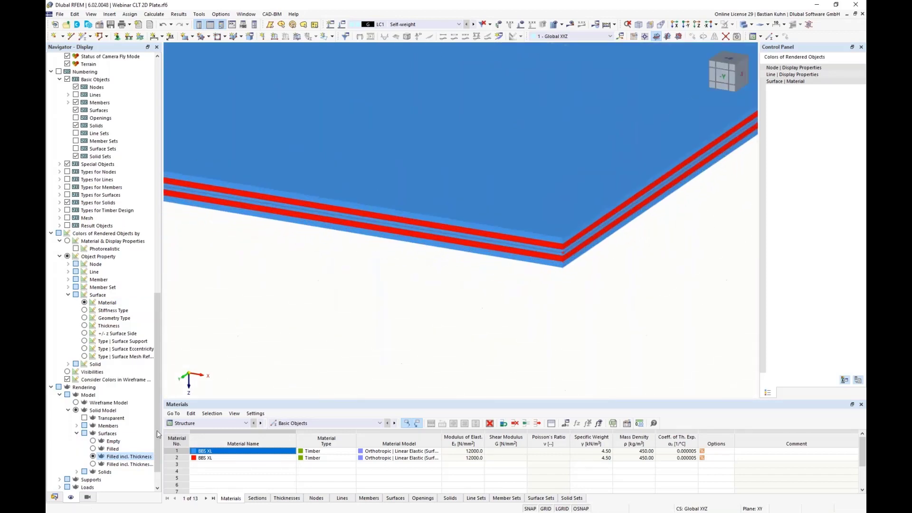
- View the plate in the Z-direction and turn on the display of the surfaces' layer directions
drag(155, 384, 157, 152)
scroll(277, 301, down, 5)
middle_drag(277, 301, 641, 270)
click(696, 24)
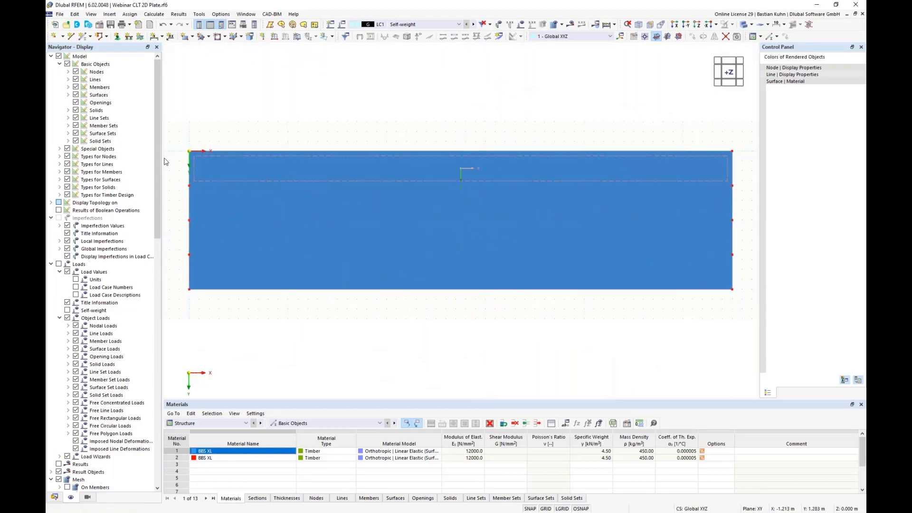
click(60, 180)
click(69, 95)
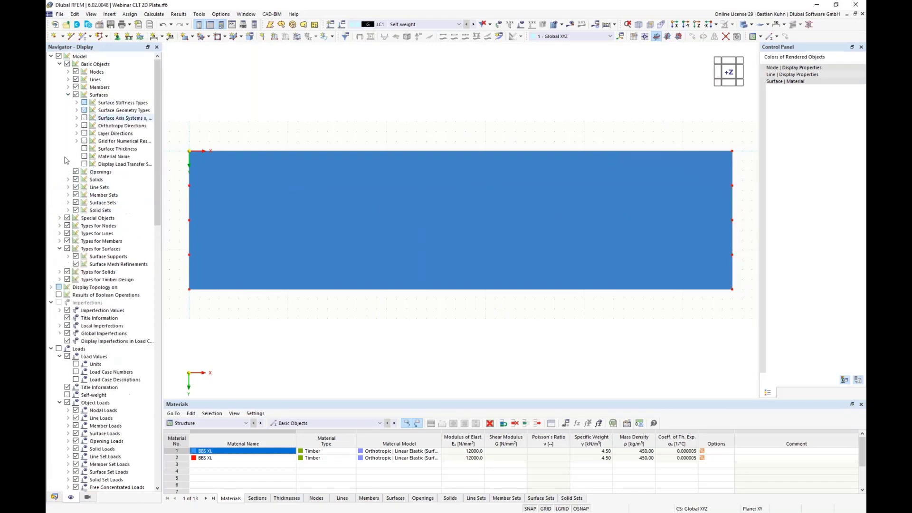
click(84, 126)
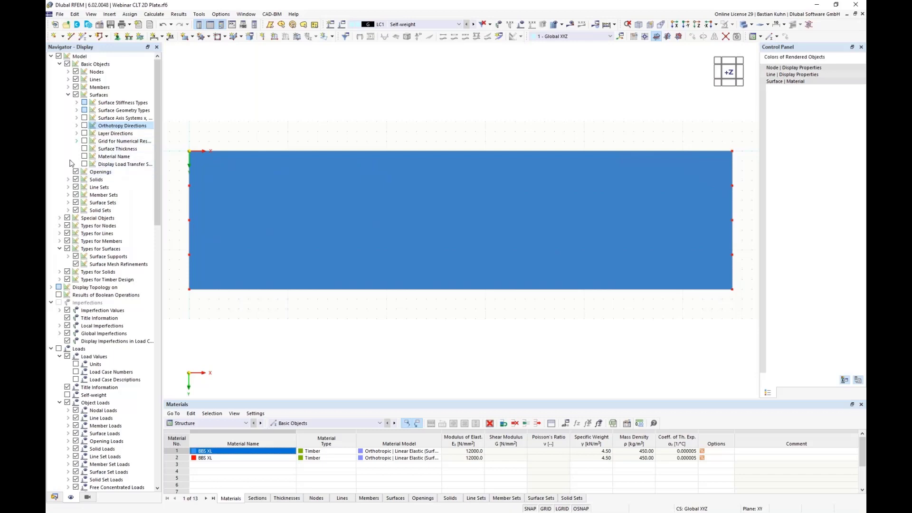
click(85, 134)
click(77, 134)
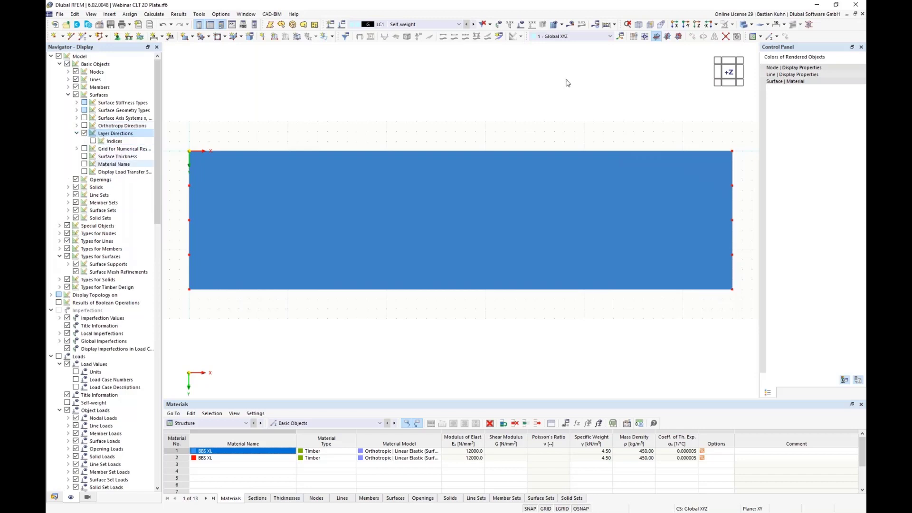
- Switch the model to a transparent wireframe display and turn on the indices of the surfaces' layer directions
click(743, 25)
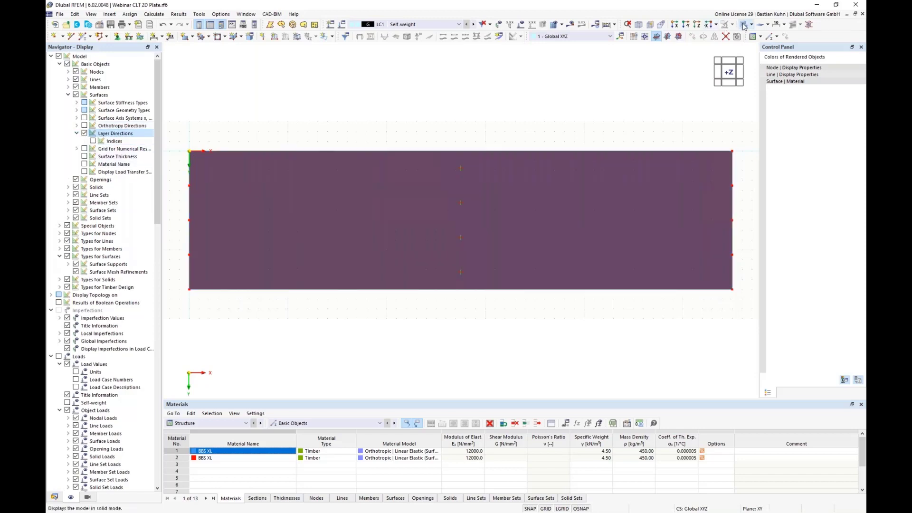
click(744, 24)
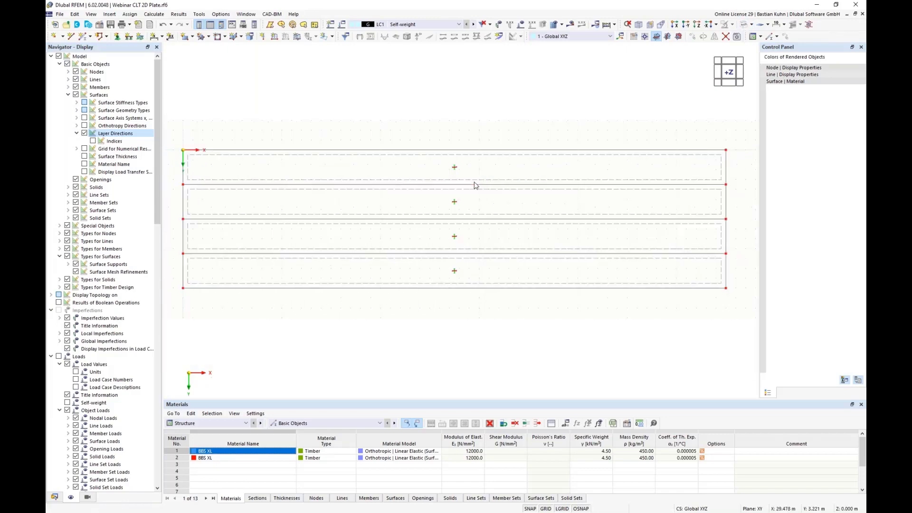
ctrl+middle_drag(487, 216, 449, 204)
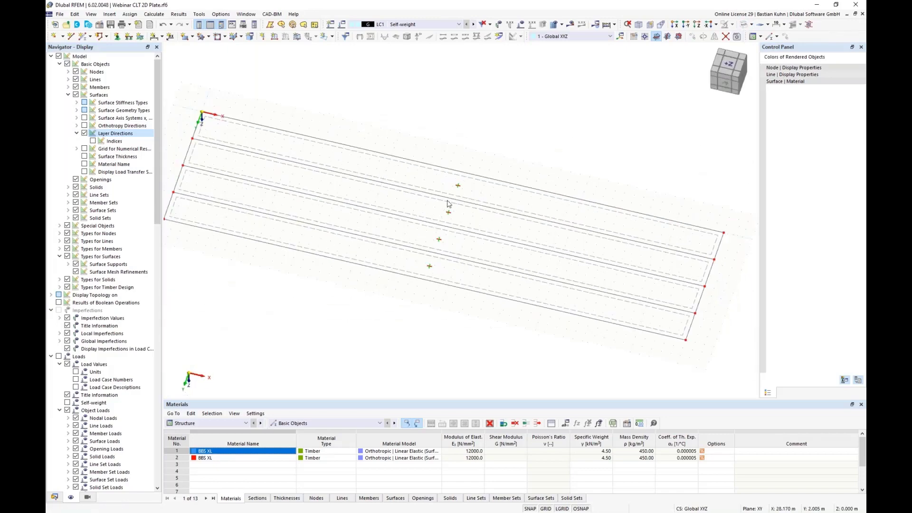
scroll(449, 204, up, 5)
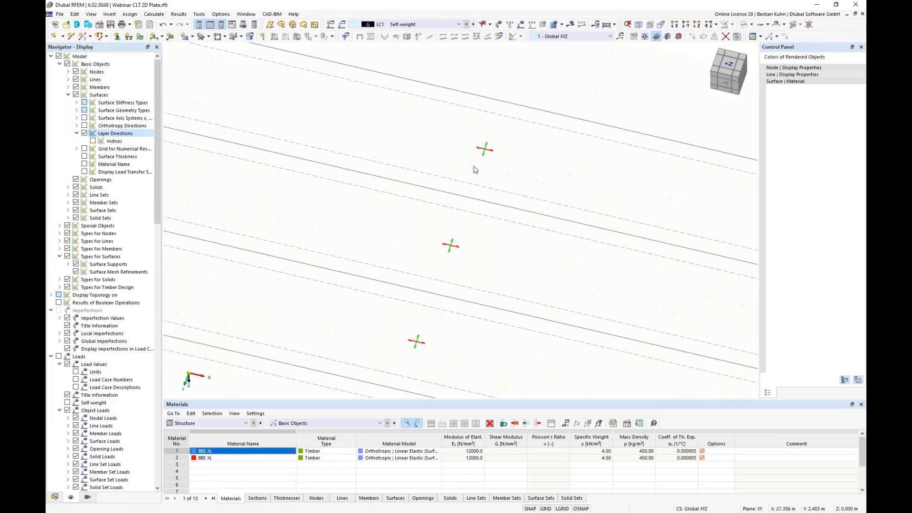
click(93, 141)
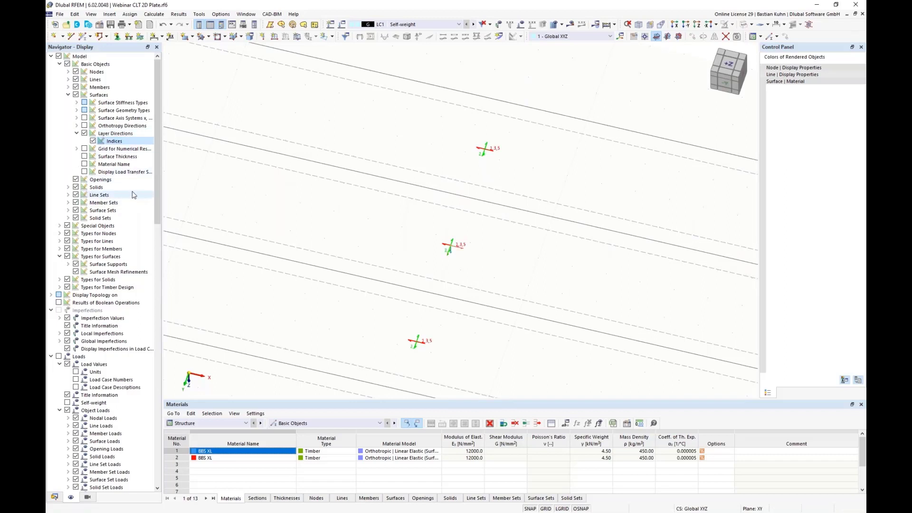
- Examine the layer indices on the strips, and turn off the layer directions display in the Z-direction view
scroll(509, 154, up, 3)
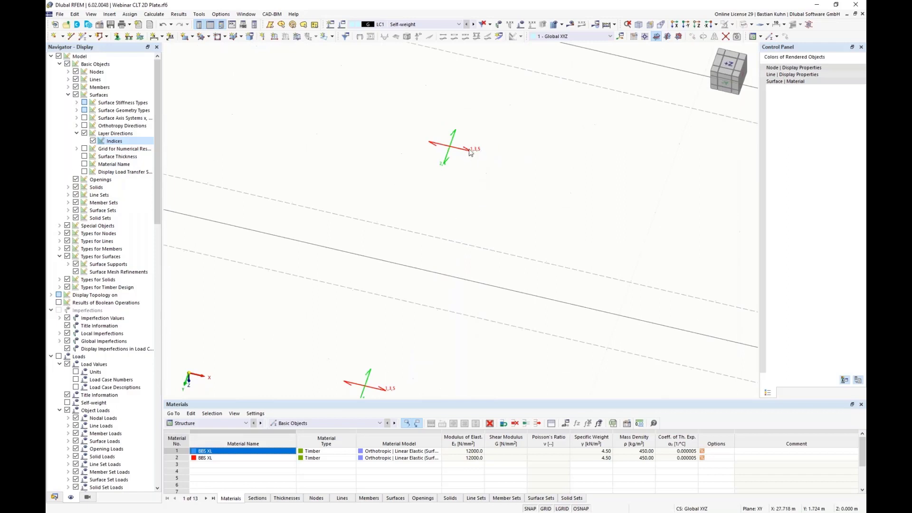
scroll(462, 176, down, 1)
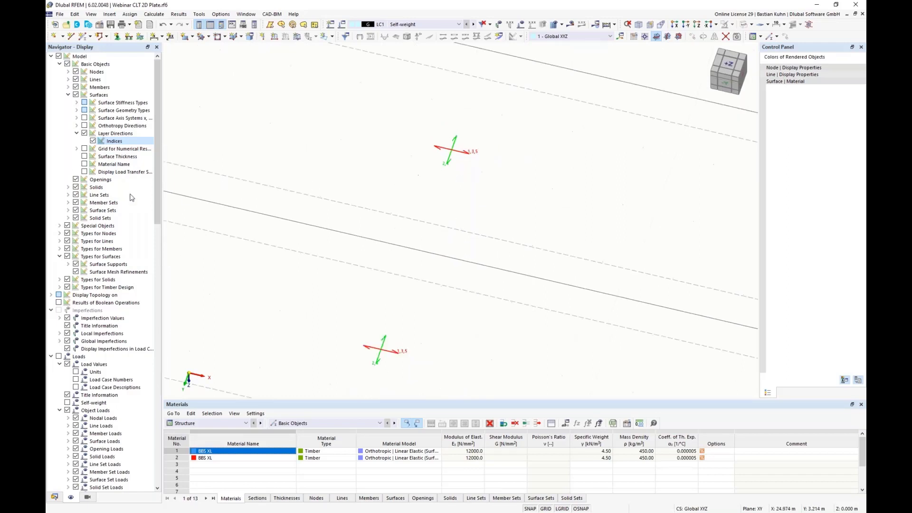
scroll(444, 163, up, 5)
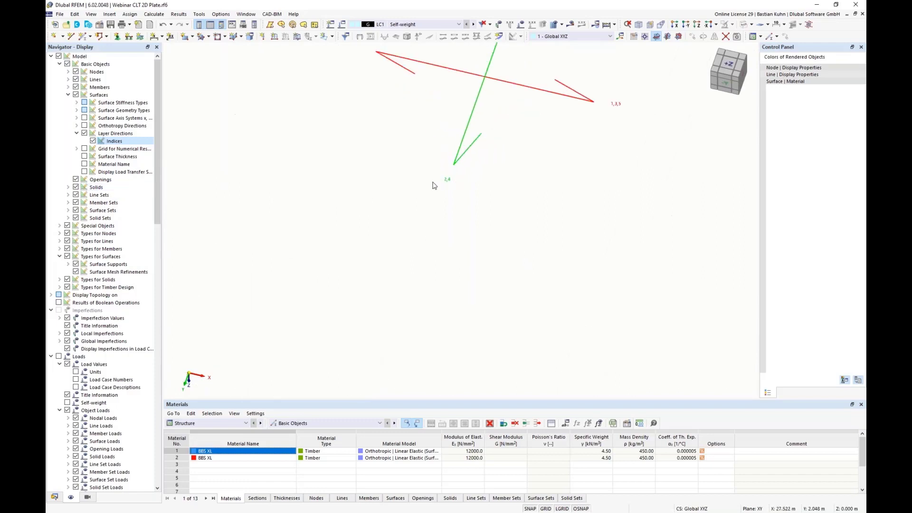
scroll(433, 185, down, 5)
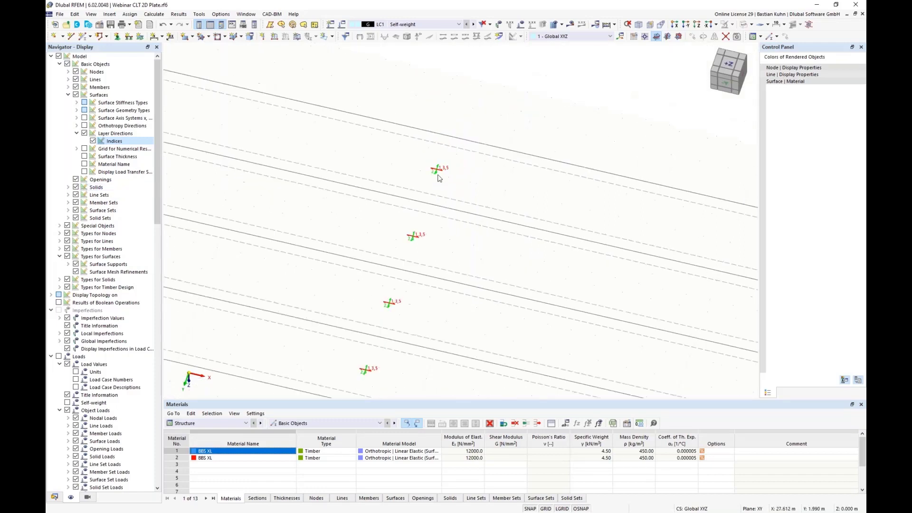
scroll(438, 178, down, 3)
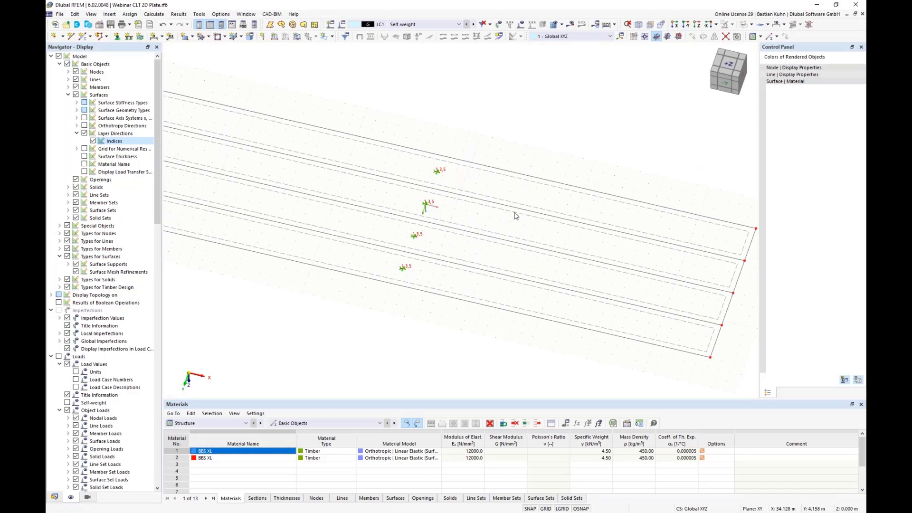
scroll(479, 190, down, 3)
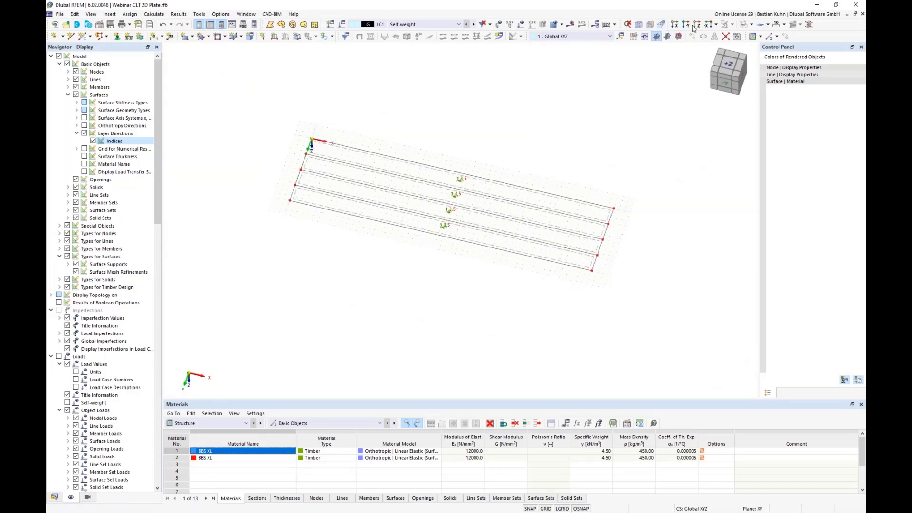
click(693, 27)
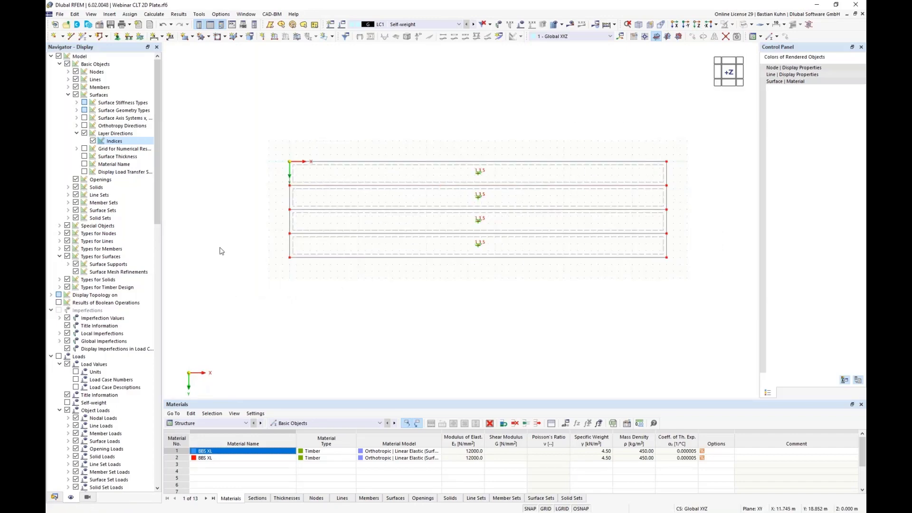
click(84, 133)
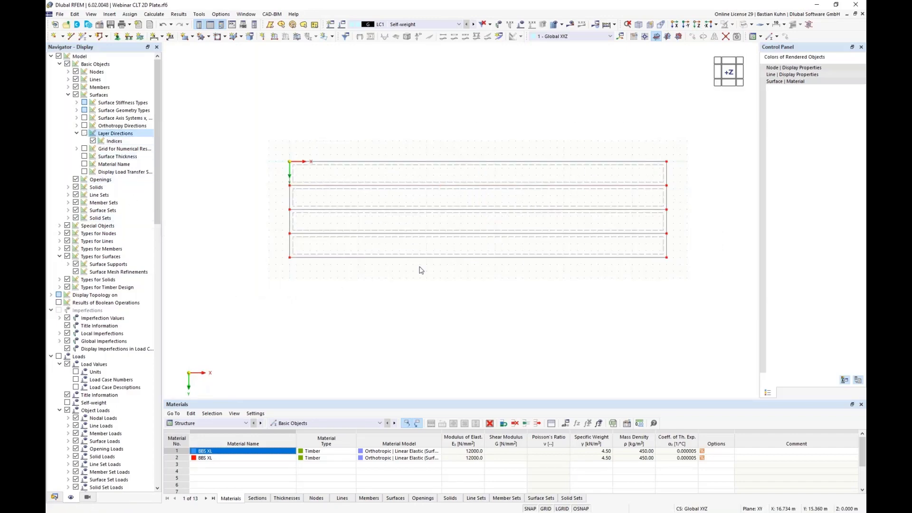
- Divide both long lines of the lowest plate strip using 3 intermediate nodes each
right_click(436, 237)
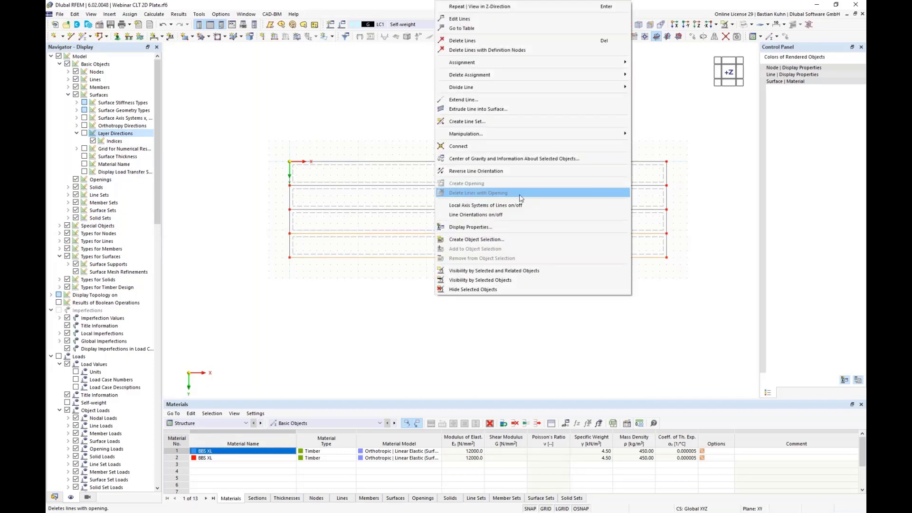
mouse_move(561, 87)
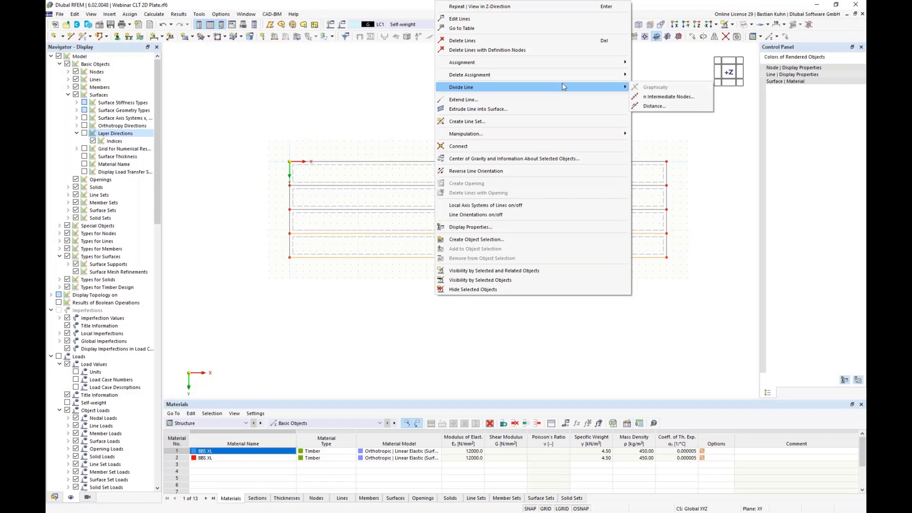
click(669, 96)
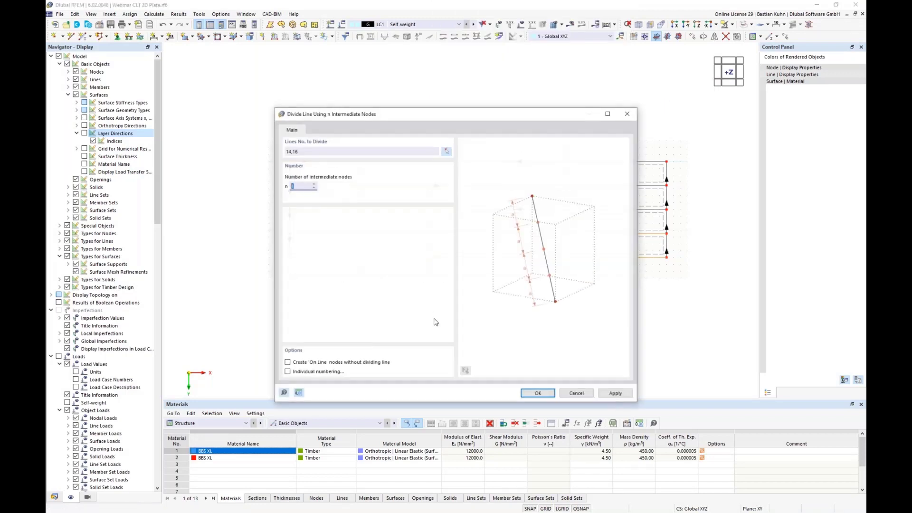
text(3)
click(522, 393)
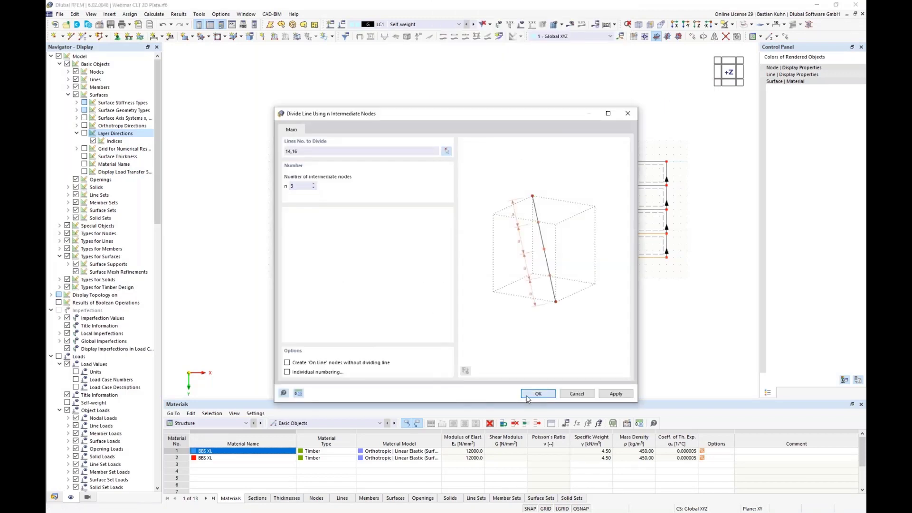
- Set the X coordinate of the first pair of intermediate nodes on the lowest strip to 12 m
drag(375, 223, 386, 262)
right_click(386, 263)
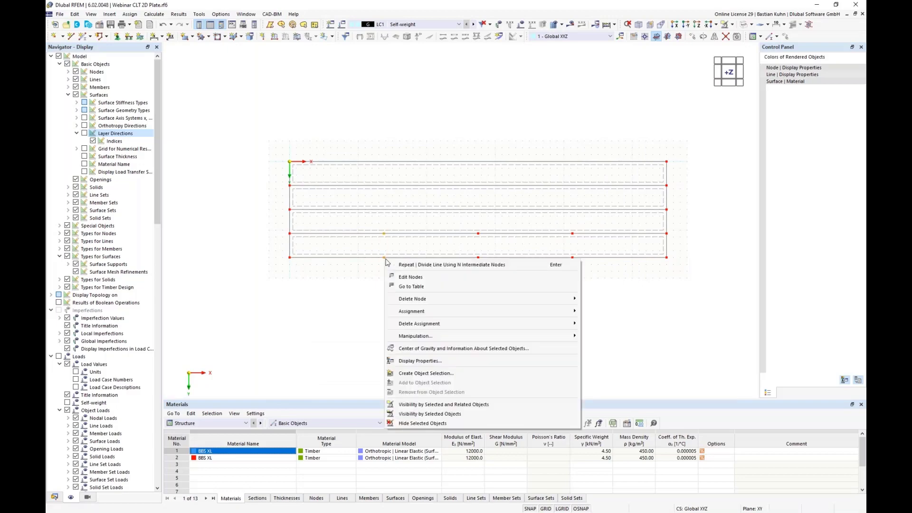
click(411, 278)
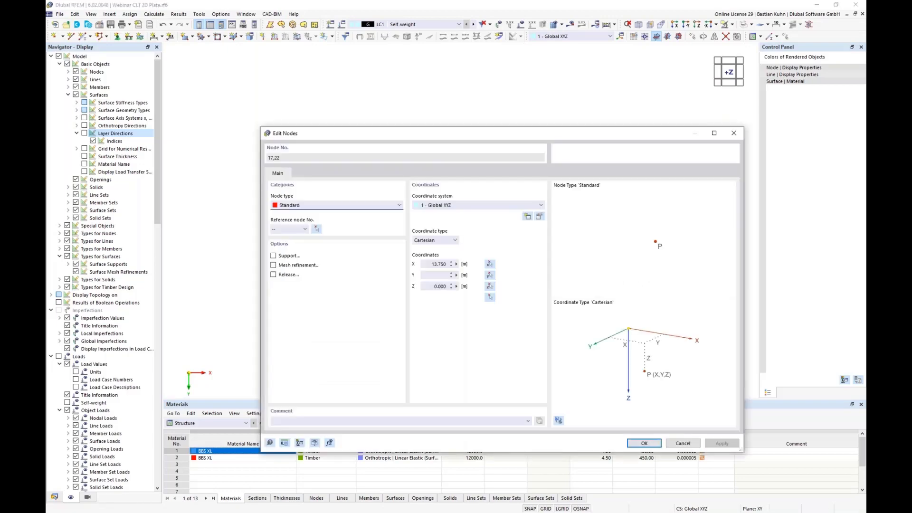
double_click(428, 264)
text(12)
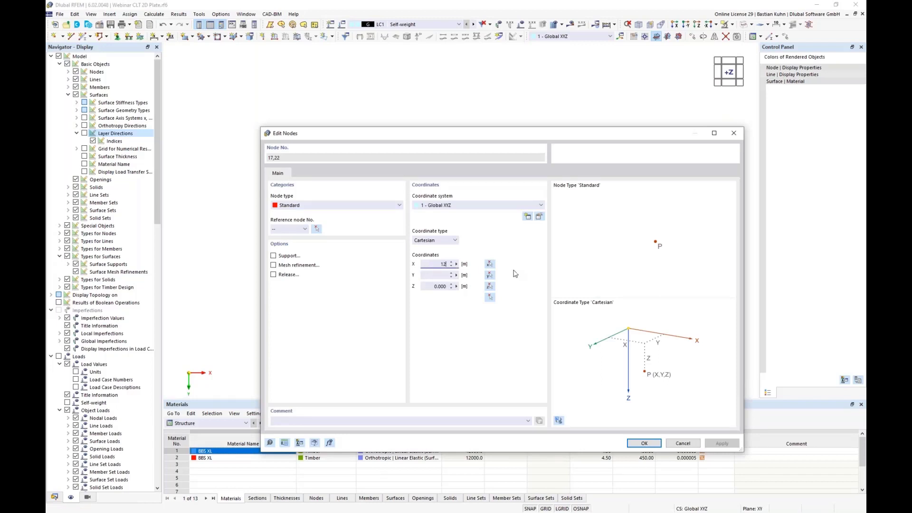
key(Return)
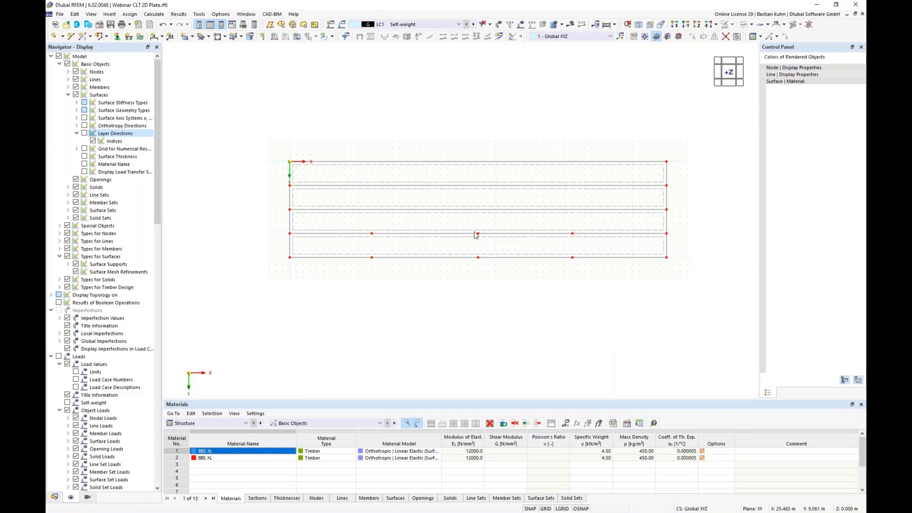
- Set the X coordinate of the middle pair of intermediate nodes on the lowest strip to 18 m
drag(464, 224, 493, 281)
right_click(479, 261)
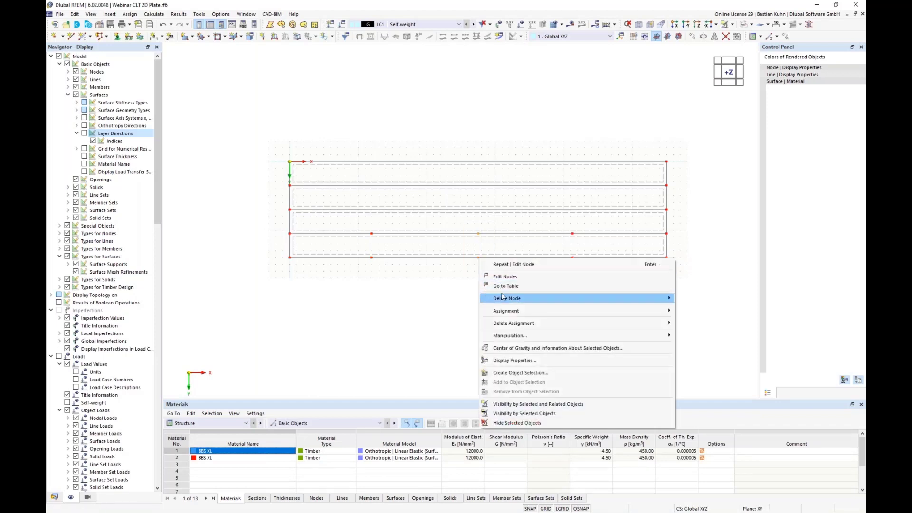
click(504, 277)
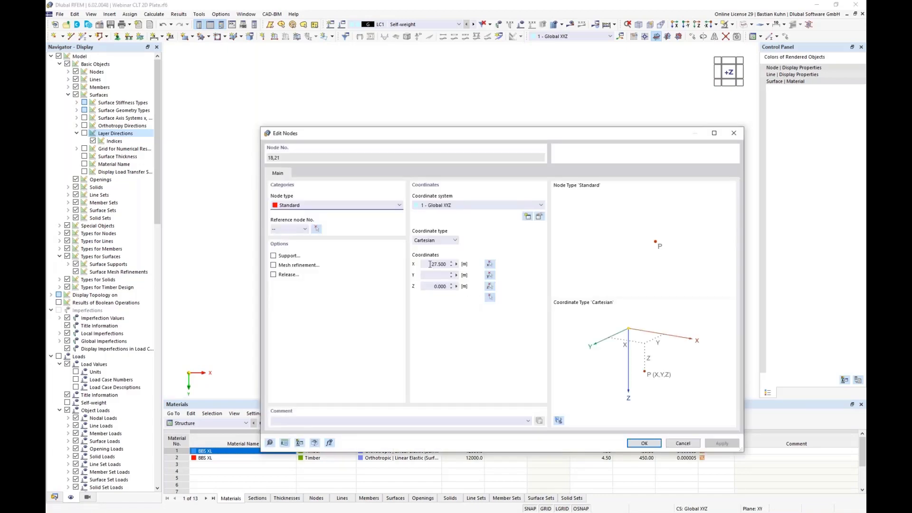
double_click(430, 264)
text(18)
key(Return)
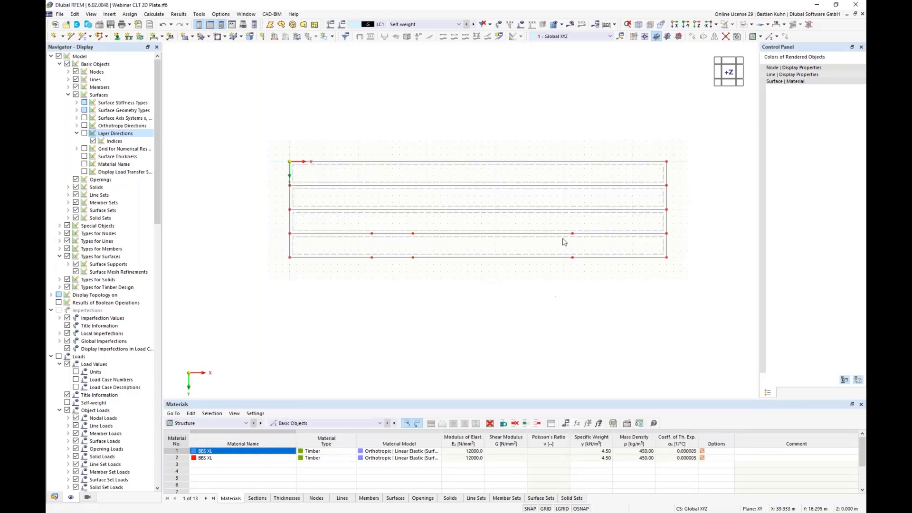
- Set the X coordinate of the last pair of intermediate nodes on the lowest strip to 37 m
right_click(573, 261)
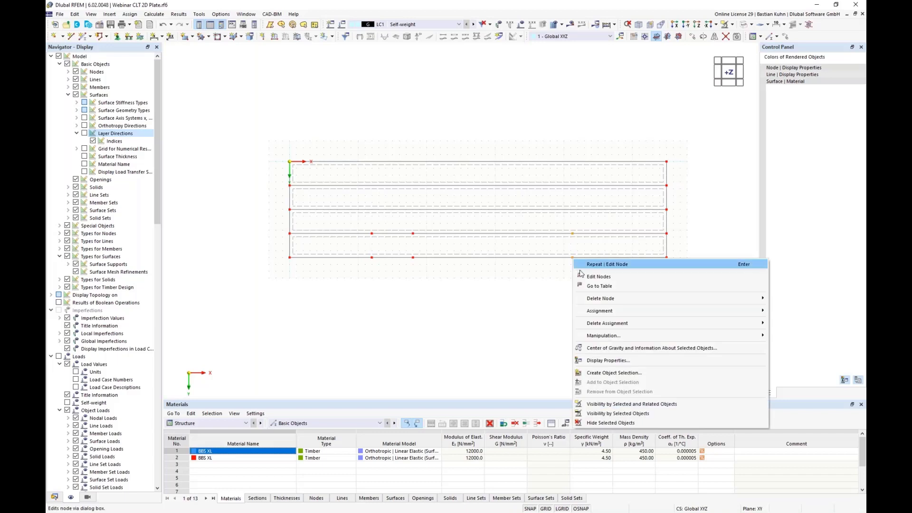
click(593, 275)
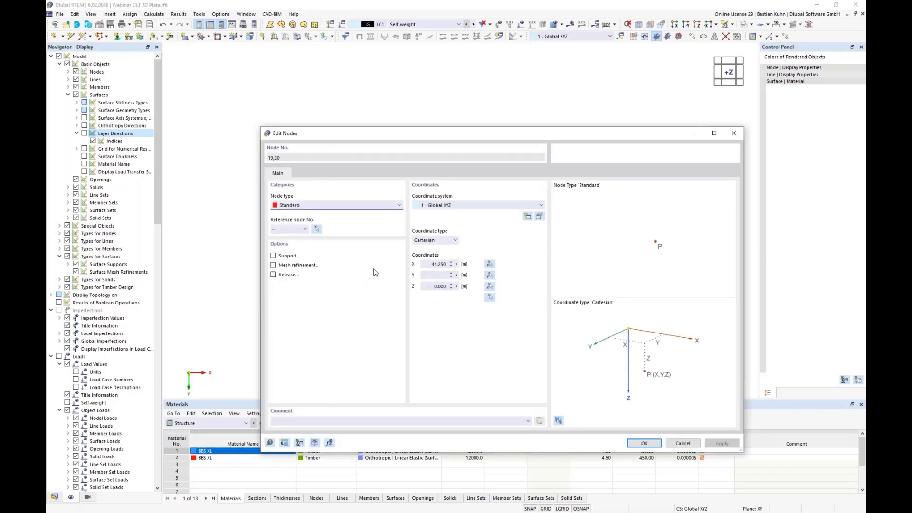
double_click(426, 263)
text(37)
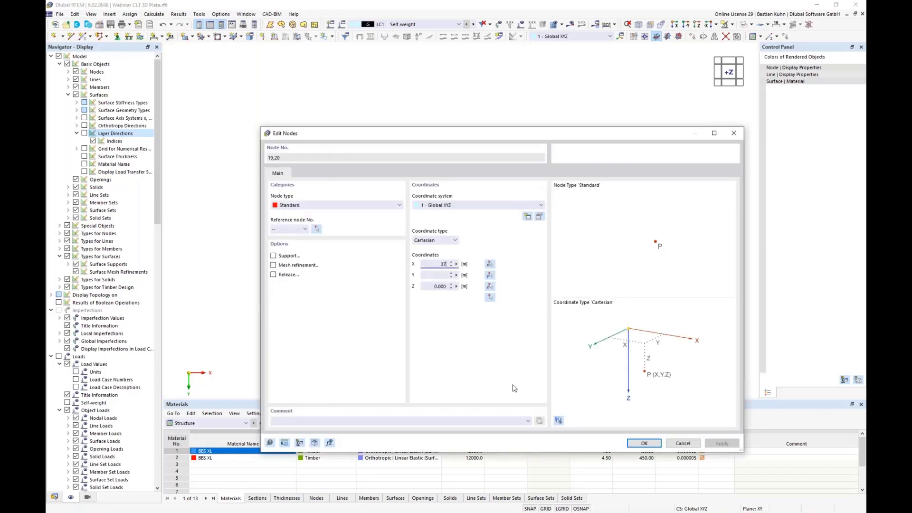
click(643, 442)
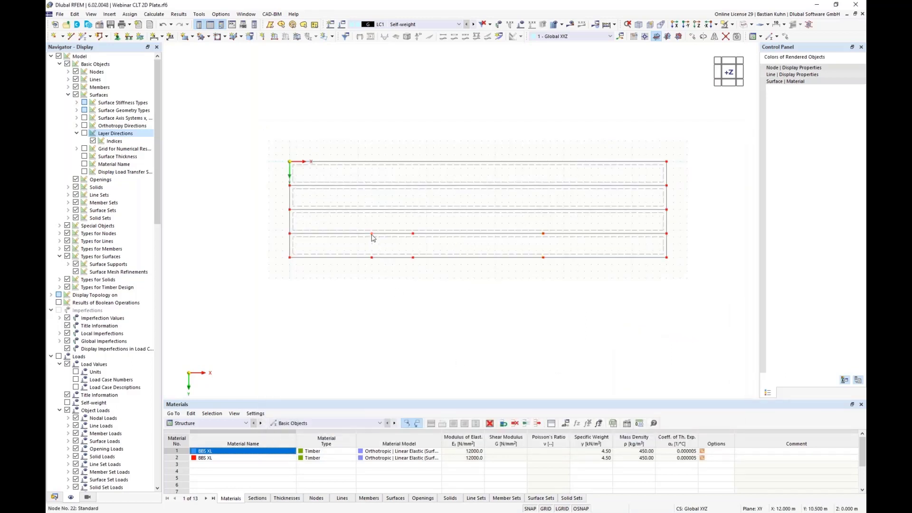
- Copy the three intermediate nodes on the lowest strip's upper line along Y into the strip above, at Y = 9 m
right_click(544, 234)
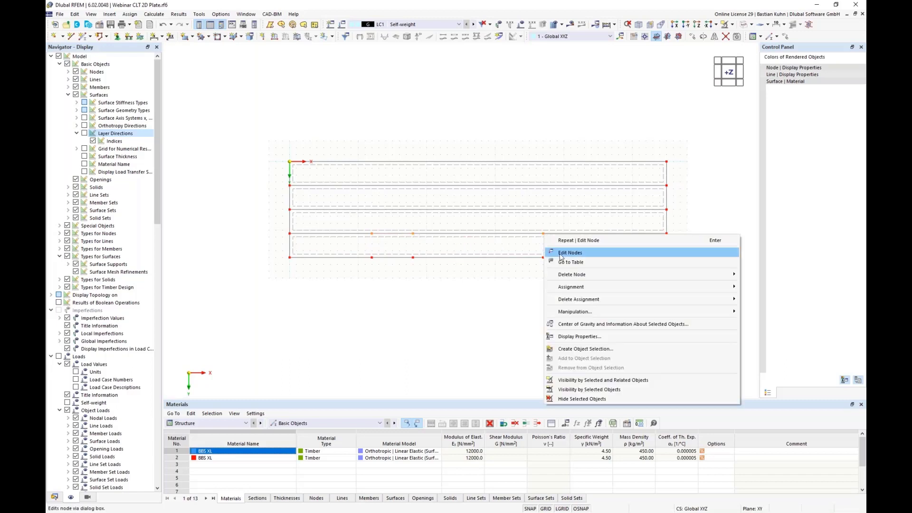
click(787, 37)
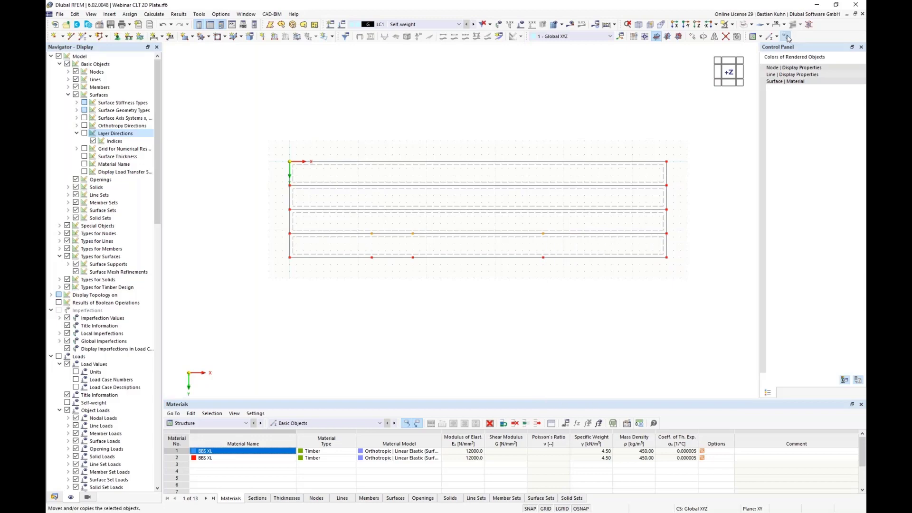
double_click(435, 194)
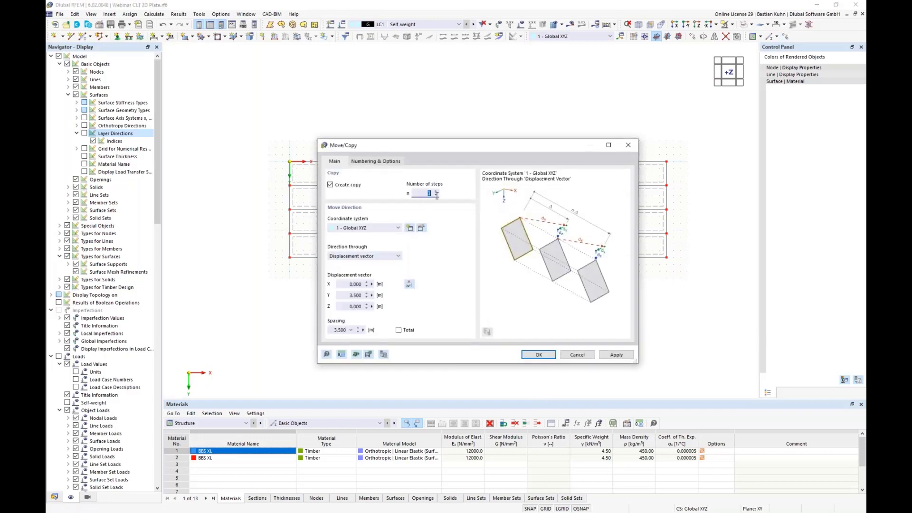
drag(347, 296, 411, 304)
click(532, 356)
click(489, 340)
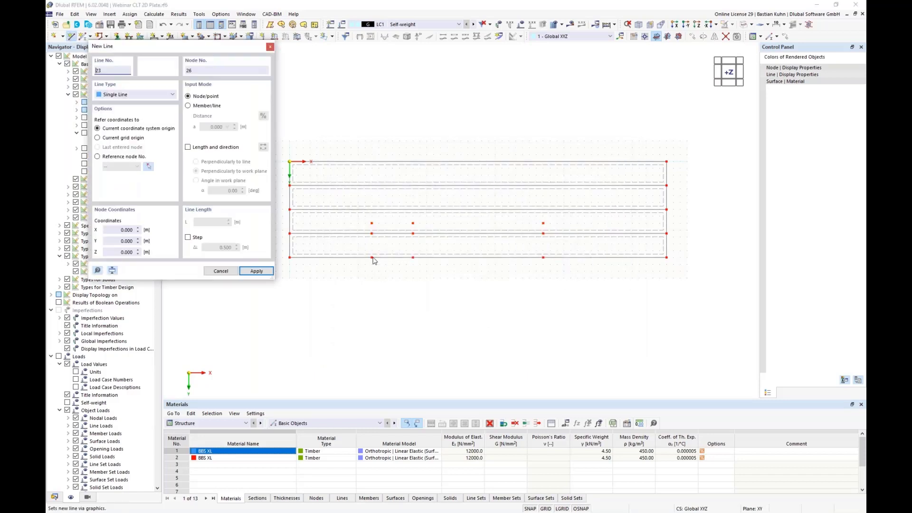
- Draw single lines from the plate's lower edge at X = 12 m up to Y = 9 m, across to X = 18 m and back to the edge
click(373, 239)
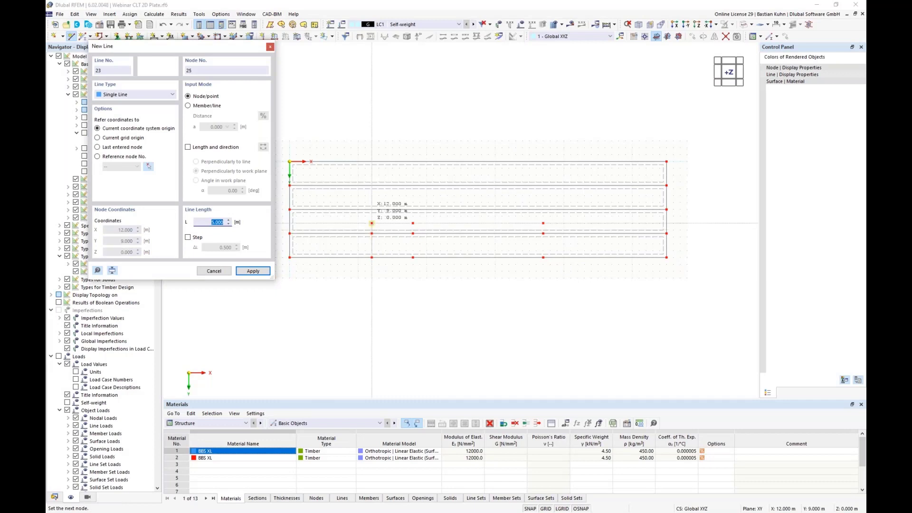
click(372, 223)
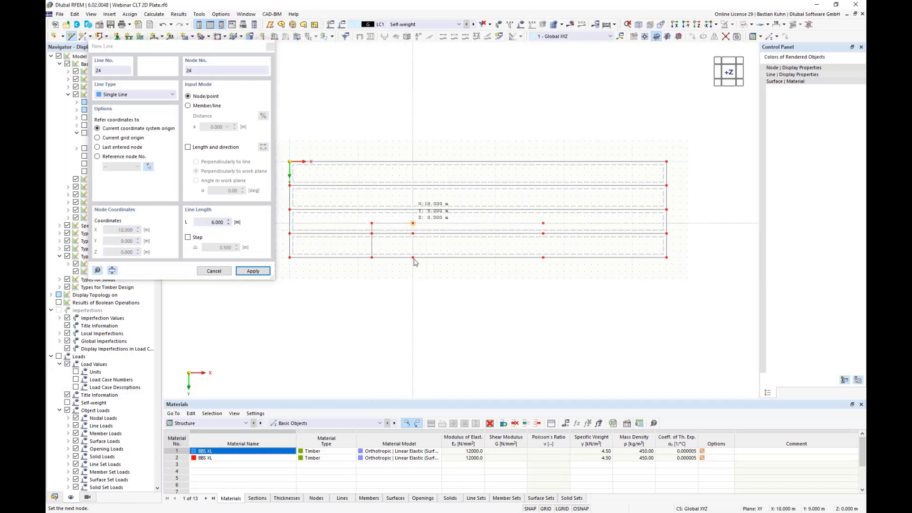
click(413, 222)
click(413, 258)
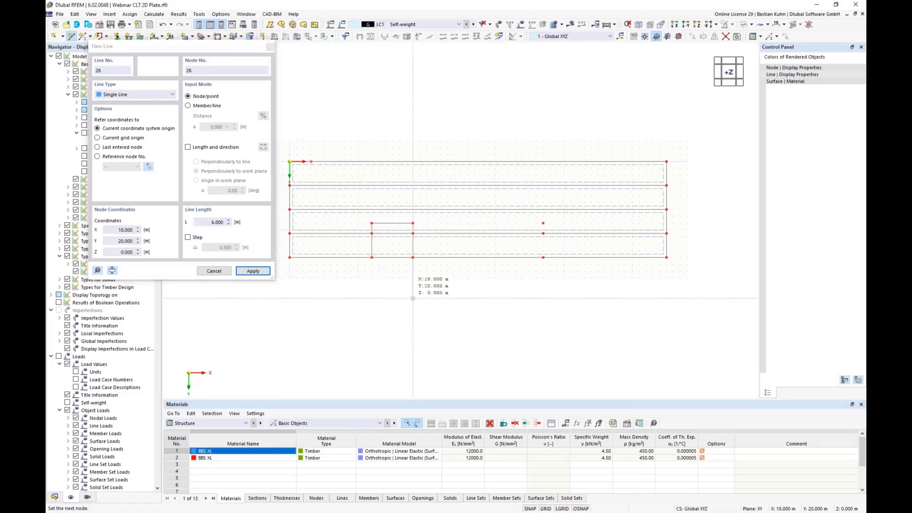
- Copy the three recess outline lines along X to form a second recess outline starting at X = 37 m
right_click(413, 298)
right_click(413, 292)
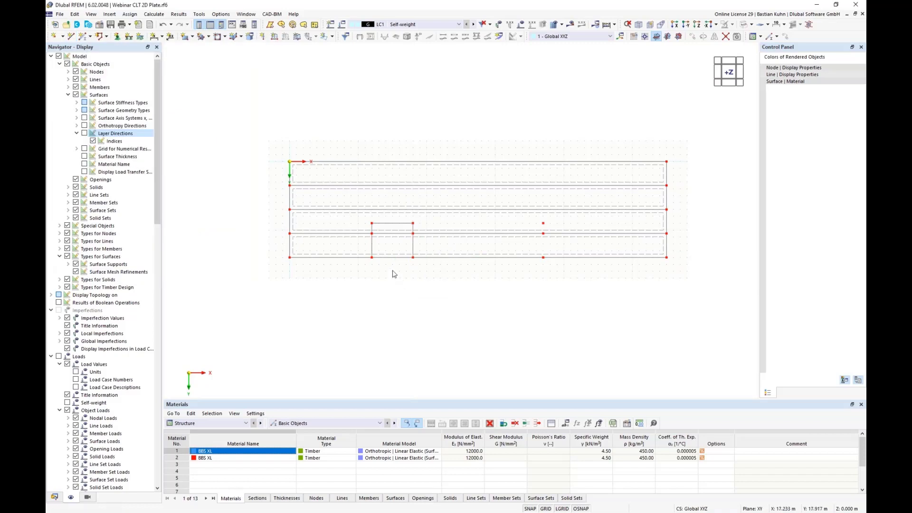
click(372, 243)
ctrl+click(388, 224)
ctrl+click(413, 250)
ctrl+drag(532, 246, 544, 258)
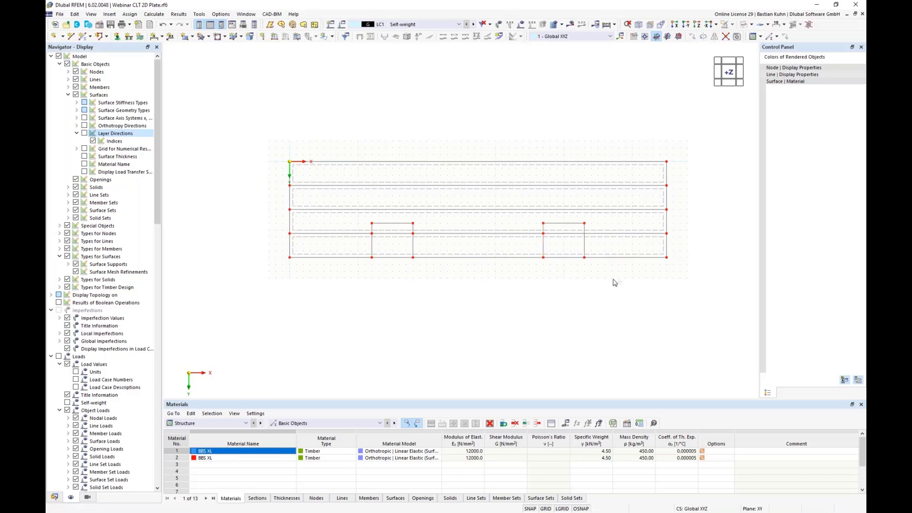
- Divide the two lower strip surfaces along the intersecting recess outline lines
drag(613, 278, 526, 234)
right_click(437, 233)
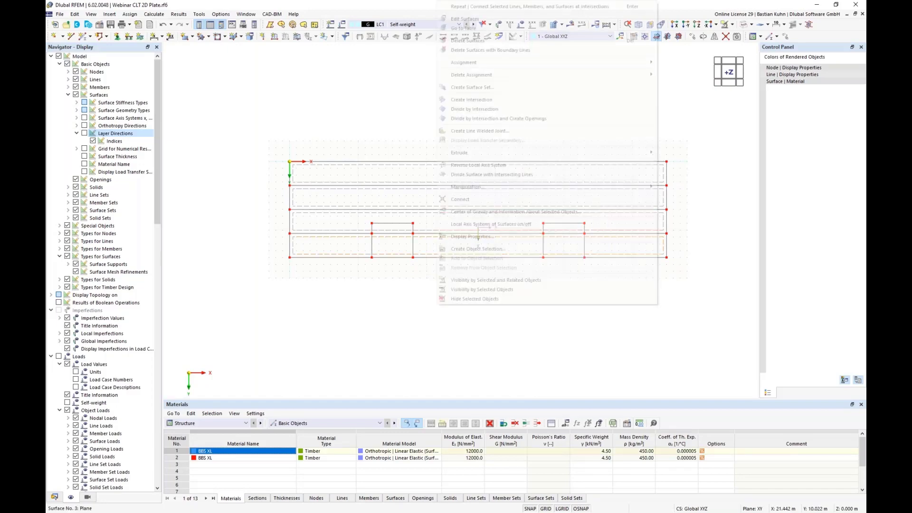
click(474, 175)
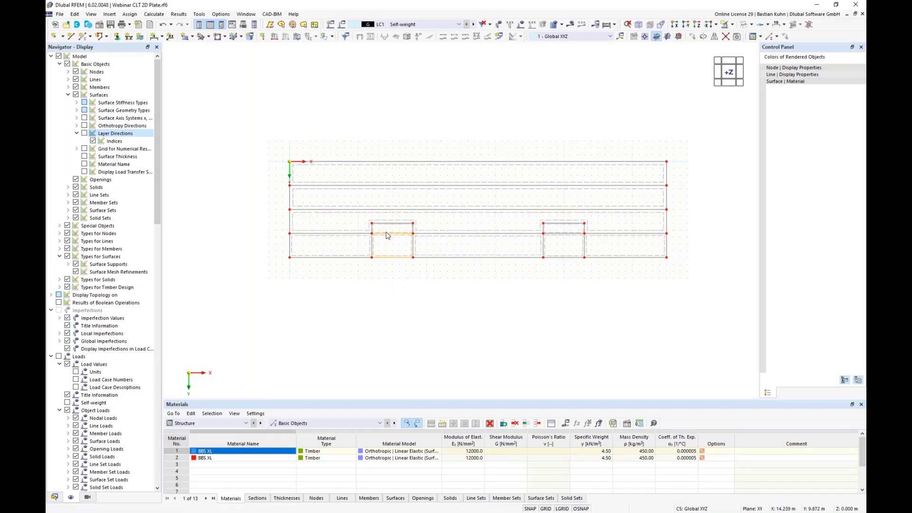
- Delete the surface pieces and leftover lines inside both recesses at the plate's lower edge
key(Delete)
drag(575, 264, 558, 231)
key(Delete)
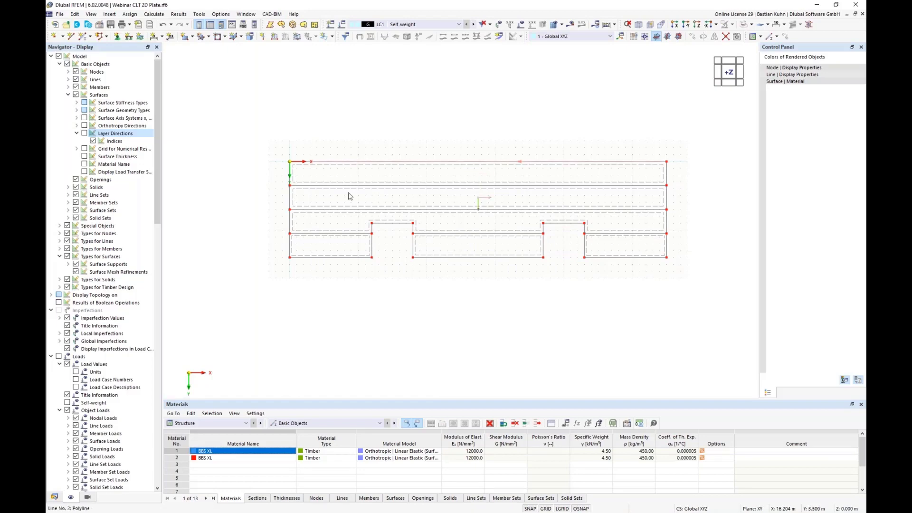
- Copy the plate's upper edge line once by 0.4 m along Y
right_click(322, 166)
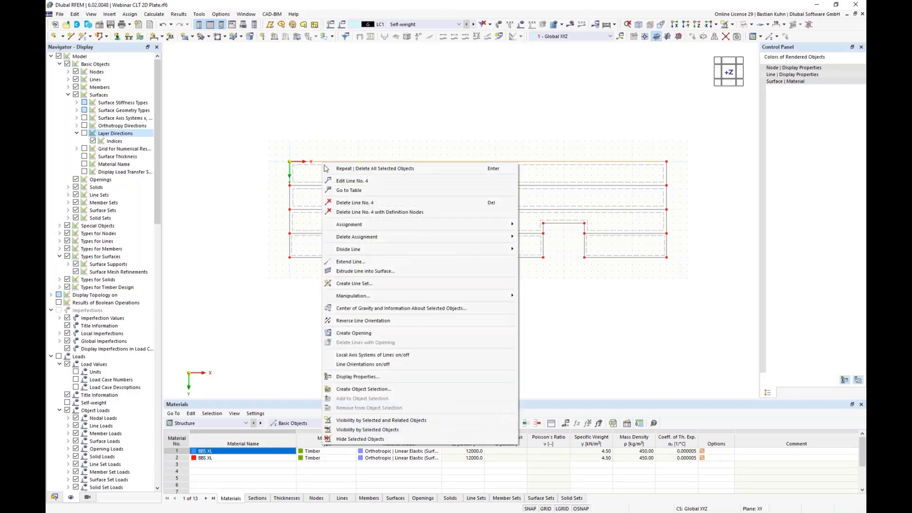
mouse_move(363, 239)
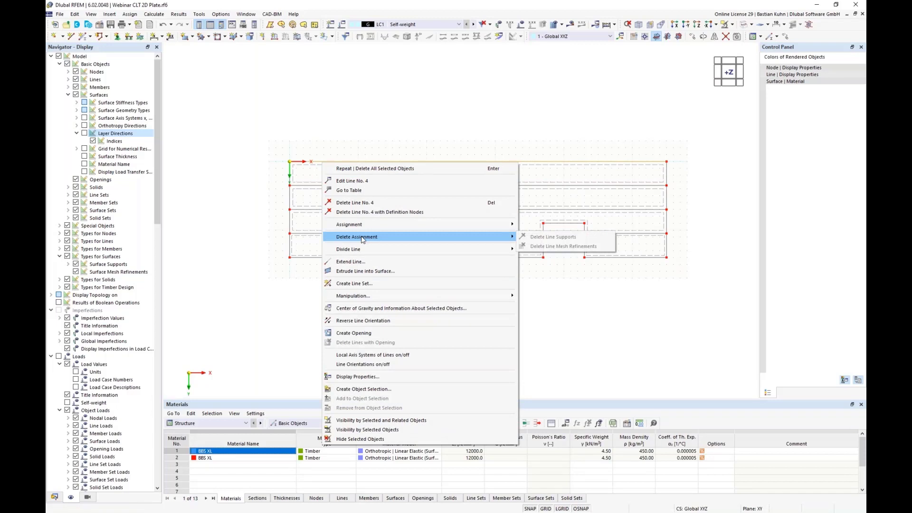
click(784, 37)
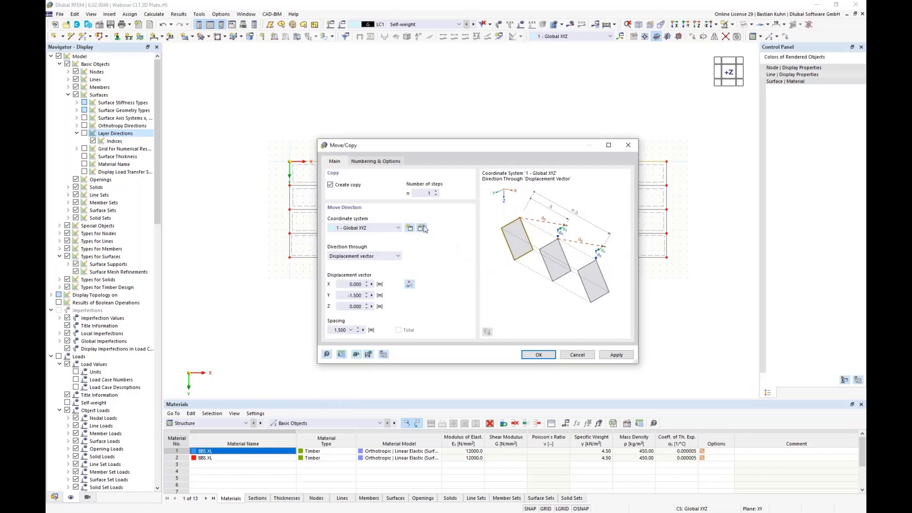
drag(343, 297, 402, 306)
click(534, 358)
click(530, 359)
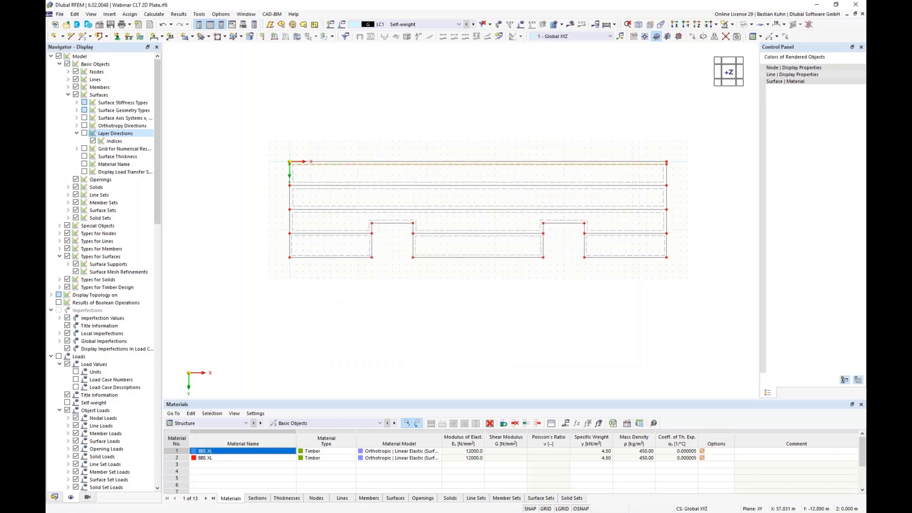
- Copy the inset line at Y = 0.4 m along Y to Y = 13.6 m, near the plate's lower edge
click(784, 37)
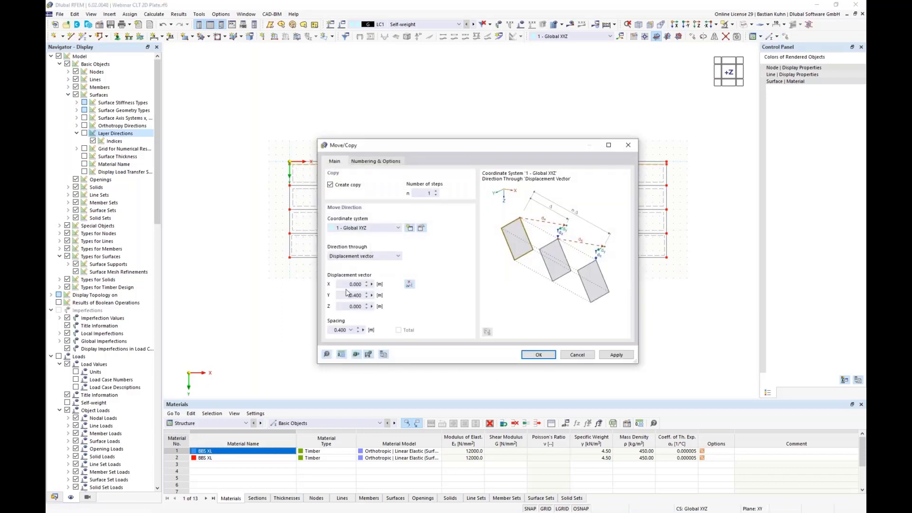
drag(346, 295, 394, 291)
click(539, 355)
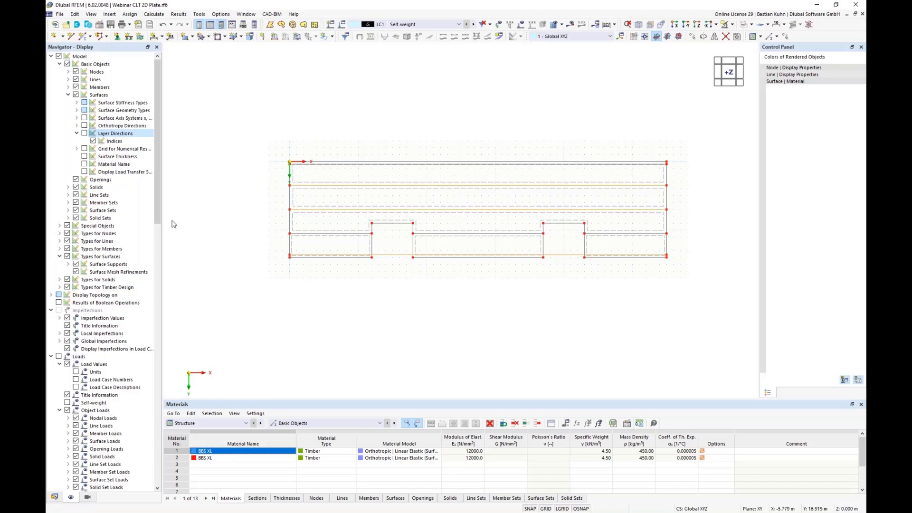
- Show the line orientations and reverse the orientation of the strip joint line at Y = 3.5 m
click(68, 79)
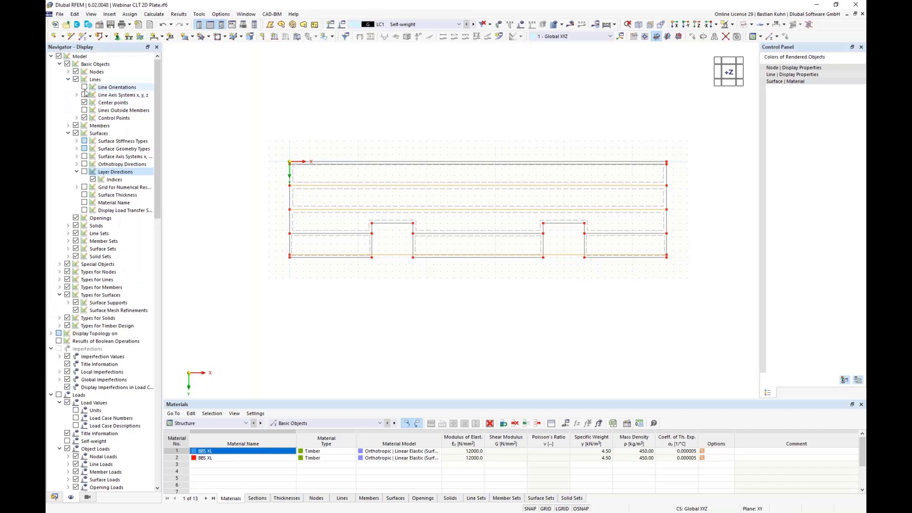
click(85, 88)
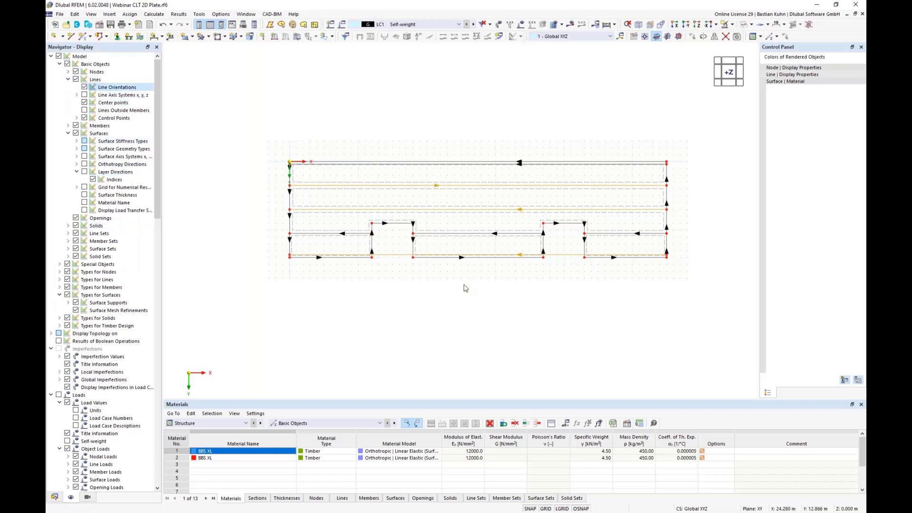
right_click(455, 190)
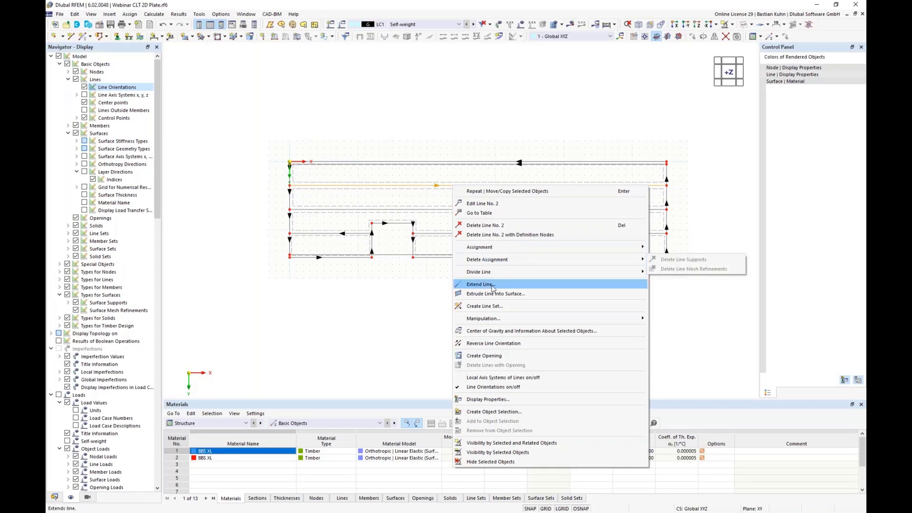
click(498, 343)
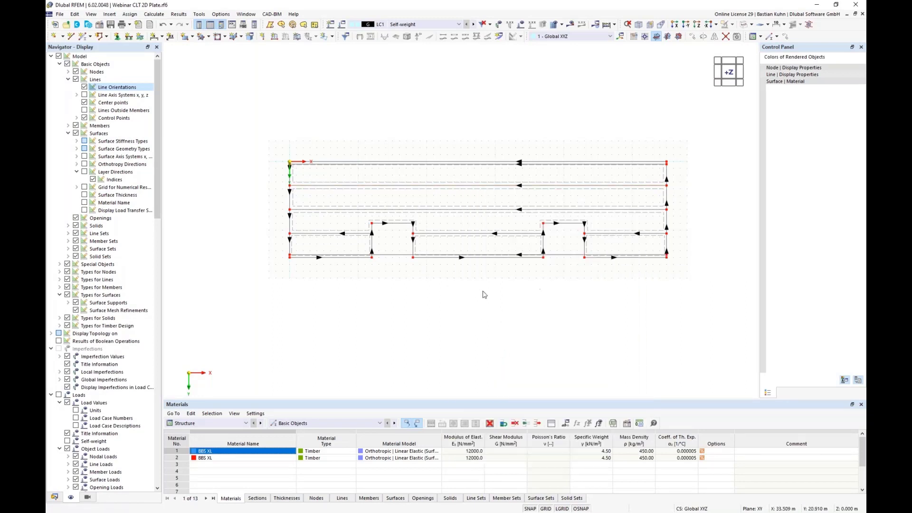
- Hide the line orientations and check the axis systems of all lines before hiding those too
click(84, 88)
click(84, 95)
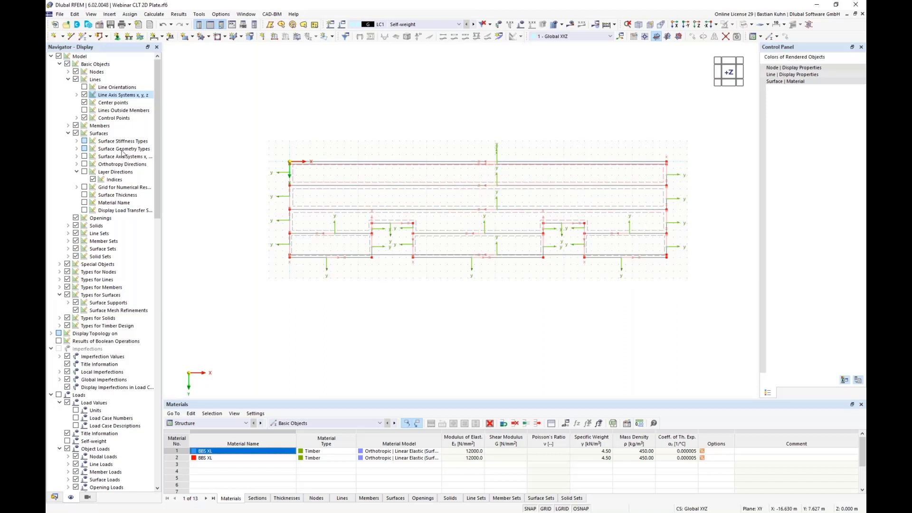
click(84, 94)
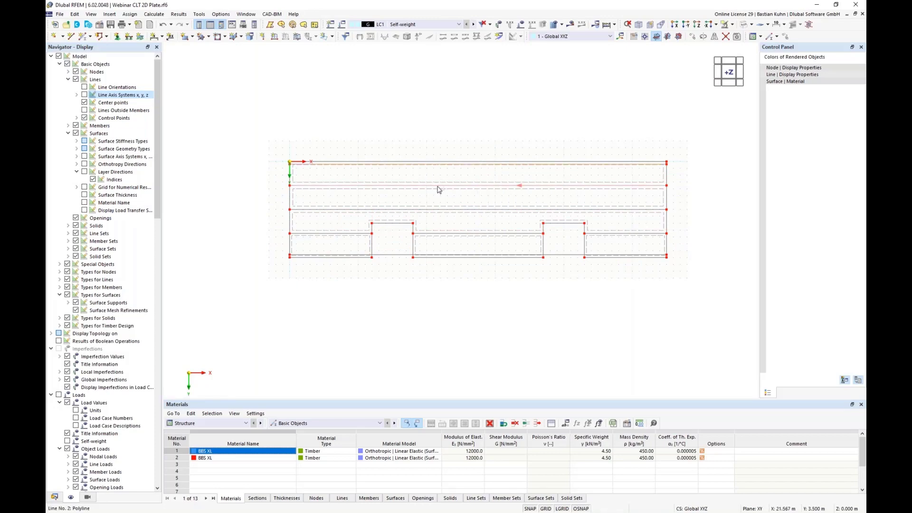
- Divide the two full-length joint lines and both inset lines at a distance of 0.5 m from the line end
click(450, 209)
right_click(460, 257)
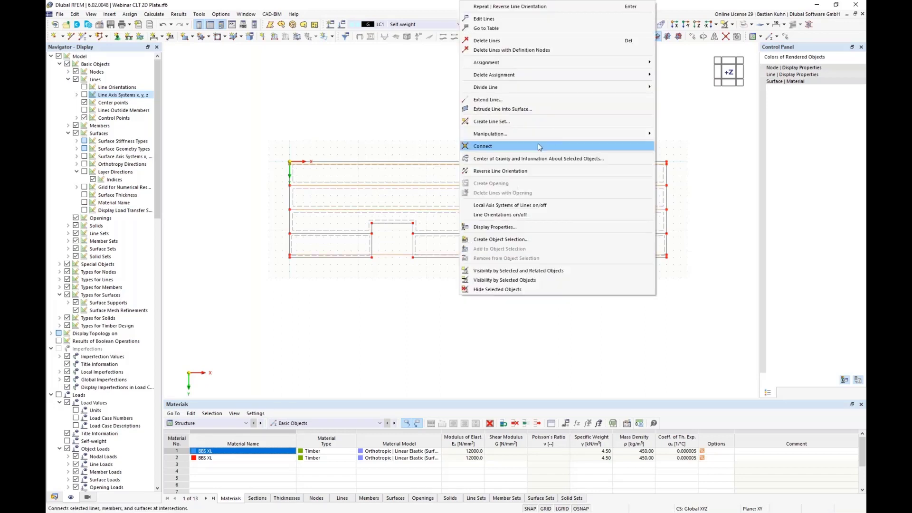
mouse_move(655, 89)
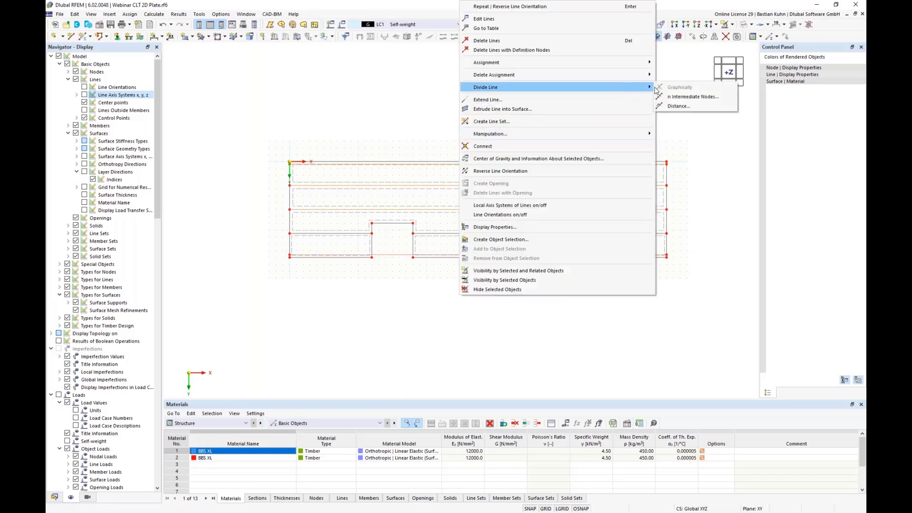
click(678, 106)
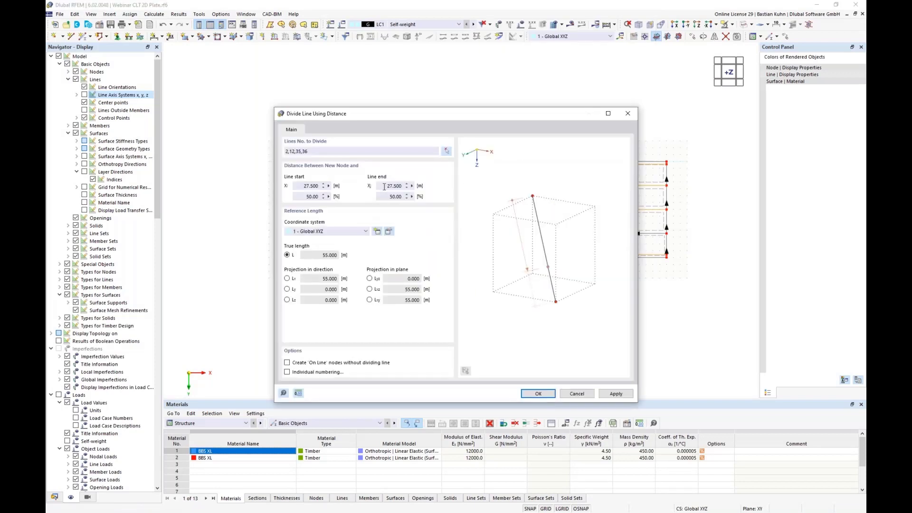
double_click(385, 187)
text(0.5)
click(538, 393)
click(402, 309)
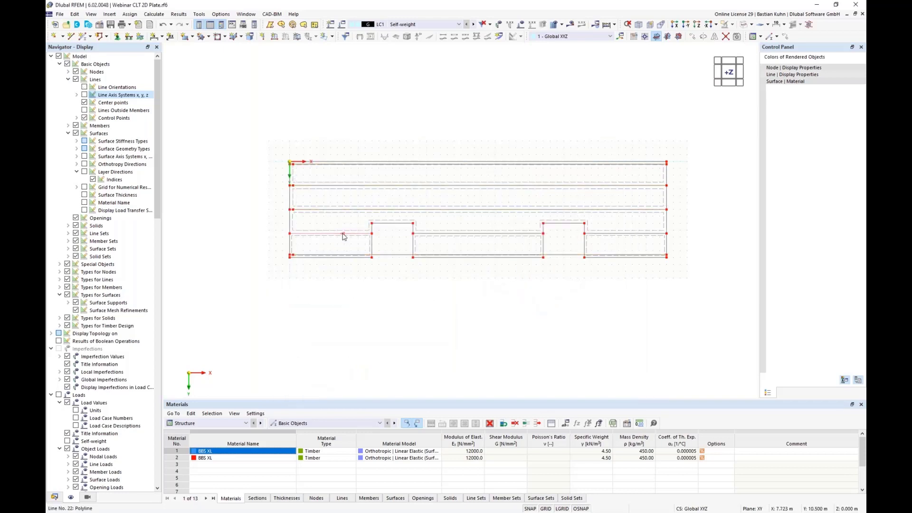
- Divide the lowest joint line's segment before the first recess at 0.5 m from its line end
right_click(343, 237)
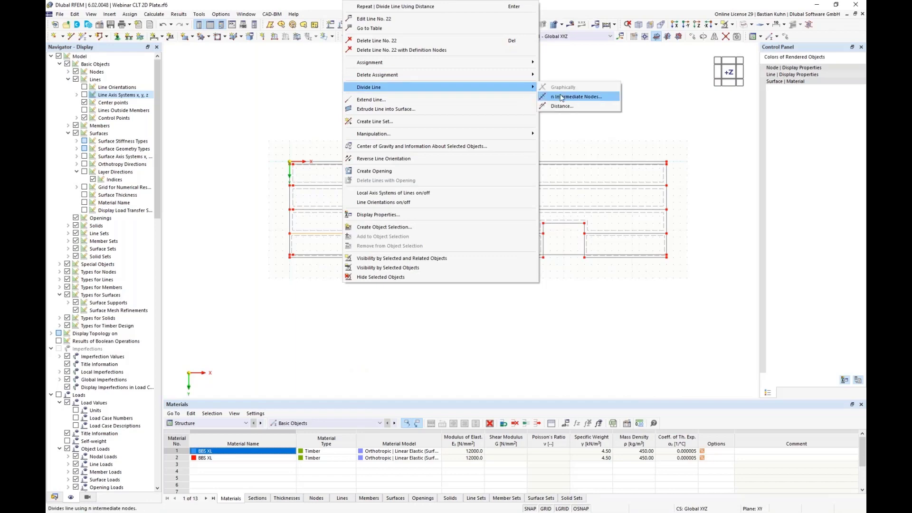
click(577, 96)
click(391, 185)
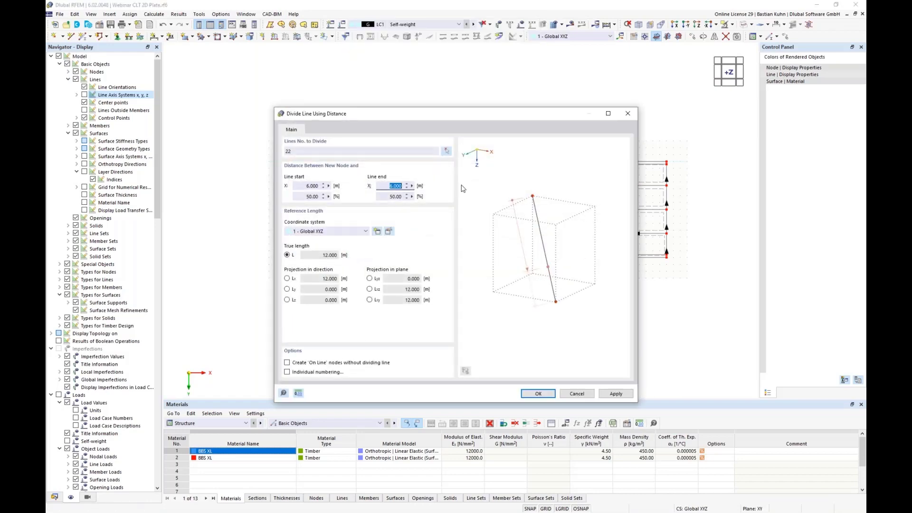
text(0.5)
key(Return)
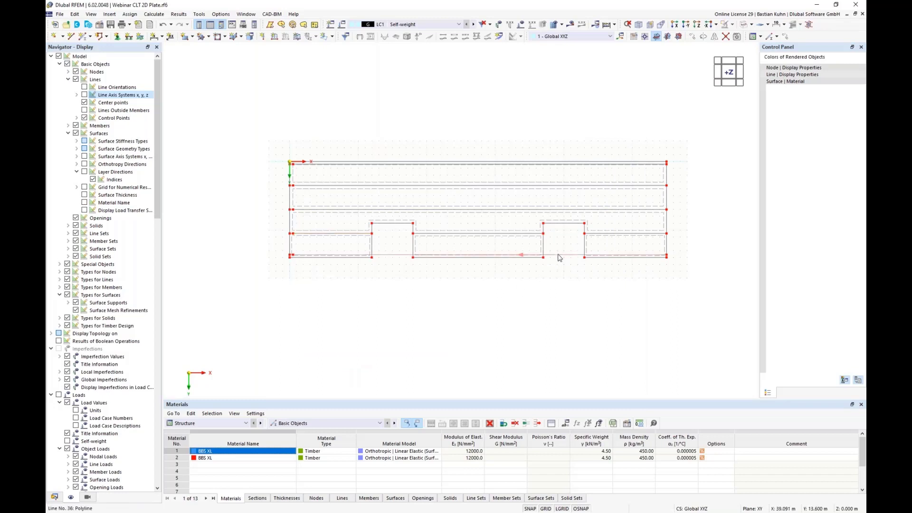
- Divide the full-length joint lines, both inset lines and the lowest joint's last segment by distance near their start at the X = 55 m end
ctrl+click(600, 234)
ctrl+click(601, 210)
ctrl+click(600, 186)
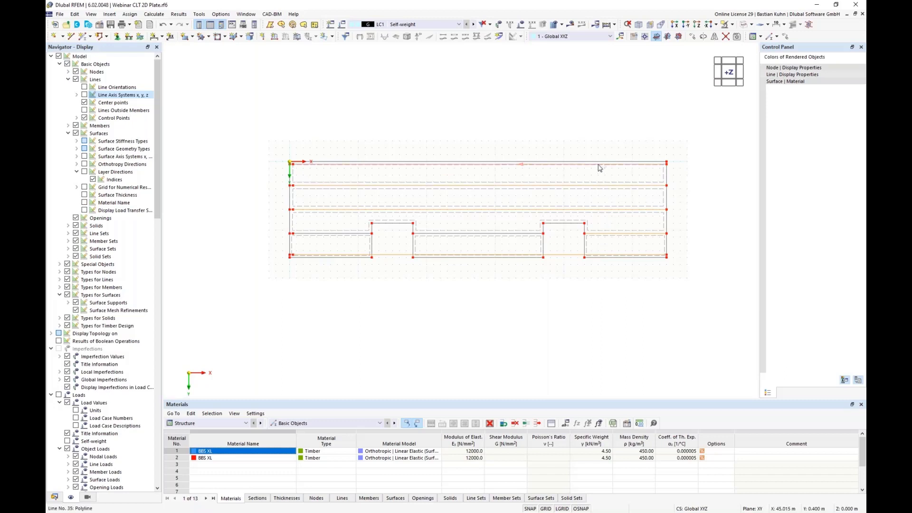
right_click(598, 164)
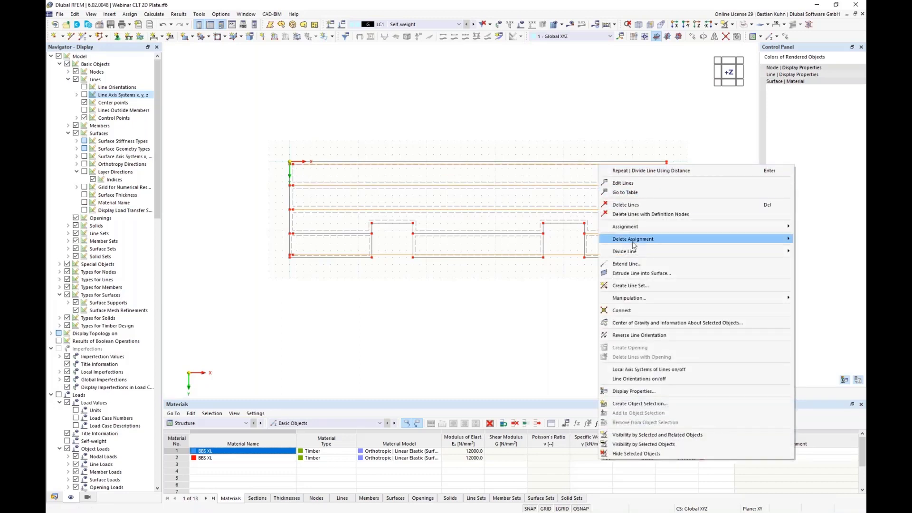
mouse_move(633, 251)
click(553, 251)
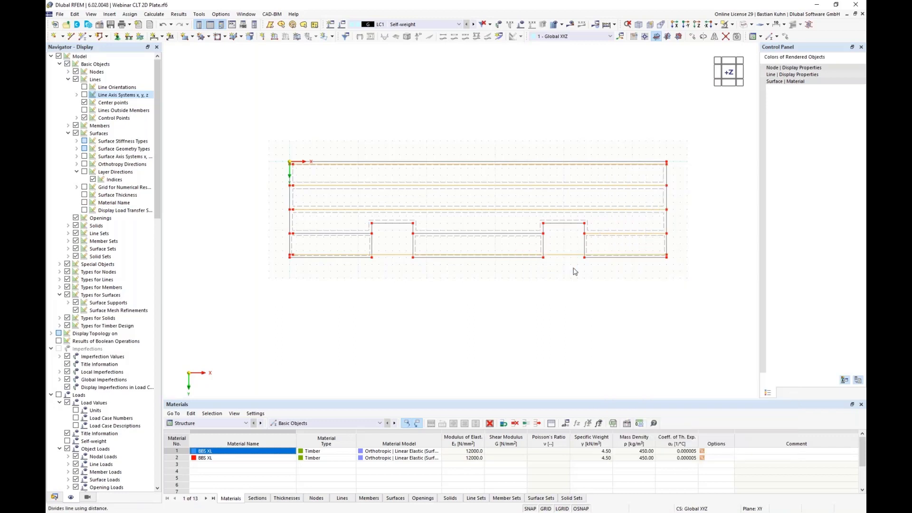
click(309, 186)
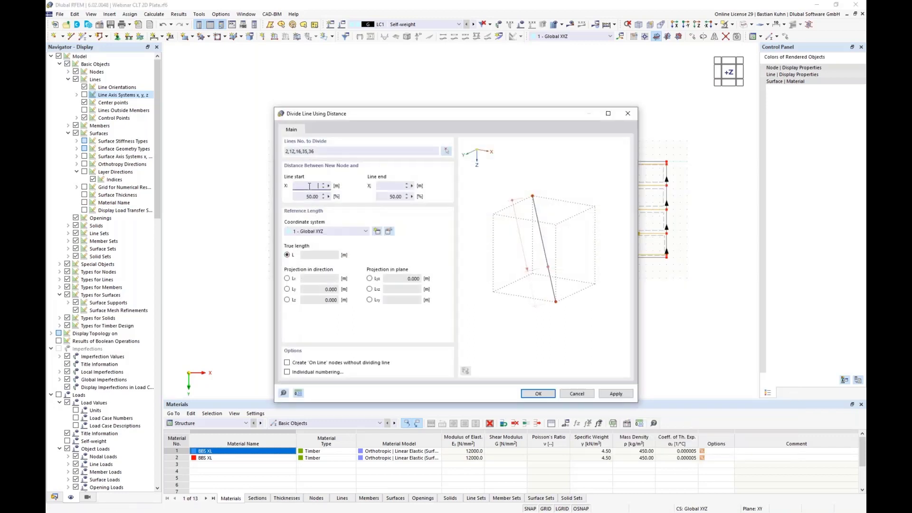
key(Return)
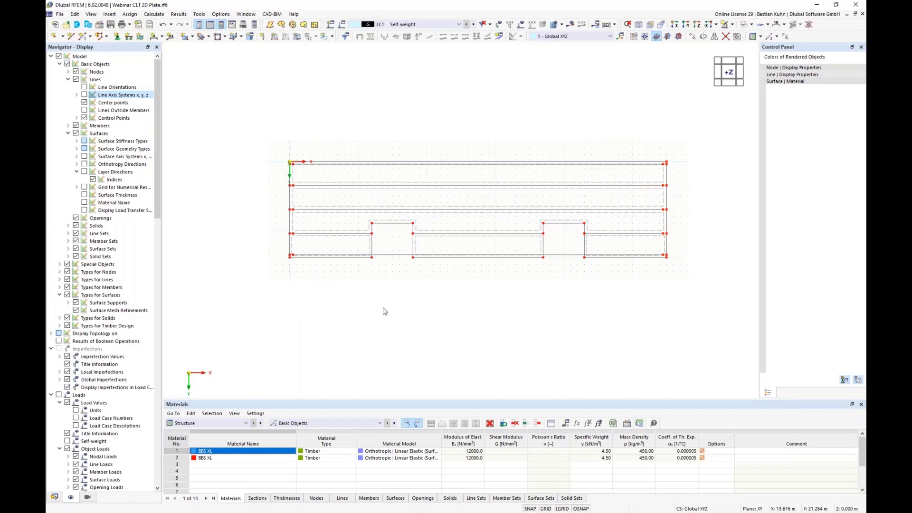
- Place 11 intermediate on-line nodes on both inset lines and the two full-length joint lines without dividing them
click(391, 256)
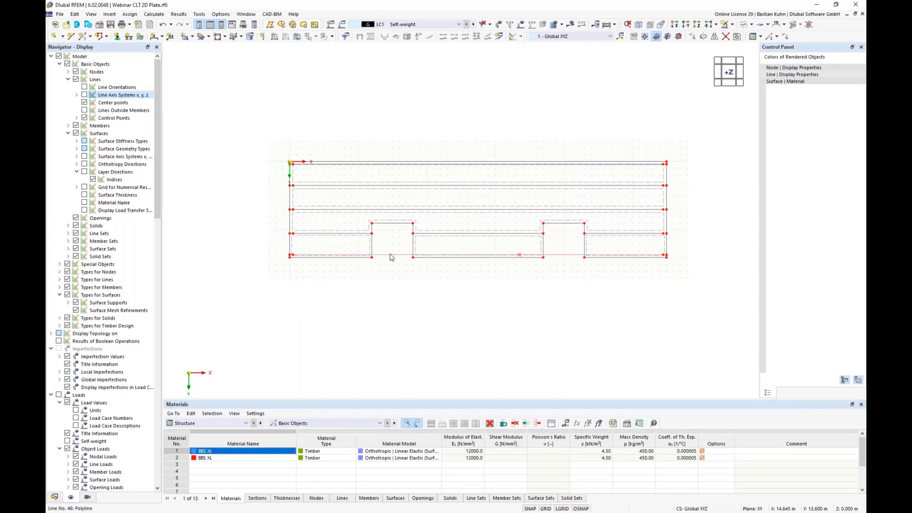
ctrl+click(398, 209)
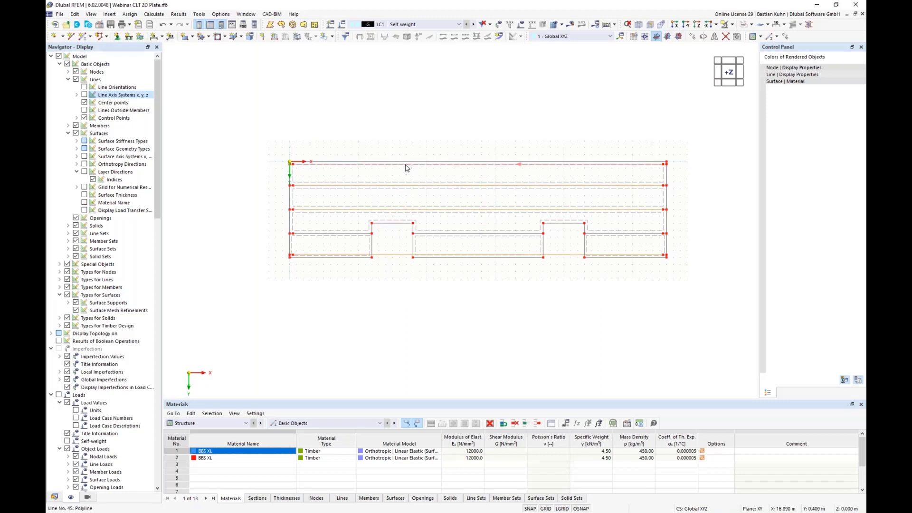
right_click(406, 168)
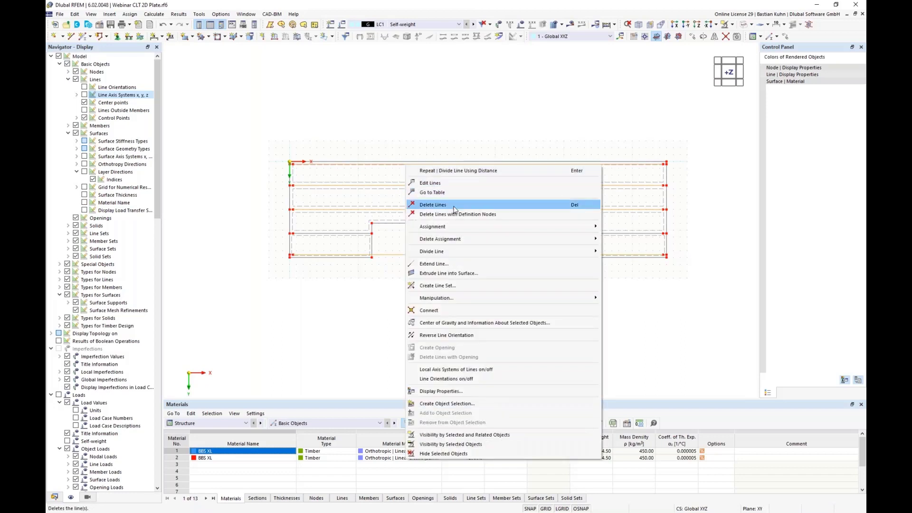
mouse_move(489, 252)
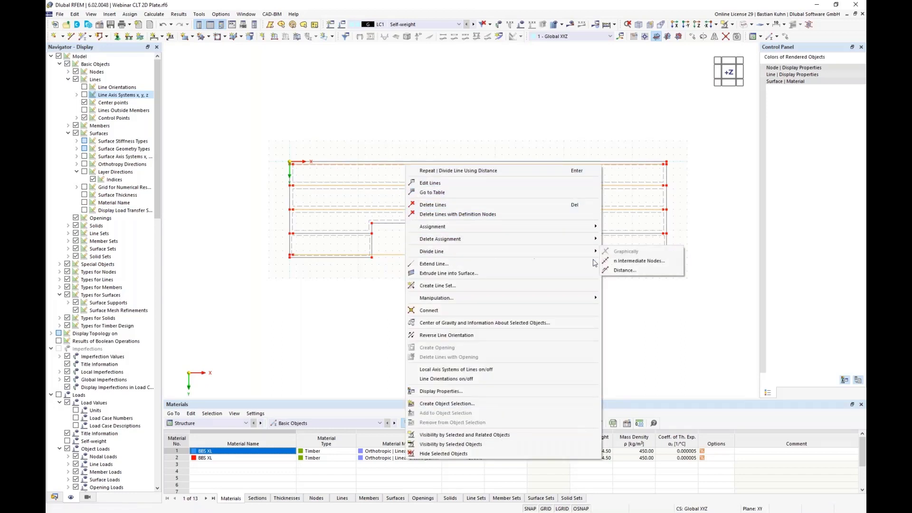
click(617, 262)
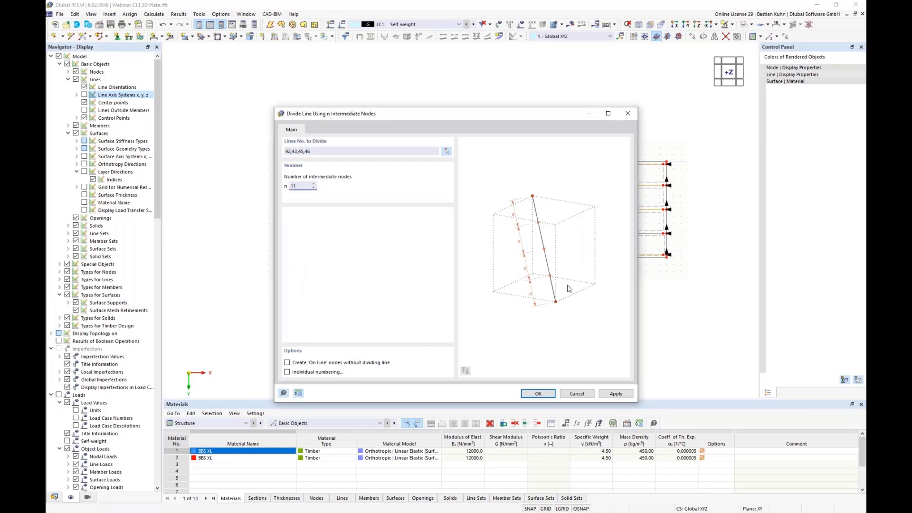
click(287, 363)
click(533, 394)
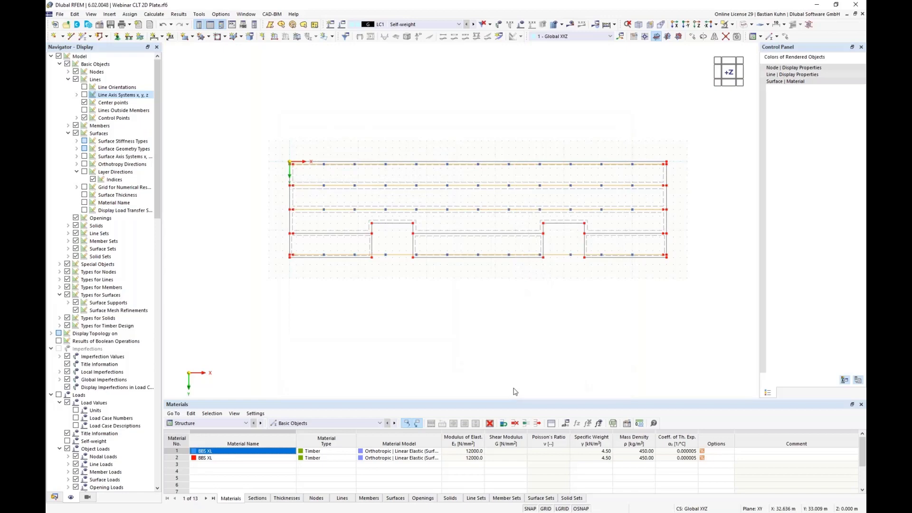
- Delete the nodes on the lower inset line that fall inside the two plate recesses
click(468, 304)
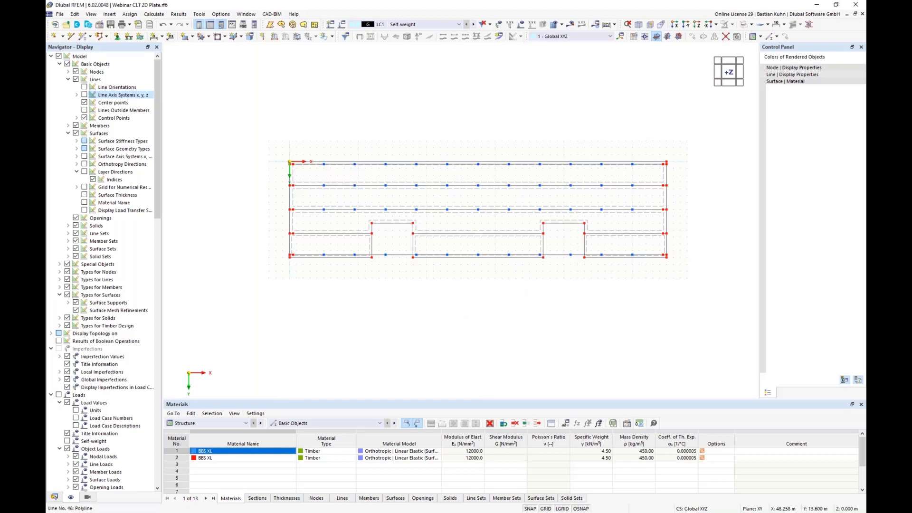
drag(588, 268, 537, 243)
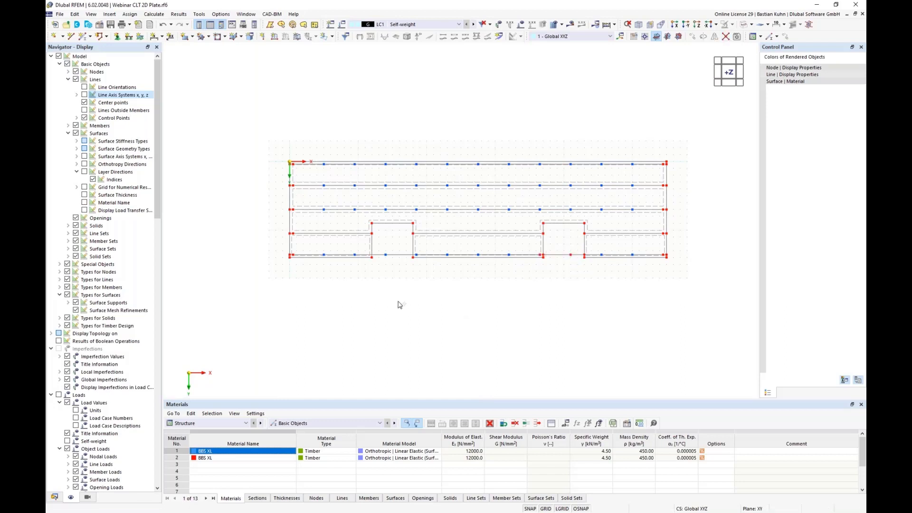
drag(418, 244, 384, 247)
key(Delete)
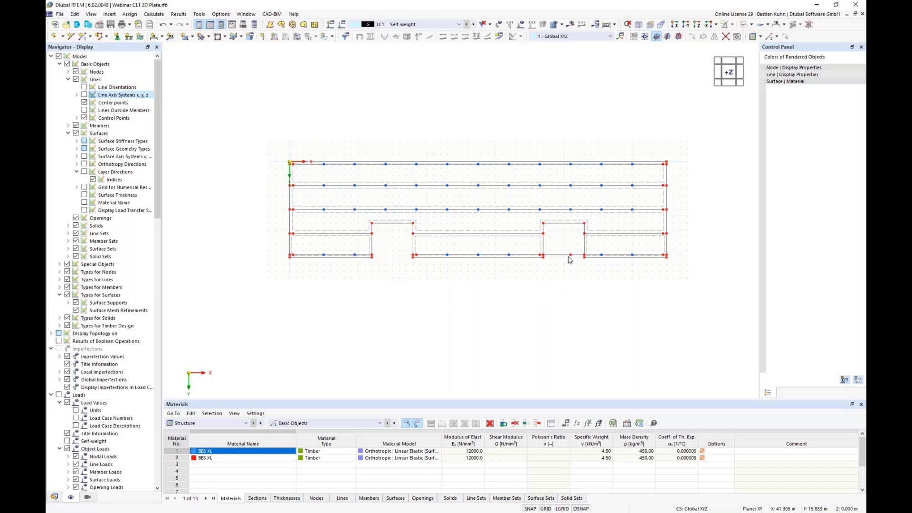
drag(572, 270, 561, 248)
key(Delete)
- Copy the seven remaining intermediate nodes of the lower inset line once by -3.1 m in Y onto the lowest joint line
ctrl+click(355, 256)
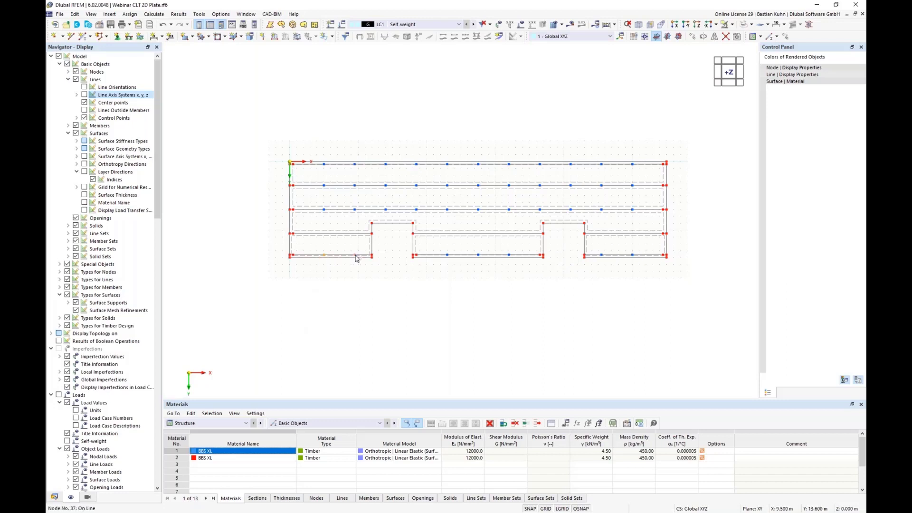
ctrl+click(447, 256)
ctrl+click(479, 256)
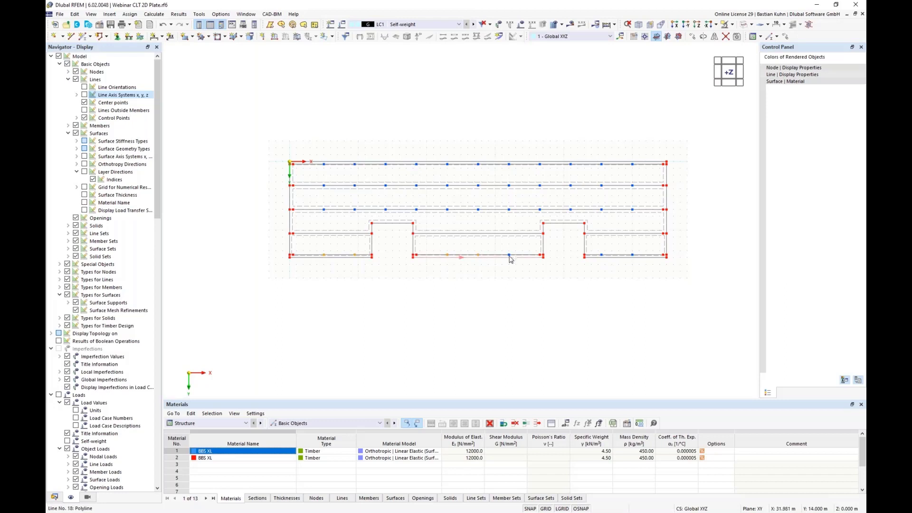
ctrl+click(509, 256)
ctrl+click(602, 256)
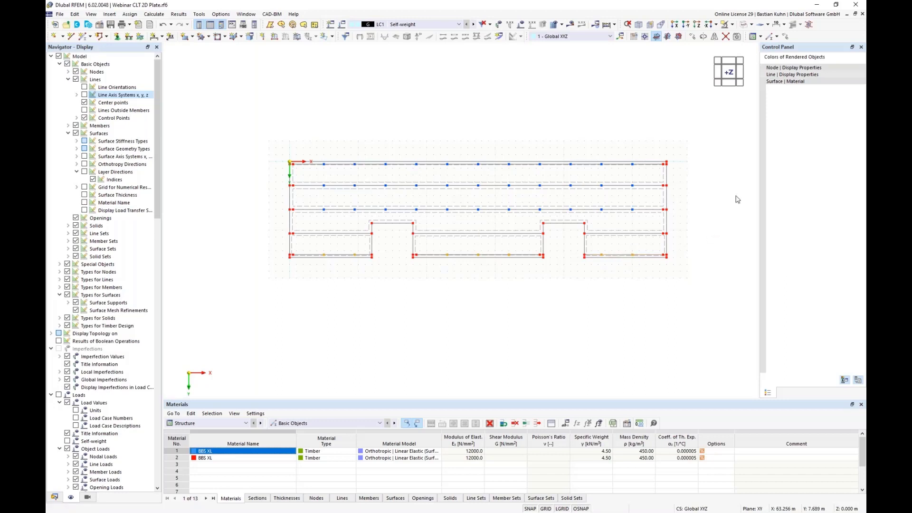
click(785, 36)
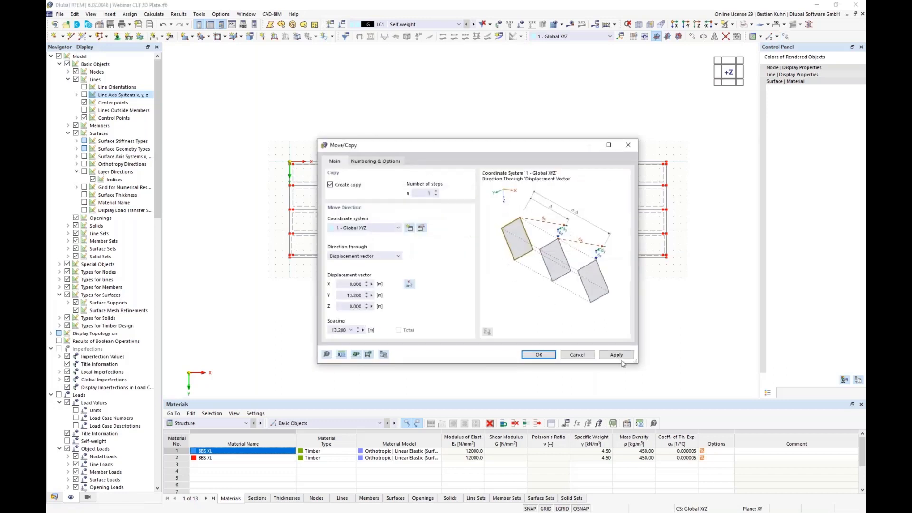
double_click(347, 294)
text(-3,1)
key(Return)
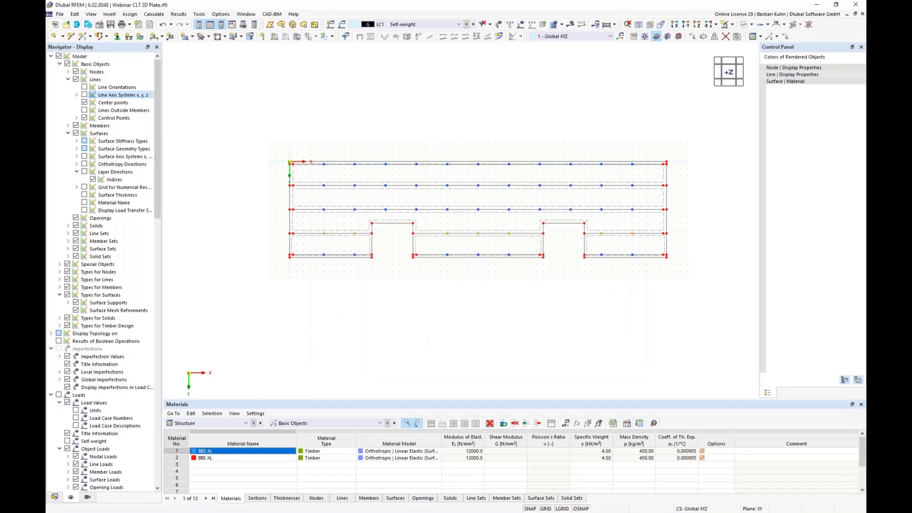
click(393, 297)
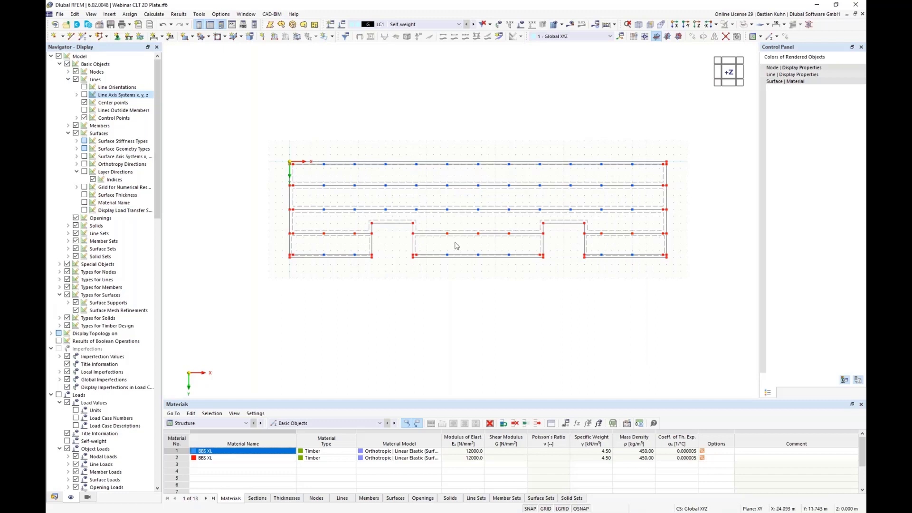
- Show the plate with filled surfaces instead of wireframe and turn it to an oblique 3D view
click(738, 36)
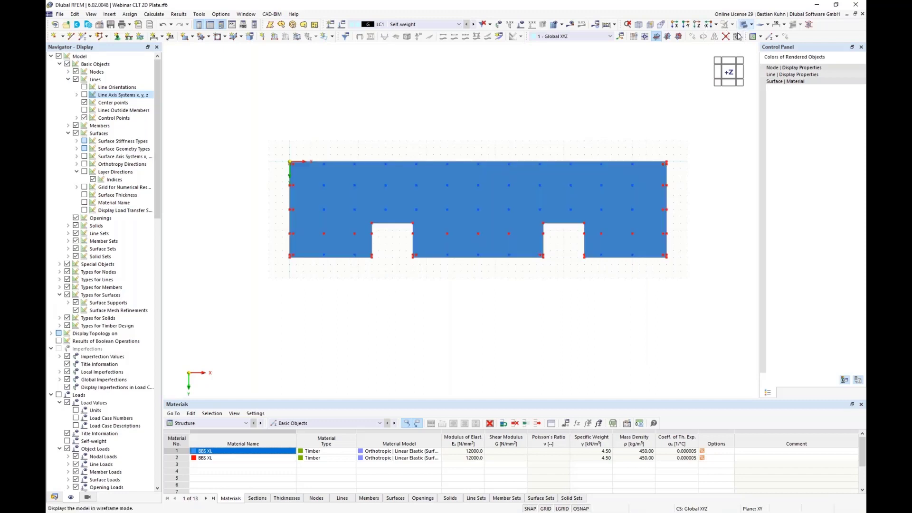
middle_drag(599, 249, 504, 199)
ctrl+middle_drag(572, 295, 271, 273)
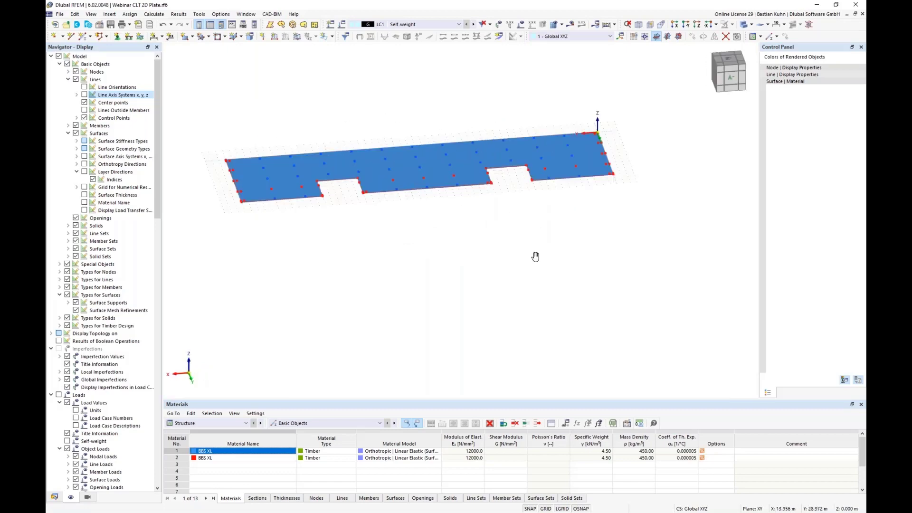
ctrl+middle_drag(535, 256, 408, 264)
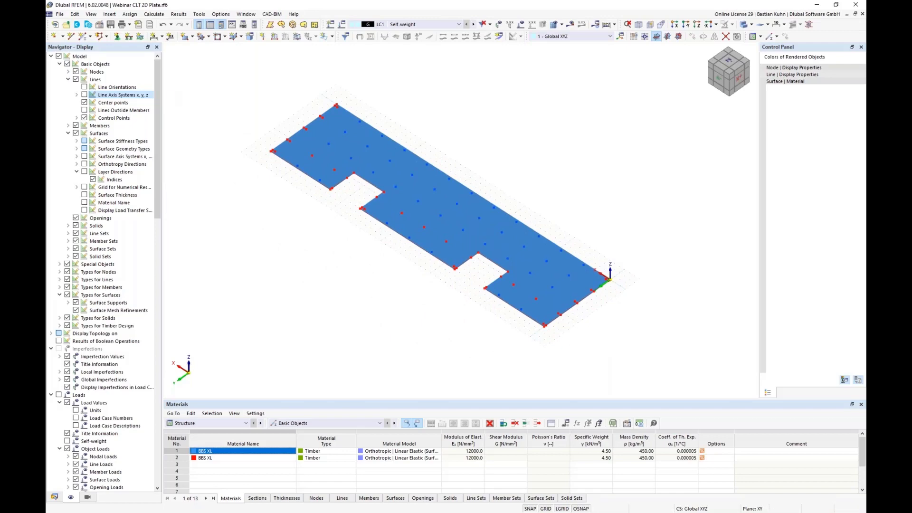
- Create a new line hinge and release the translations ux and uy in addition to the rotation φx
click(109, 14)
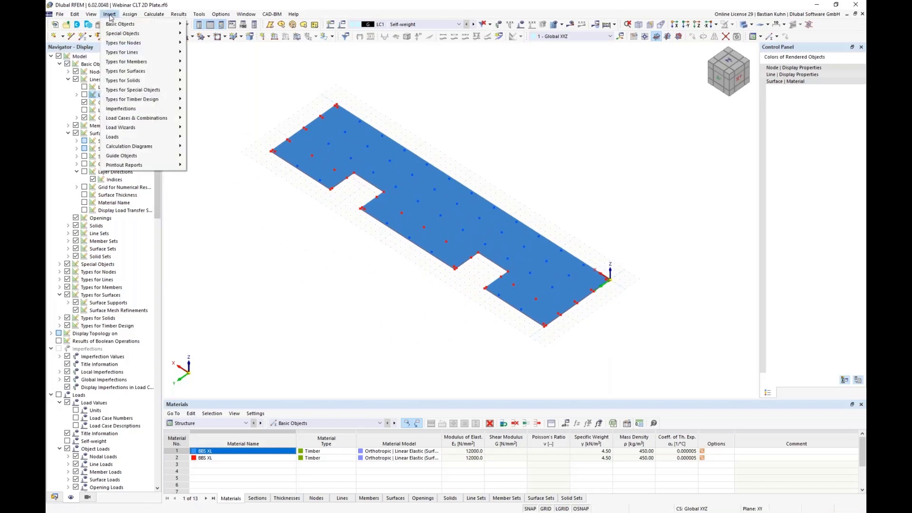
mouse_move(140, 27)
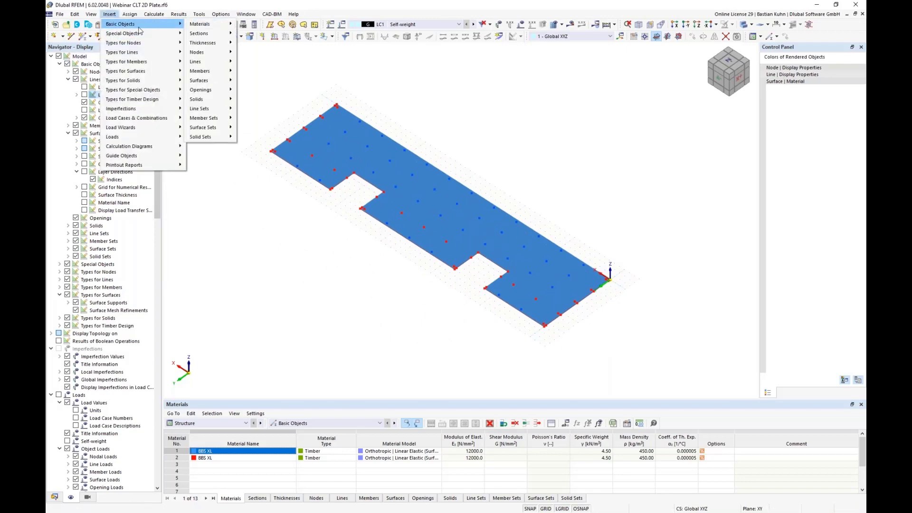
mouse_move(142, 53)
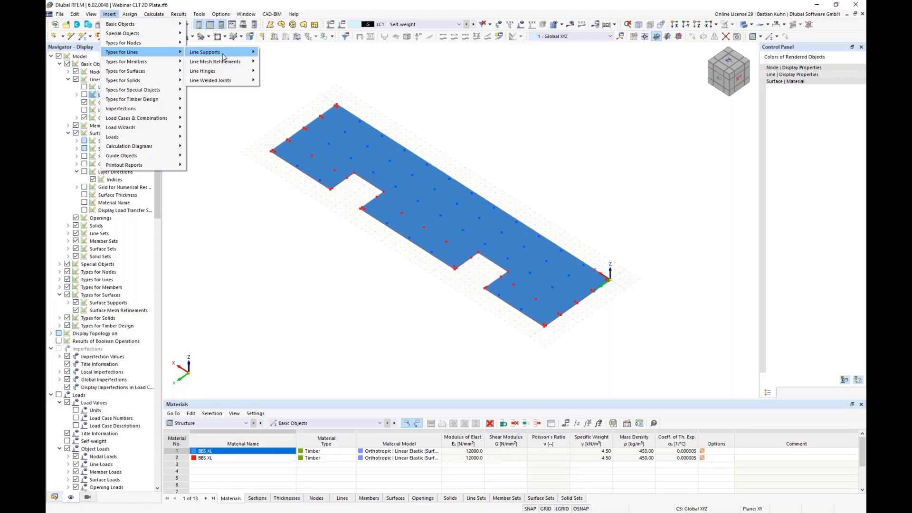
mouse_move(227, 71)
click(270, 70)
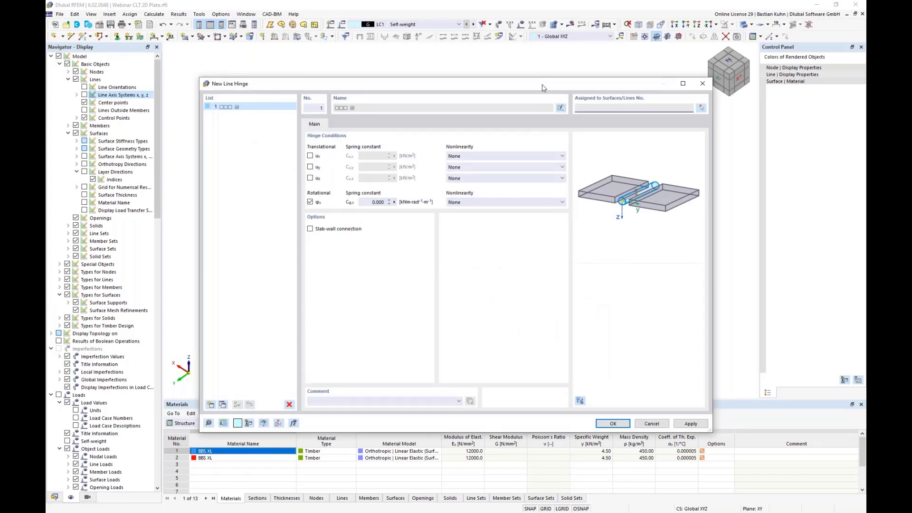
drag(543, 84, 561, 182)
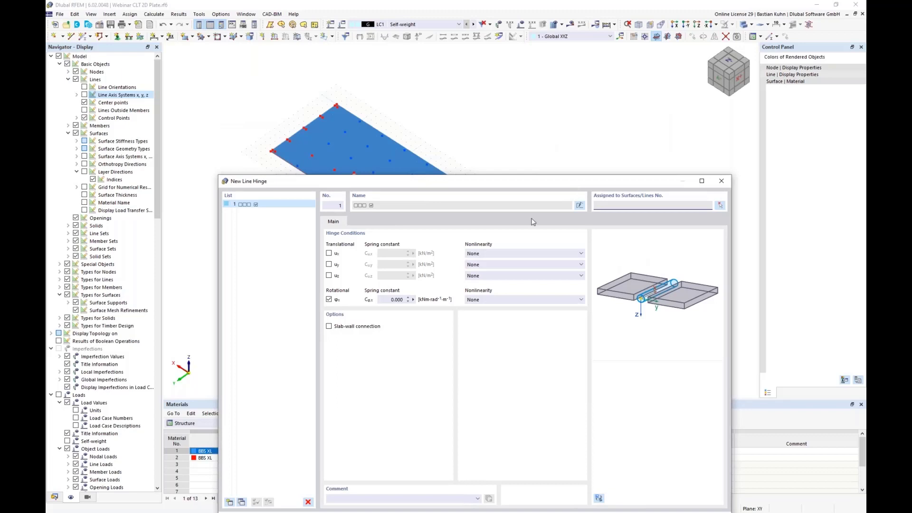
click(329, 254)
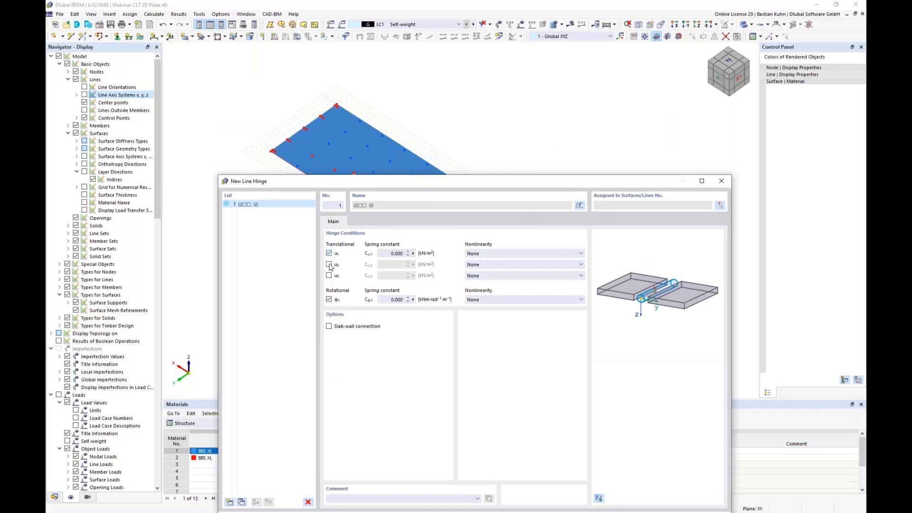
click(329, 265)
click(390, 255)
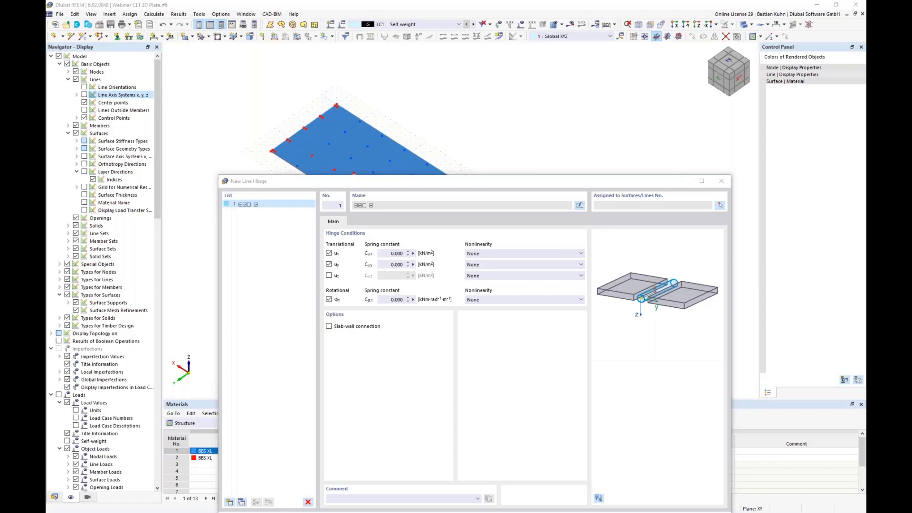
- Switch to the connector workbook in Excel, inspect the screws' k_ser value and set the number of connectors per metre n to 4
drag(48, 380, 551, 0)
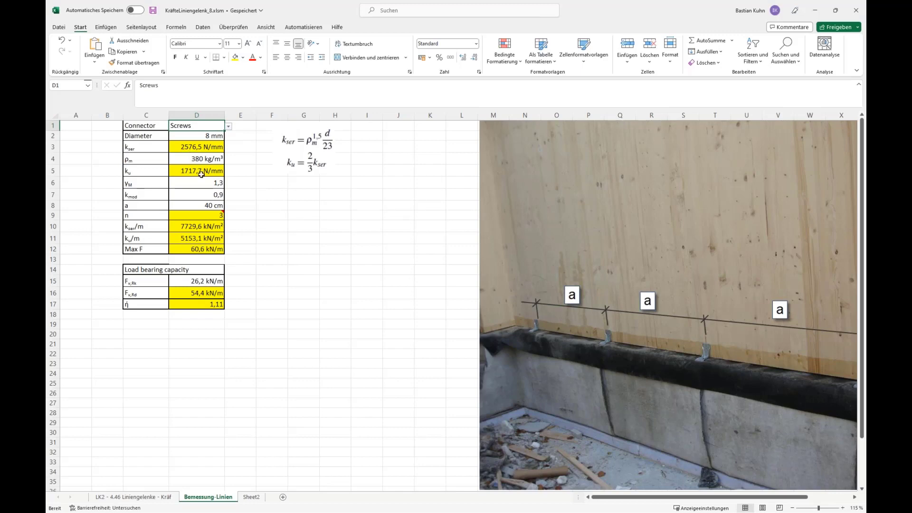
click(191, 148)
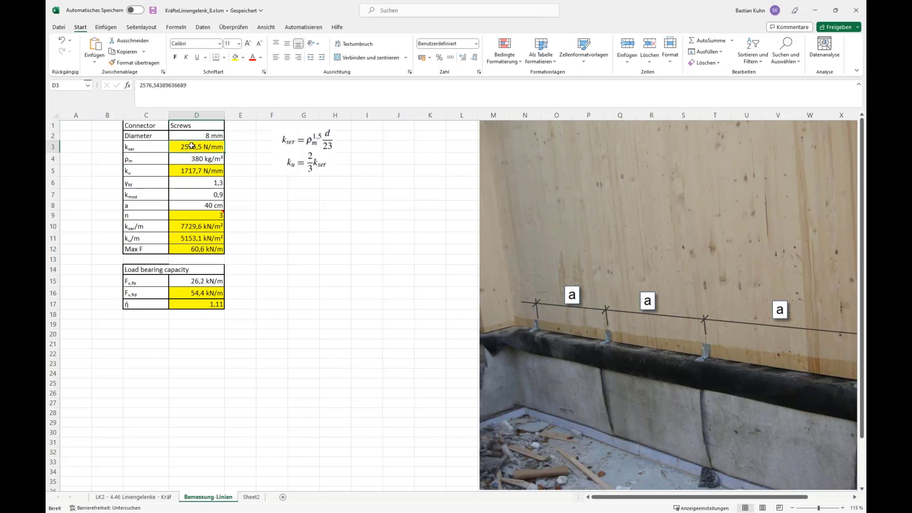
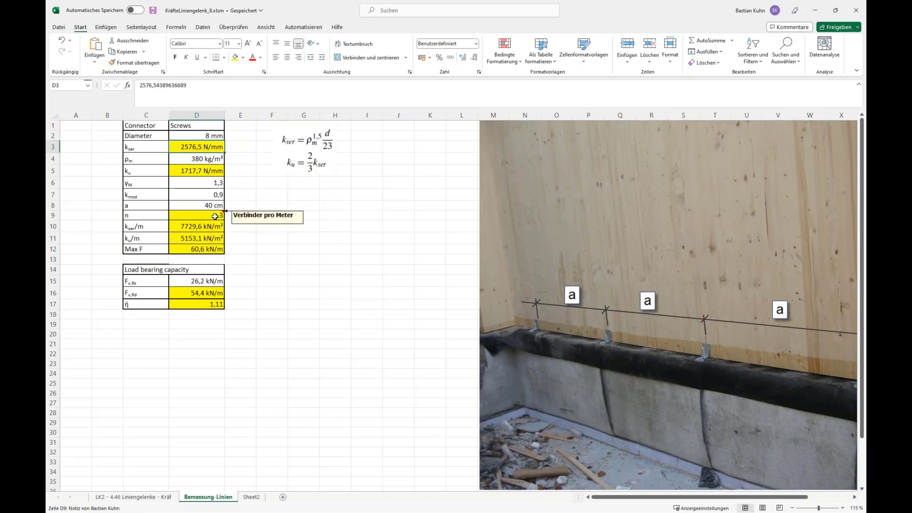
click(215, 216)
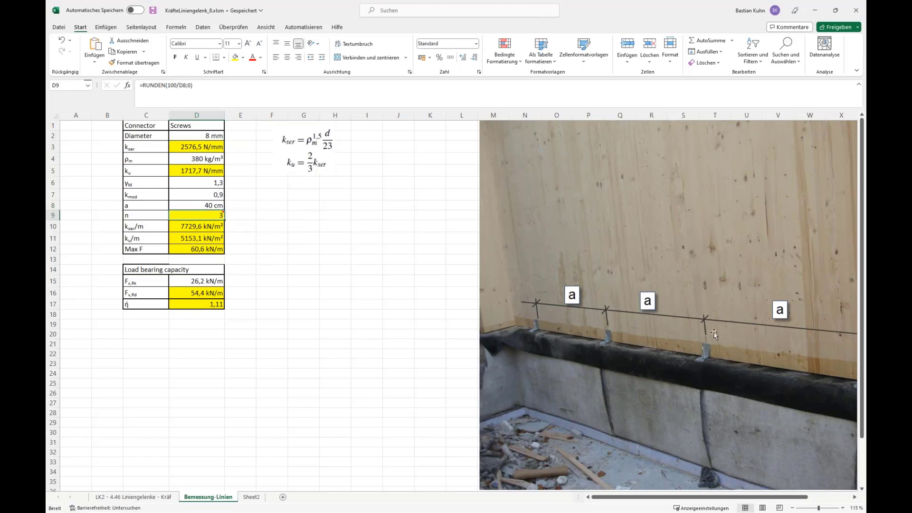
mouse_move(209, 214)
text(4)
key(Return)
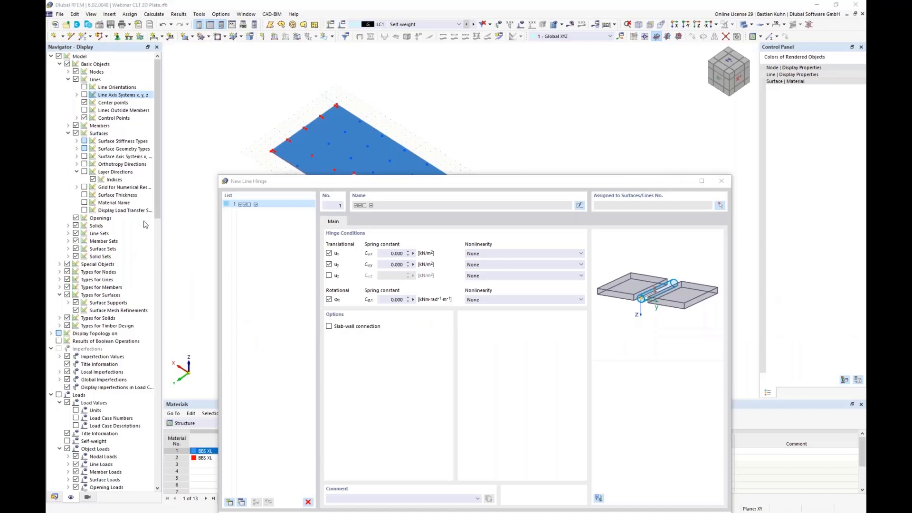
- Back in RFEM, open the formula for the line hinge's ux spring constant and add a global parameter named k_ser
click(414, 253)
click(444, 255)
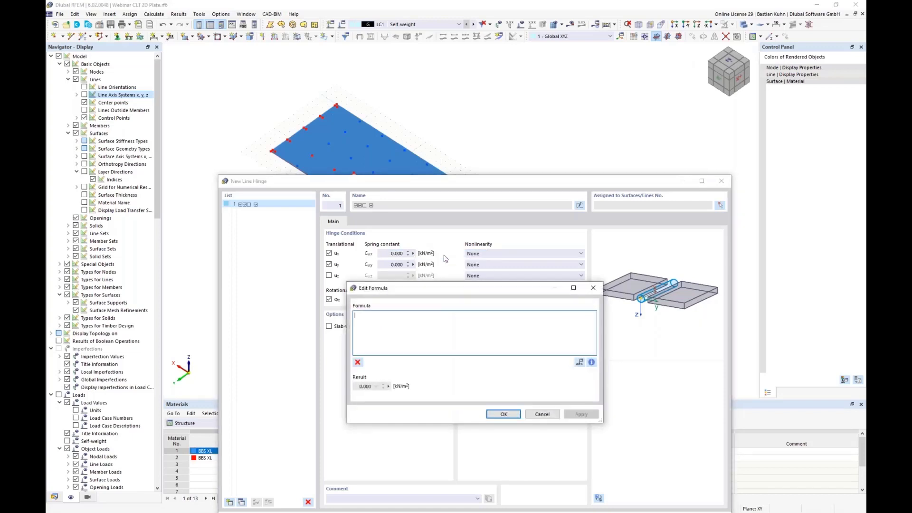
drag(455, 292, 501, 127)
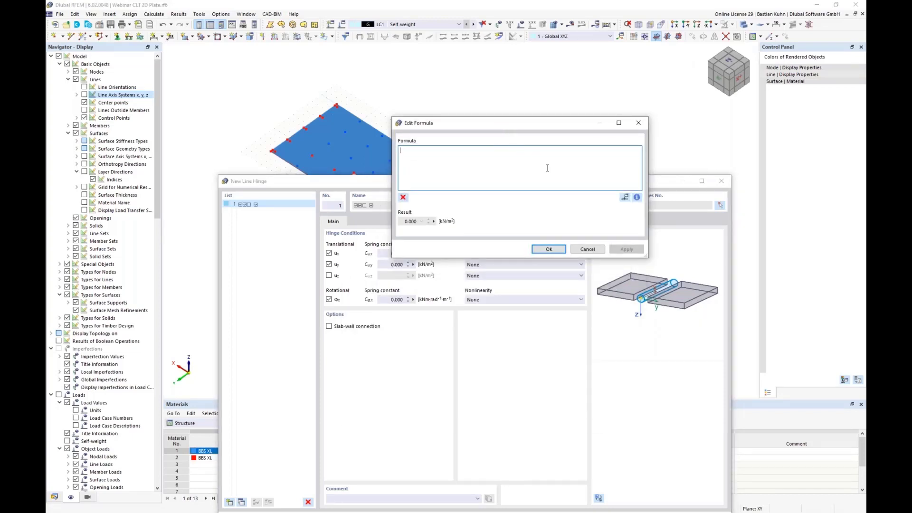
click(624, 200)
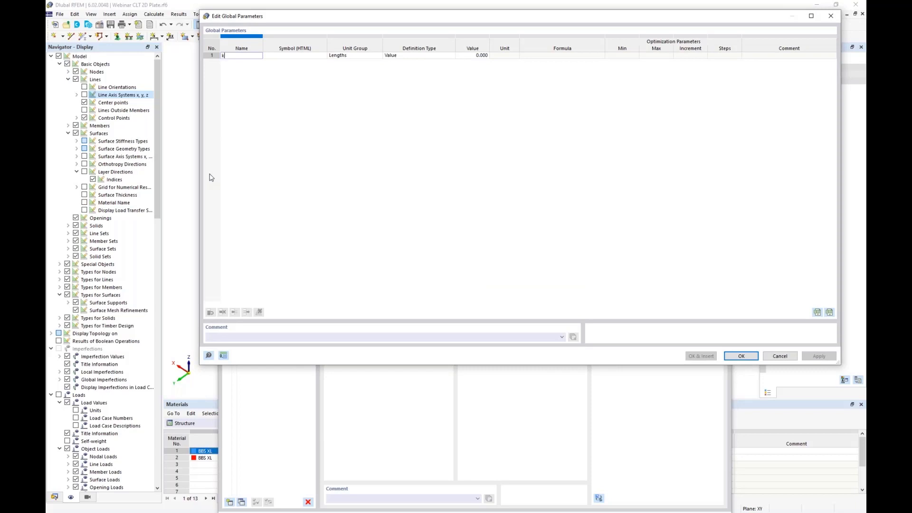
key(Tab)
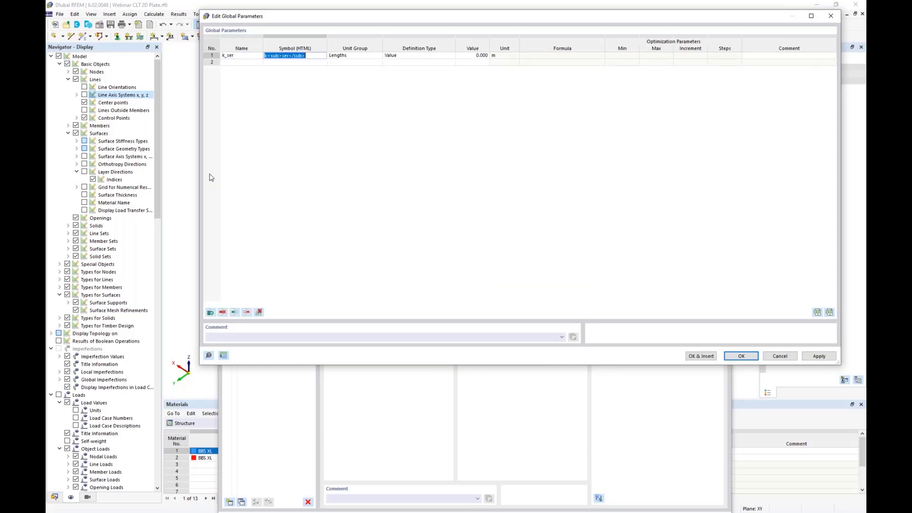
- Assign the Line spring constant unit group to the k_ser parameter and enter 2576 kN/m² as its value
click(364, 56)
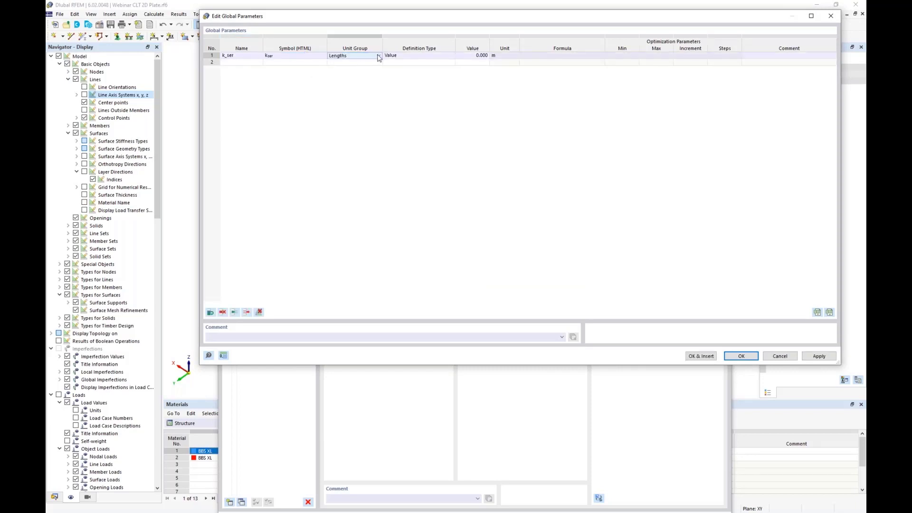
click(380, 56)
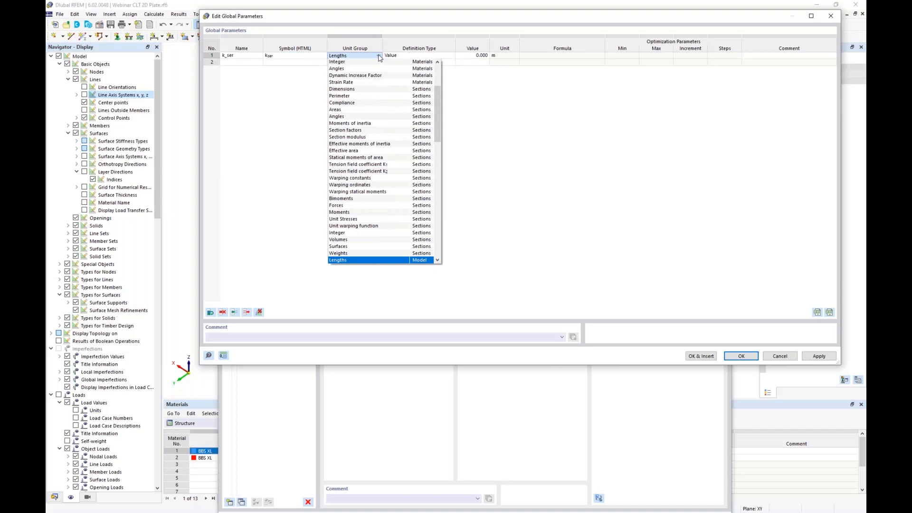
scroll(386, 157, down, 1)
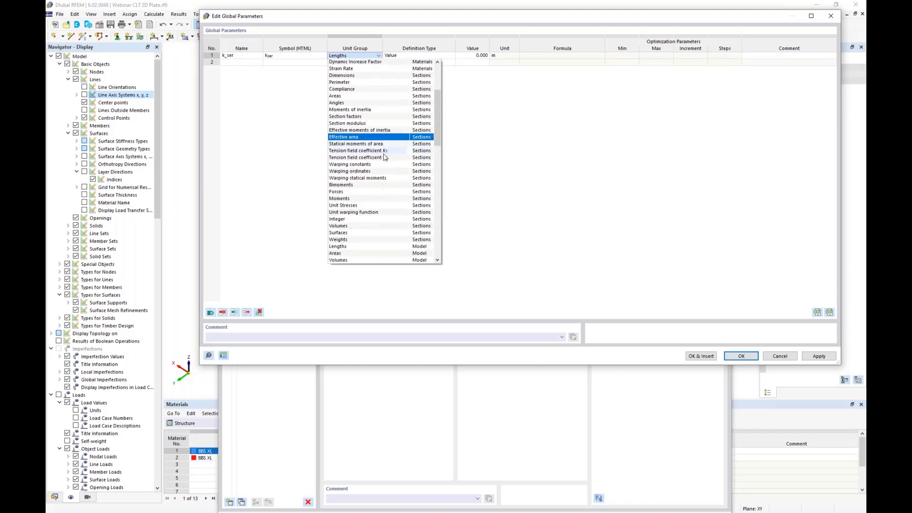
scroll(385, 158, down, 1)
scroll(384, 157, down, 8)
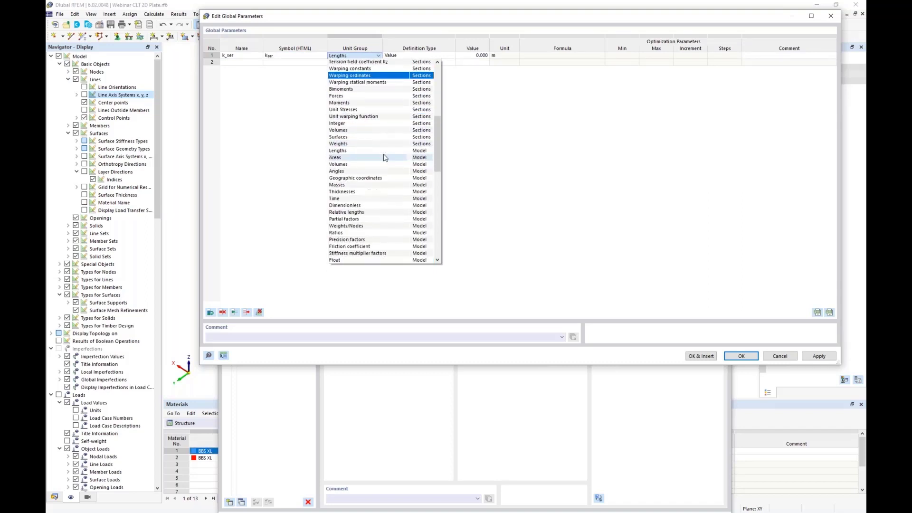
scroll(385, 158, down, 1)
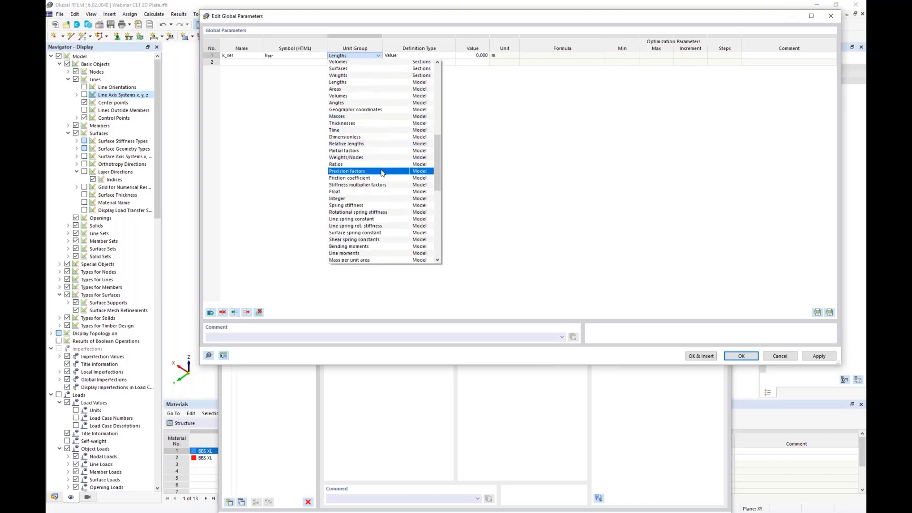
click(373, 221)
click(472, 56)
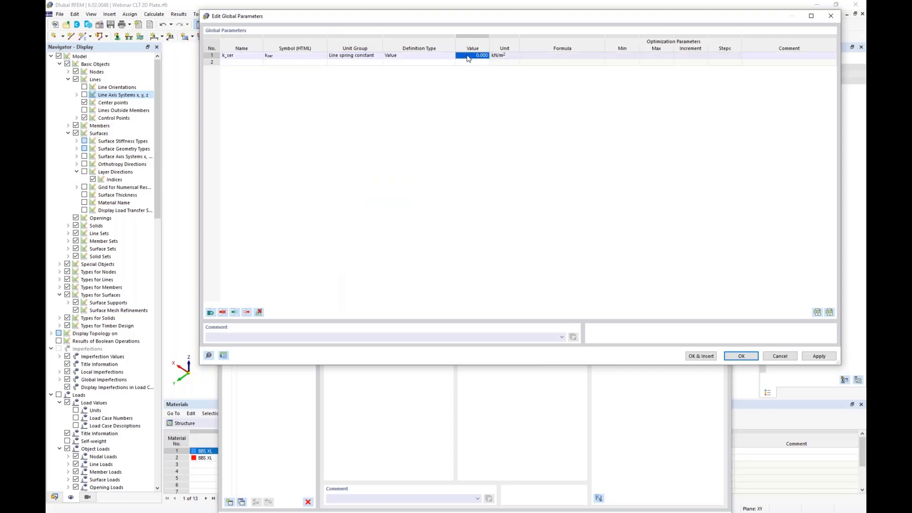
text(2576)
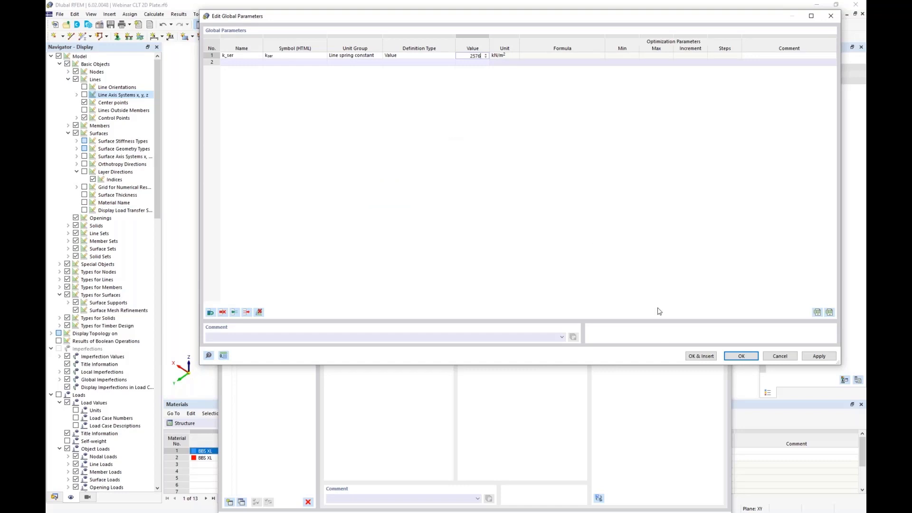
- Insert the k_ser parameter into the ux spring constant formula and append the comment property of line_hinges
click(701, 356)
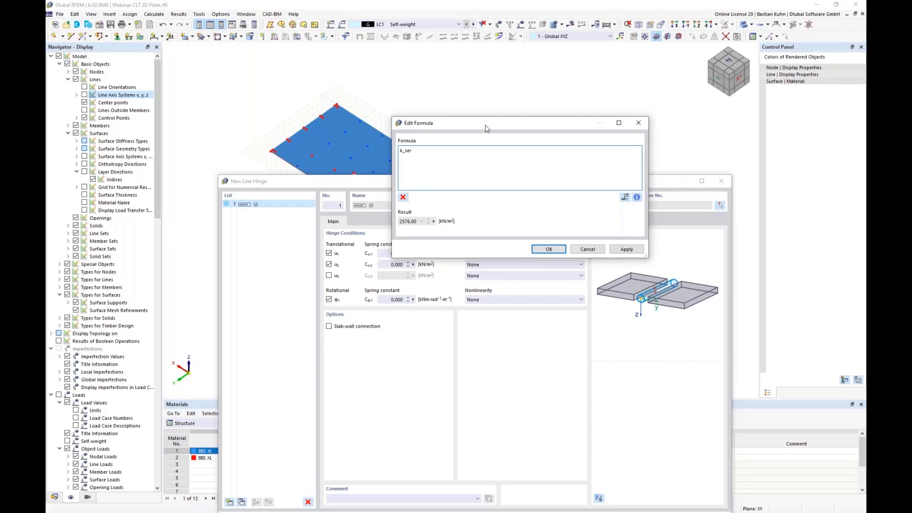
drag(485, 127, 606, 131)
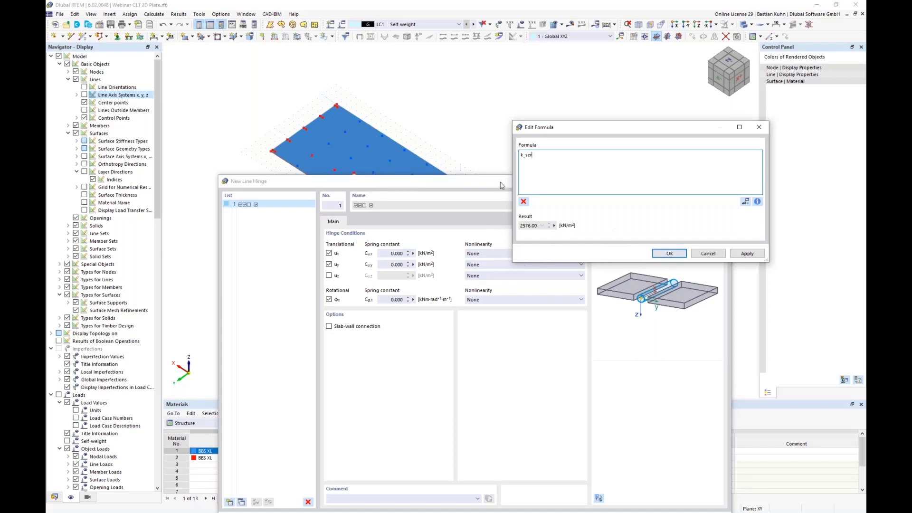
click(757, 202)
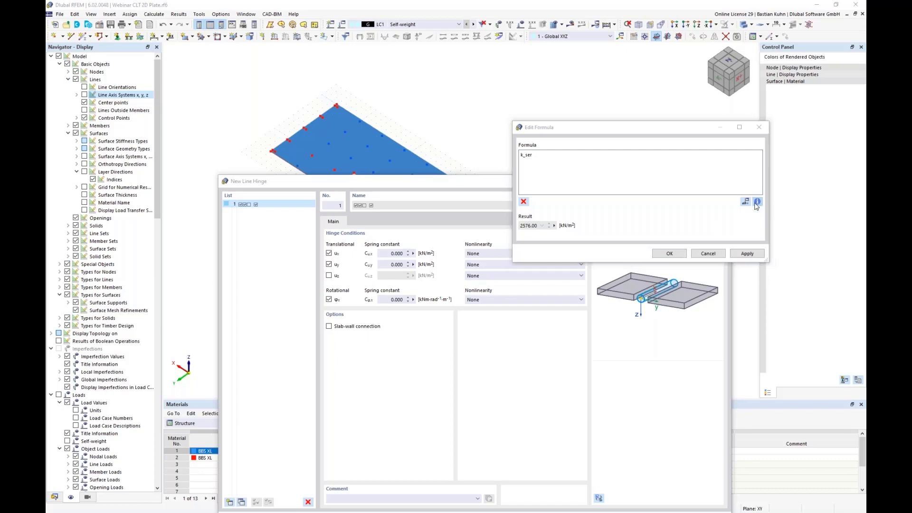
drag(496, 126, 266, 43)
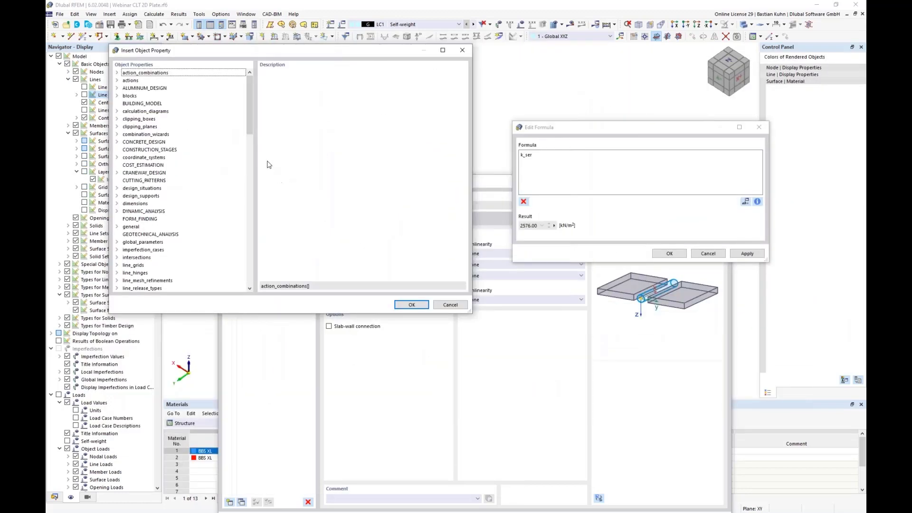
scroll(230, 174, down, 3)
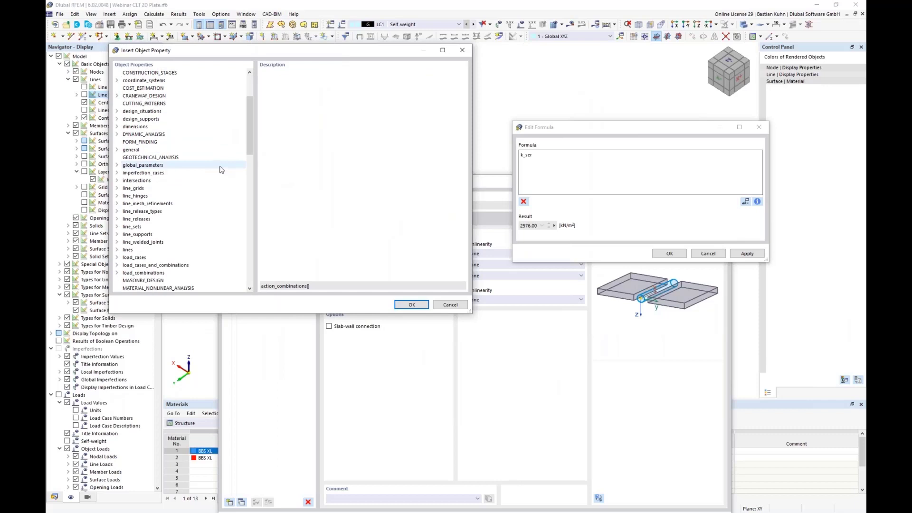
click(117, 196)
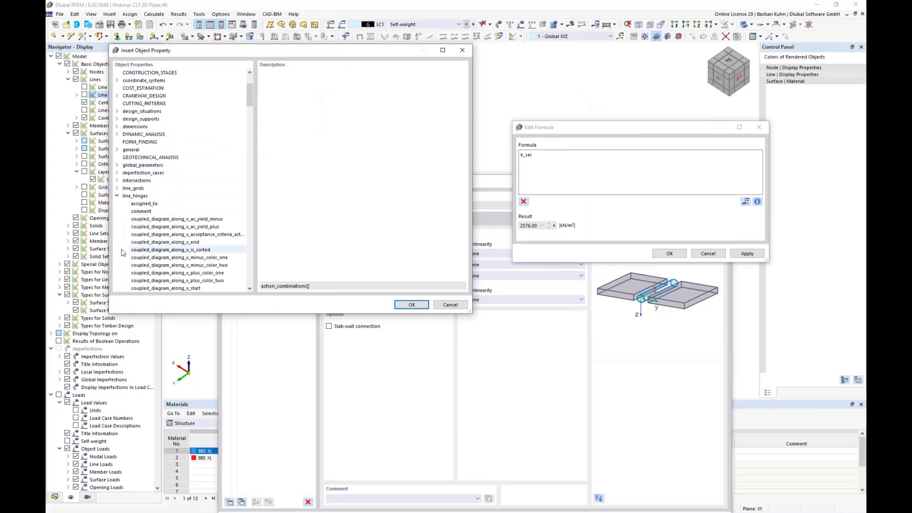
click(138, 212)
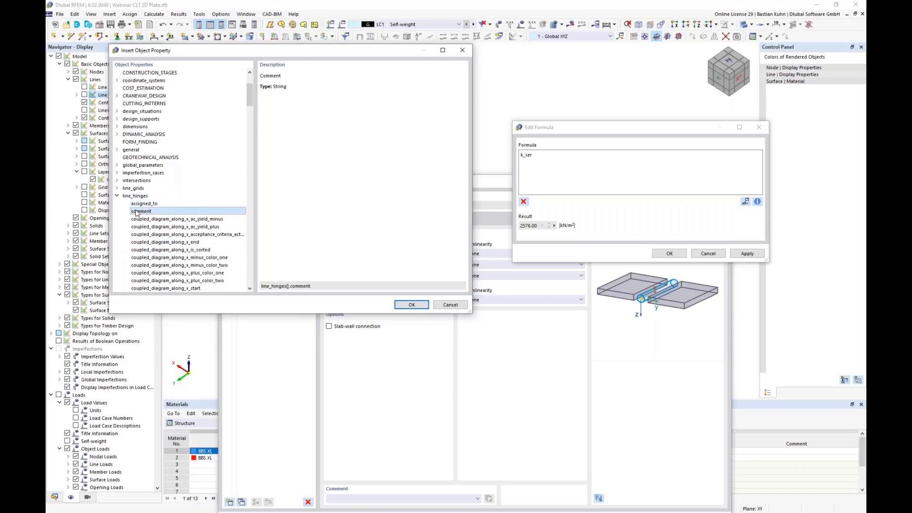
click(406, 305)
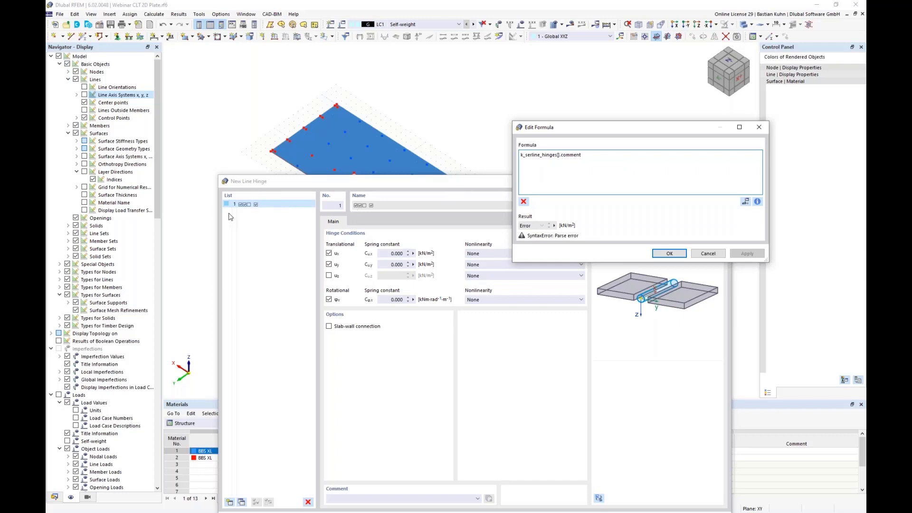
- Complete the ux spring constant formula as k_ser*line_hinges[1].comment.slice(0,1) and accept it
text(1)
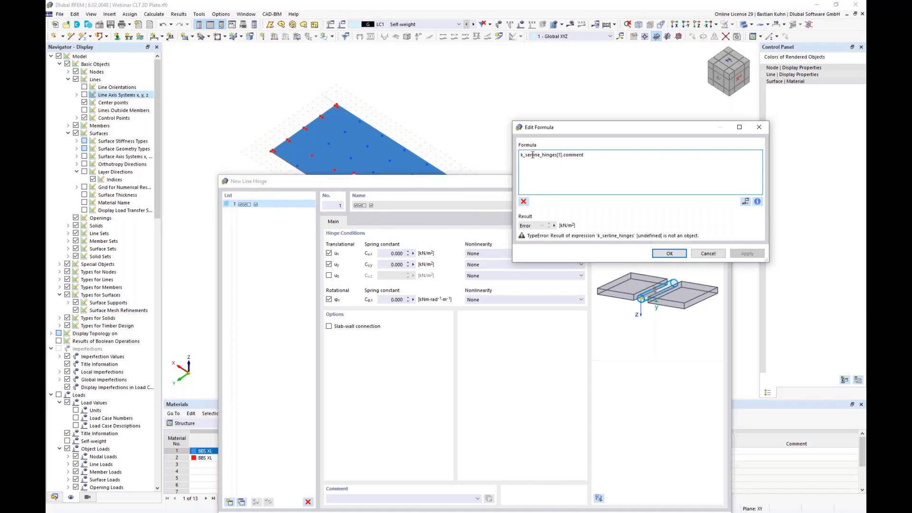
text(_)
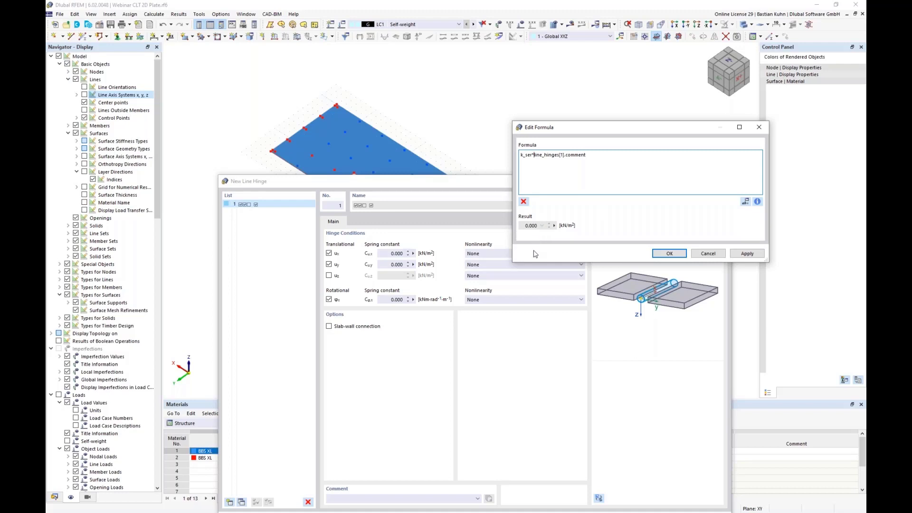
click(590, 162)
text(.slice()
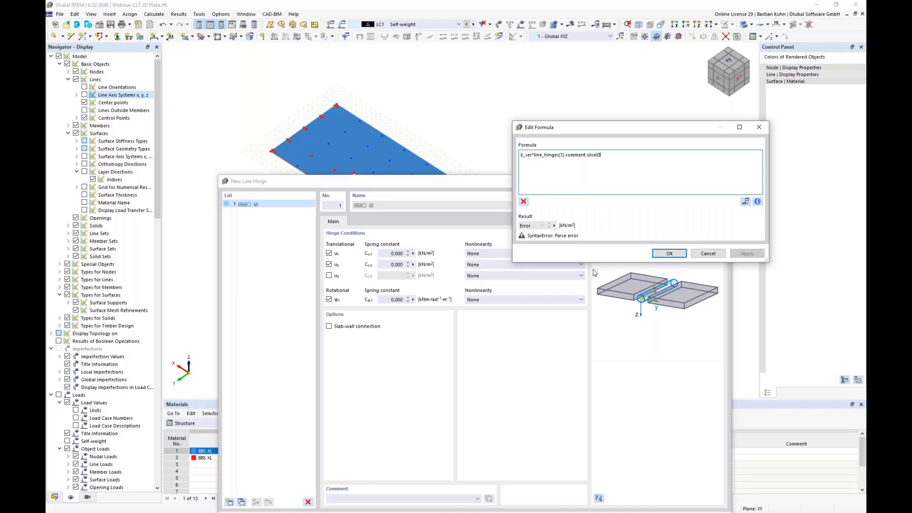
text(0,1))
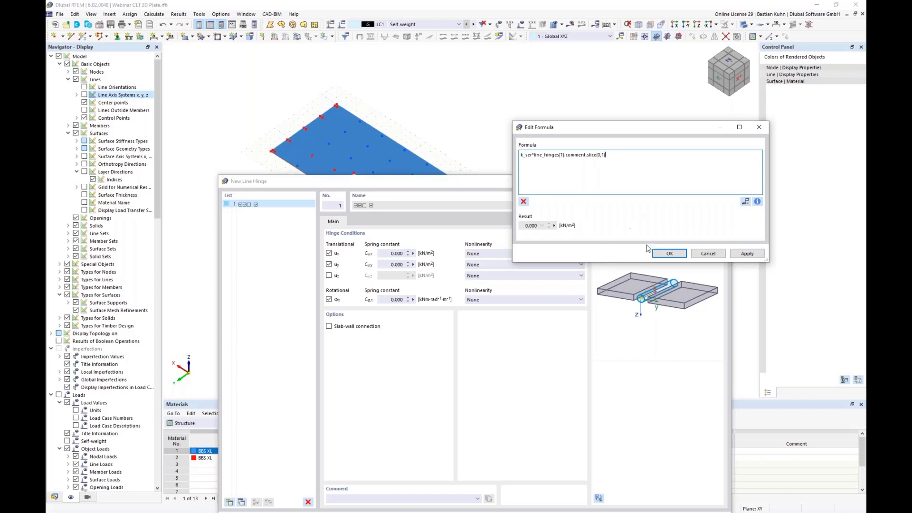
click(669, 254)
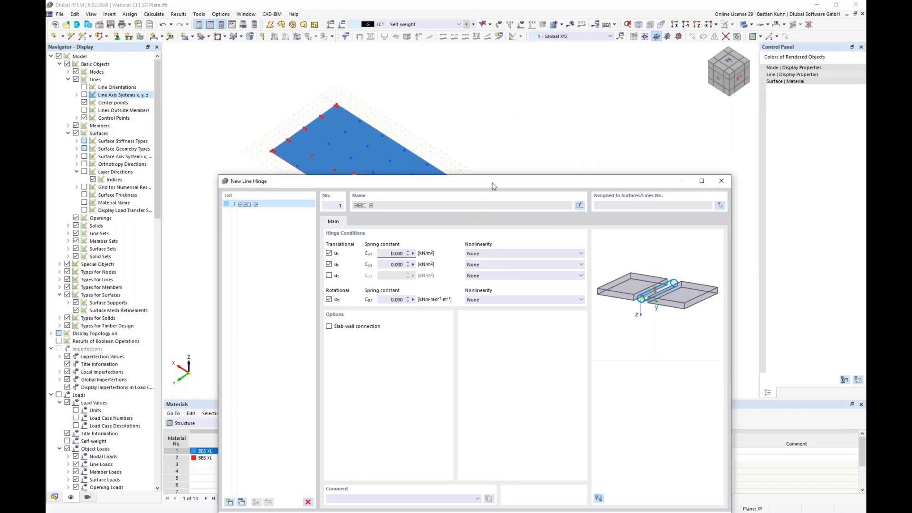
- Enter "3 Screws" as the line hinge's comment
drag(492, 185, 557, 99)
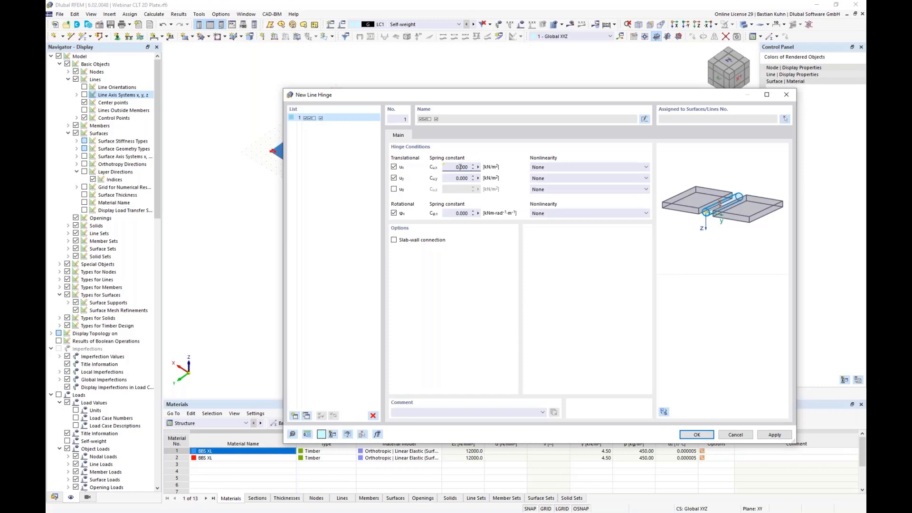
click(398, 411)
text(3 Connec)
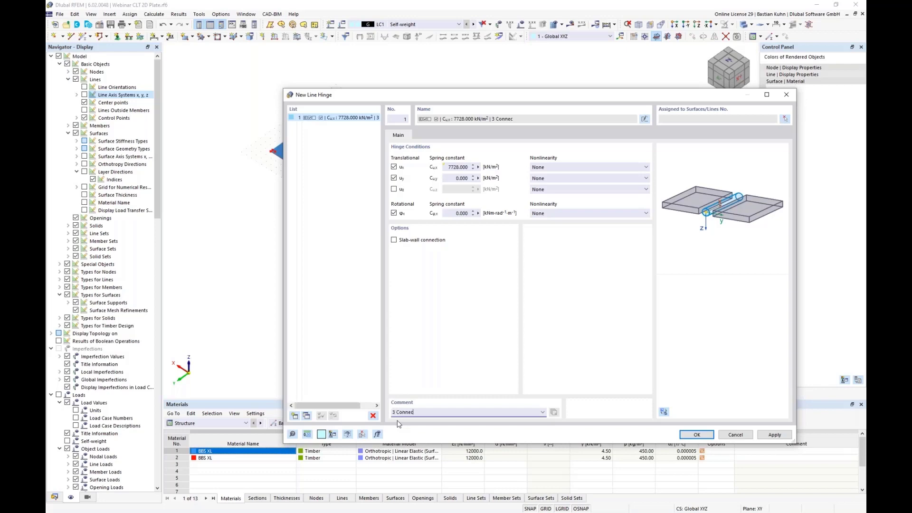
key(BackSpace)
key(BackSpace)
key(BackSpace)
key(BackSpace)
key(BackSpace)
key(BackSpace)
text(S)
- Try 4 and 5 as the number of screws in the hinge comment, and restore it to 3
text(4)
key(BackSpace)
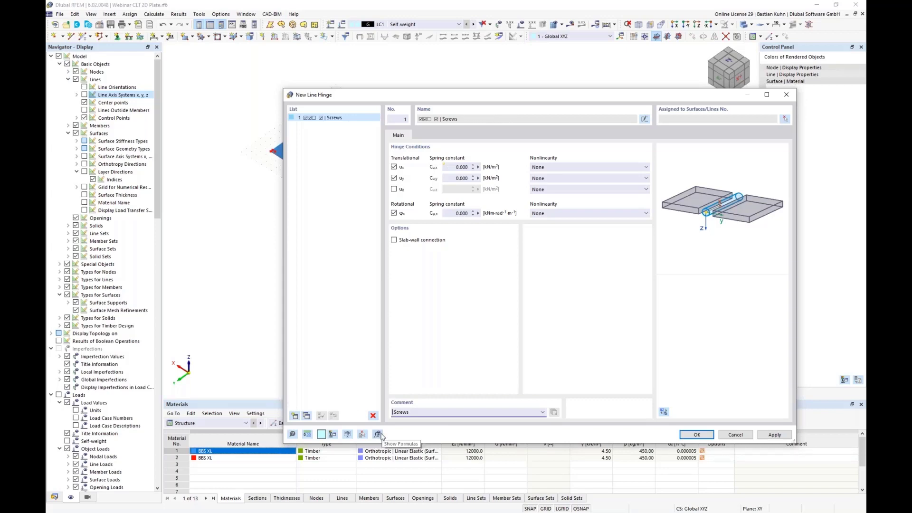
text(5)
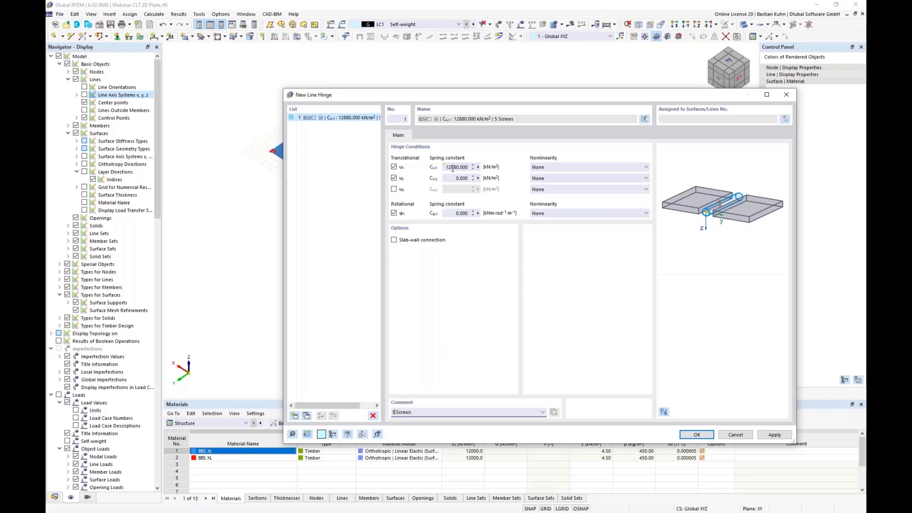
key(BackSpace)
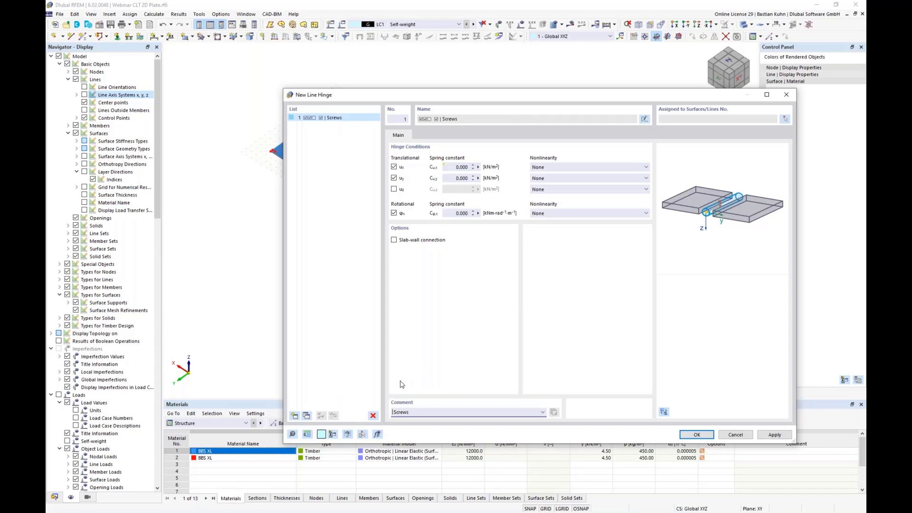
text(3)
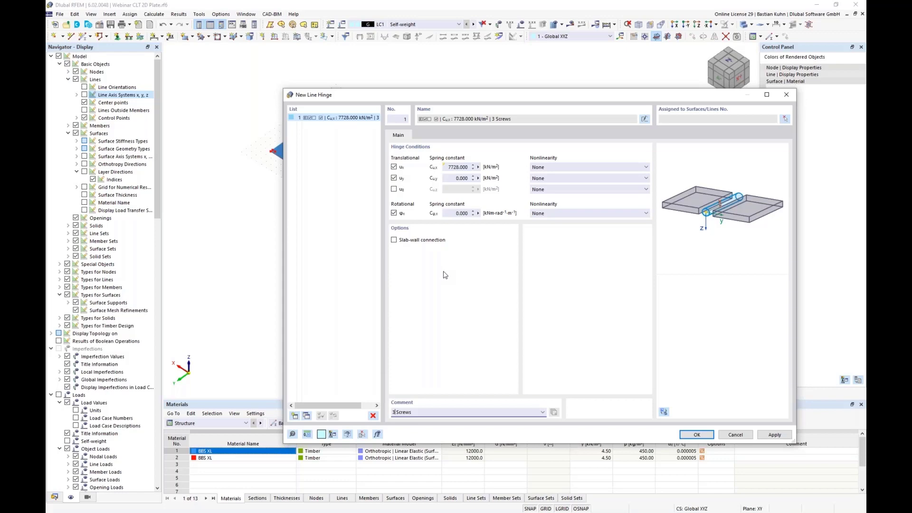
- Copy the ux spring constant's formula into the uy spring constant and confirm the new line hinge
click(478, 167)
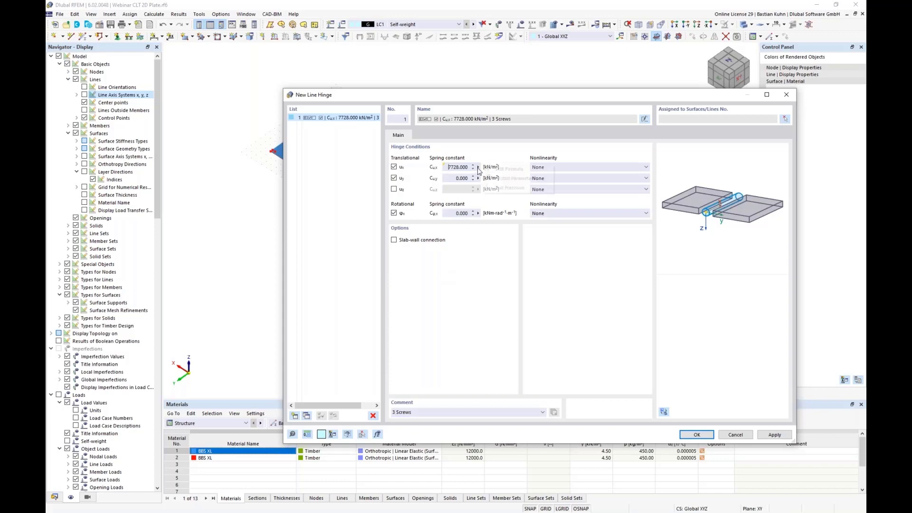
click(491, 169)
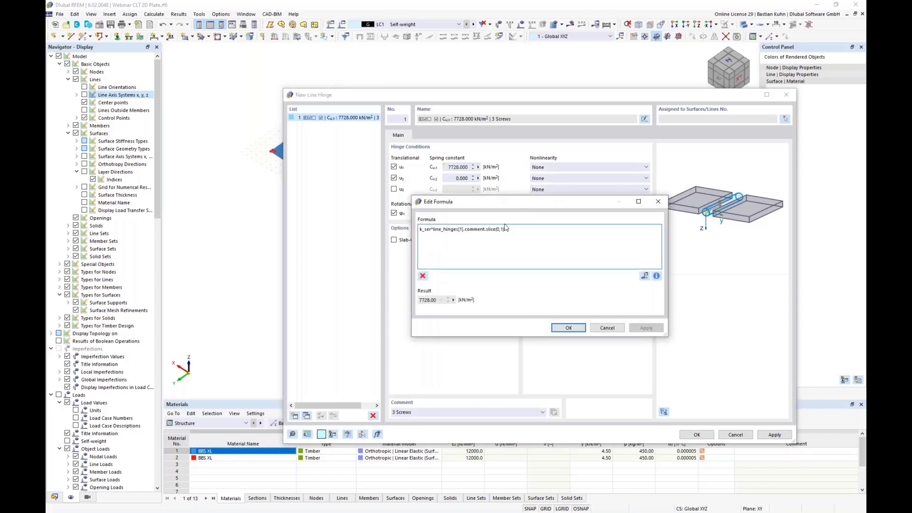
drag(513, 228, 346, 228)
key(ctrl+c)
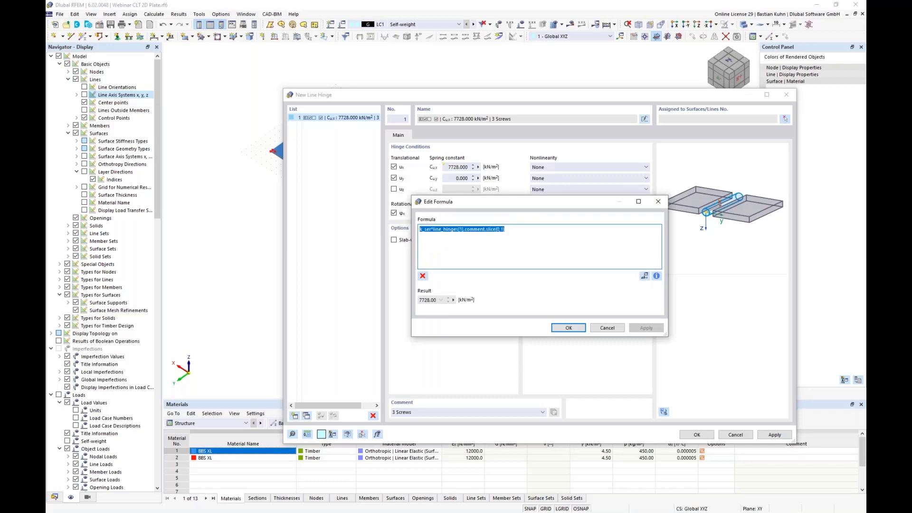
click(607, 328)
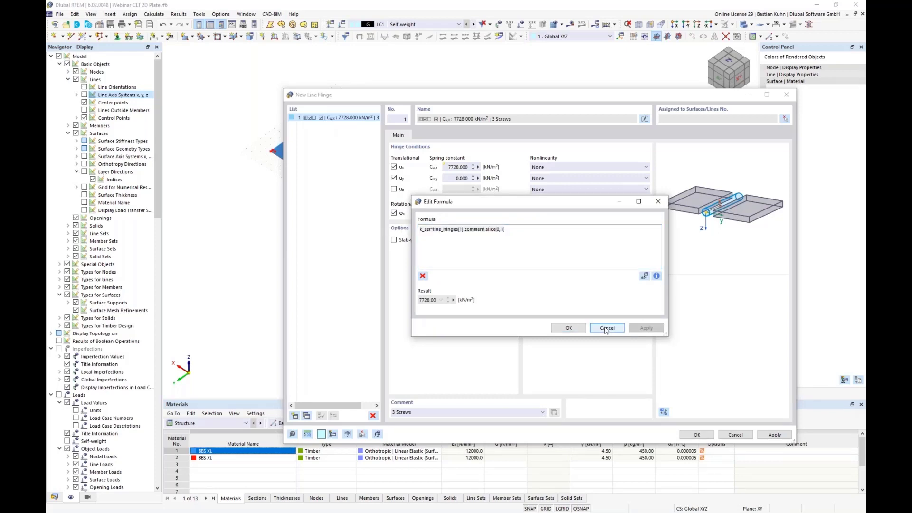
click(479, 178)
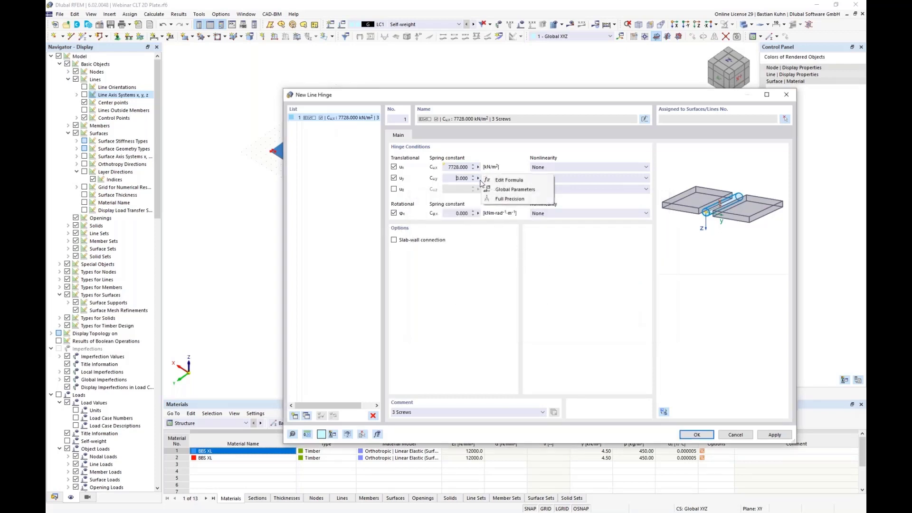
click(509, 182)
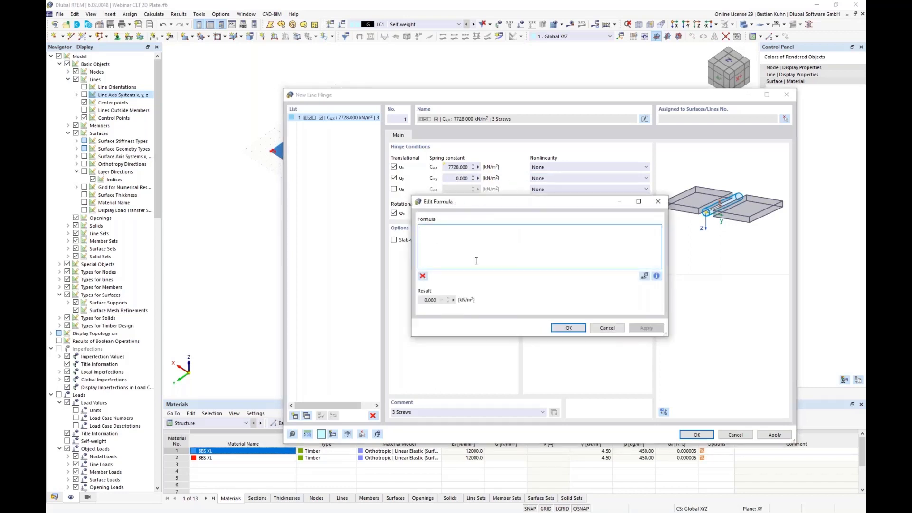
key(ctrl+v)
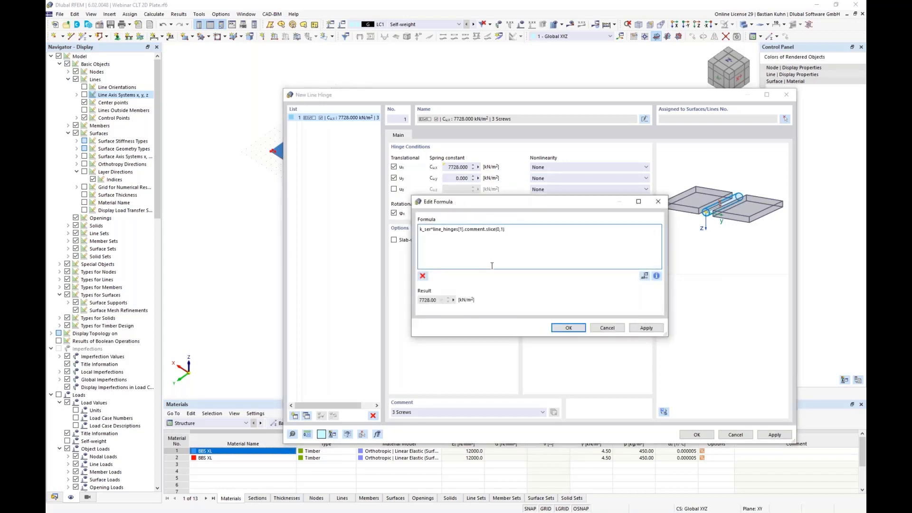
click(568, 328)
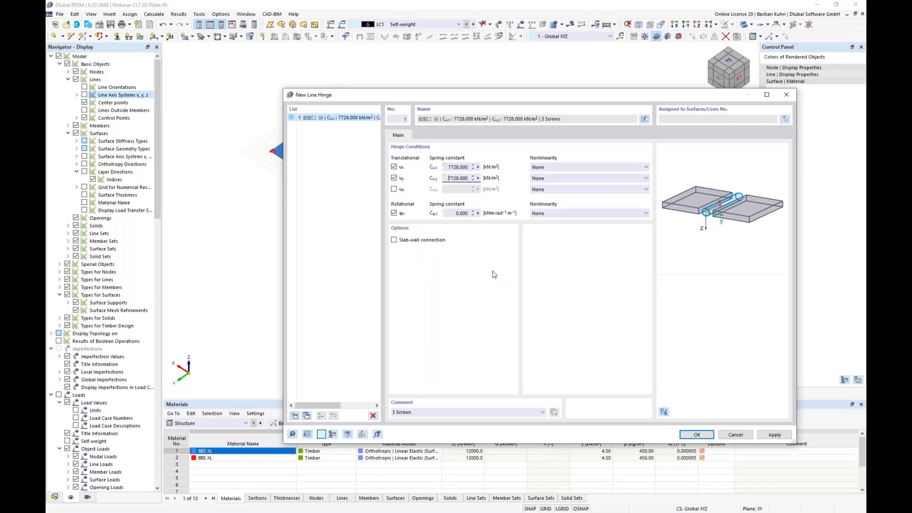
click(451, 213)
click(697, 435)
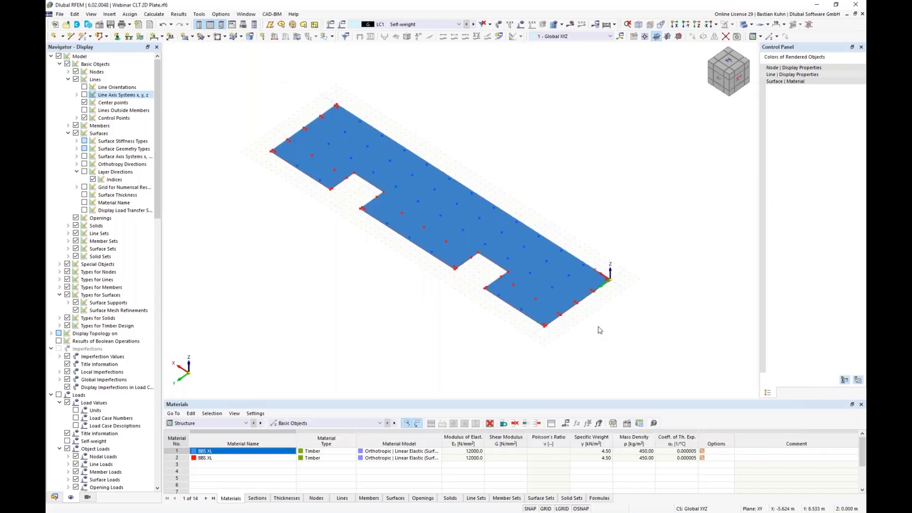
- Open the "3 Screws" line hinge, start its graphical assignment to surfaces and lines, and show the model as wireframe
click(55, 497)
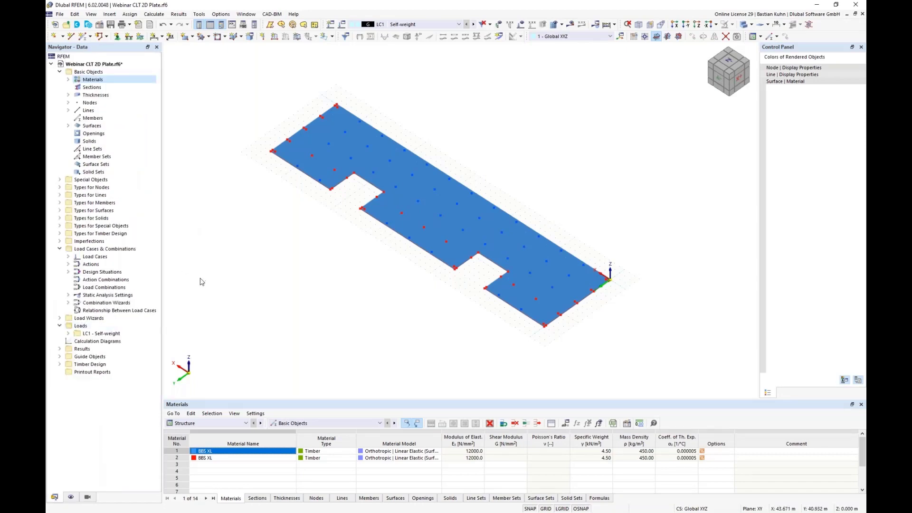
click(59, 196)
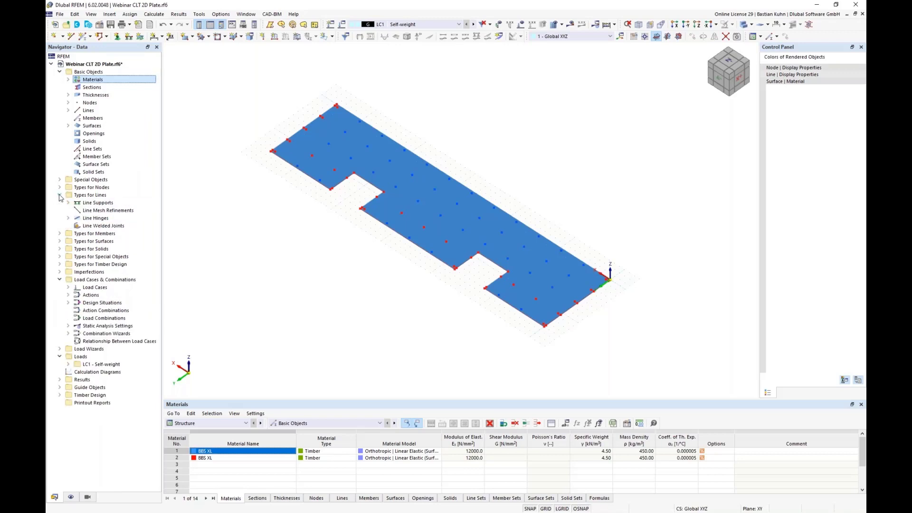
click(68, 218)
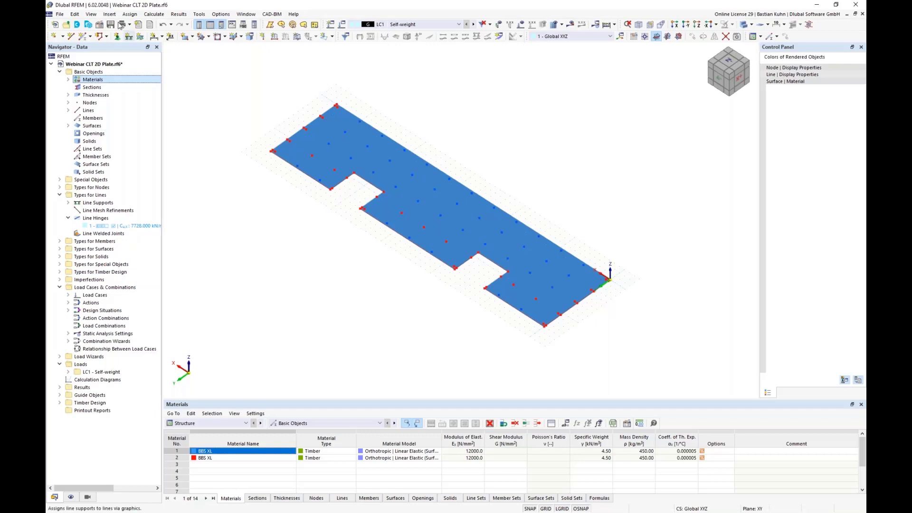
click(109, 14)
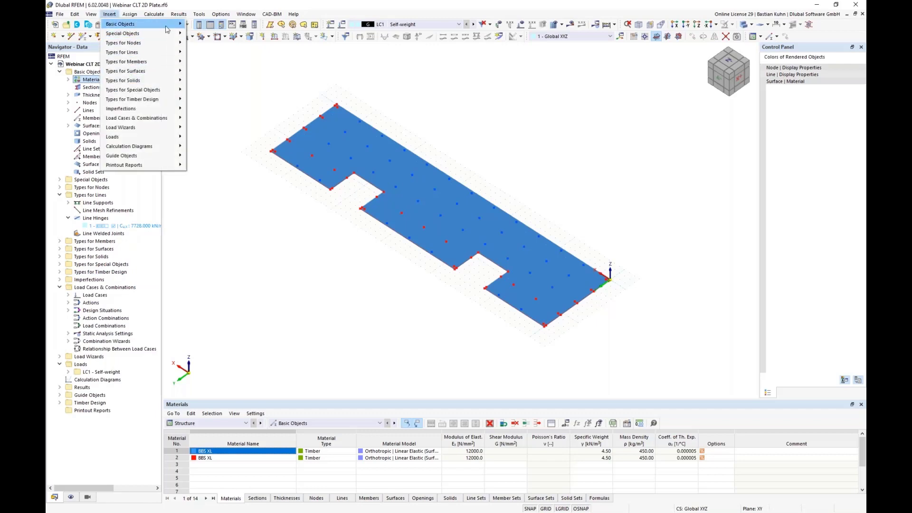
click(277, 83)
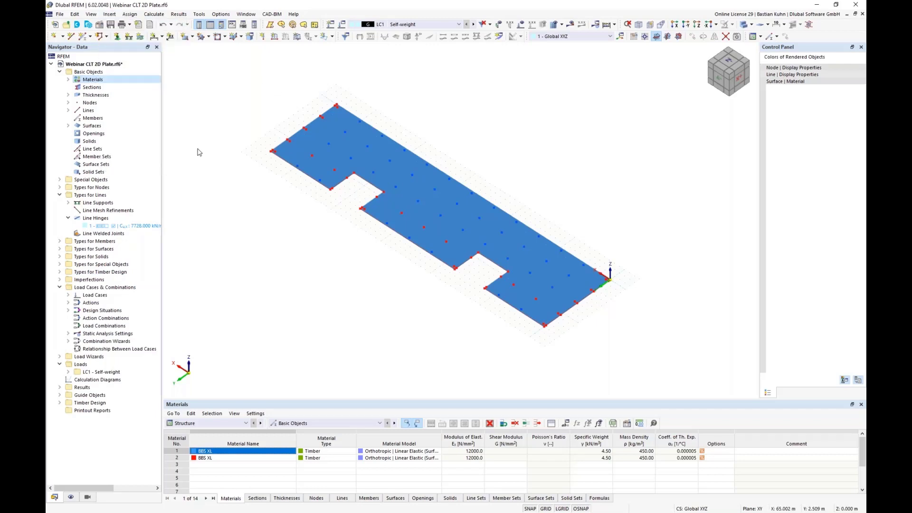
double_click(112, 226)
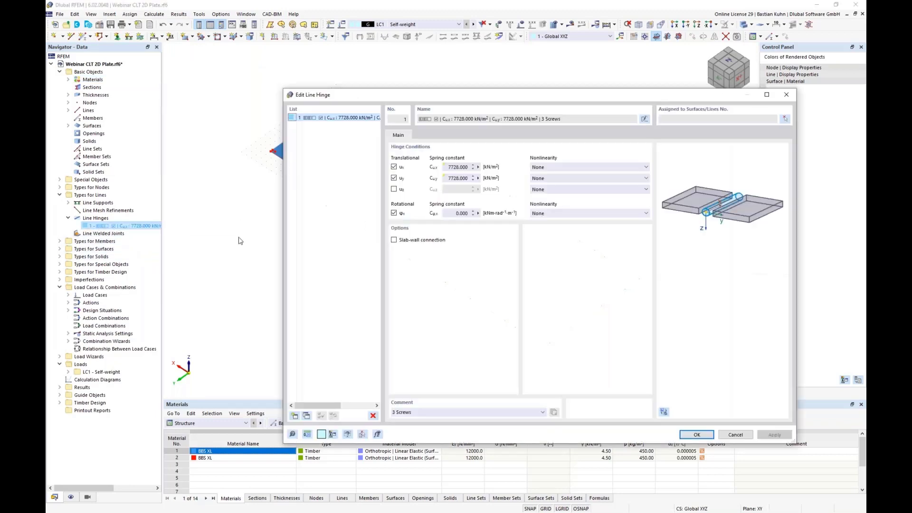
click(785, 120)
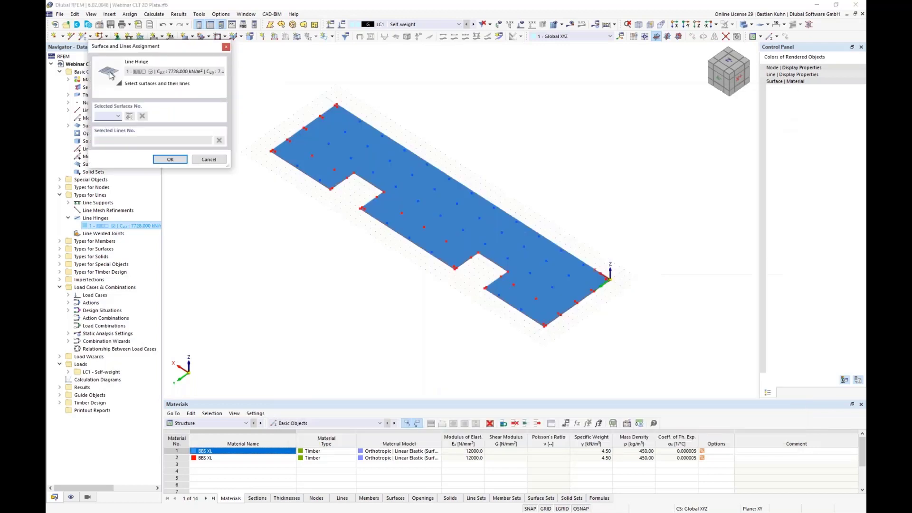
click(745, 25)
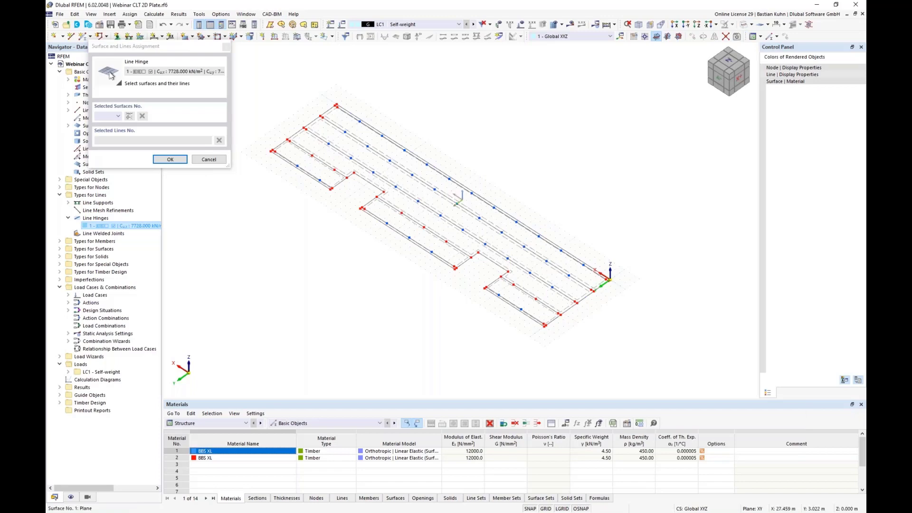
- Select surface 2 for the line hinge and pick its boundary lines 2, 12, 42 and 43
scroll(463, 156, up, 4)
click(462, 160)
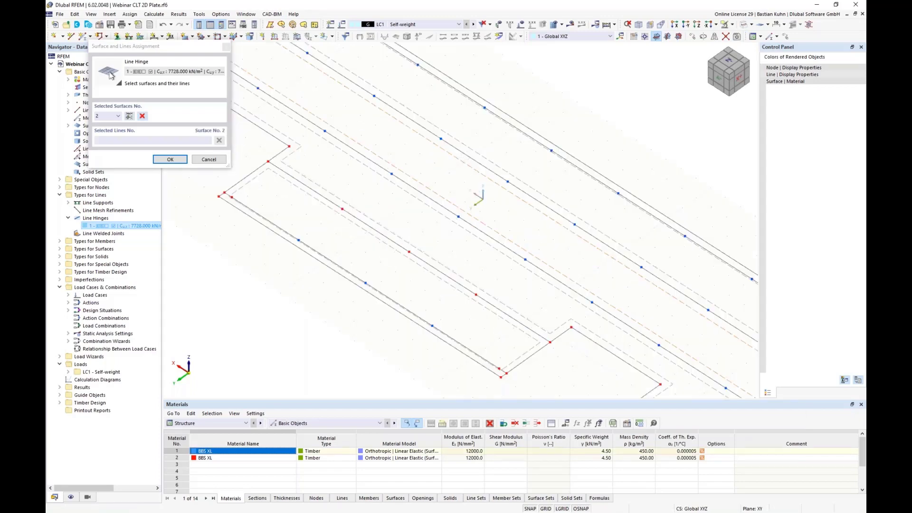
scroll(461, 159, down, 4)
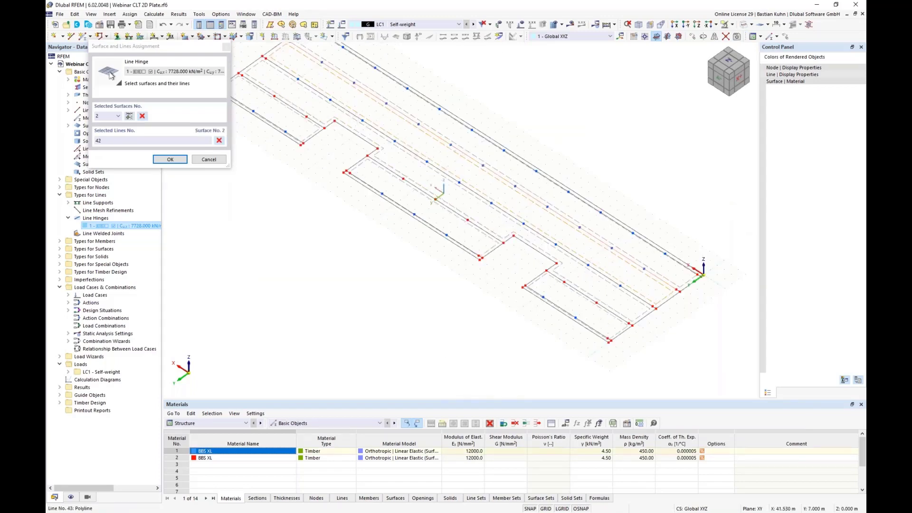
scroll(343, 125, up, 4)
click(344, 125)
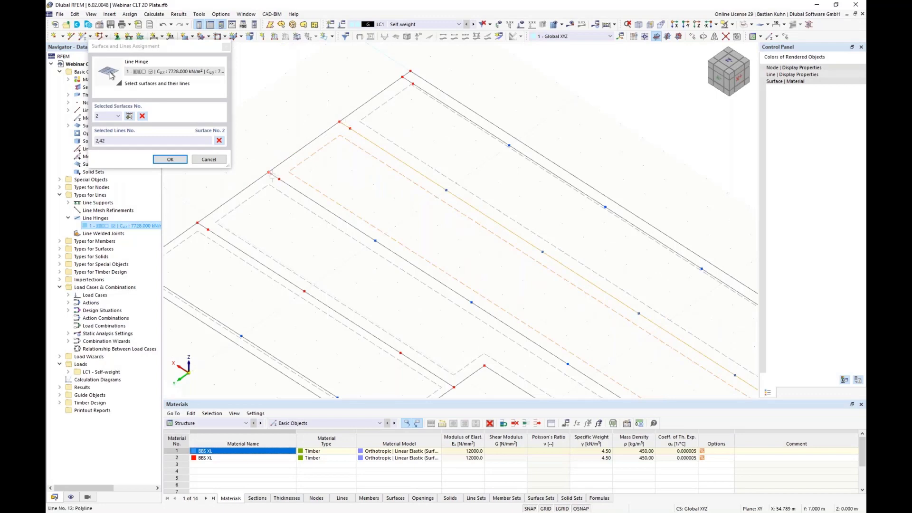
click(297, 190)
scroll(297, 182, down, 5)
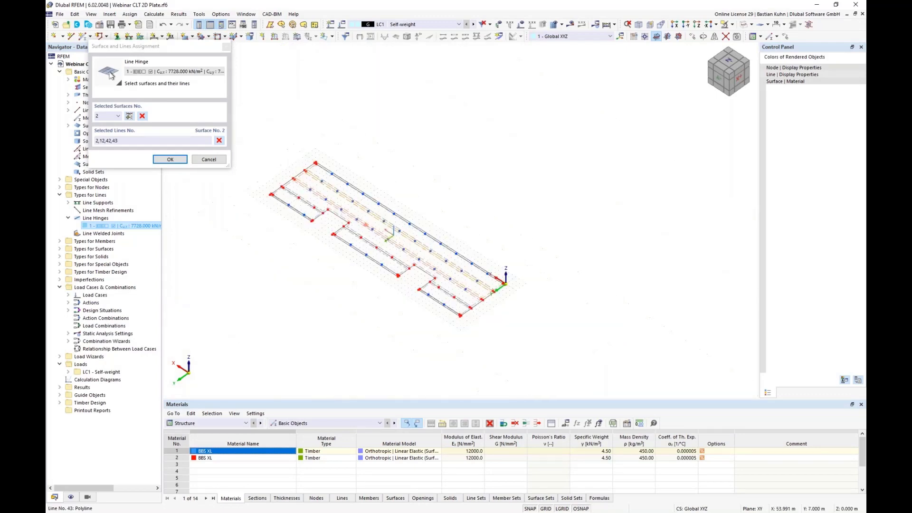
- Add lines 37 and 38 of surface 2 to the line hinge assignment
scroll(473, 302, up, 5)
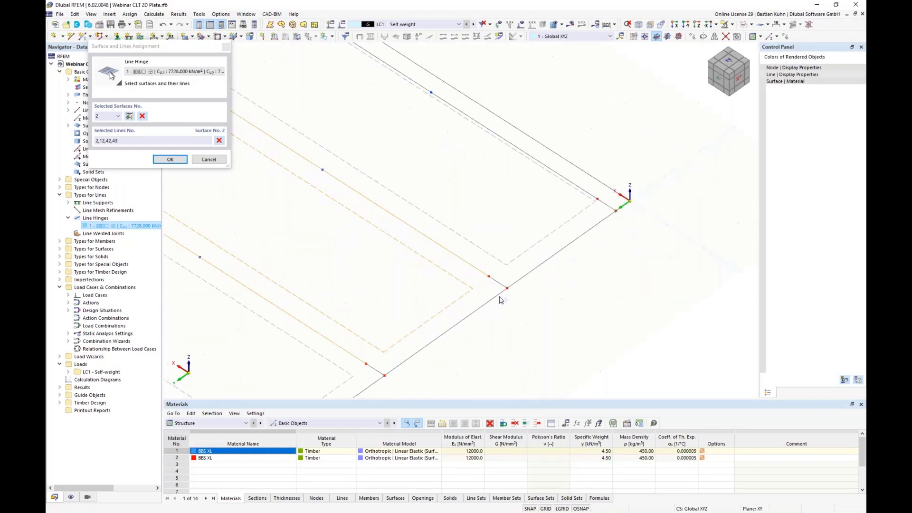
click(435, 338)
click(382, 372)
- Select surface 5 for the line hinge and pick its lines 20, 22 and 41 beside the notched strips
scroll(409, 265, down, 3)
scroll(410, 265, down, 1)
scroll(470, 247, up, 3)
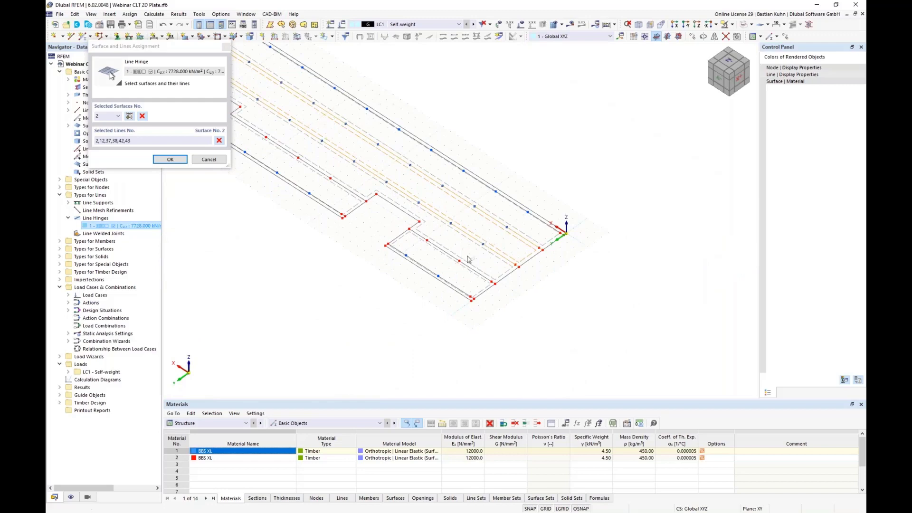
middle_drag(437, 247, 505, 198)
scroll(494, 177, up, 2)
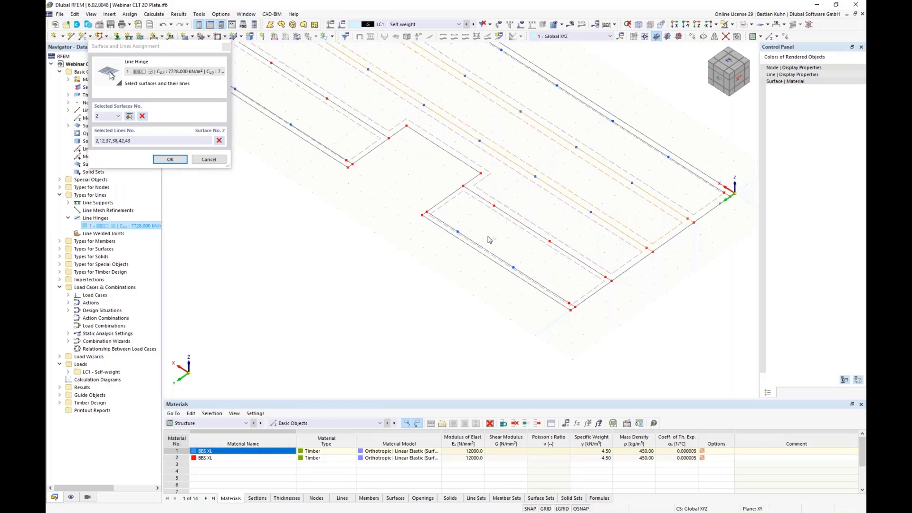
click(498, 200)
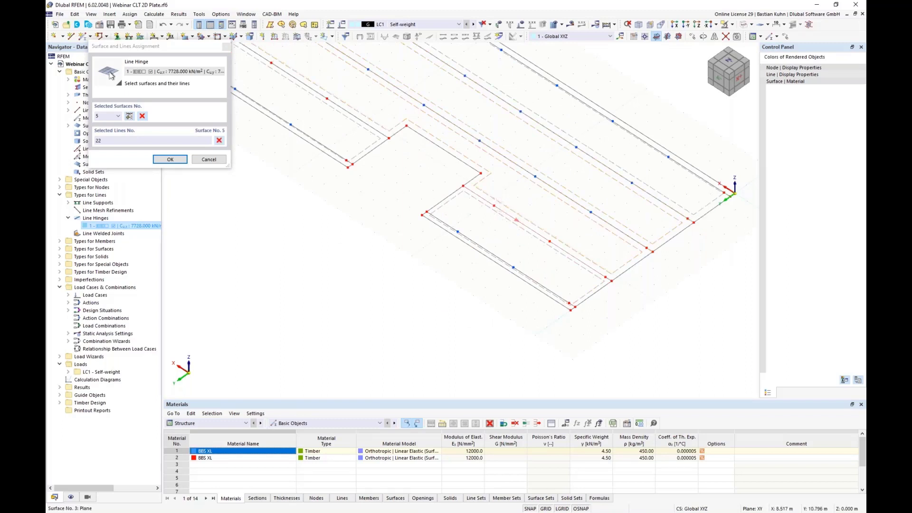
scroll(577, 270, up, 4)
click(632, 269)
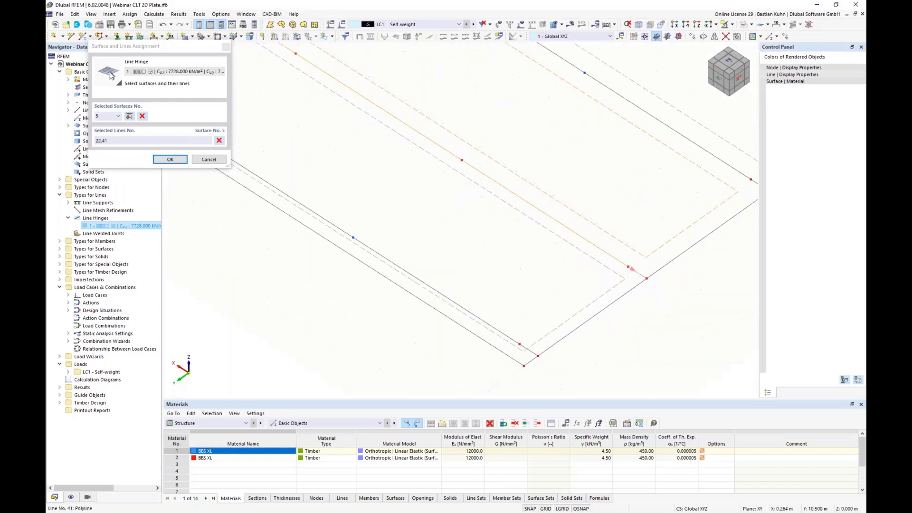
scroll(574, 291, down, 3)
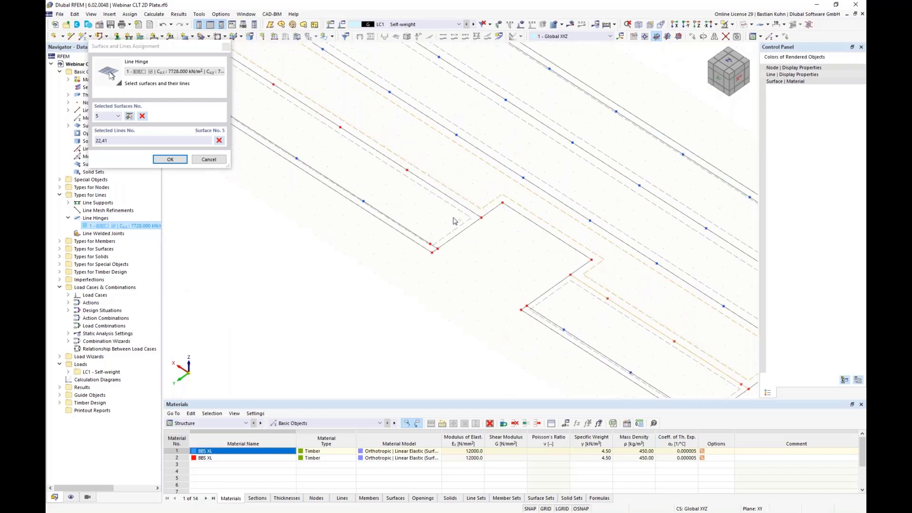
click(456, 202)
- Add lines 16 and 44 of surface 5 and confirm the line hinge assignment
scroll(369, 177, down, 2)
middle_drag(482, 291, 487, 327)
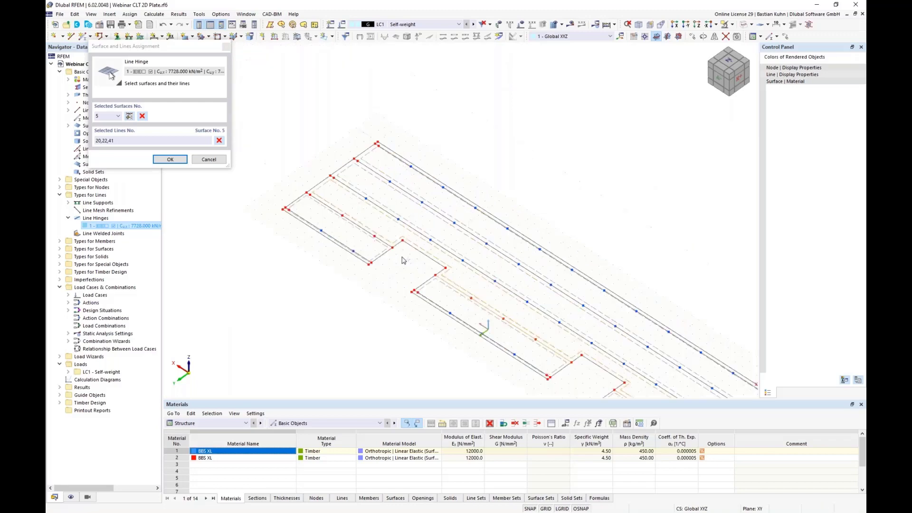
scroll(400, 255, up, 6)
click(369, 222)
middle_drag(406, 254, 518, 325)
scroll(518, 324, down, 2)
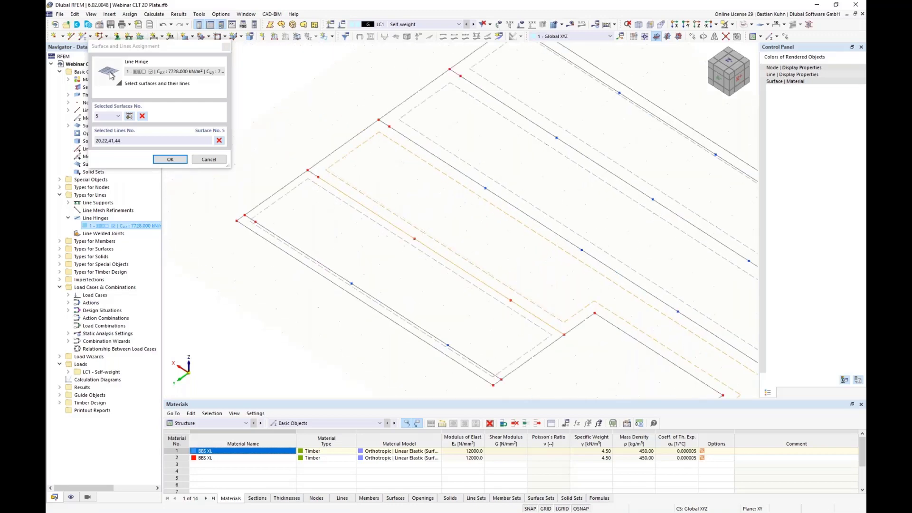
scroll(326, 189, up, 3)
click(326, 192)
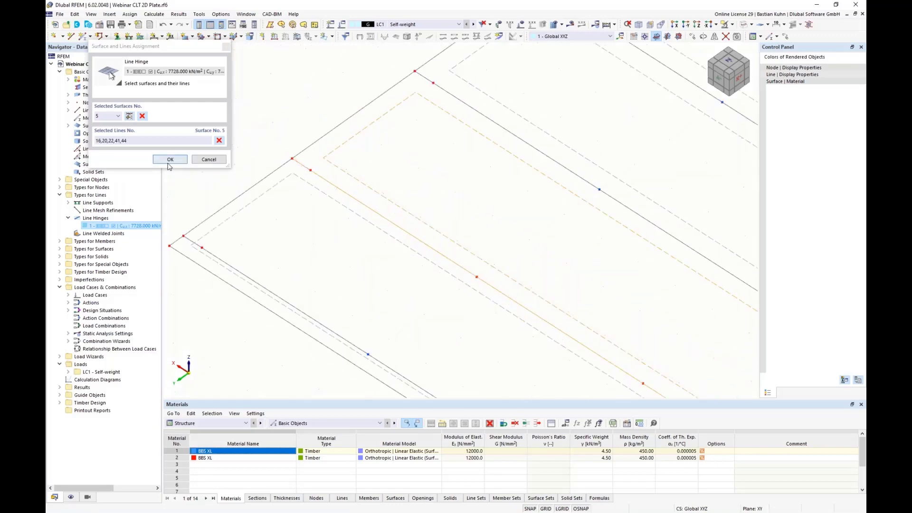
click(170, 159)
click(695, 435)
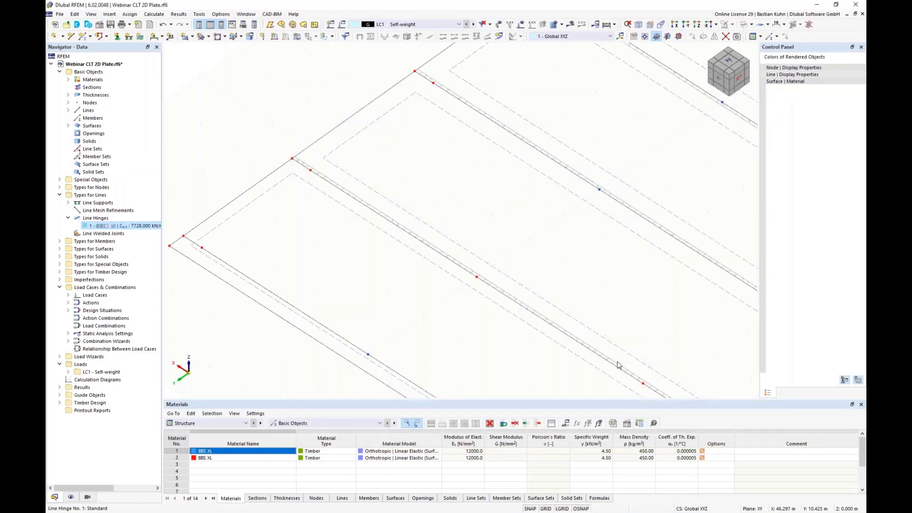
- Enlarge the display size of the line hinge symbols in the model
right_click(451, 260)
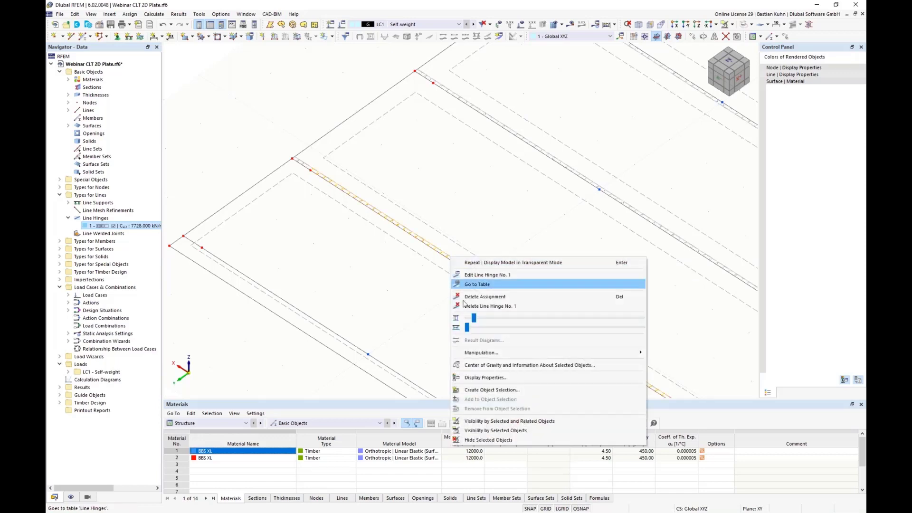
drag(474, 317, 500, 322)
click(395, 295)
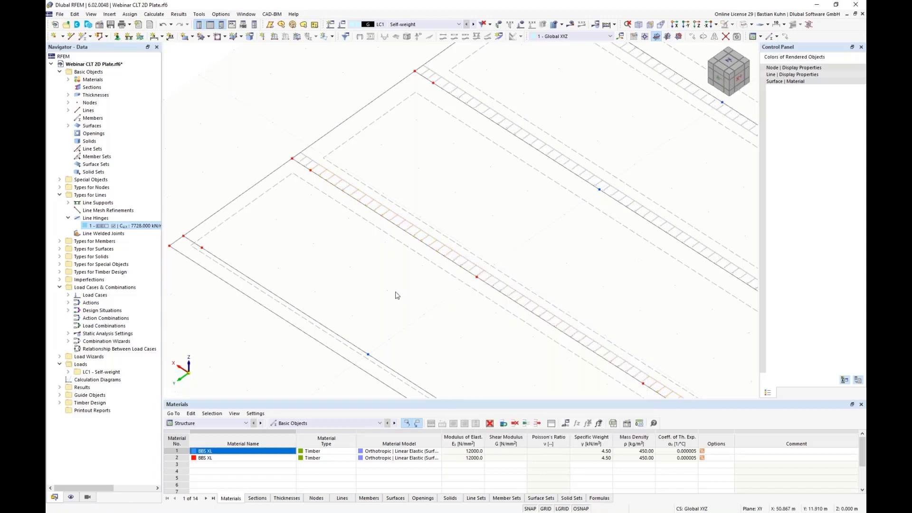
- In plan view, edit the Hinged nodal support for assignment, releasing uX, uY and φZ
click(697, 24)
scroll(591, 190, down, 2)
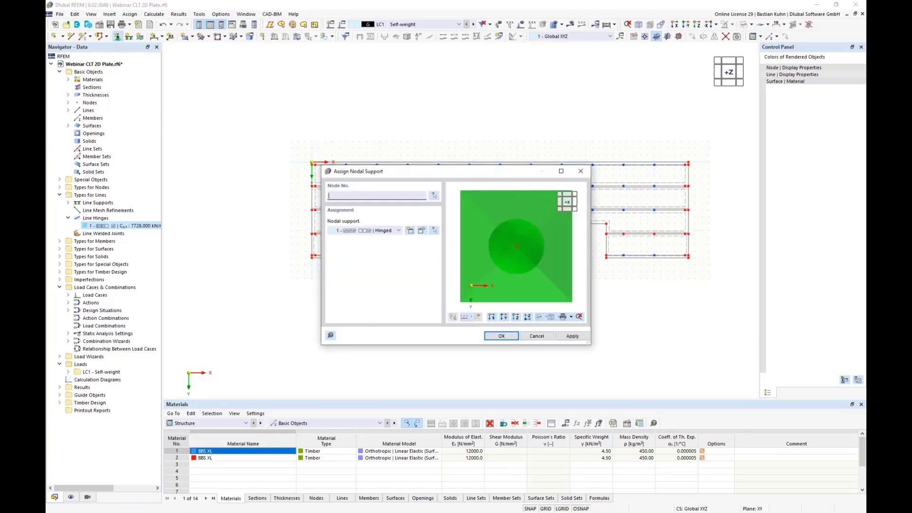
click(422, 231)
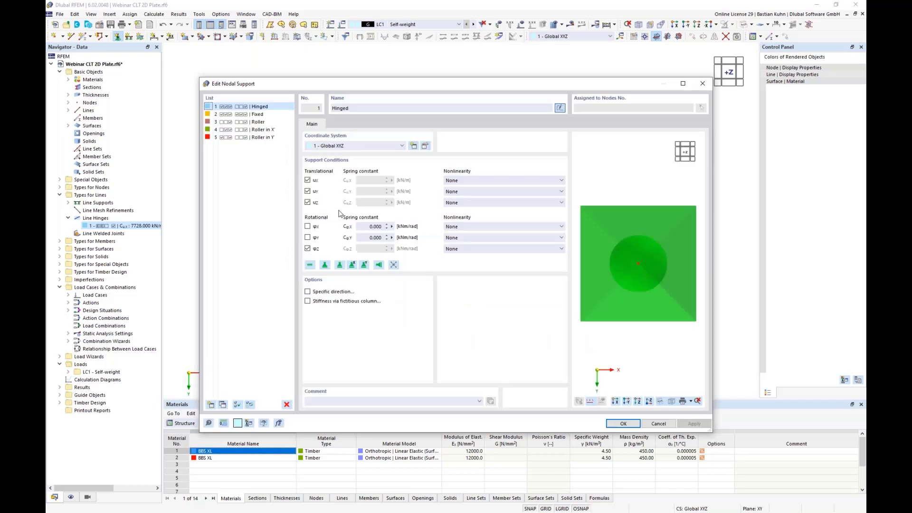
click(309, 181)
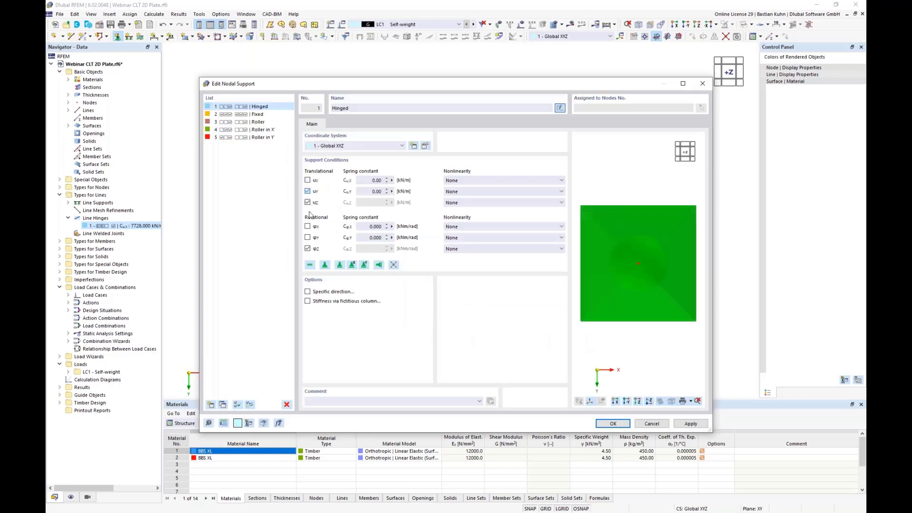
click(308, 249)
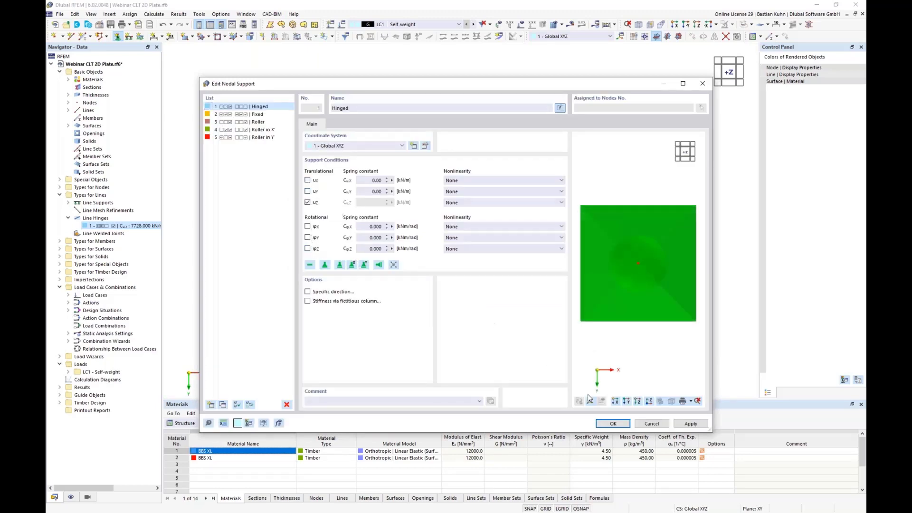
click(612, 424)
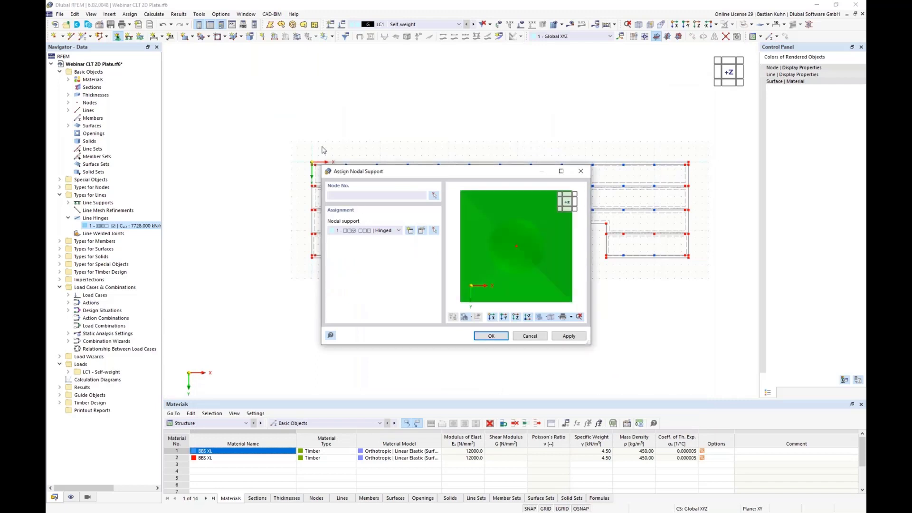
- Assign the Hinged nodal support to the grid of nodes on all plate strips, including the three short edge strips
drag(314, 151, 692, 223)
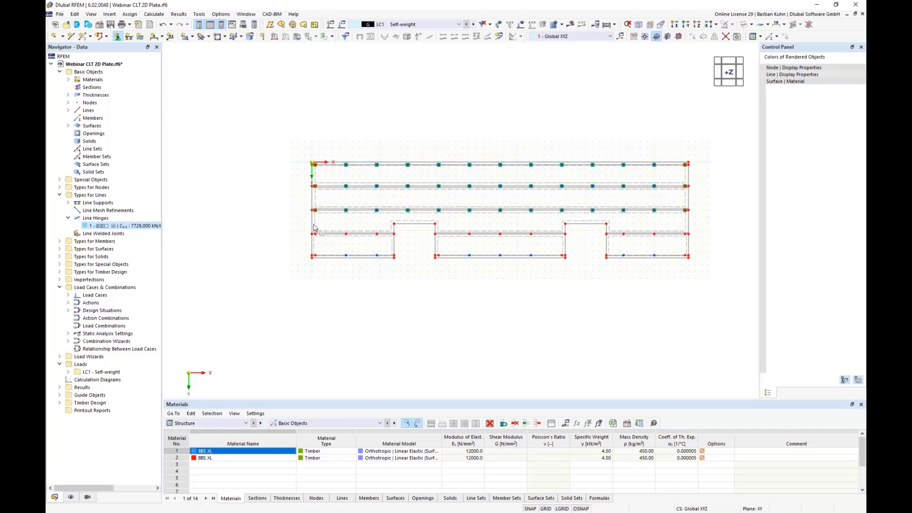
drag(311, 222, 388, 283)
drag(463, 231, 555, 281)
drag(618, 231, 663, 288)
key(Escape)
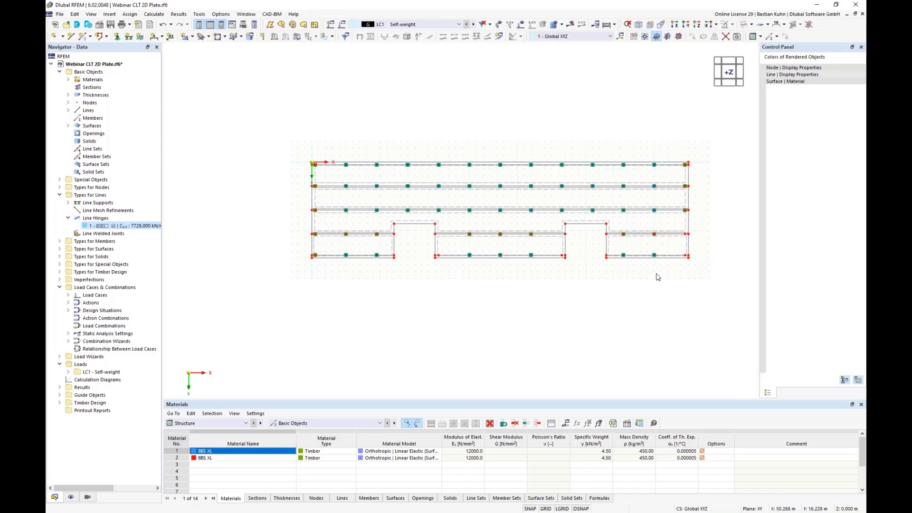
- Adjust the display size of the nodal support symbols and view the supported plate in 3D
ctrl+middle_drag(657, 275, 636, 259)
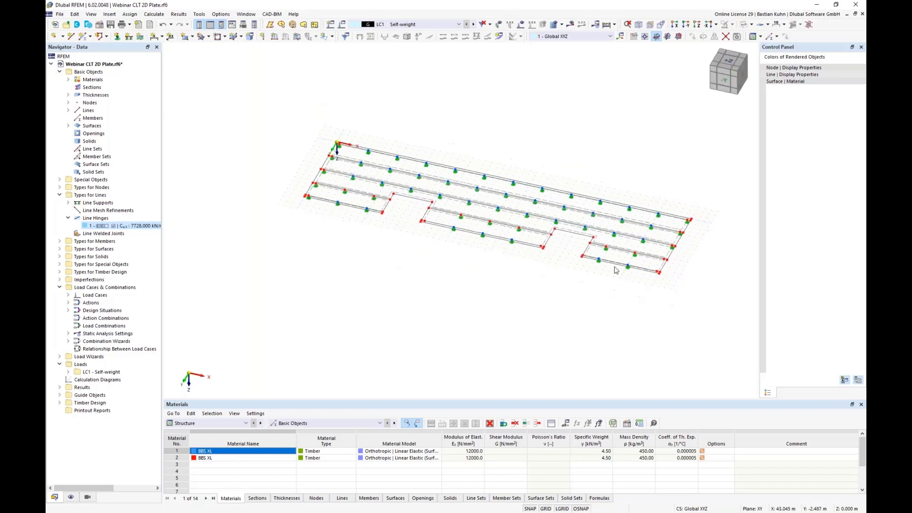
scroll(637, 260, up, 3)
right_click(637, 261)
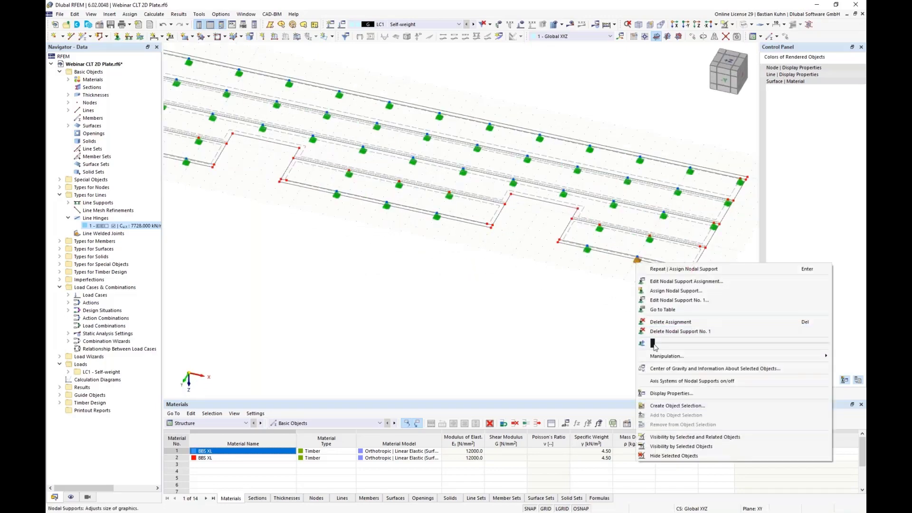
click(528, 346)
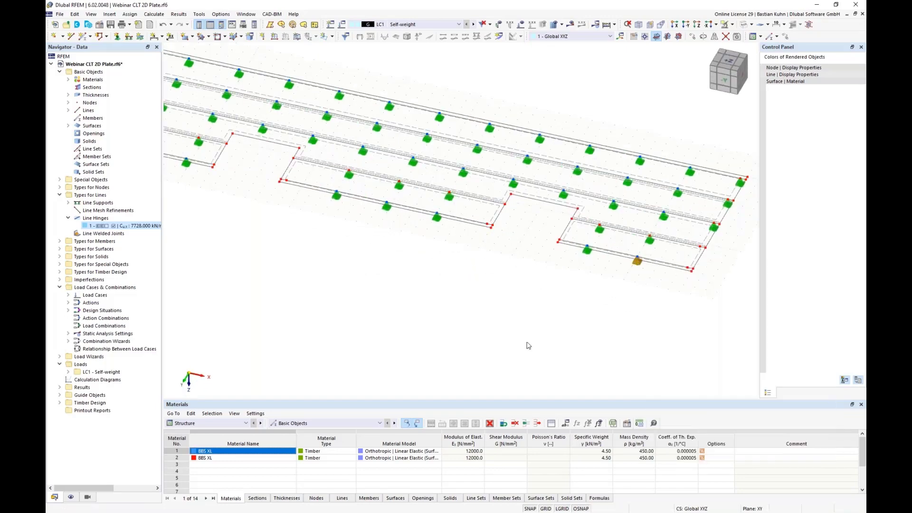
click(497, 257)
scroll(495, 262, down, 3)
middle_drag(495, 262, 515, 280)
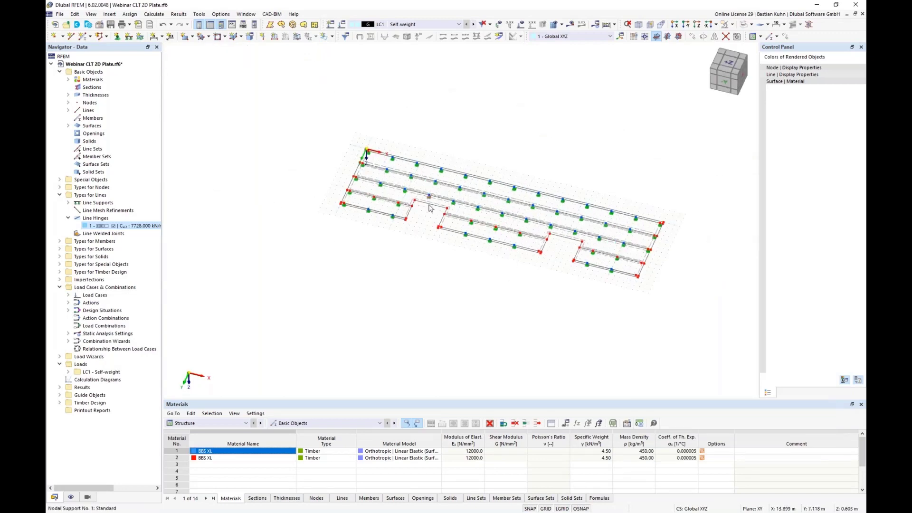
- Edit the Hinged line support for assignment, using the local xyz coordinate system and releasing the ux and uy translations
scroll(418, 213, up, 2)
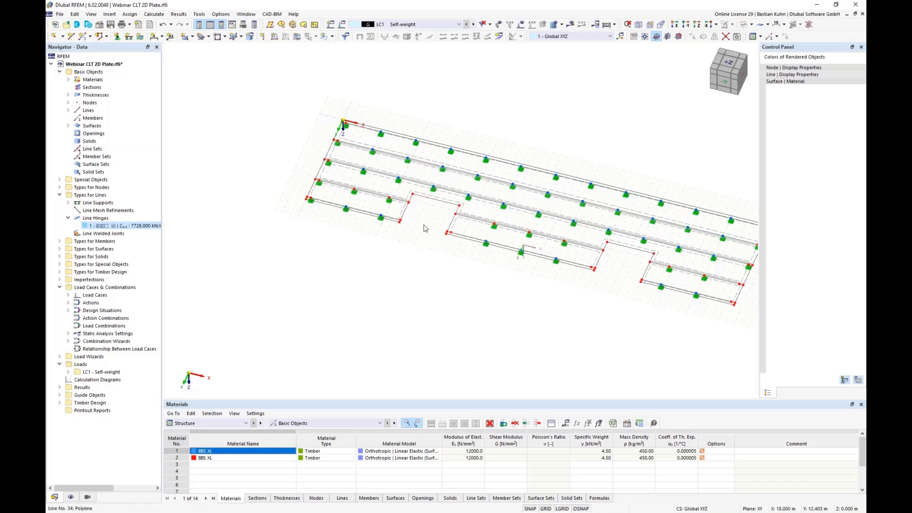
click(129, 36)
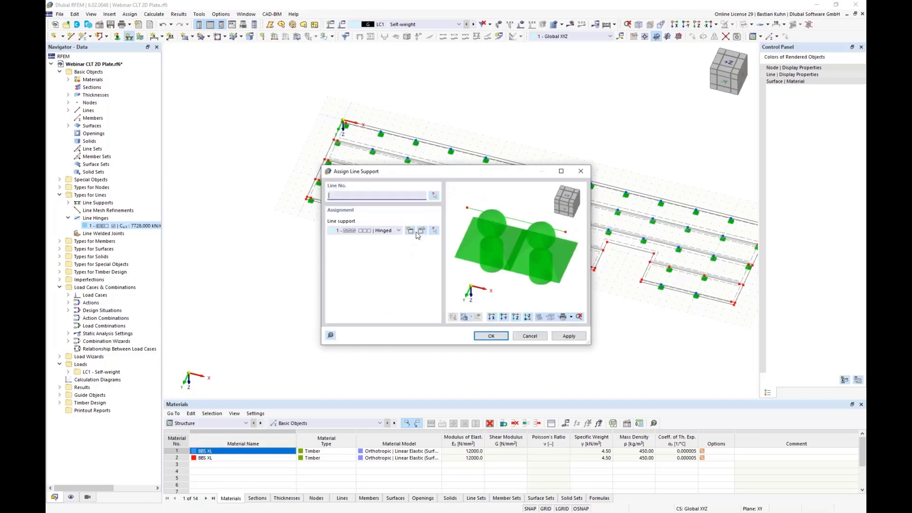
click(421, 231)
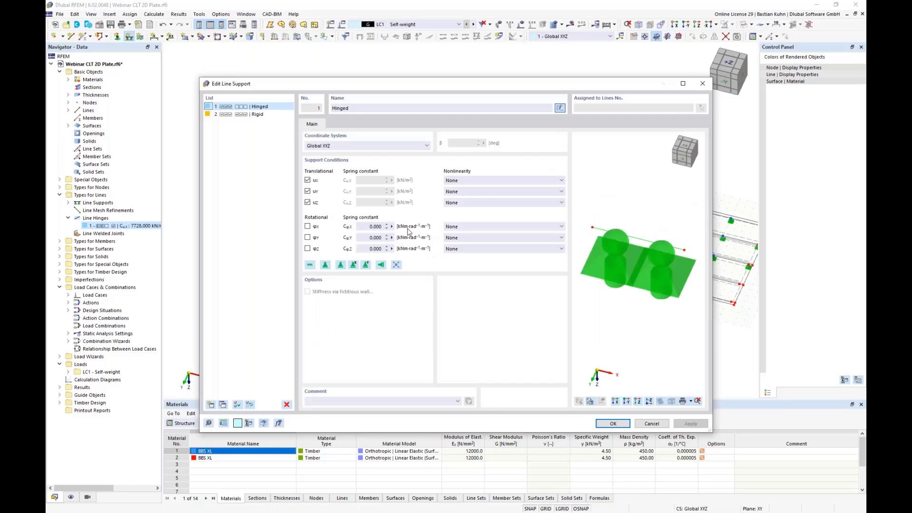
click(307, 191)
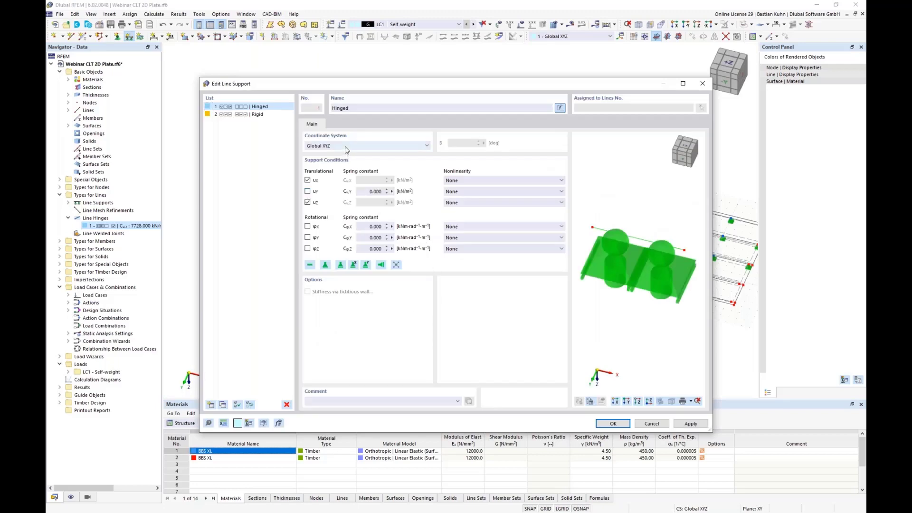
click(346, 149)
click(352, 158)
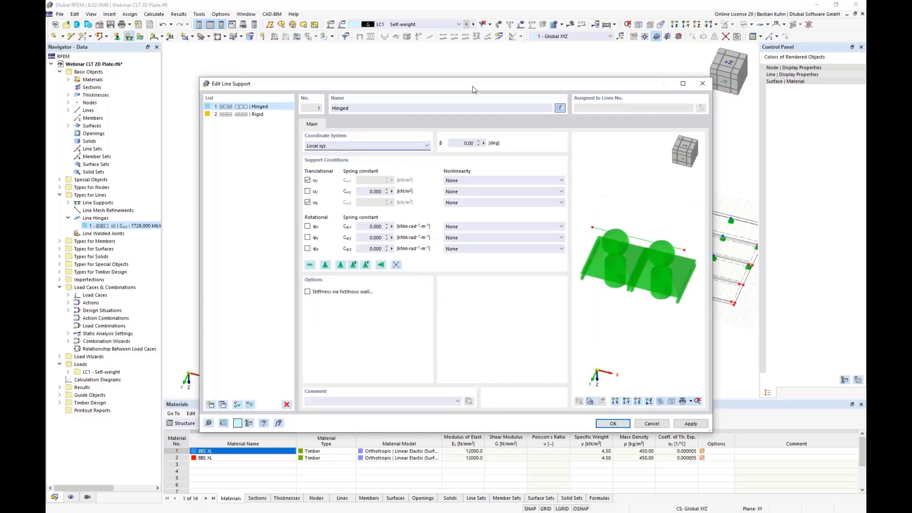
drag(476, 86, 498, 282)
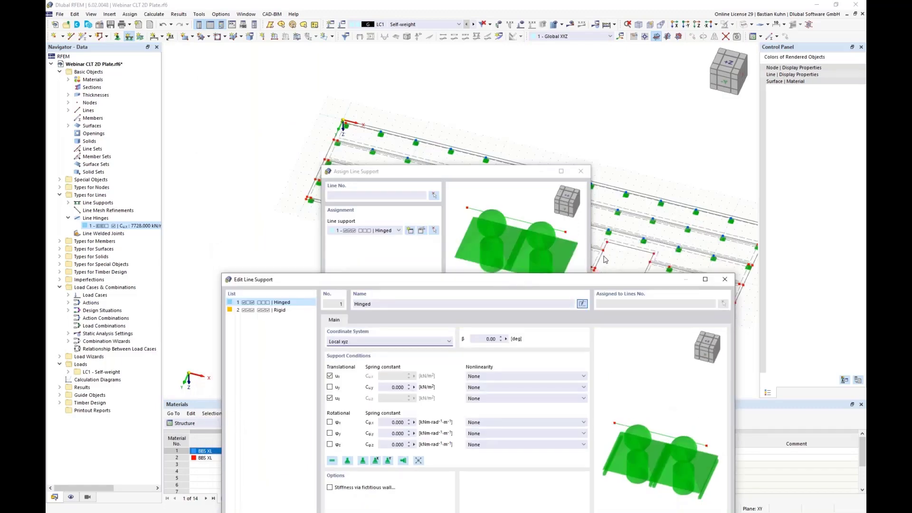
drag(542, 279, 517, 130)
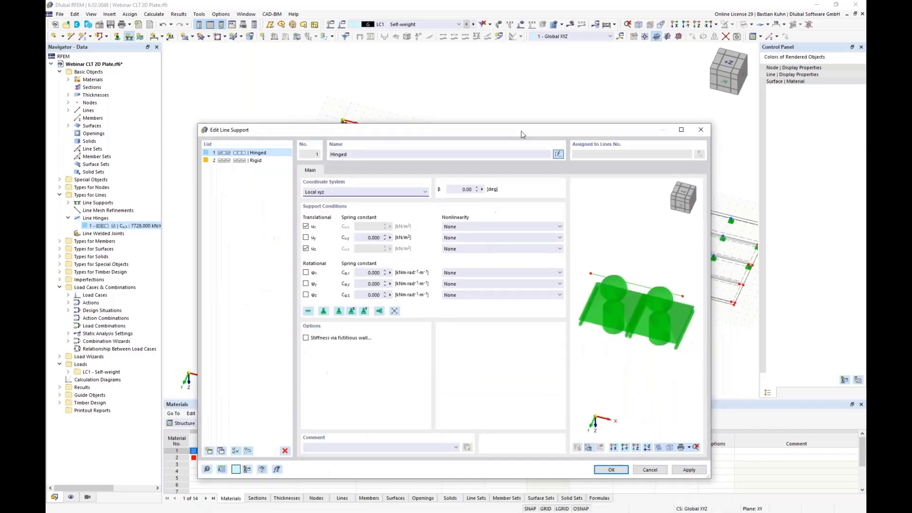
click(306, 227)
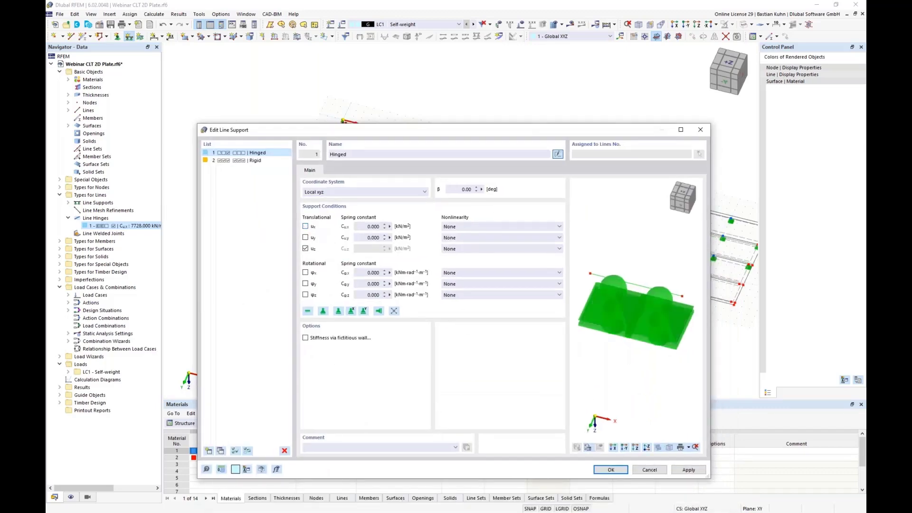
- Start a formula for the ux spring constant with the global parameter k_ser followed by a multiplication sign
click(389, 227)
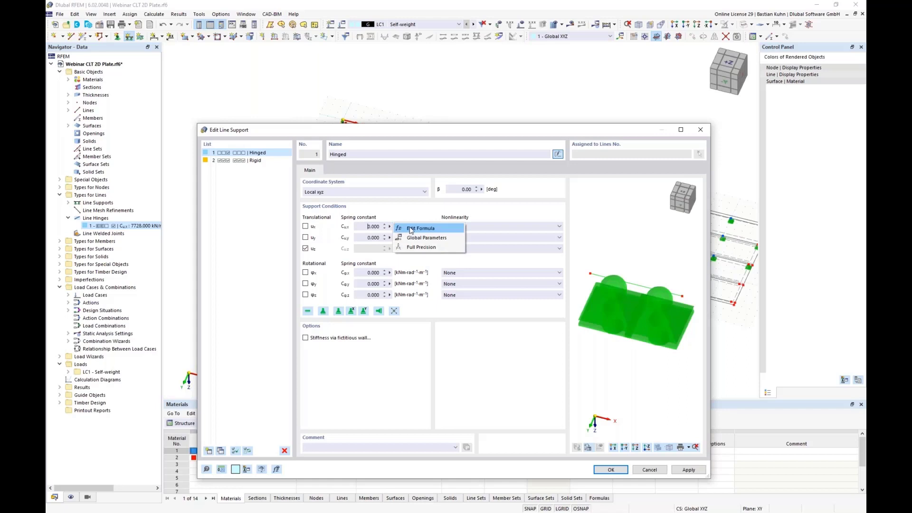
click(412, 229)
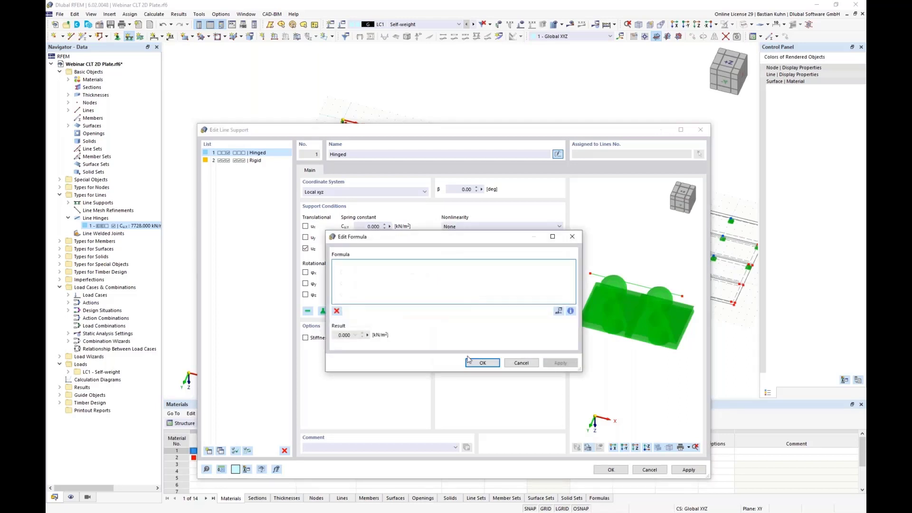
click(559, 311)
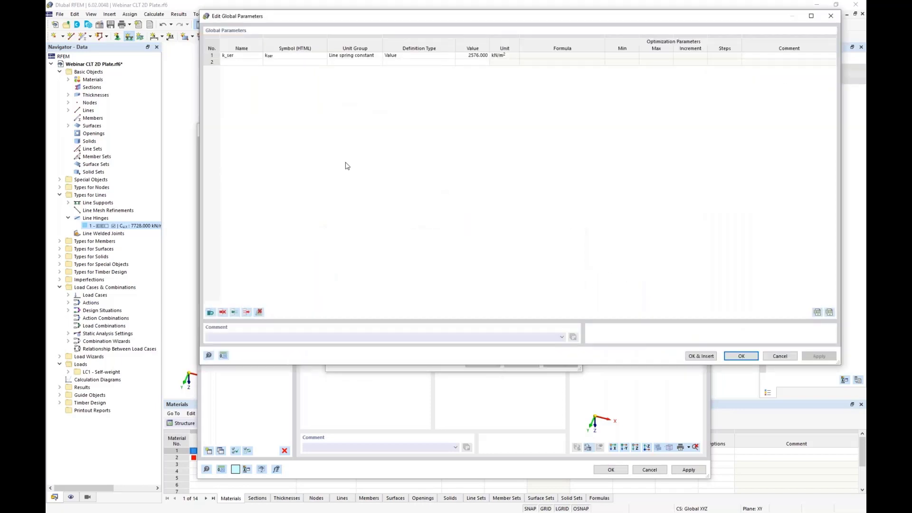
double_click(228, 55)
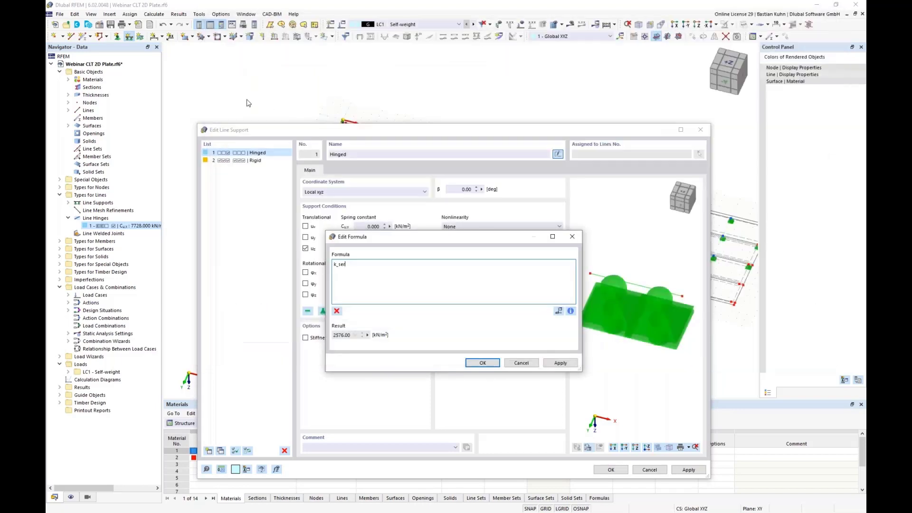
text(*)
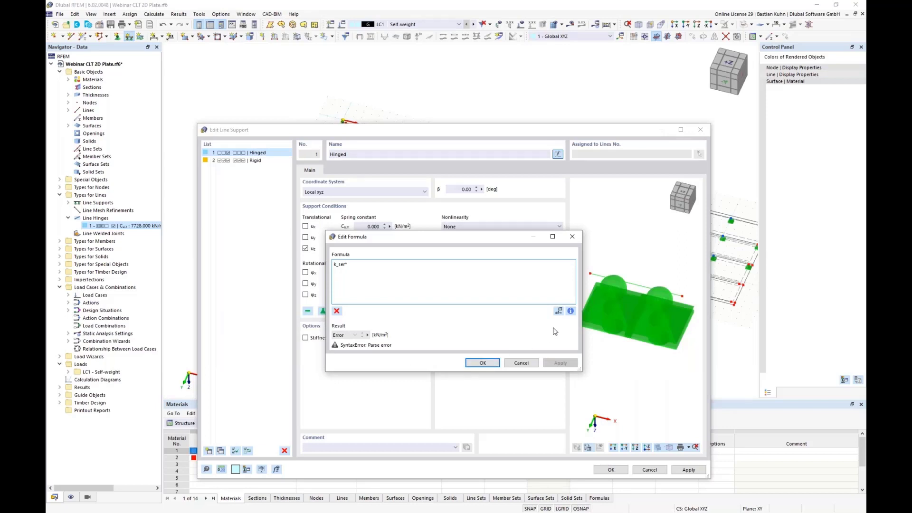
- Insert the line supports' comment object property into the formula and index it to support 1, giving k_ser*line_supports[1].comment
click(570, 312)
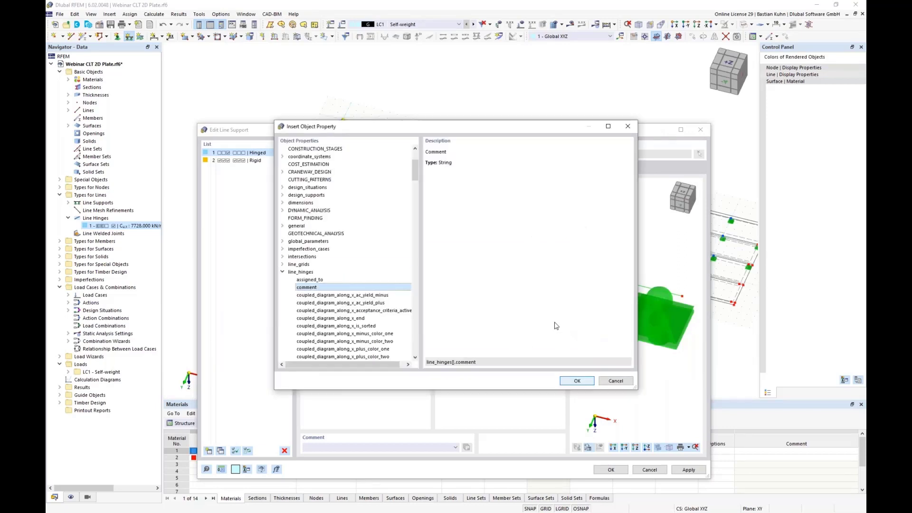
click(282, 272)
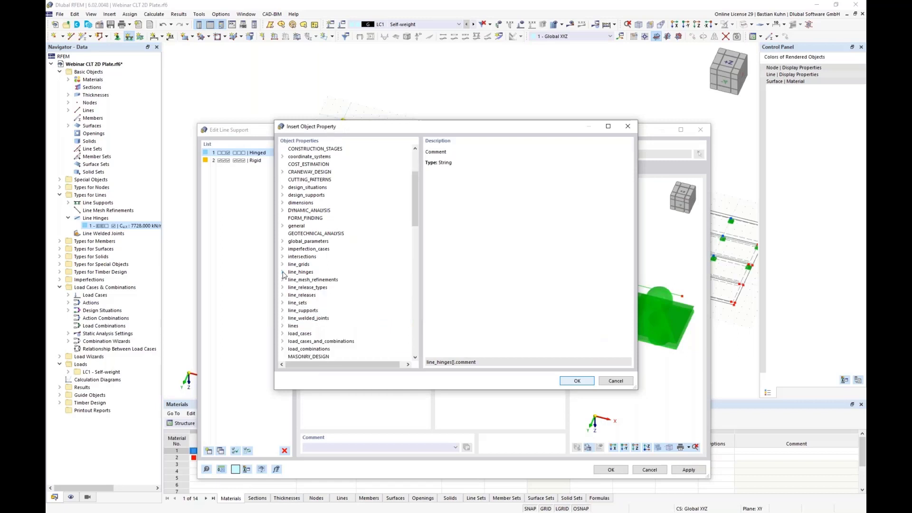
click(283, 310)
scroll(291, 327, down, 4)
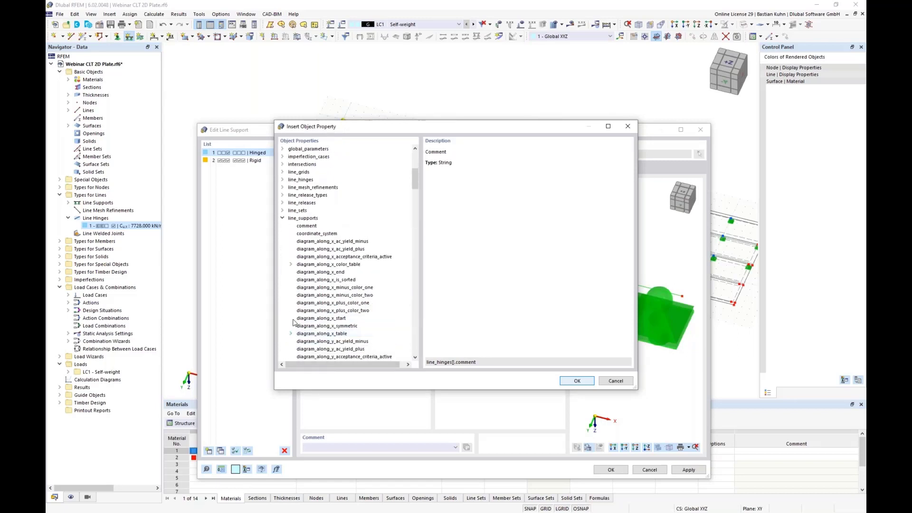
click(311, 226)
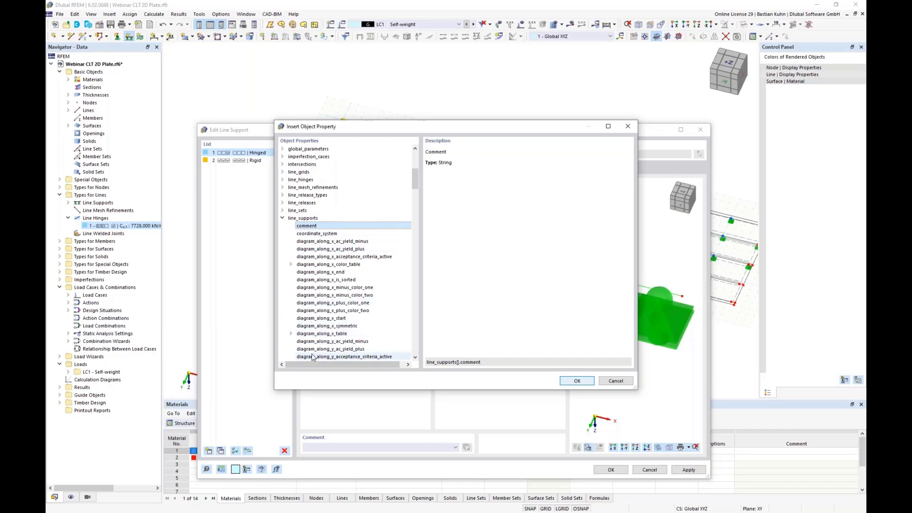
scroll(331, 325, down, 7)
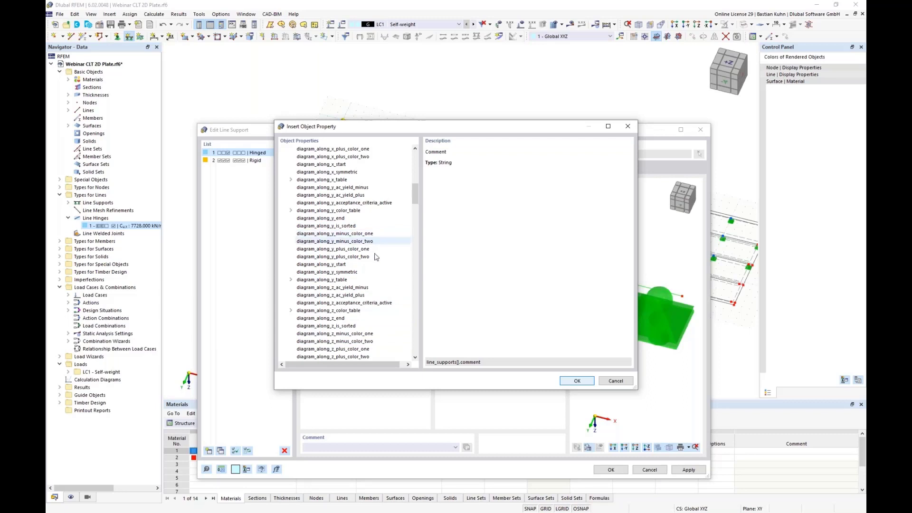
scroll(377, 245, down, 6)
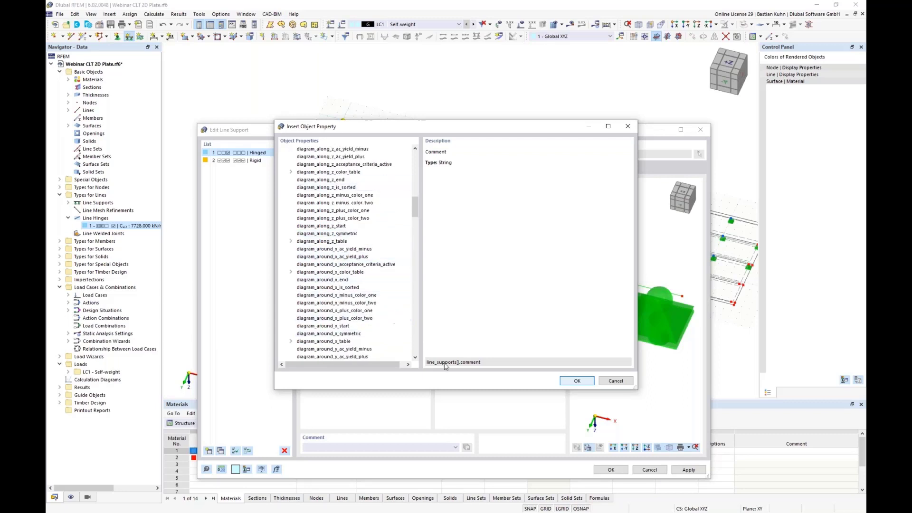
click(563, 383)
text(1].comment)
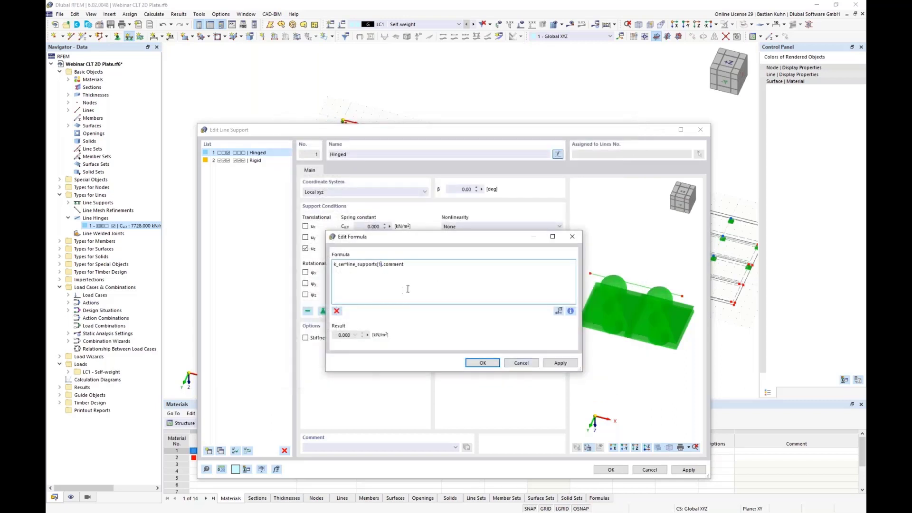
- Append .slice(0,1) to the comment reference in the spring constant formula and accept the formula
text(.slice(0,1)
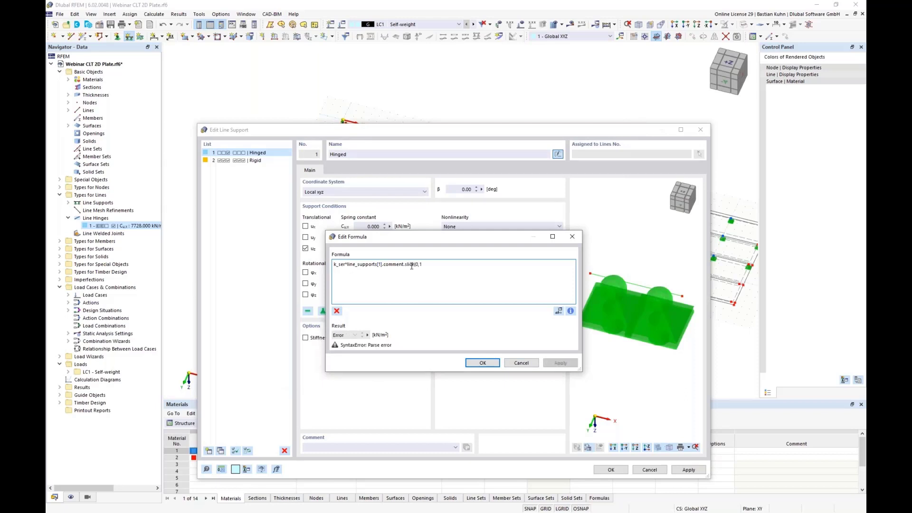
text())
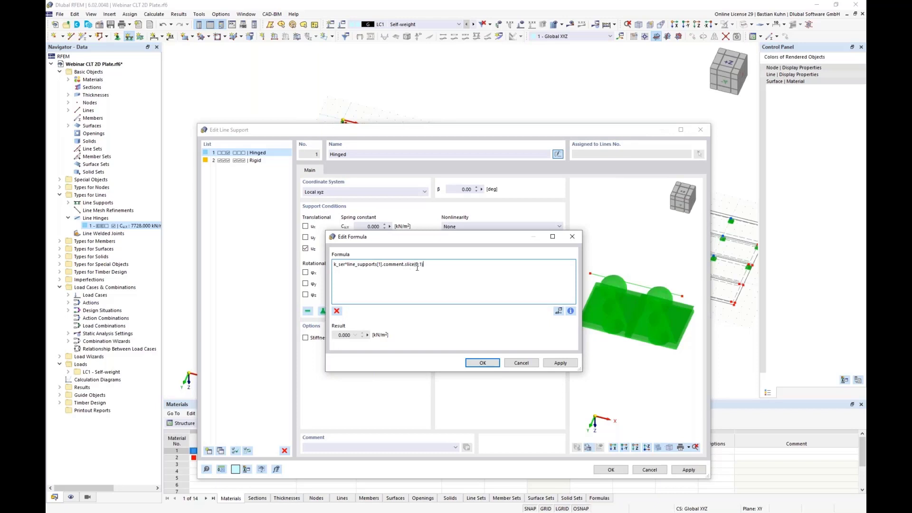
click(470, 363)
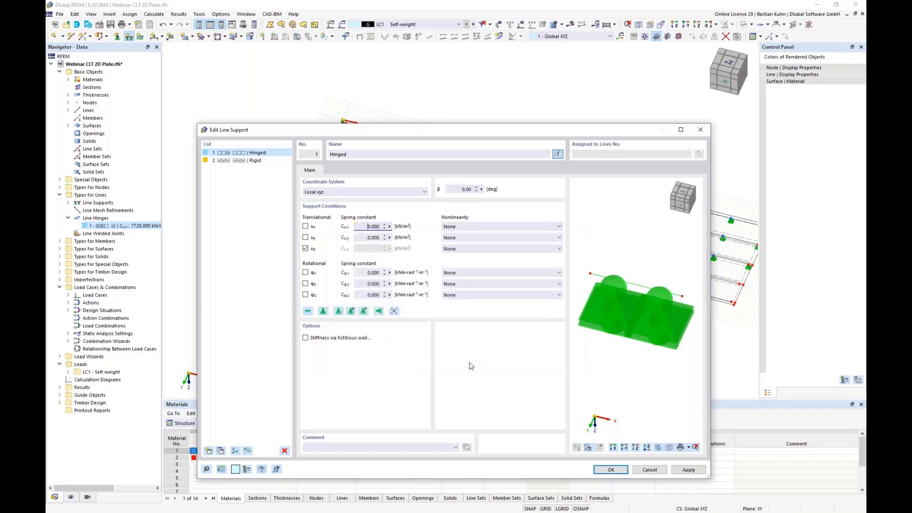
- Enter the comment "3 Screws" for the line support and refresh its ux spring constant
click(311, 447)
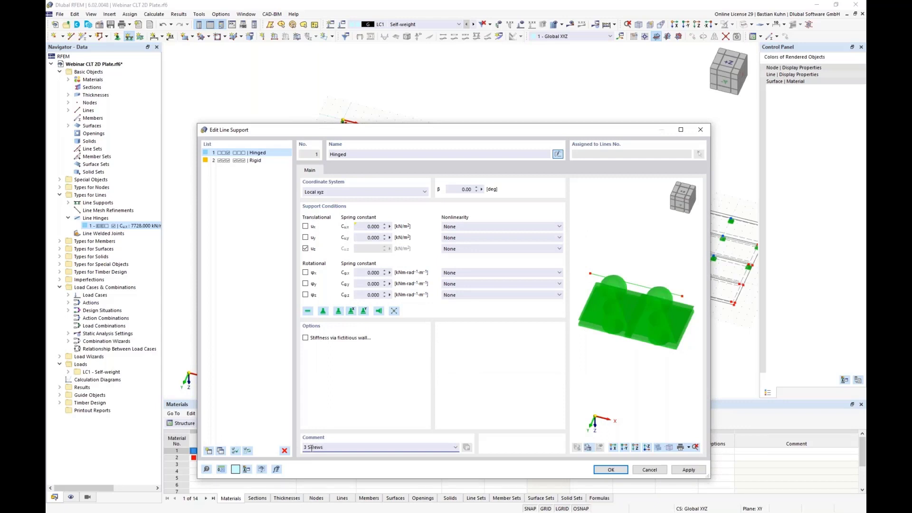
click(362, 230)
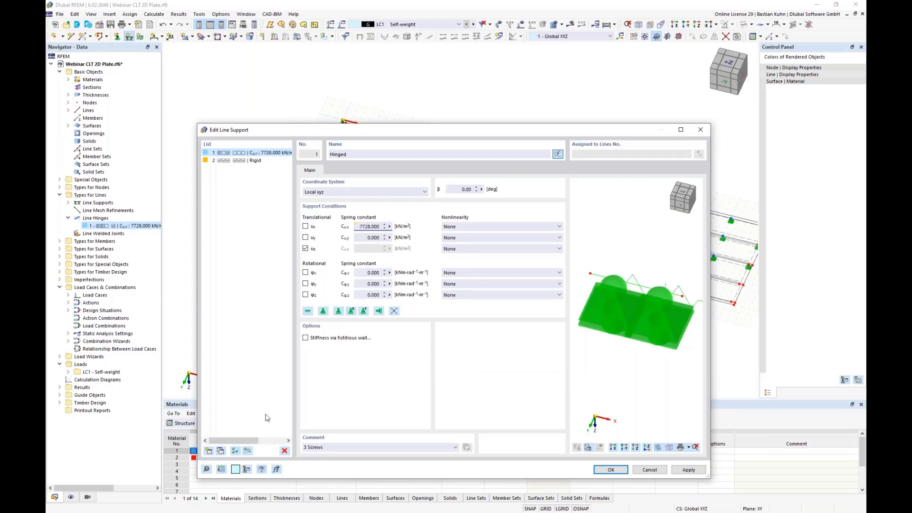
- Test the formula by changing the screw count in the comment to 4, then restore it to 3
click(305, 447)
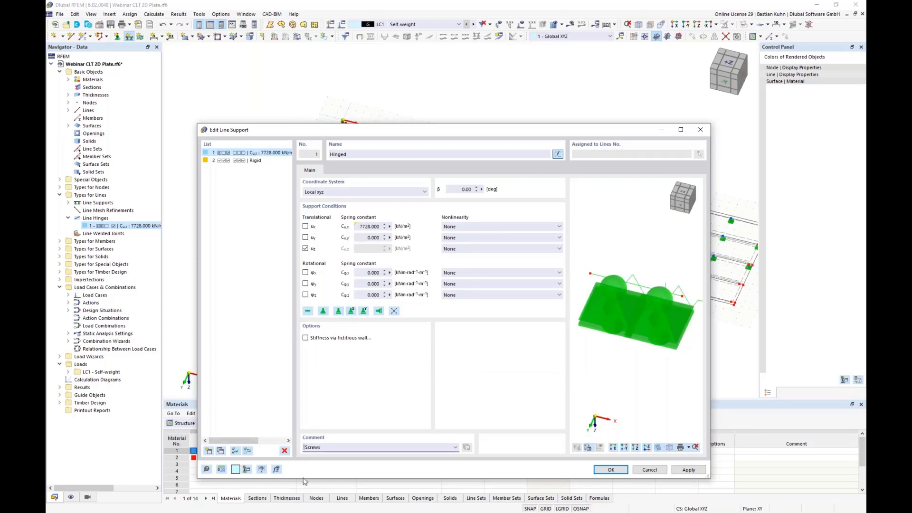
text(4)
click(358, 226)
click(303, 449)
key(Delete)
key(Delete)
text(3)
click(361, 227)
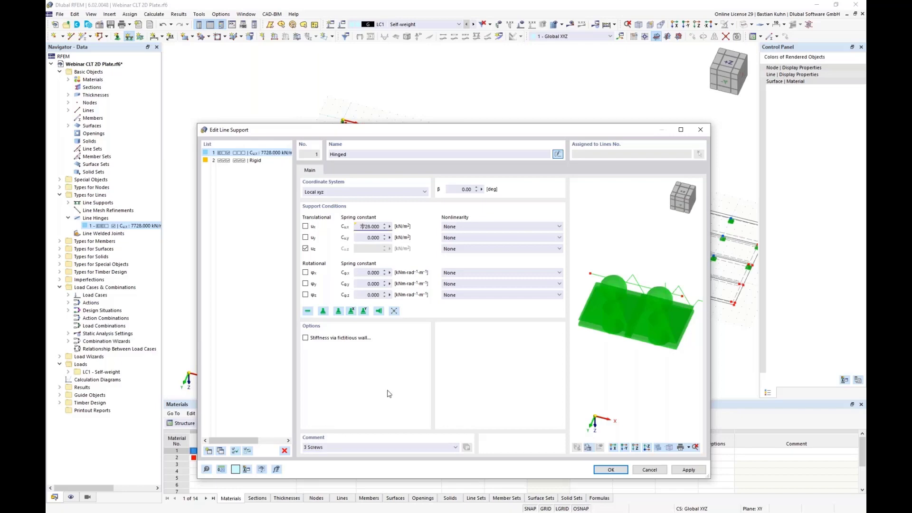
- Accept the line support definition and assign it to all edge lines around the first recess of the plate
click(611, 470)
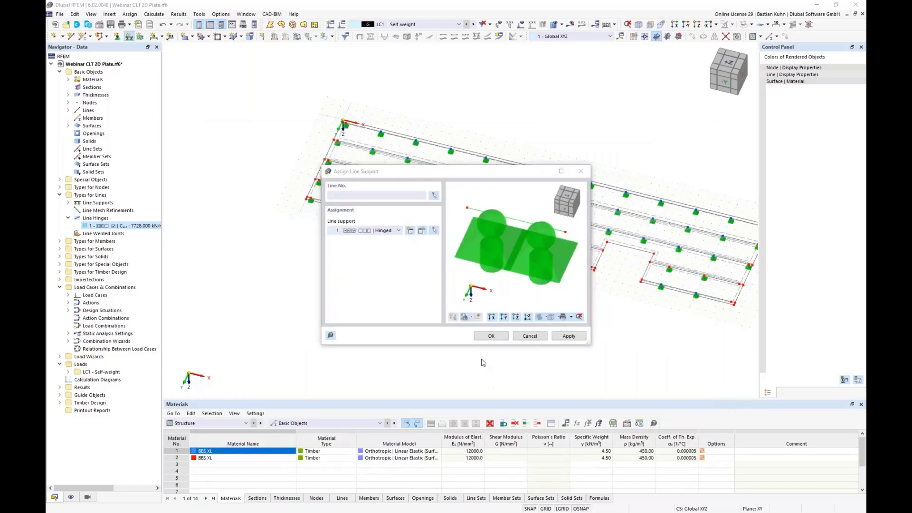
click(490, 336)
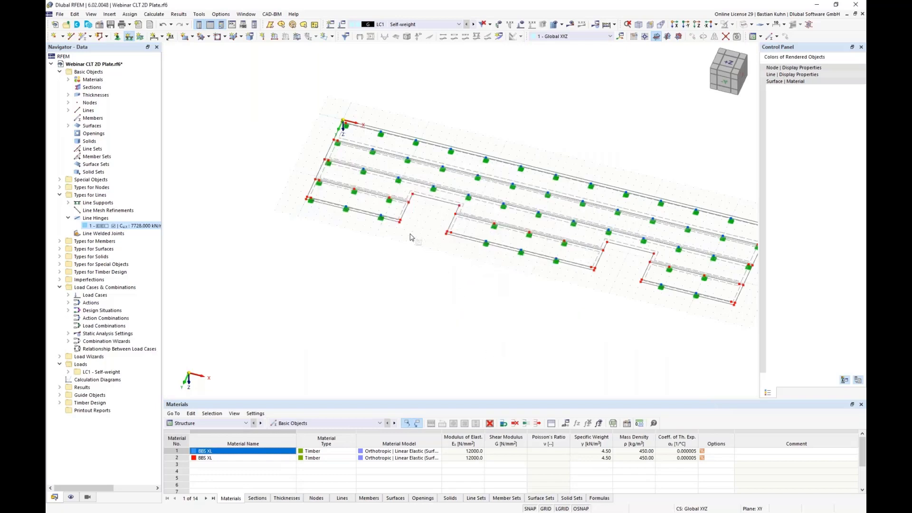
scroll(408, 232, up, 2)
scroll(407, 230, up, 3)
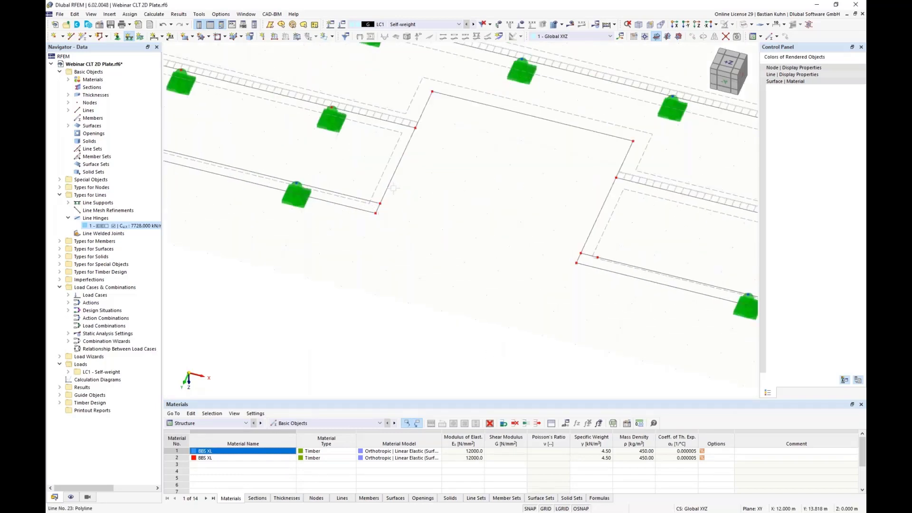
click(392, 189)
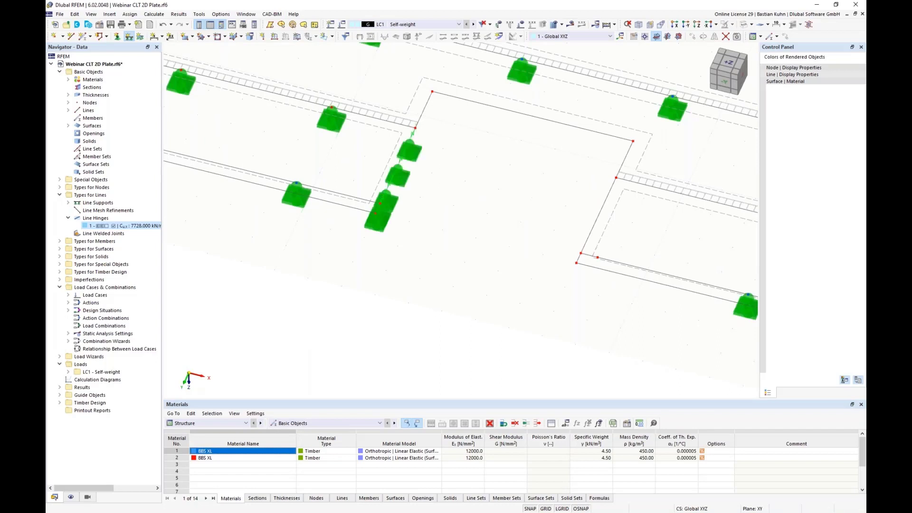
click(428, 108)
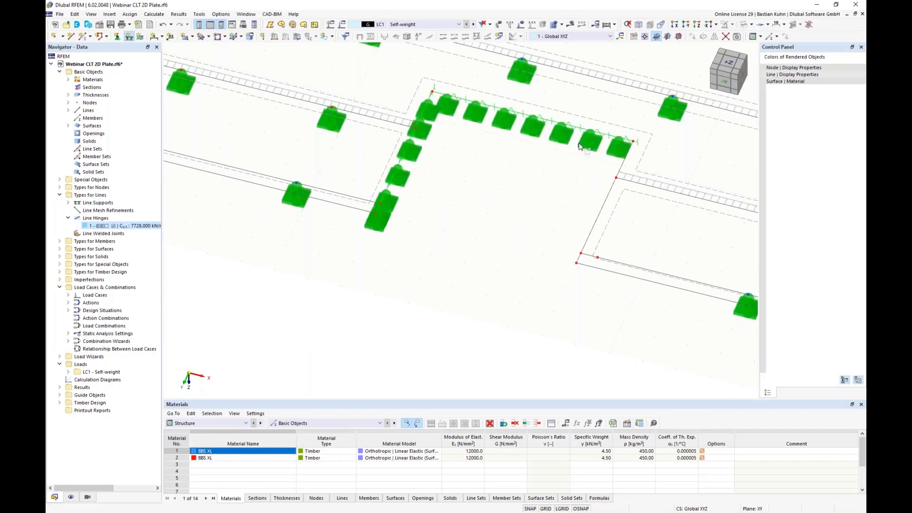
click(621, 164)
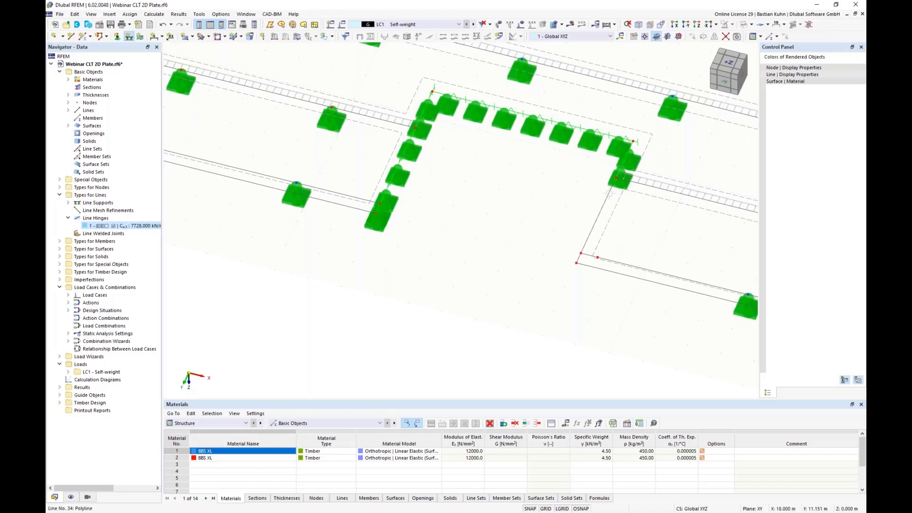
click(578, 259)
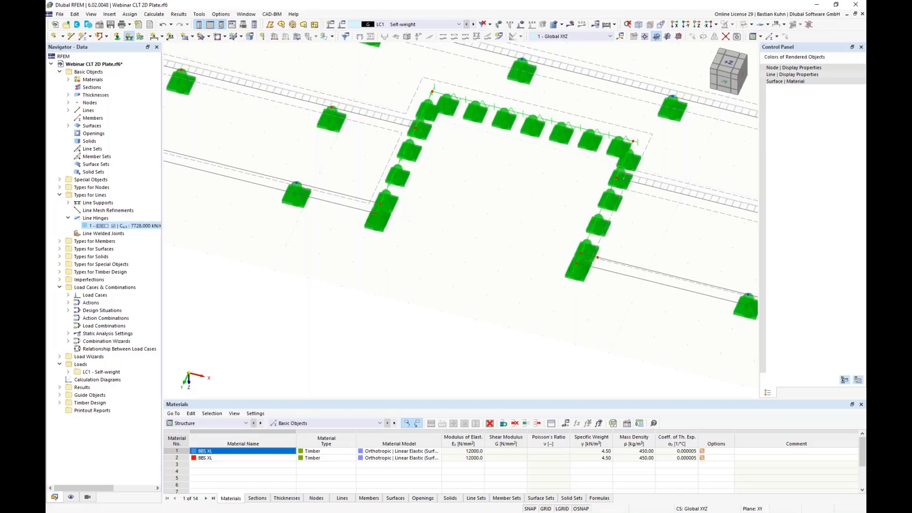
scroll(575, 290, down, 2)
middle_drag(381, 257, 345, 241)
scroll(345, 241, down, 4)
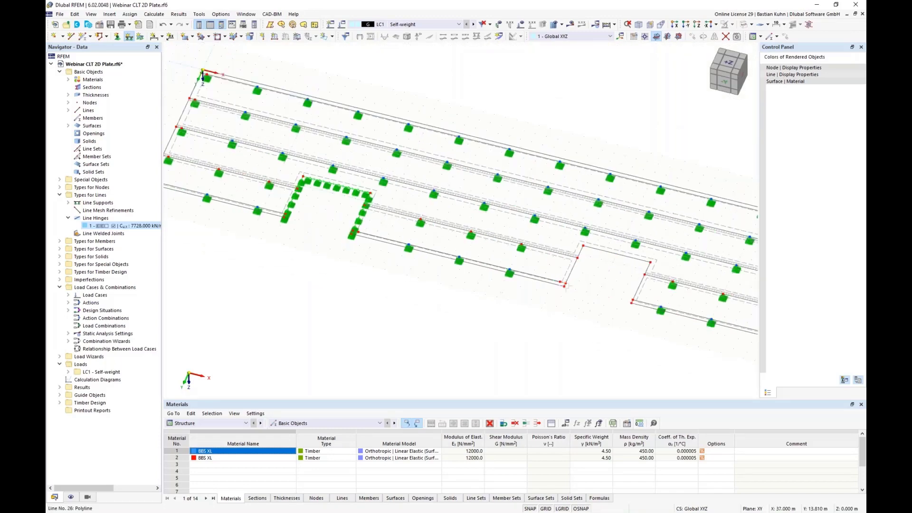
- Assign the line support to all edge lines around the second recess of the plate
scroll(576, 287, up, 6)
click(550, 287)
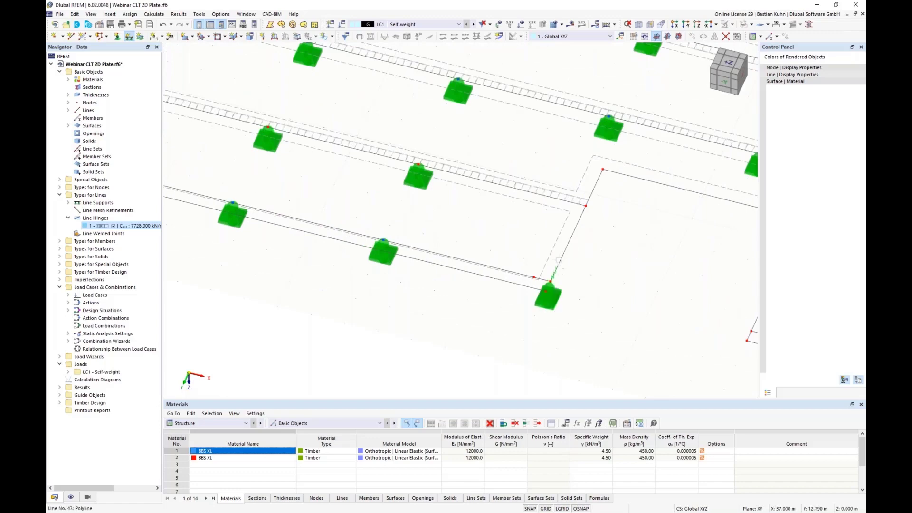
click(593, 189)
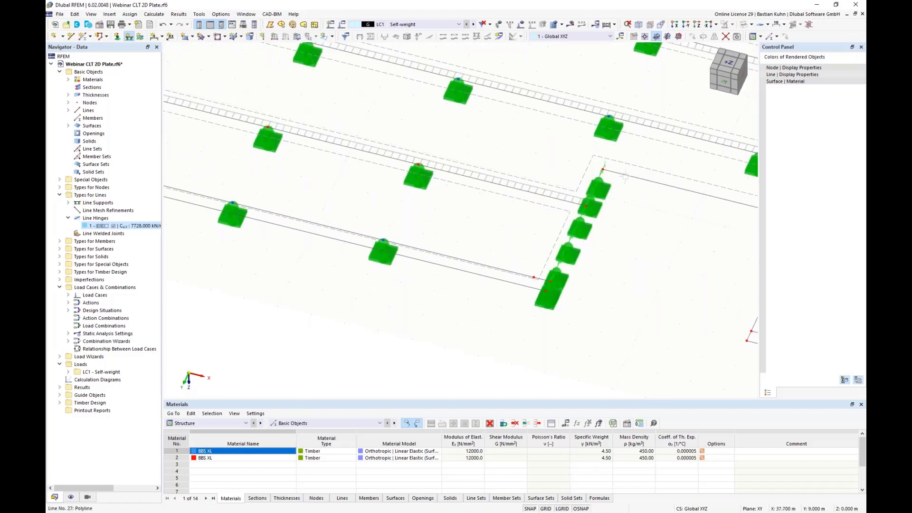
click(620, 204)
scroll(525, 226, down, 4)
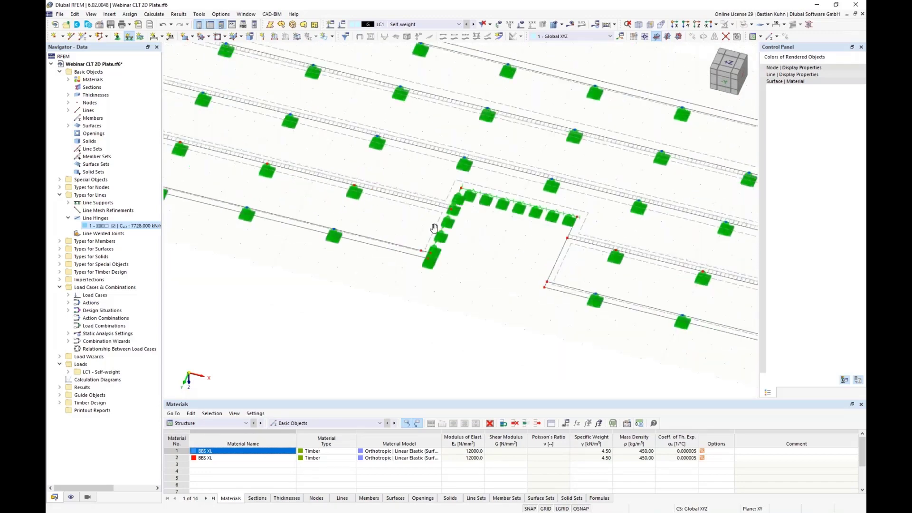
click(525, 230)
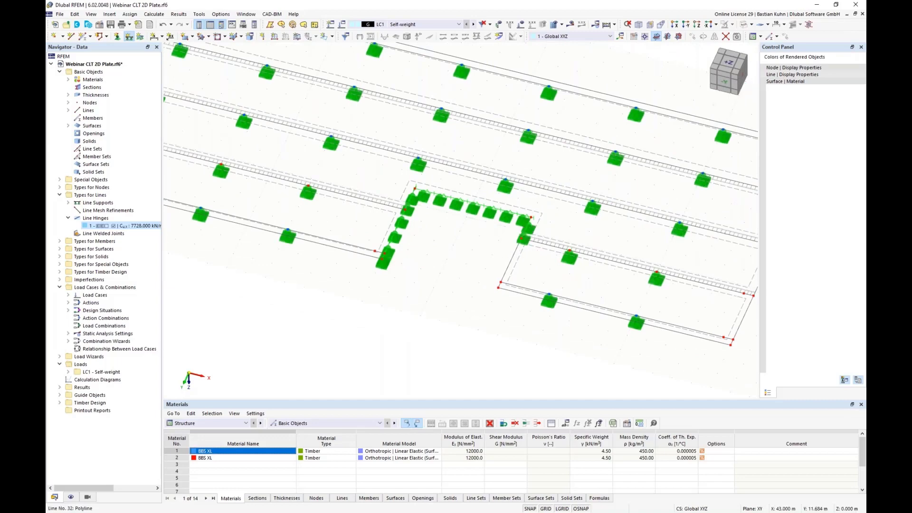
click(502, 278)
scroll(496, 283, up, 3)
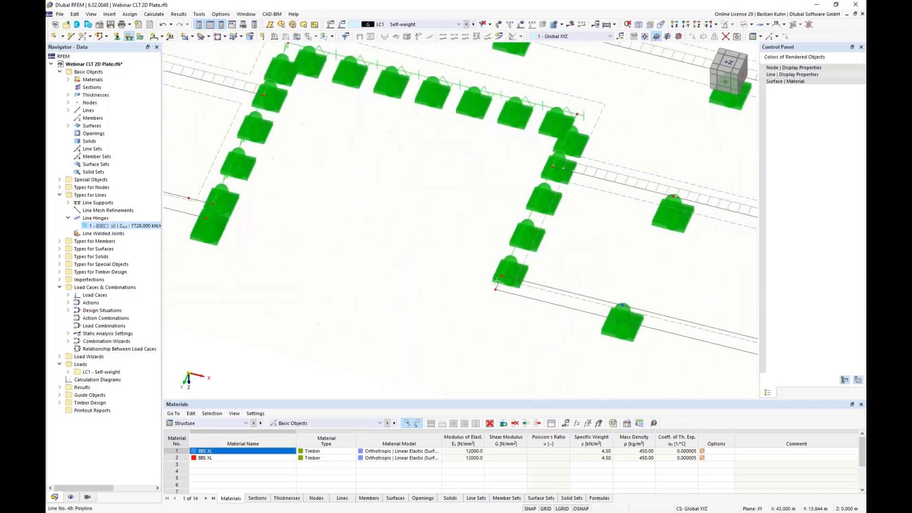
scroll(497, 283, down, 3)
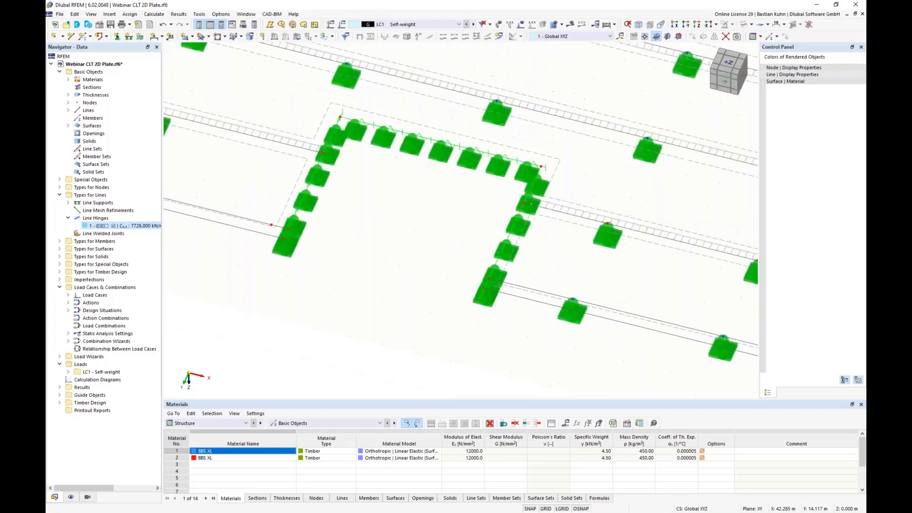
- Place a linear dimension chain along the plate's recessed long edge through all recess corners, offset about -2.6 m
scroll(496, 283, down, 6)
middle_drag(436, 301, 547, 300)
ctrl+middle_drag(548, 300, 535, 282)
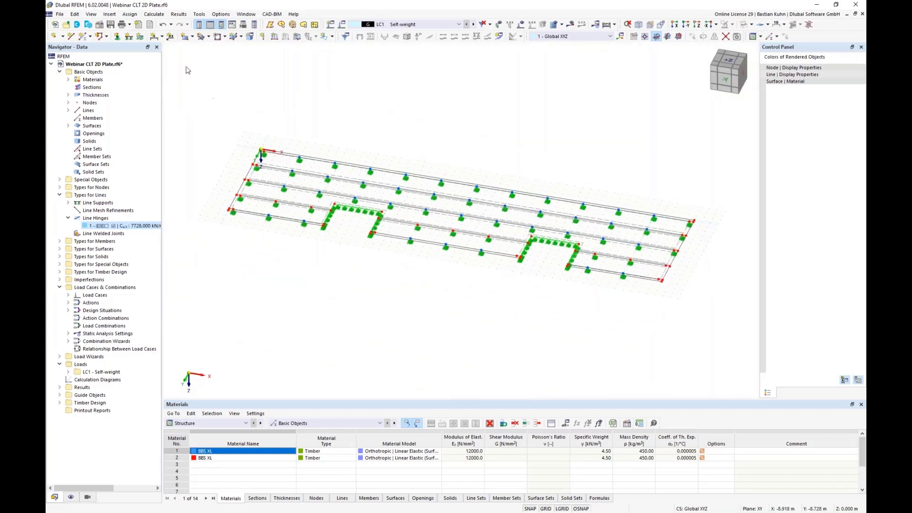
click(155, 38)
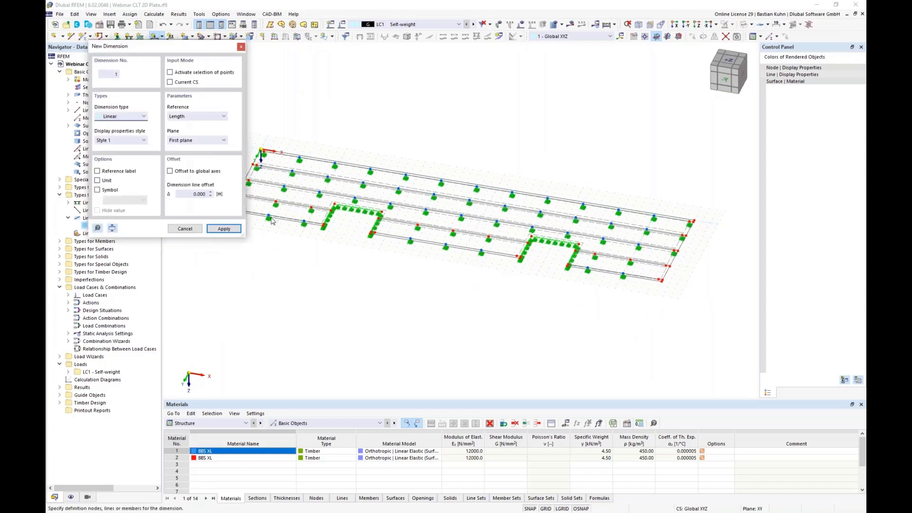
middle_drag(415, 115, 425, 108)
scroll(273, 182, up, 5)
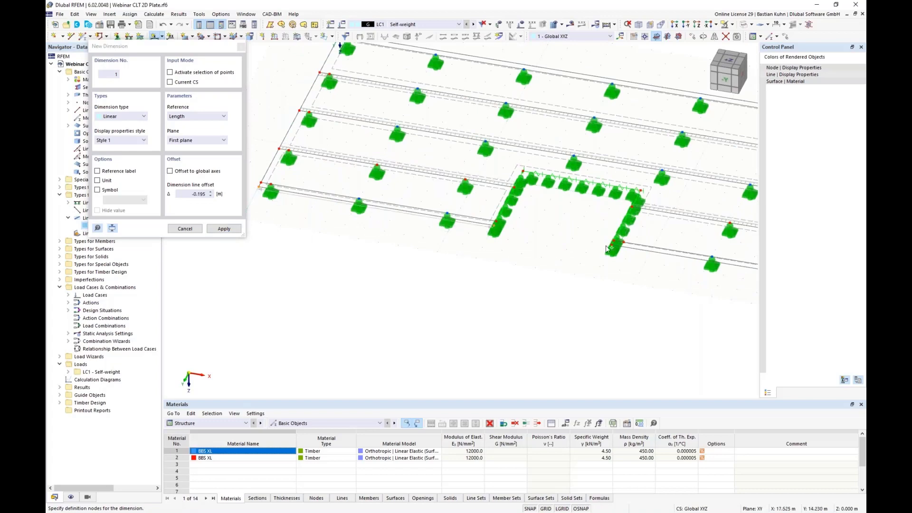
scroll(611, 262, down, 4)
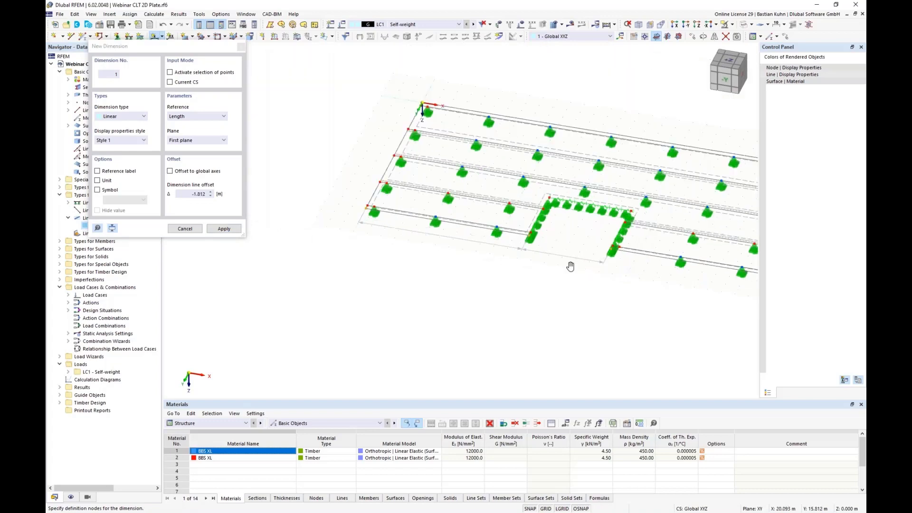
scroll(680, 277, up, 4)
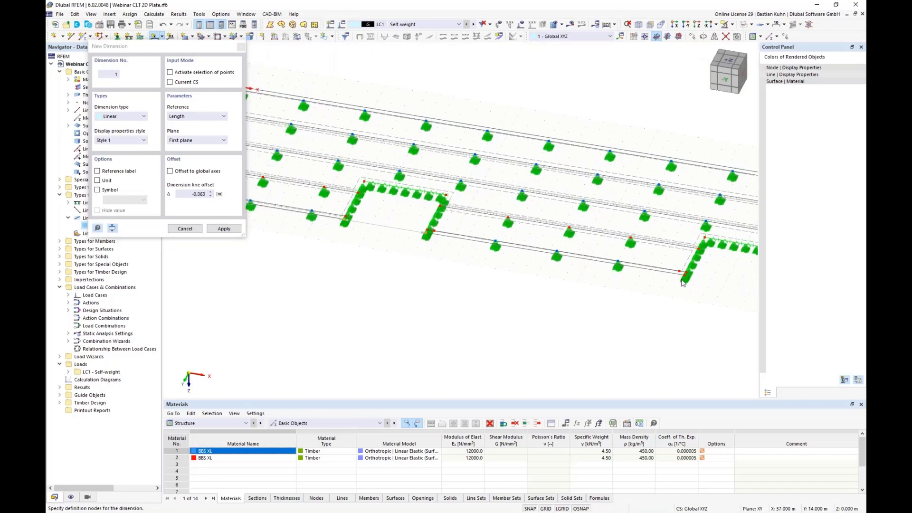
middle_drag(611, 298, 407, 262)
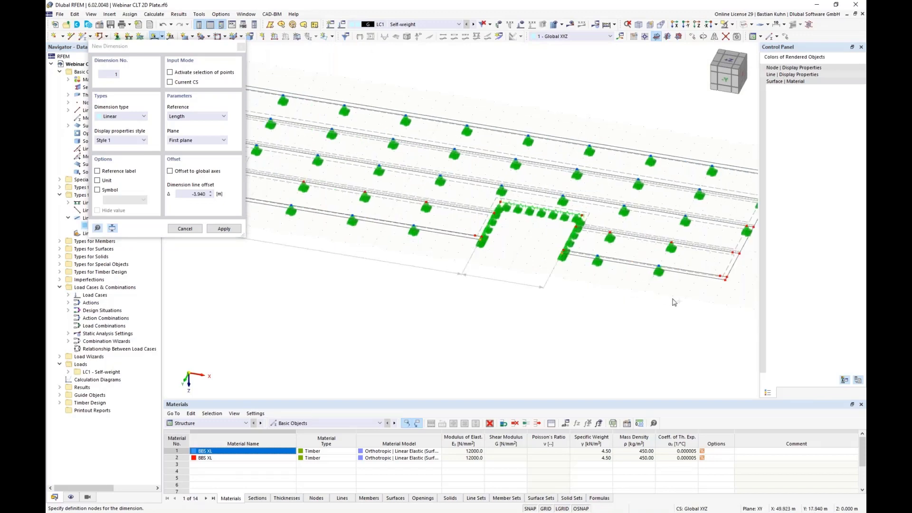
click(725, 291)
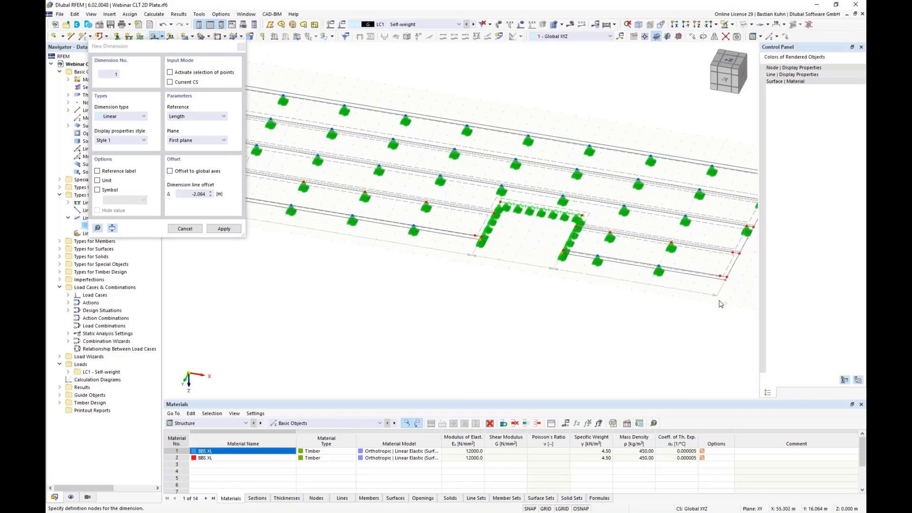
click(693, 317)
- Dimension the plate's full width along the short edge beside the second recess, placing the dimension outside the plate
scroll(706, 312, down, 2)
scroll(713, 298, up, 2)
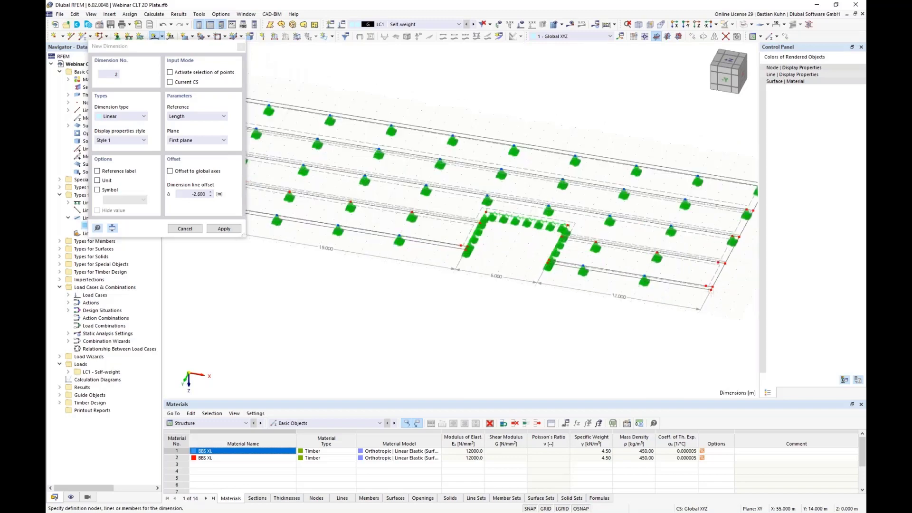
click(712, 290)
middle_drag(754, 224, 614, 240)
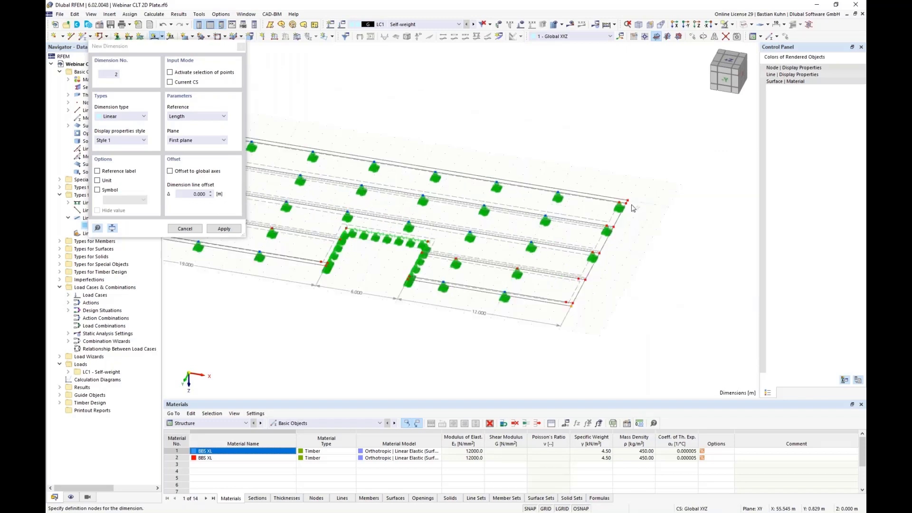
click(653, 225)
key(Escape)
scroll(464, 363, down, 2)
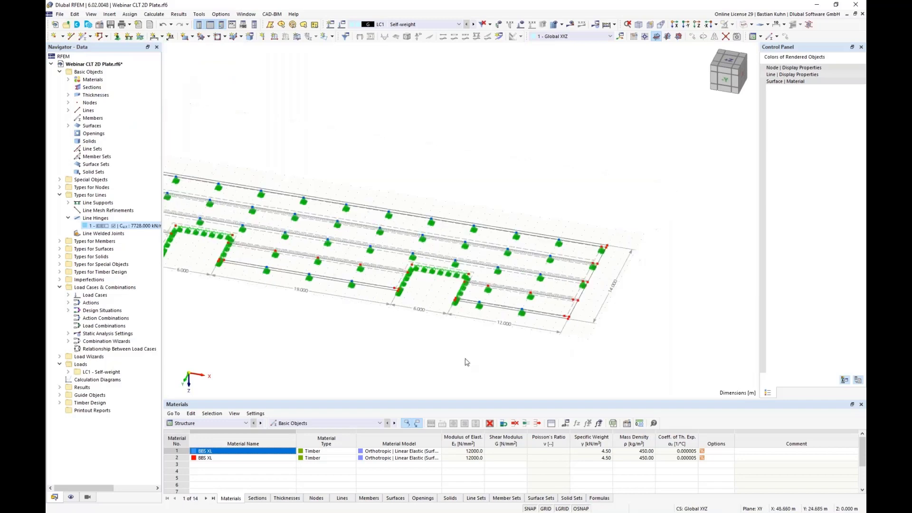
middle_drag(464, 362, 550, 341)
scroll(518, 341, down, 1)
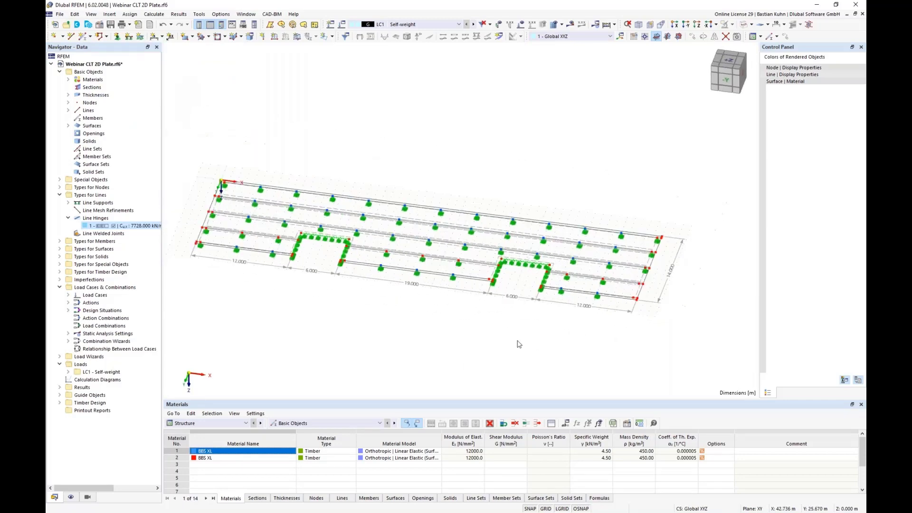
- Display the plate's surfaces as filled and tilt the model into a flatter axonometric view
middle_drag(483, 334, 529, 306)
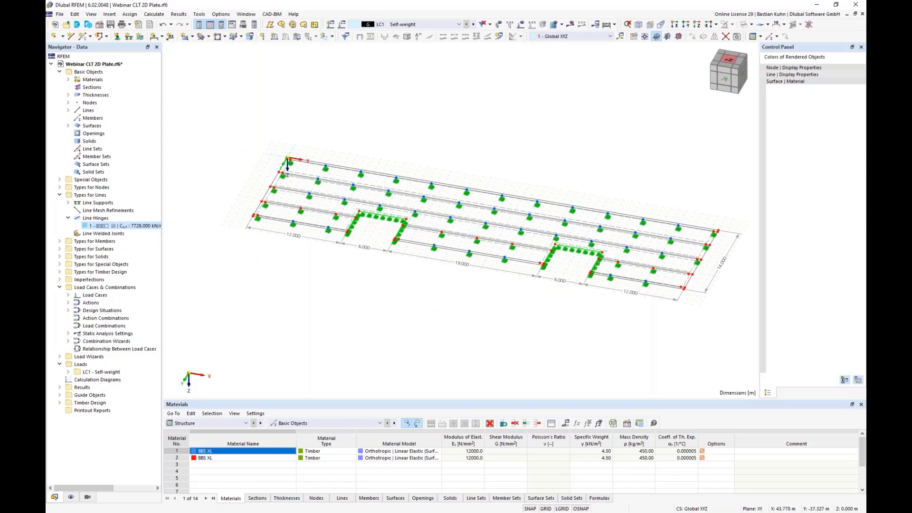
click(740, 24)
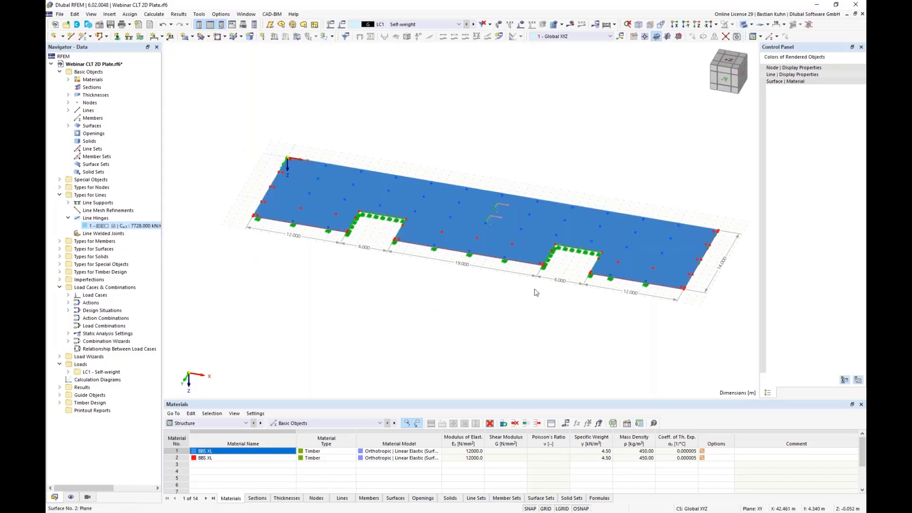
middle_drag(531, 305, 482, 262)
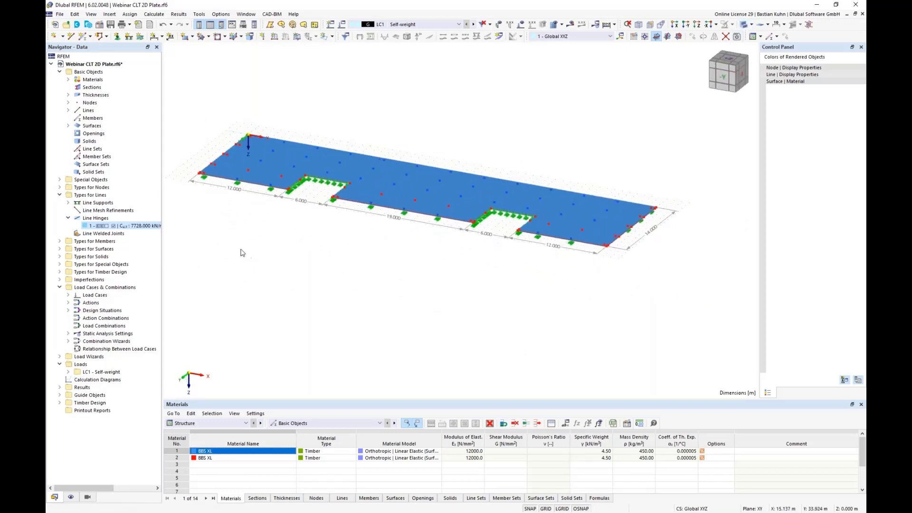
- Send the model graphic to a new printout report as a window-filling picture with a height ratio of 40 %
click(130, 27)
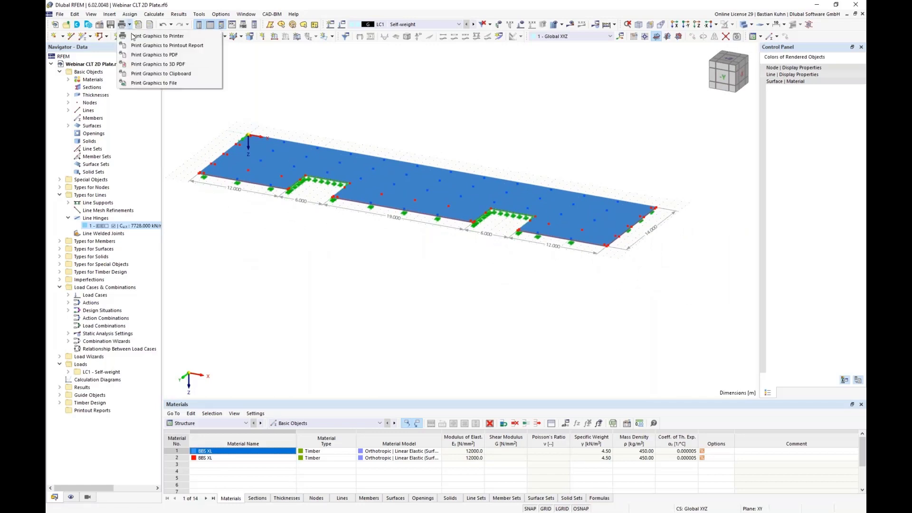
click(157, 41)
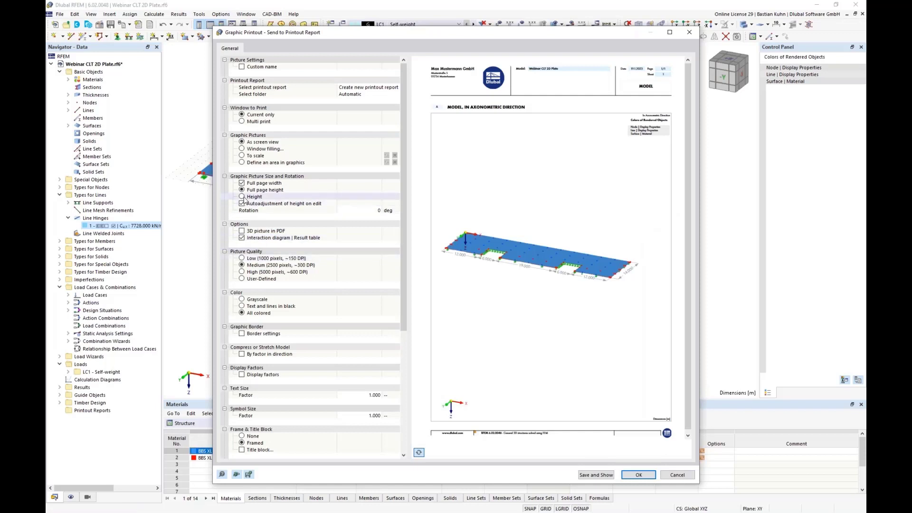
click(242, 198)
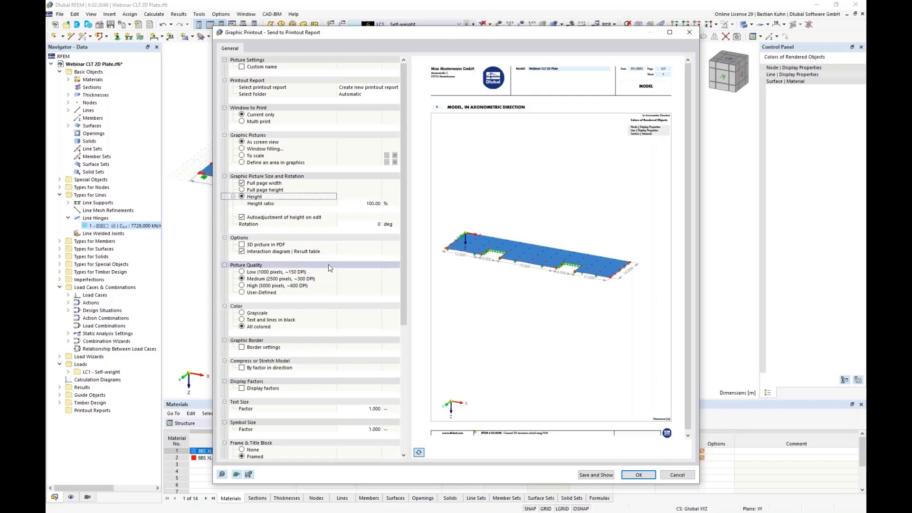
click(242, 151)
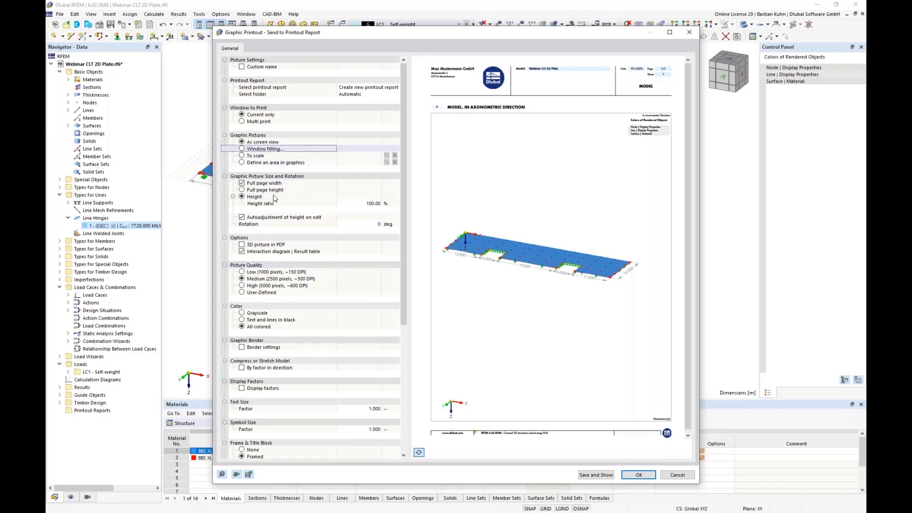
click(353, 203)
text(40)
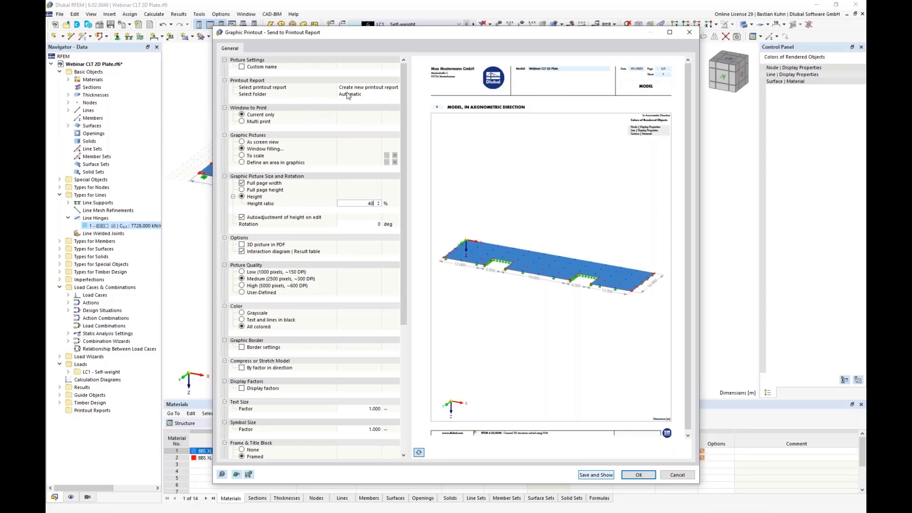
key(Return)
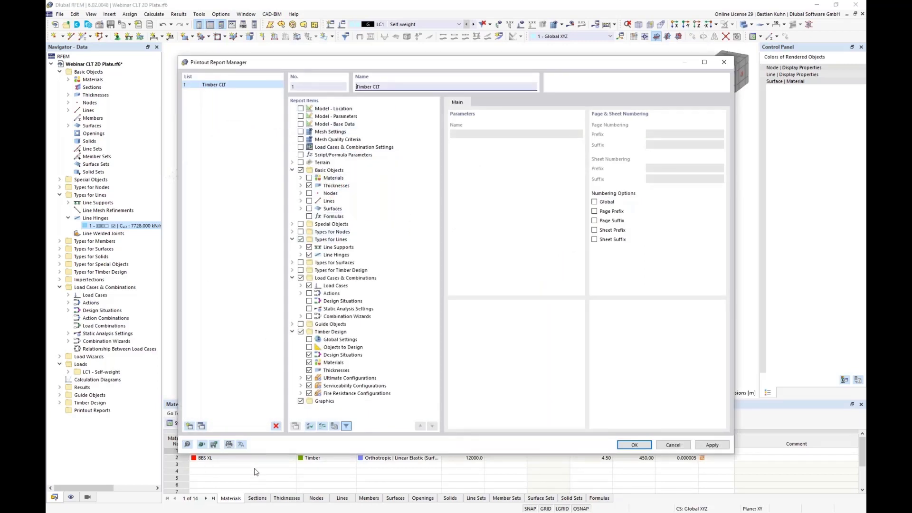
- Review the report items included in the Timber CLT printout report template and close the template list
click(201, 445)
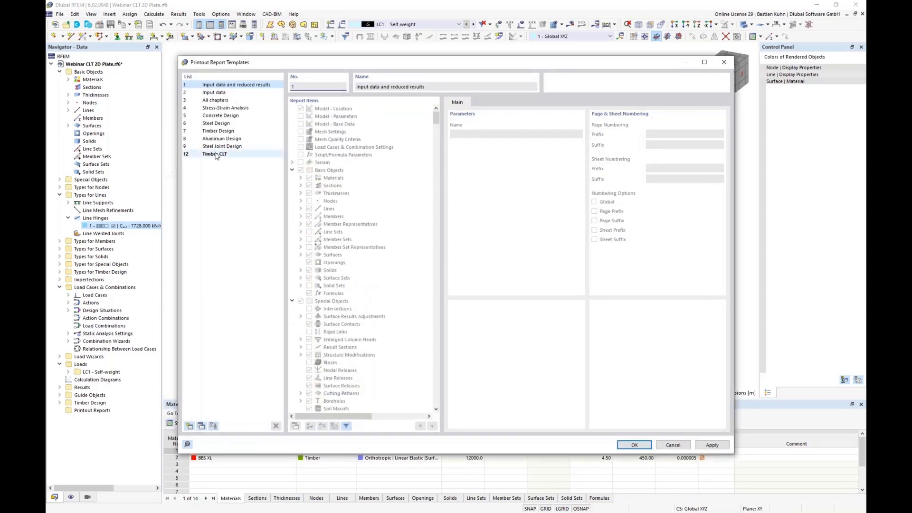
click(214, 155)
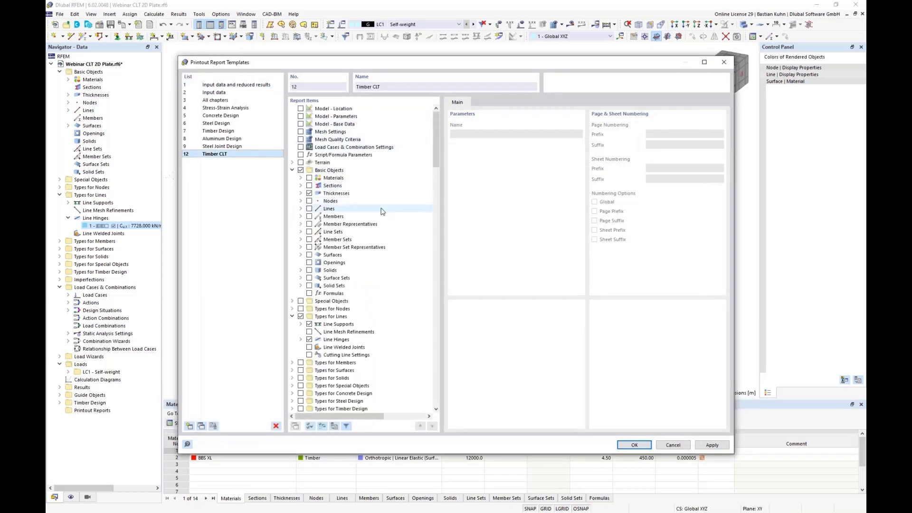
drag(436, 148, 438, 169)
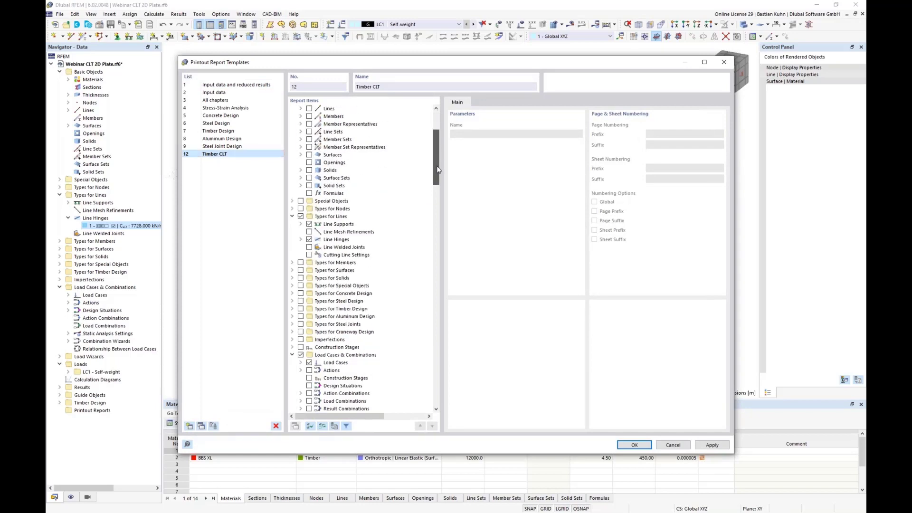
scroll(410, 227, down, 7)
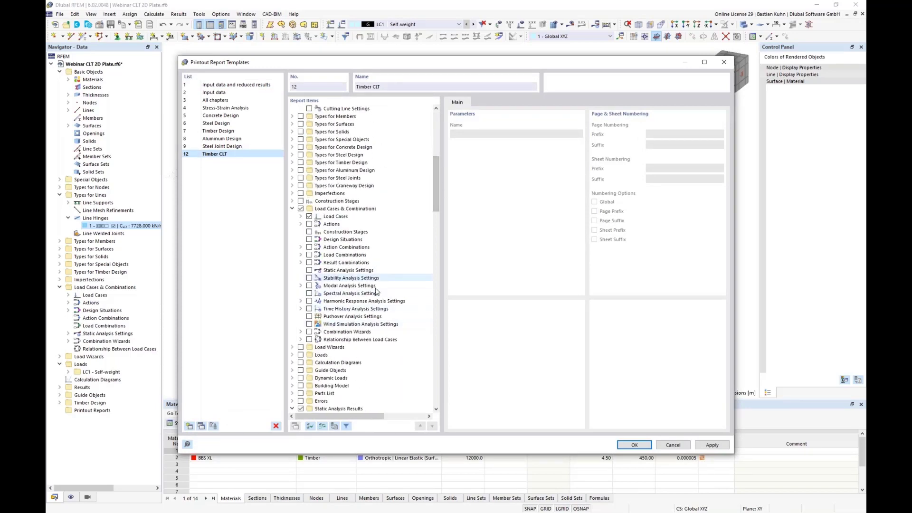
scroll(403, 286, down, 15)
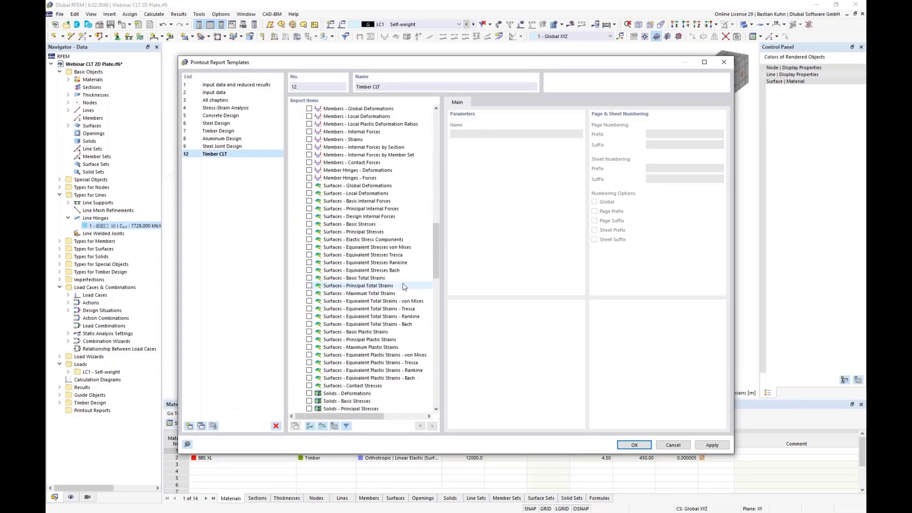
scroll(403, 286, down, 7)
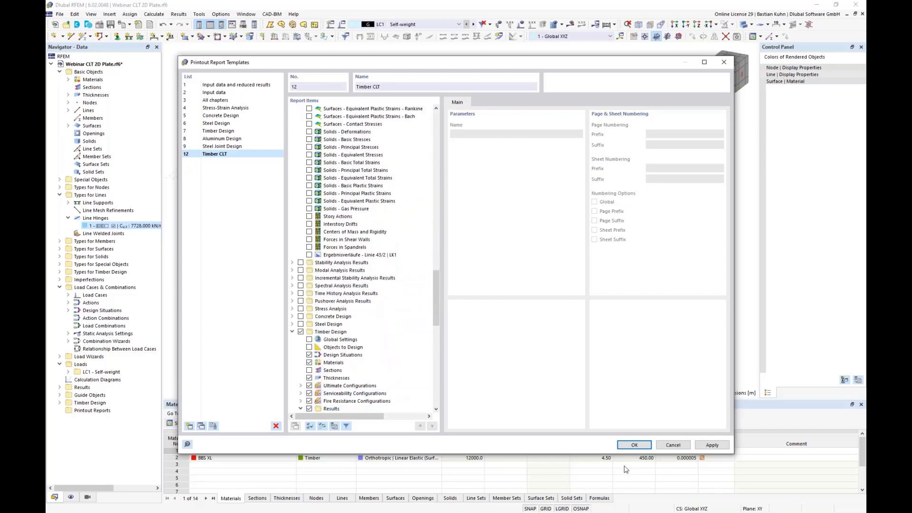
click(630, 445)
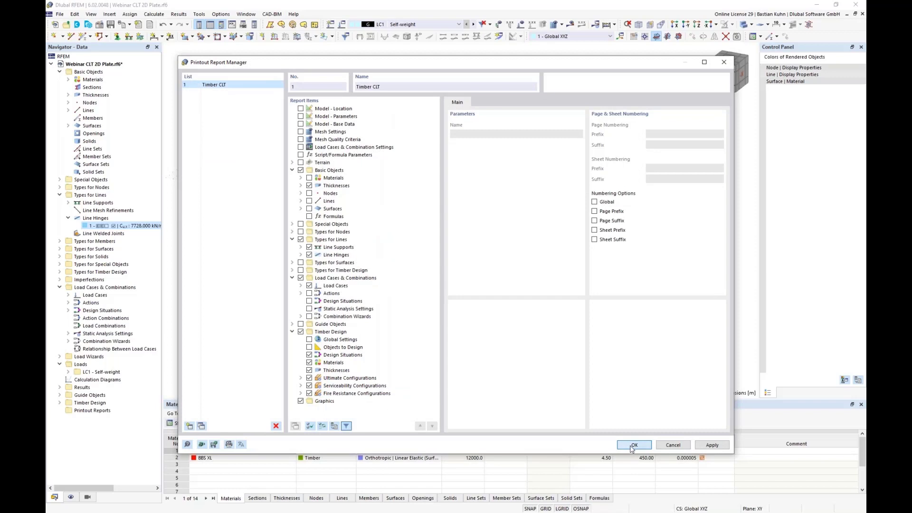
- Accept the printout report settings and open the Timber CLT report
click(634, 446)
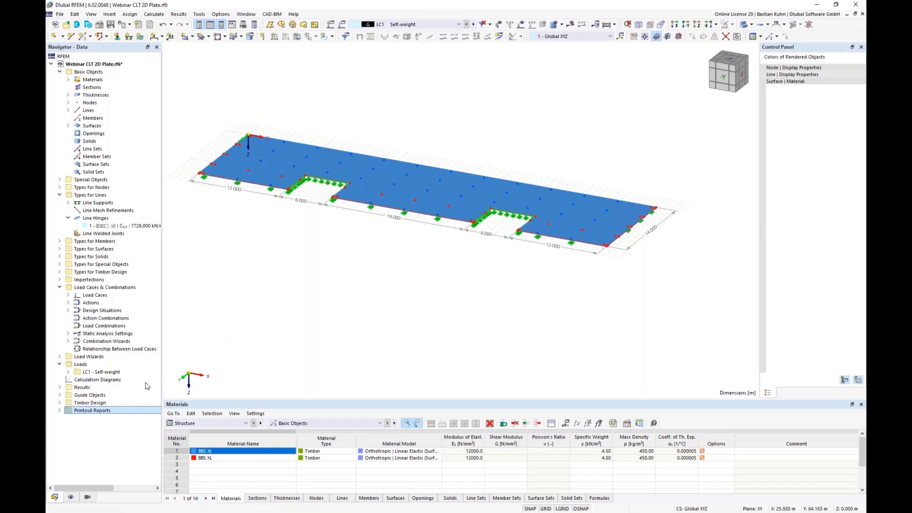
click(59, 410)
double_click(88, 419)
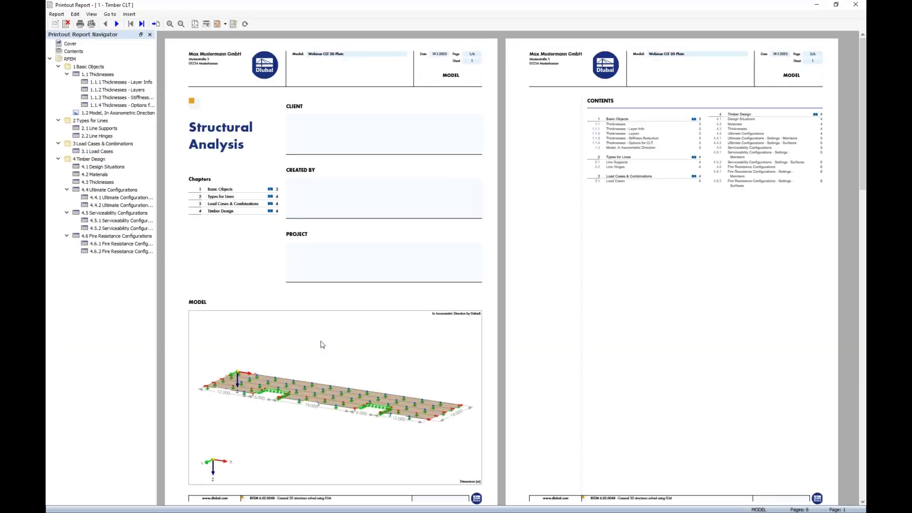
- Move the Timber CLT printout report window aside and return to the model window
scroll(322, 344, down, 1)
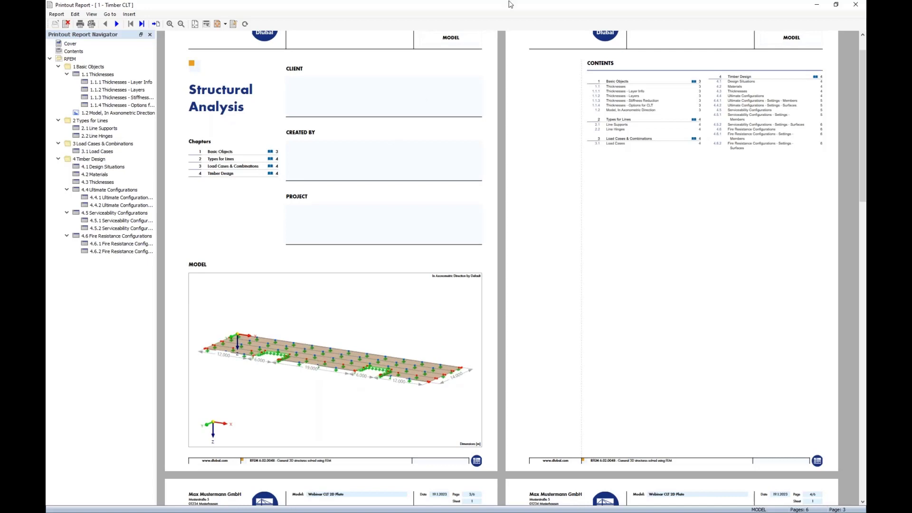
drag(509, 9, 550, 20)
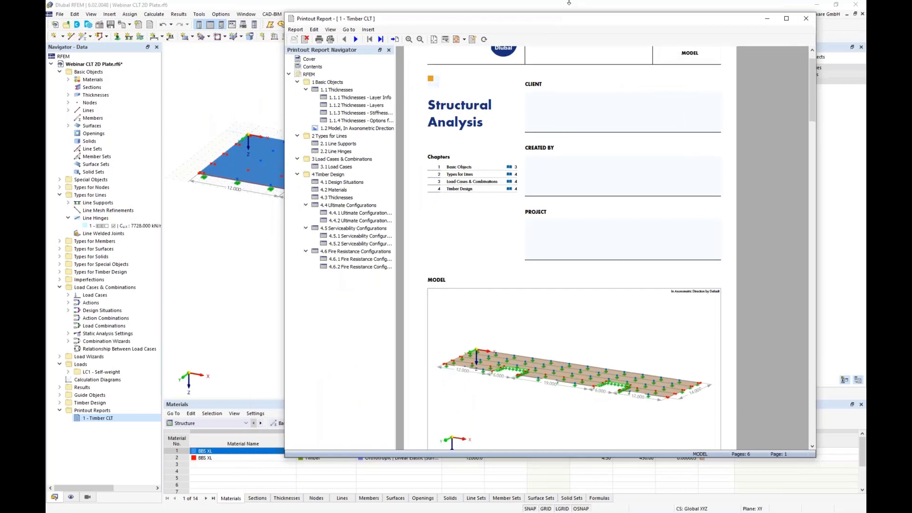
double_click(550, 13)
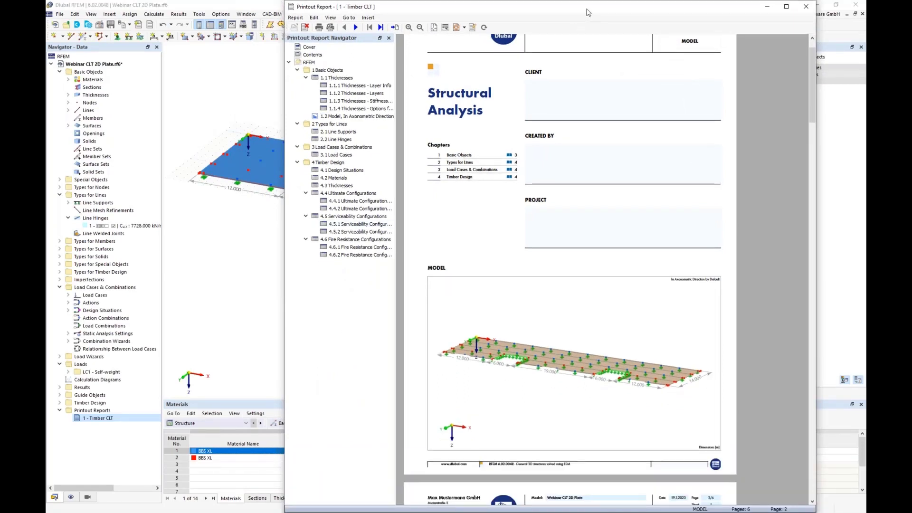
drag(587, 12, 635, 12)
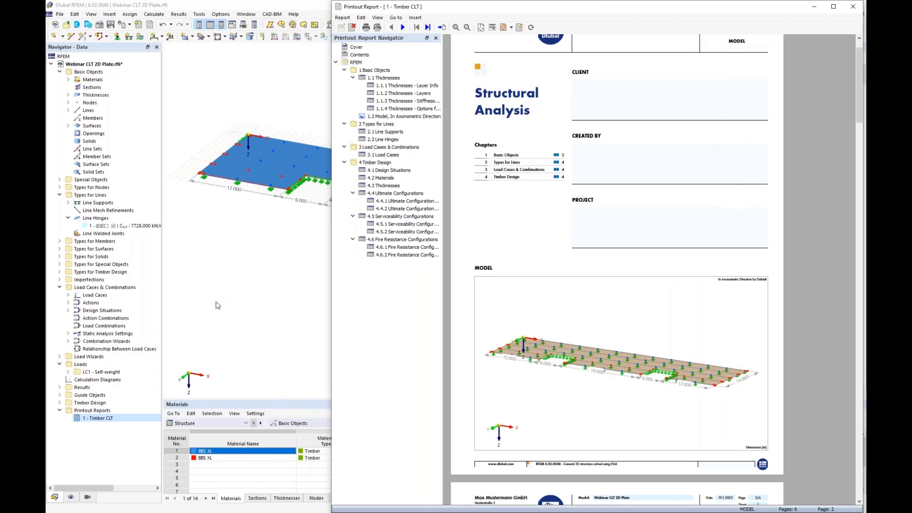
click(245, 274)
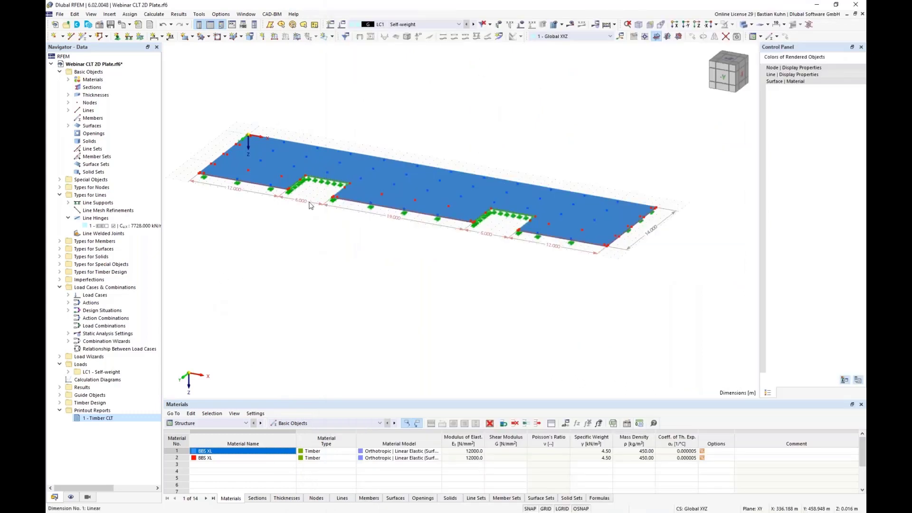
- Hide the plate's dimensions and show the model as a wireframe
right_click(310, 204)
mouse_move(359, 279)
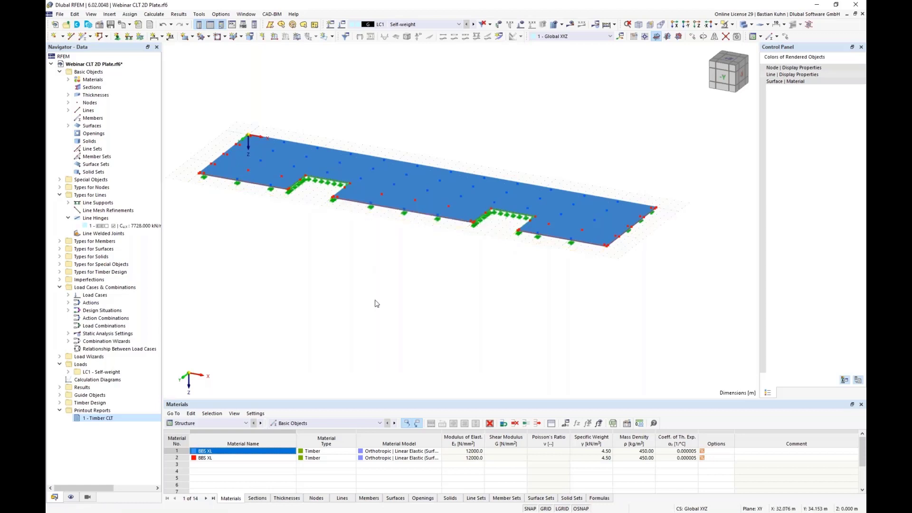
click(373, 261)
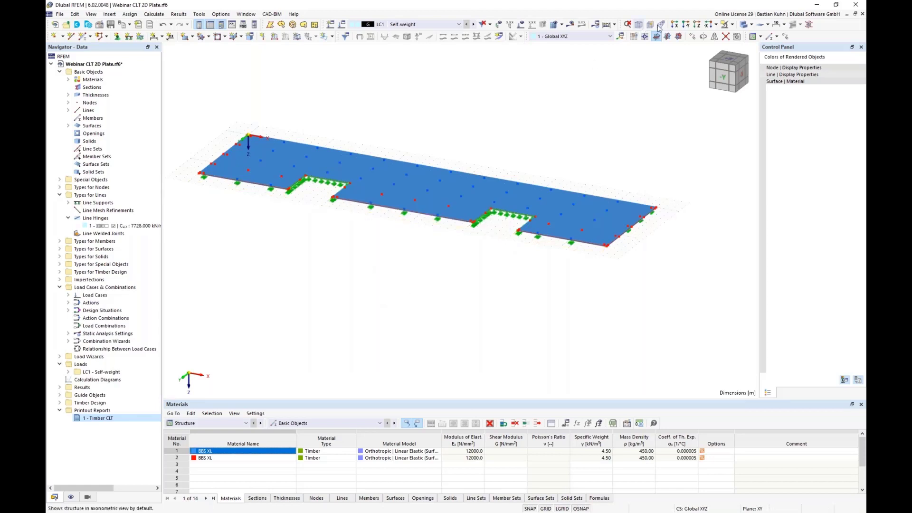
click(744, 25)
click(743, 24)
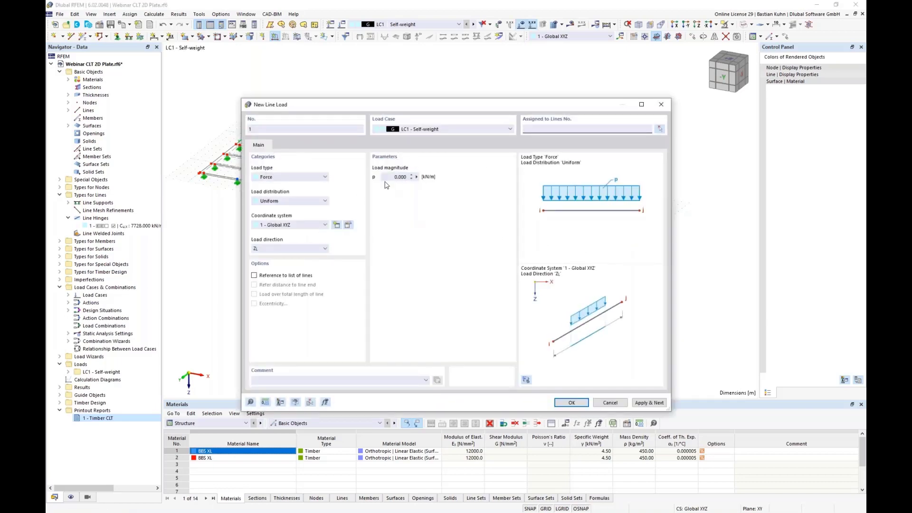
- Apply a uniform line load of 1 kN/m in direction YL to the plate's rear edge, line 4, in load case LC1
click(400, 176)
text(1)
click(314, 250)
click(285, 272)
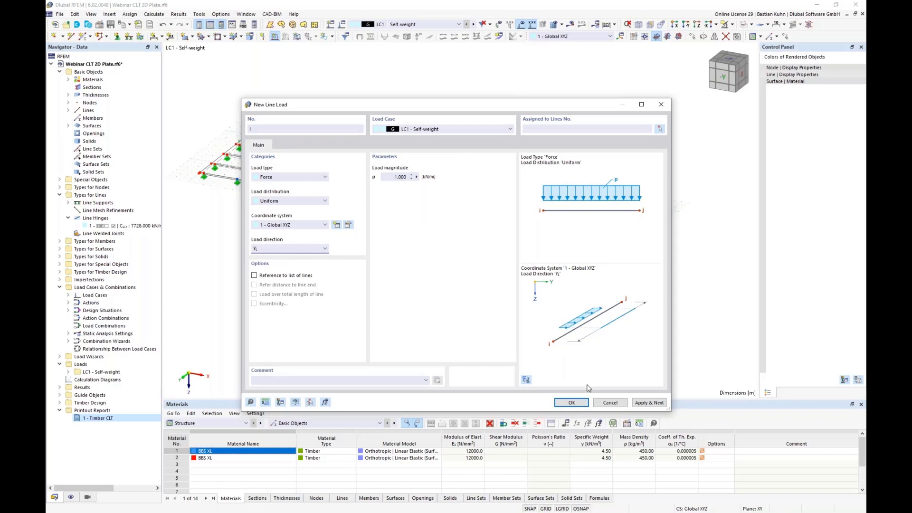
click(571, 402)
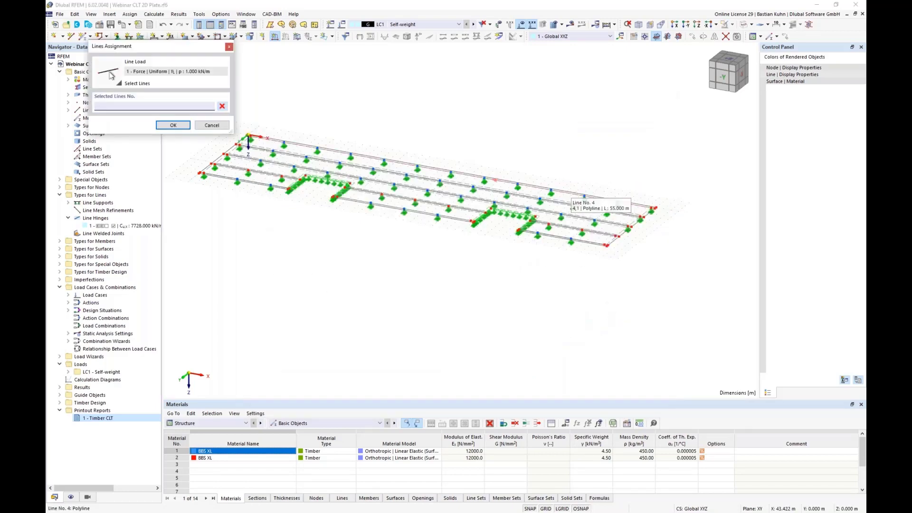
click(568, 195)
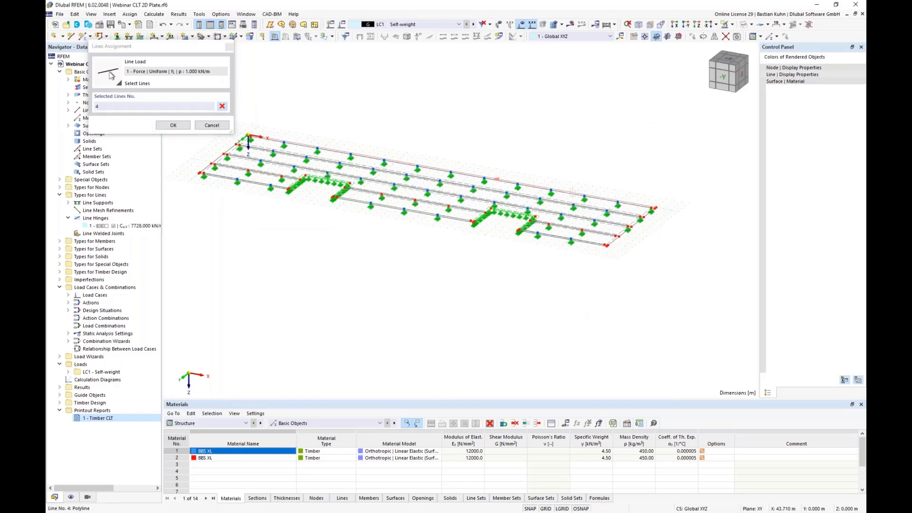
click(174, 126)
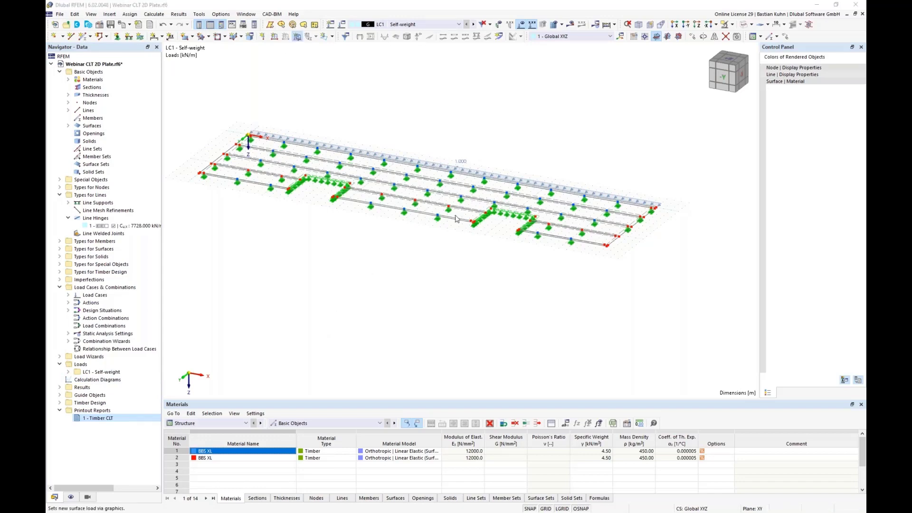
- Apply a uniform surface load of 1 kN/m² in direction ZA to all of the plate's surfaces in load case LC1
click(385, 170)
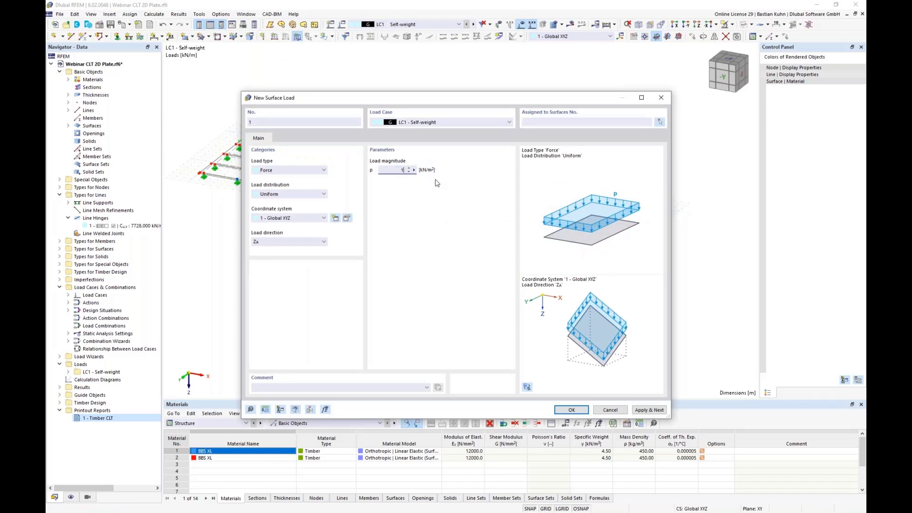
key(Return)
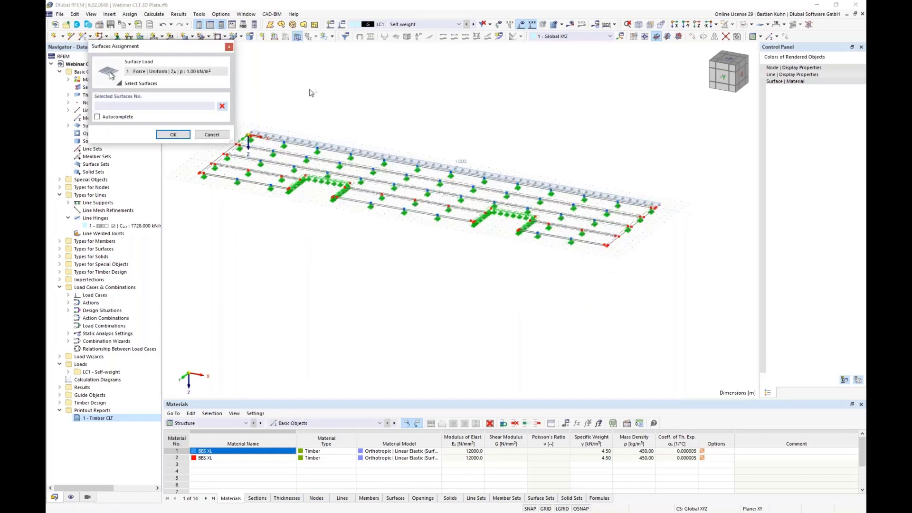
scroll(414, 91, down, 2)
drag(304, 70, 649, 236)
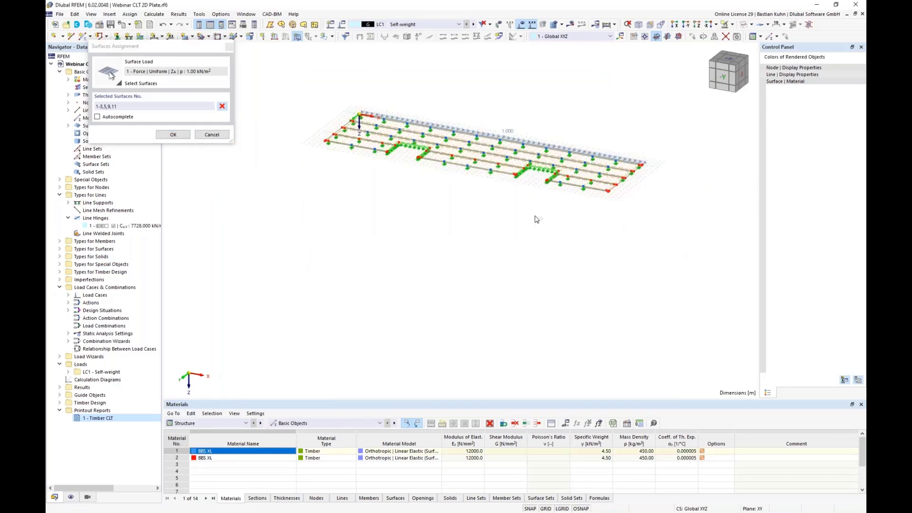
click(173, 135)
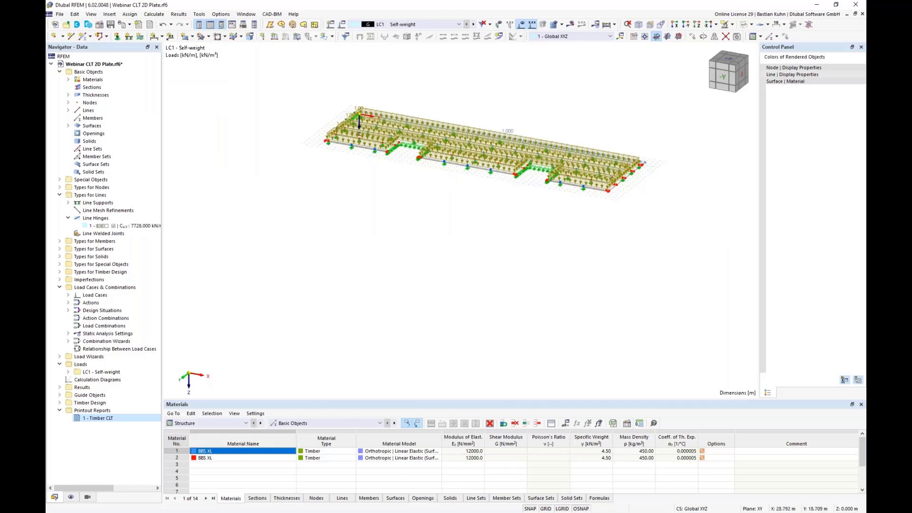
- Create load cases LC2 to LC5 with the action category Imposed loads - category A: domestic, residential areas
middle_drag(447, 179, 411, 211)
click(330, 25)
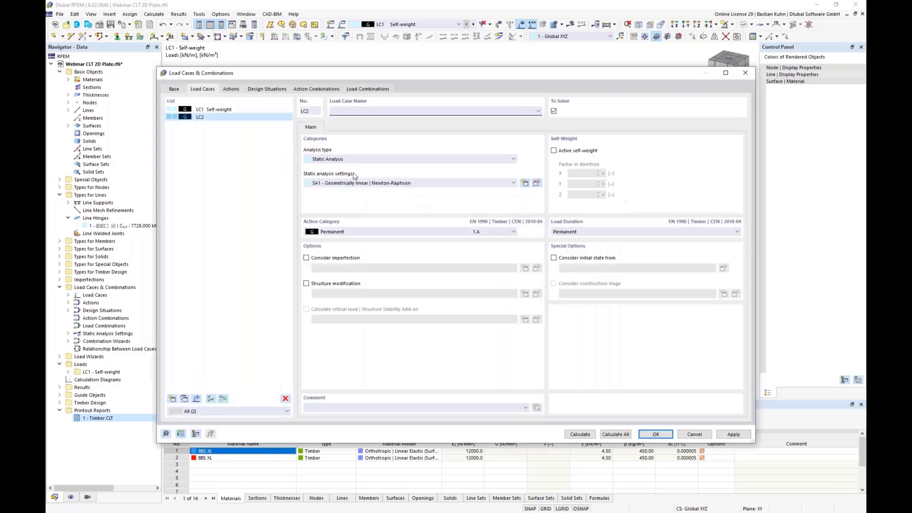
click(339, 232)
click(341, 260)
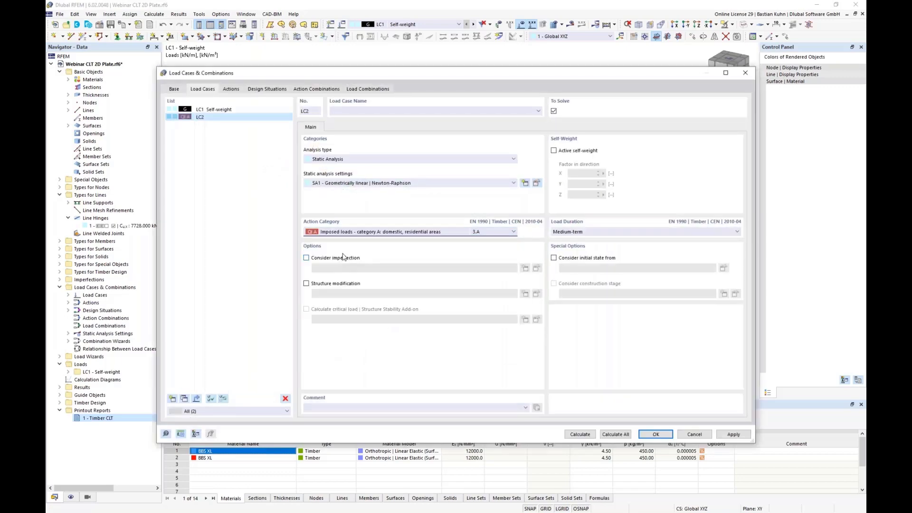
click(174, 400)
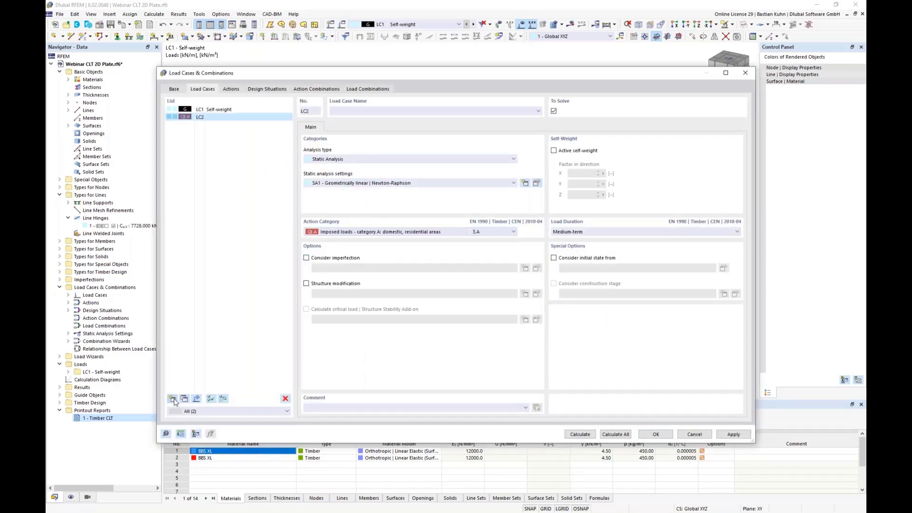
click(173, 399)
click(173, 399)
click(173, 399)
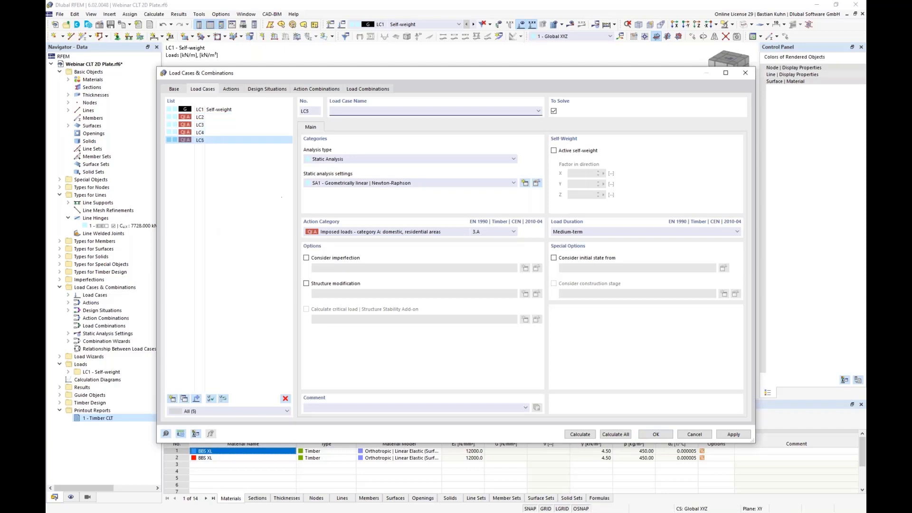
click(654, 434)
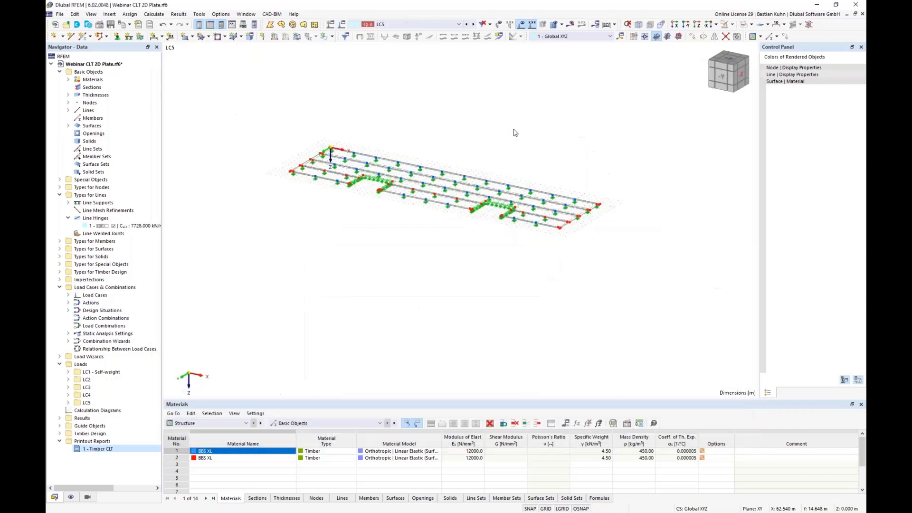
- Define a uniform surface load of 1.5 kN/m² in load case LC2 and assign it to surface 1
click(455, 24)
click(448, 39)
click(296, 37)
drag(386, 171, 441, 191)
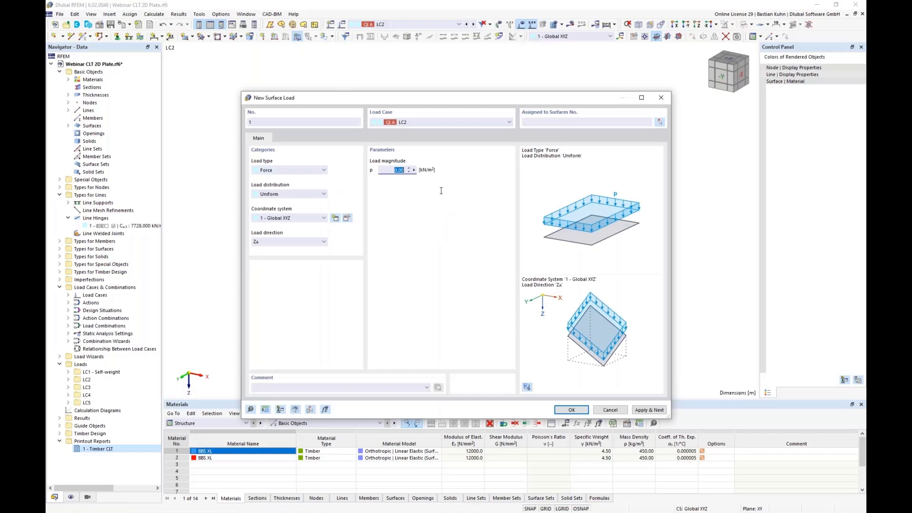
text(1,5)
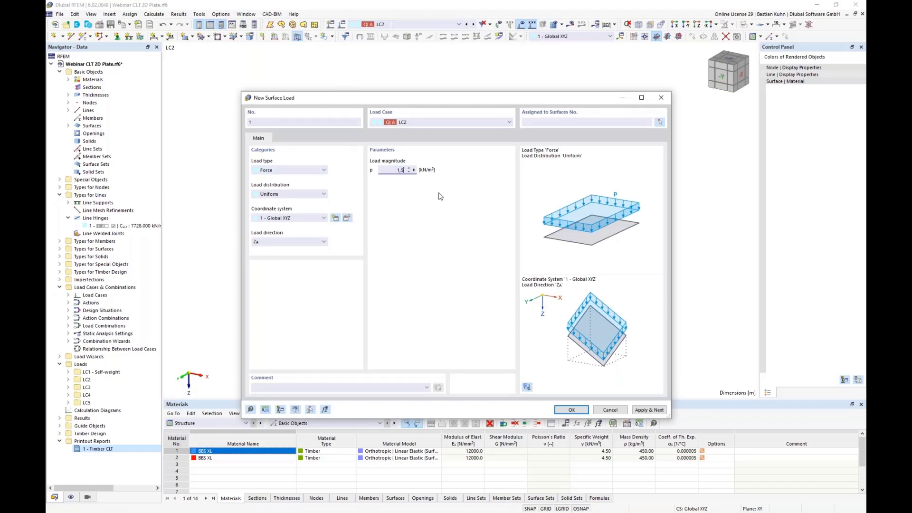
click(661, 122)
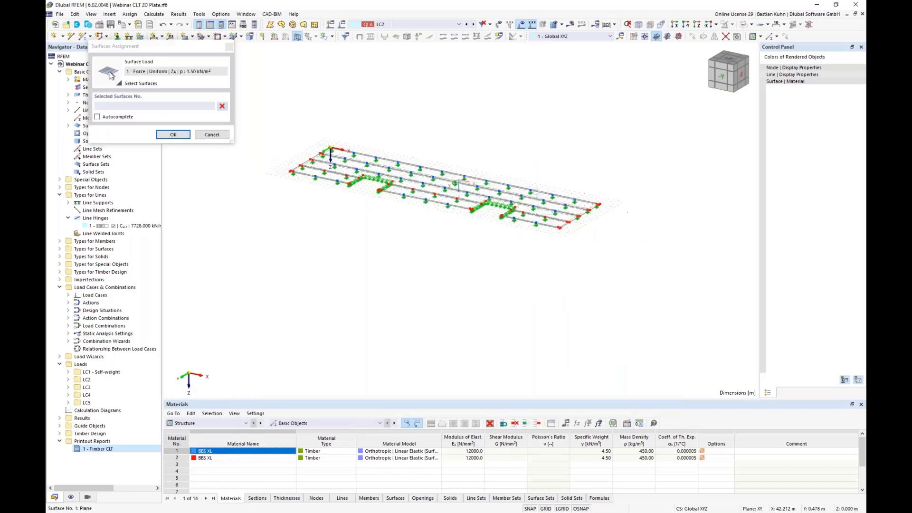
click(174, 135)
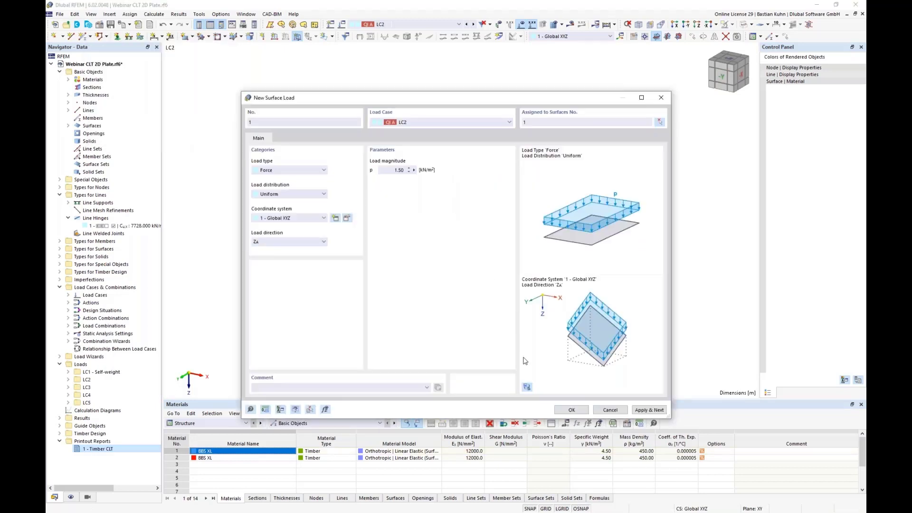
- Apply the 1.5 kN/m² surface load in load case LC3 to surface 2
click(510, 122)
click(508, 143)
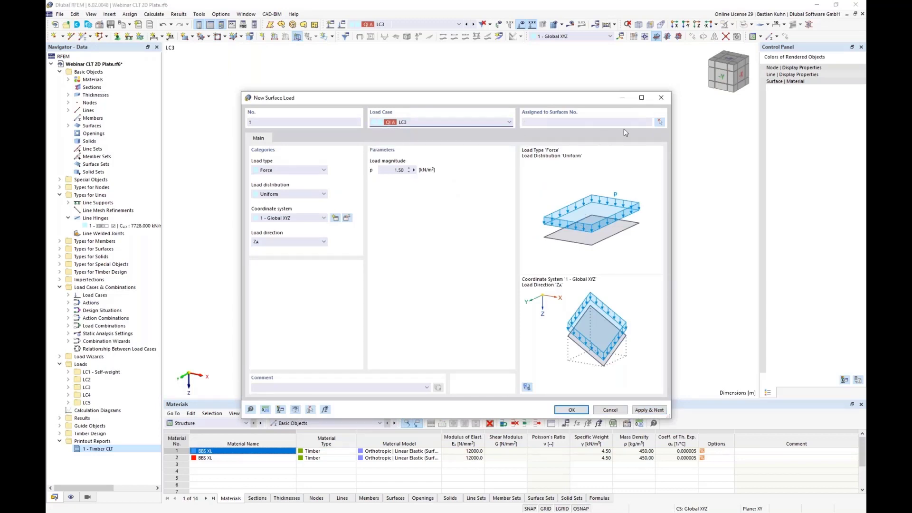
click(660, 124)
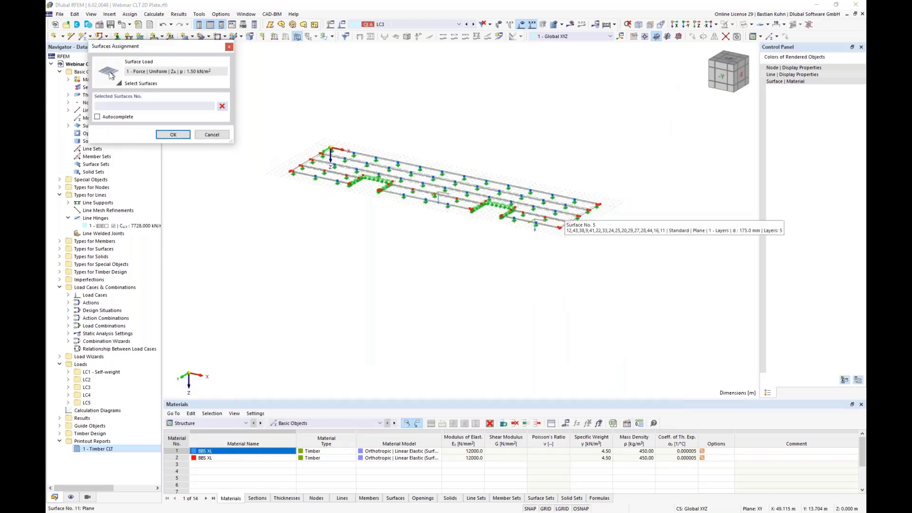
click(446, 193)
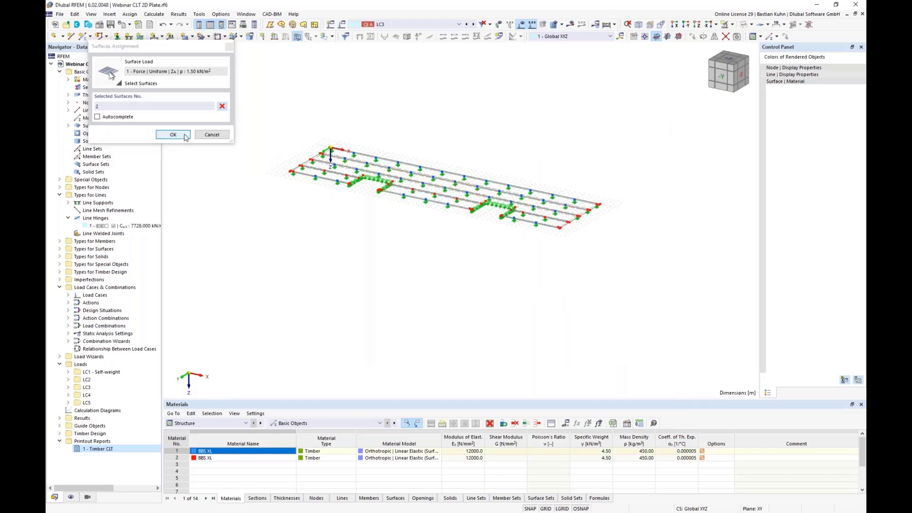
key(Return)
click(639, 411)
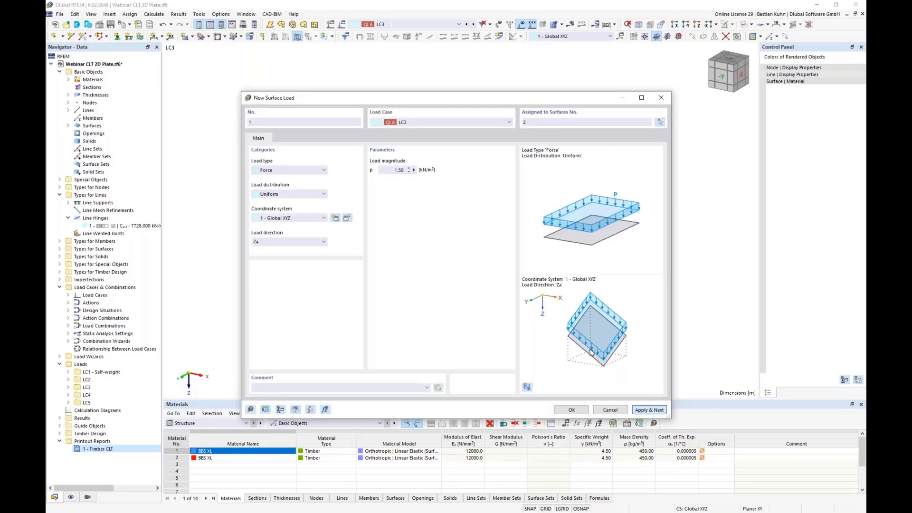
- Apply the 1.5 kN/m² surface load in load case LC4 to surface 5
click(472, 122)
click(404, 153)
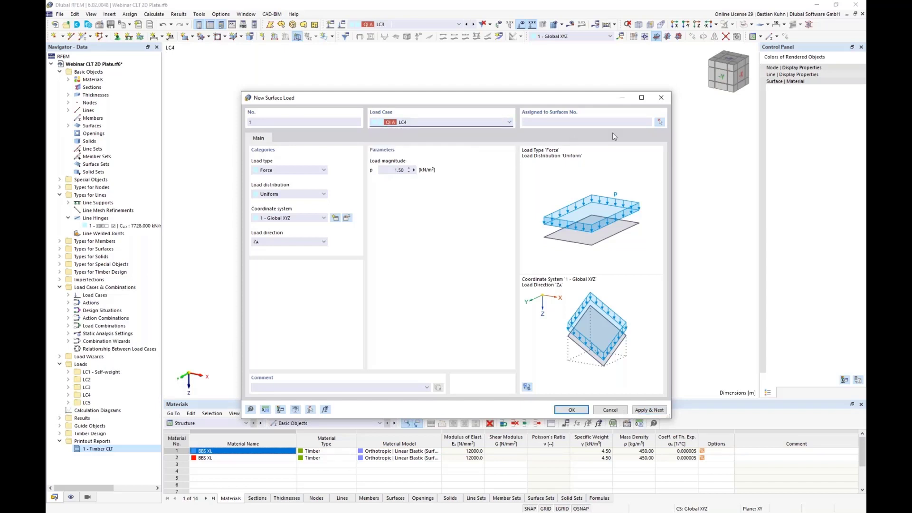
click(660, 122)
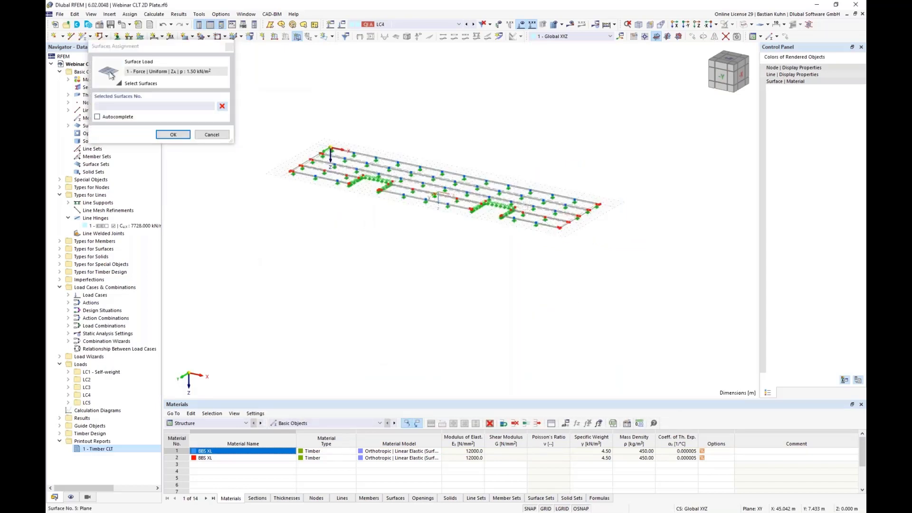
click(173, 134)
click(636, 412)
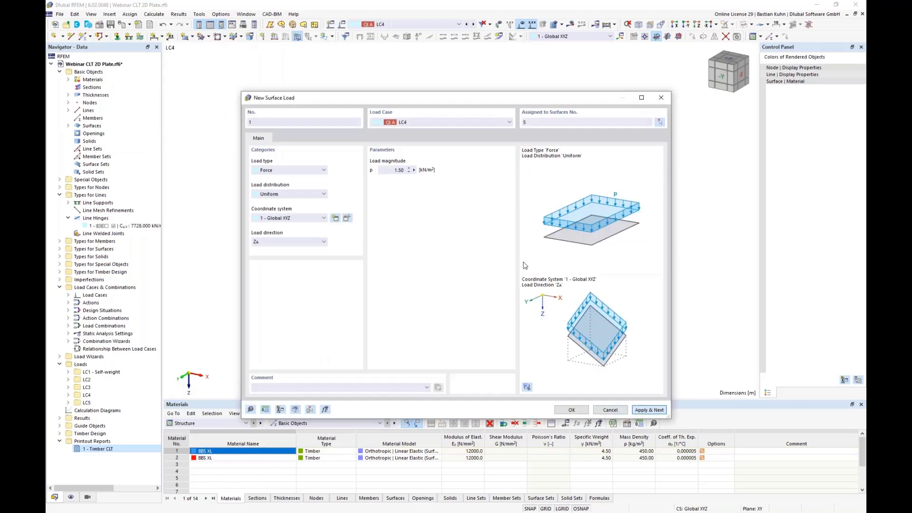
- Assign the 1.5 kN/m² surface load in load case LC5 to surface 3
click(469, 123)
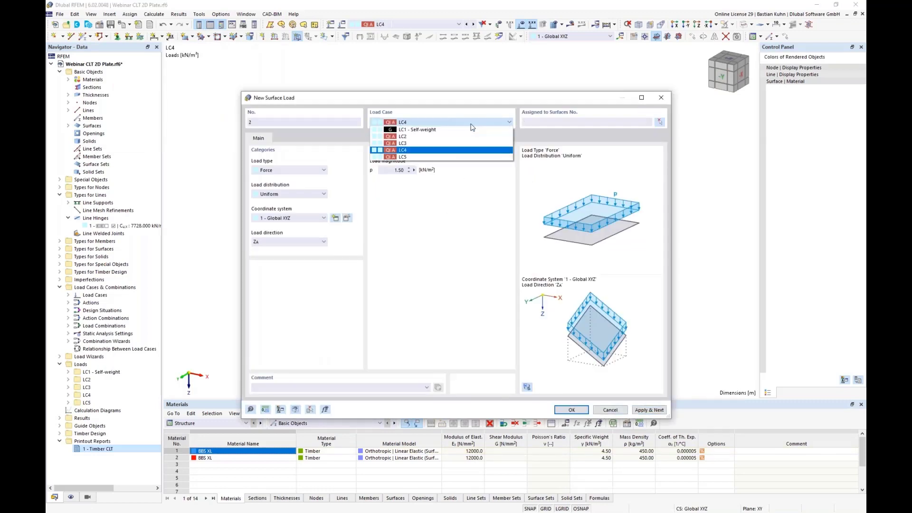
click(466, 157)
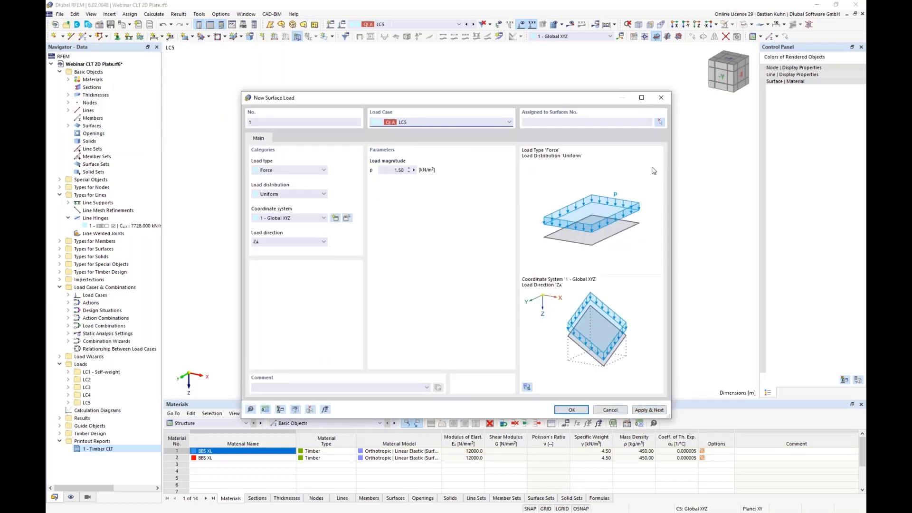
click(660, 122)
click(312, 170)
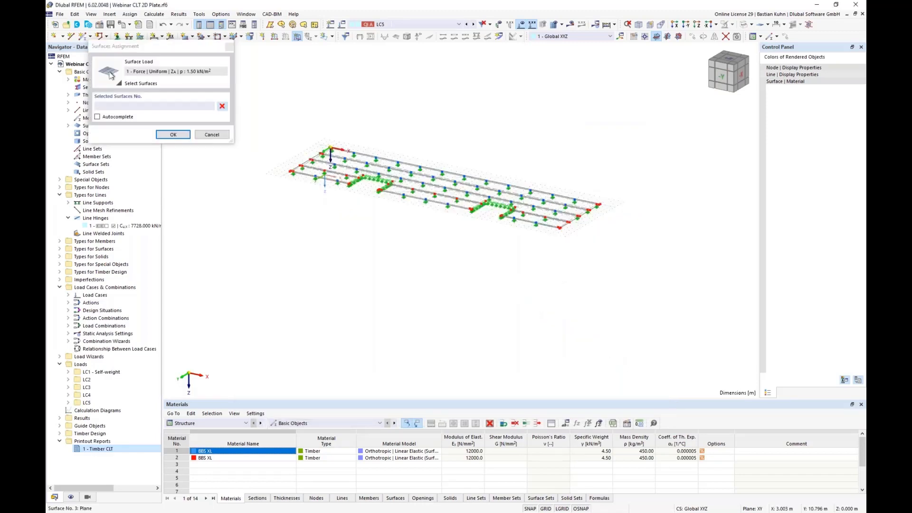
- Apply the 1.50 kN/m² uniform surface load to surfaces 3, 9 and 11 in LC5, and check the loads back to LC2
click(428, 198)
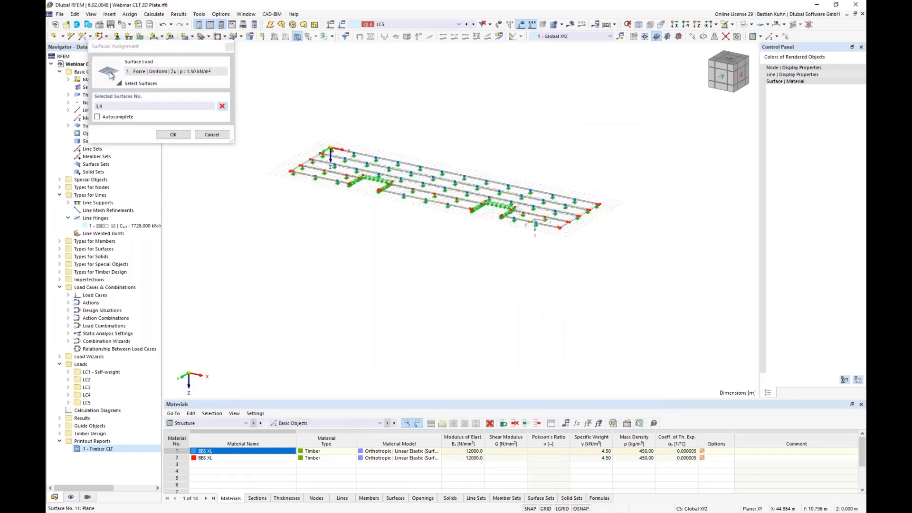
click(173, 135)
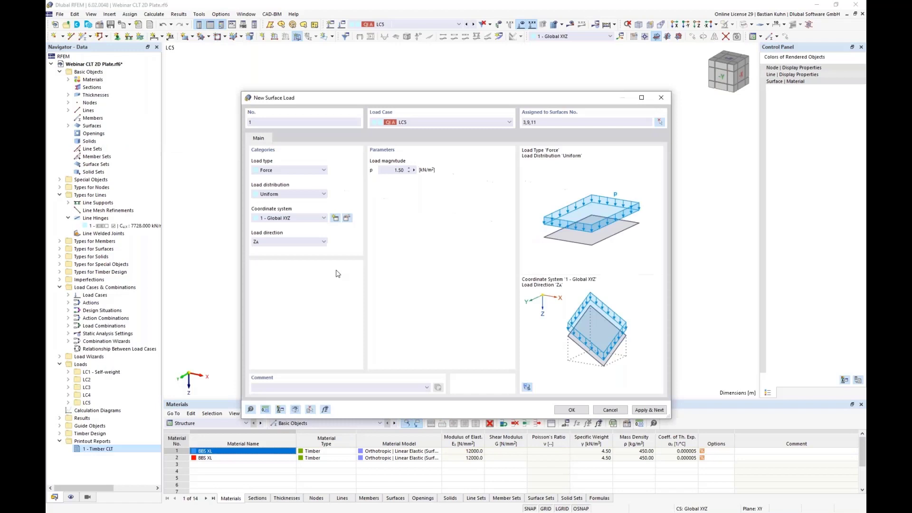
click(558, 409)
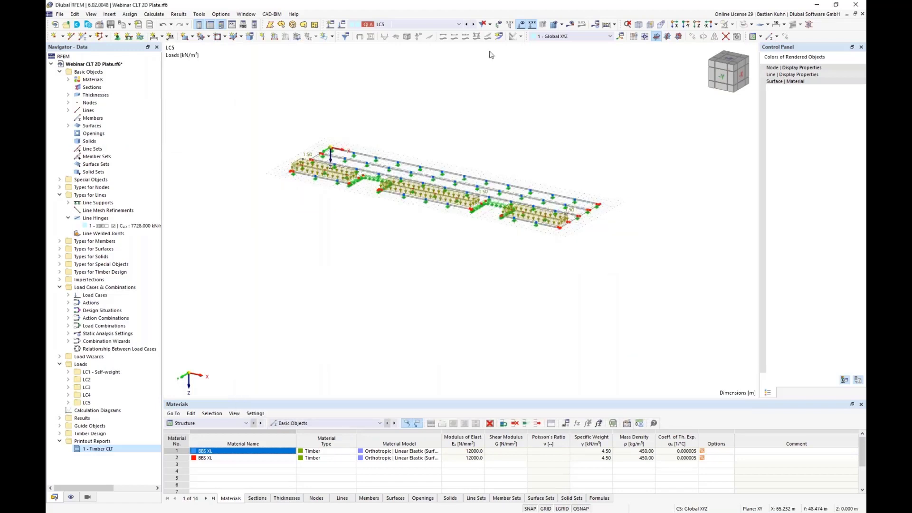
click(468, 24)
click(468, 24)
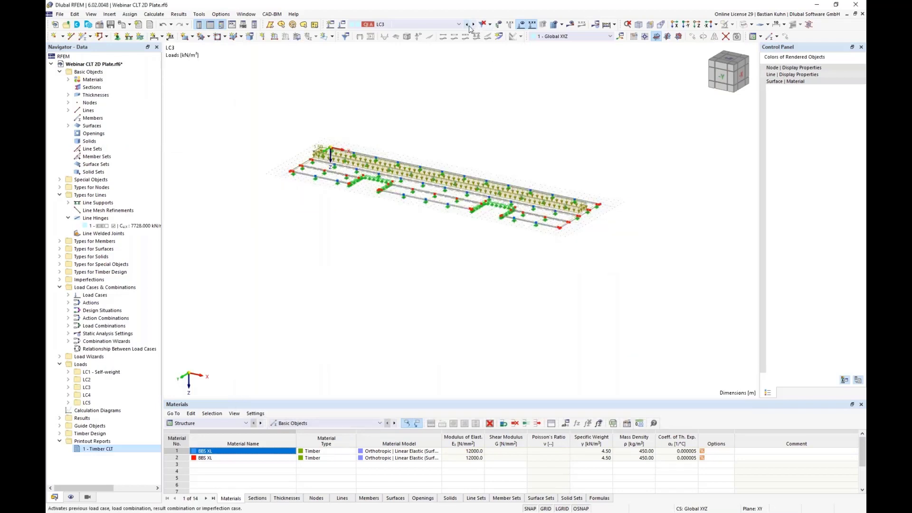
click(468, 25)
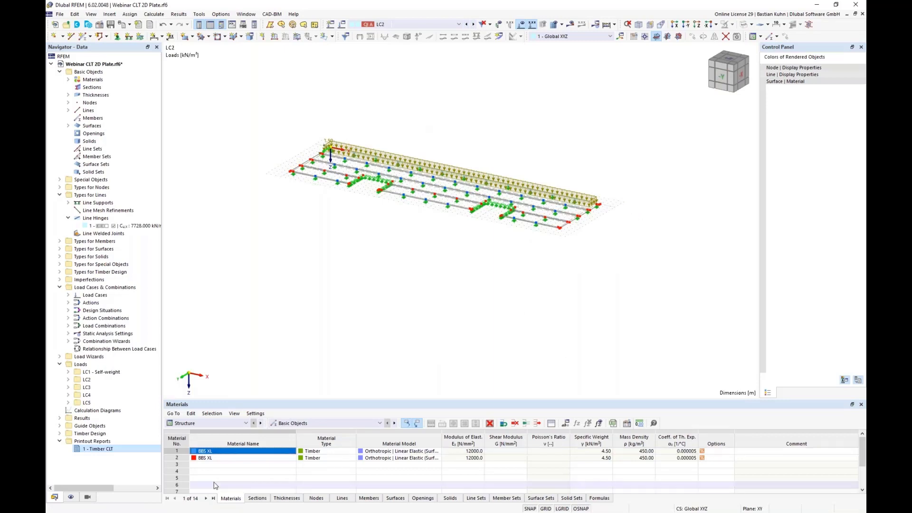
- Delete the SLS - Characteristic design situation DS2 from the load cases and combinations
right_click(116, 288)
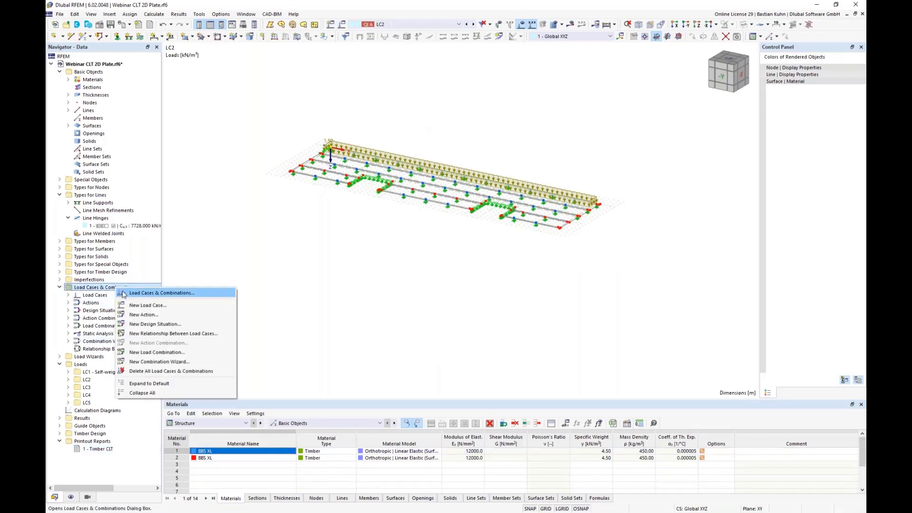
click(142, 293)
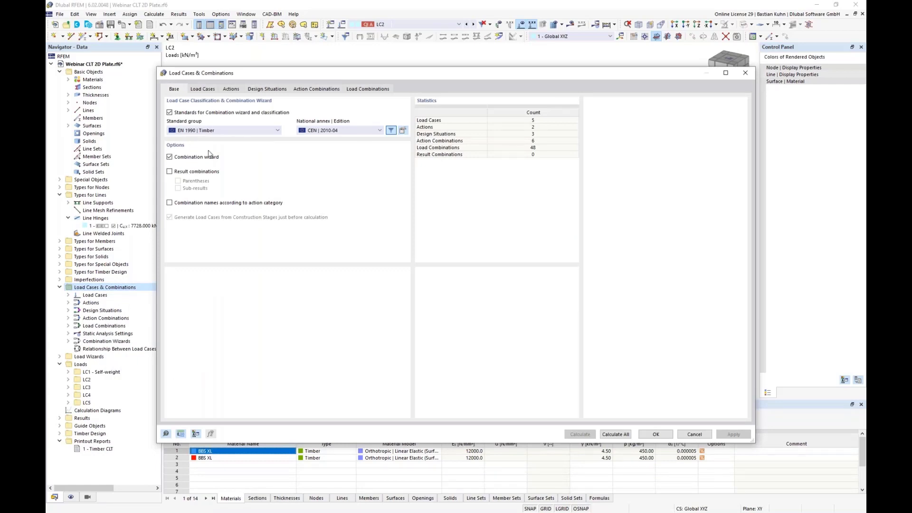
click(264, 90)
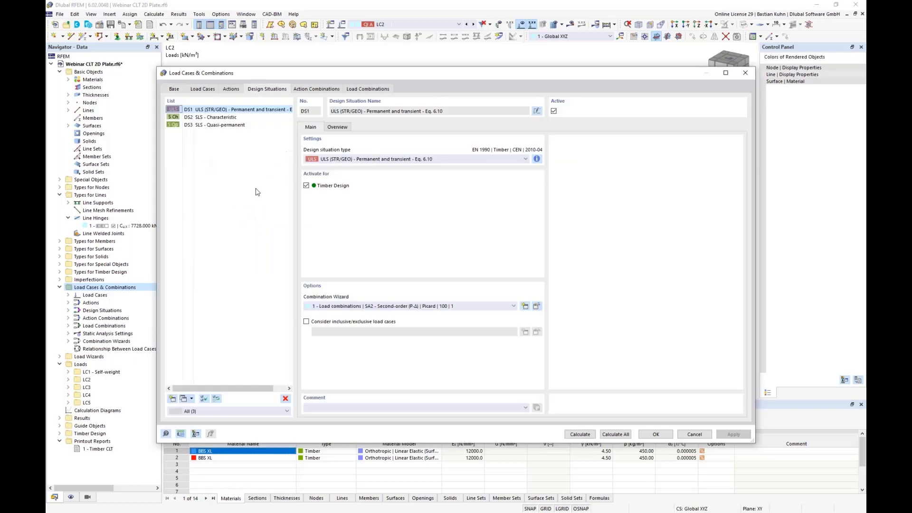
click(216, 117)
click(285, 398)
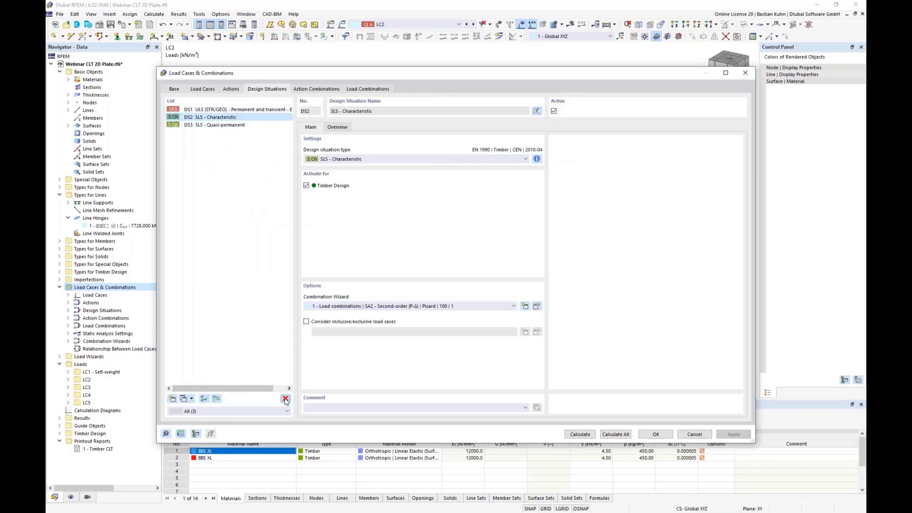
click(453, 292)
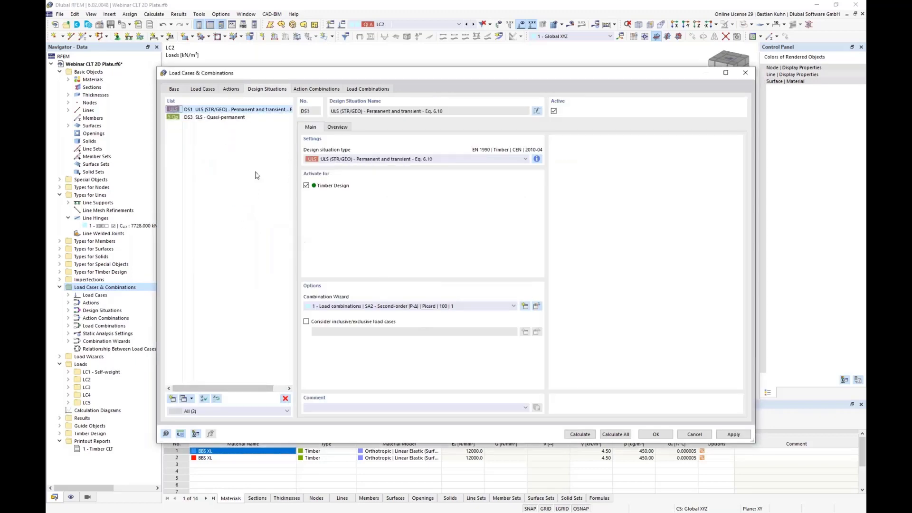
- Assign combination wizard 2 (SA1 - Geometrically linear | Newton-Raphson) to design situations DS1 and DS3, and generate the load combinations
shift+click(224, 118)
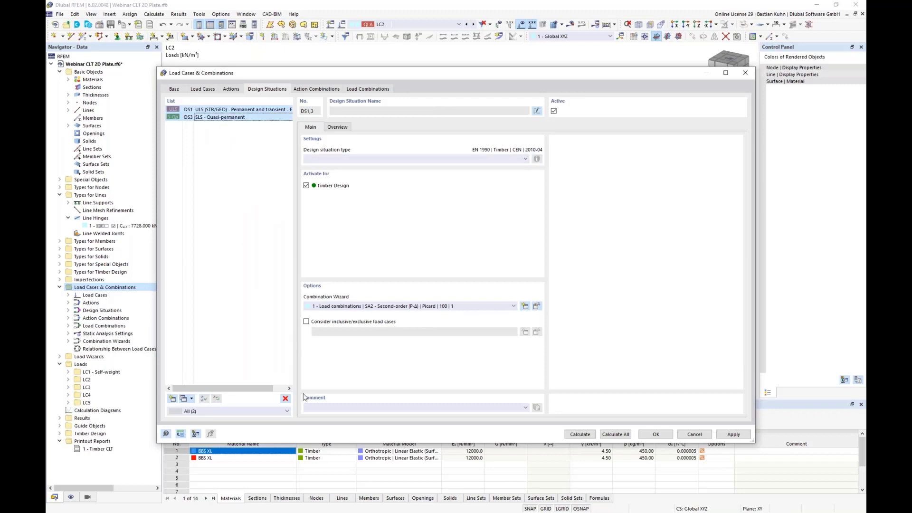
click(441, 307)
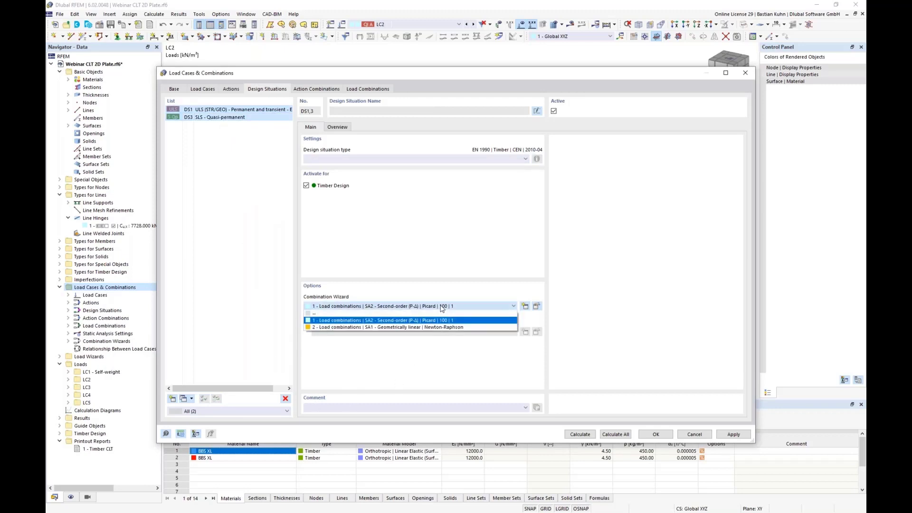
click(440, 328)
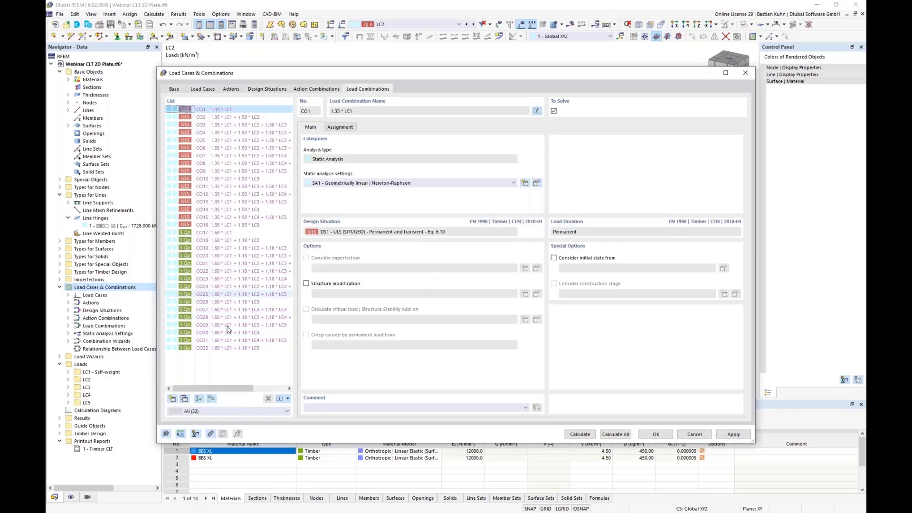
click(654, 435)
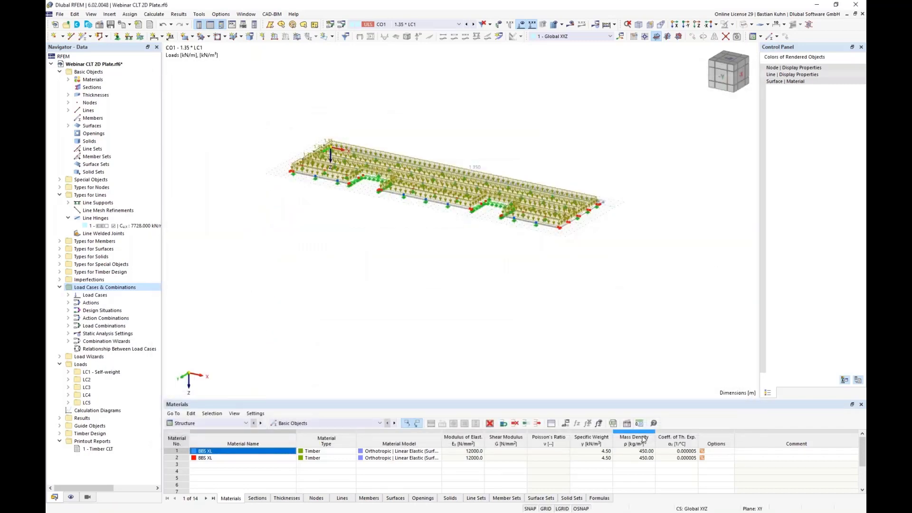
- Show the Timber Design input data in the table, and open all surfaces of the model for joint editing with the loads hidden
click(208, 423)
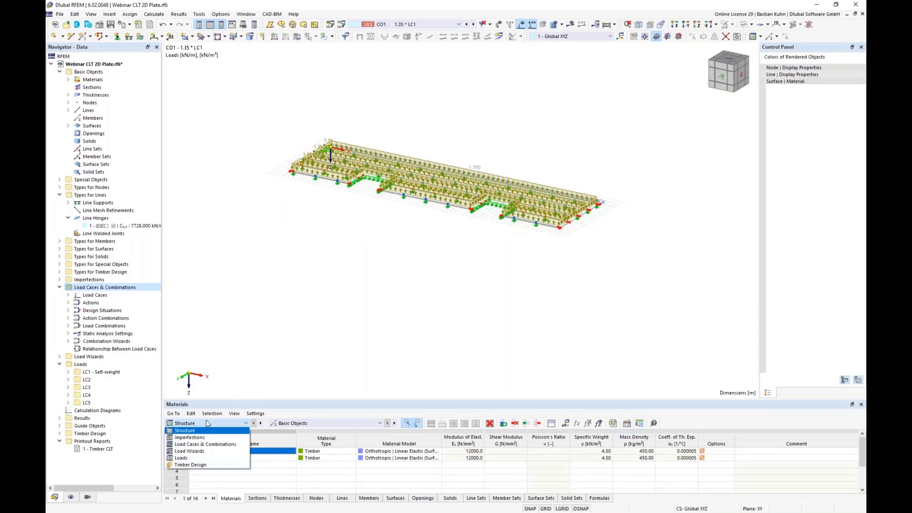
click(207, 464)
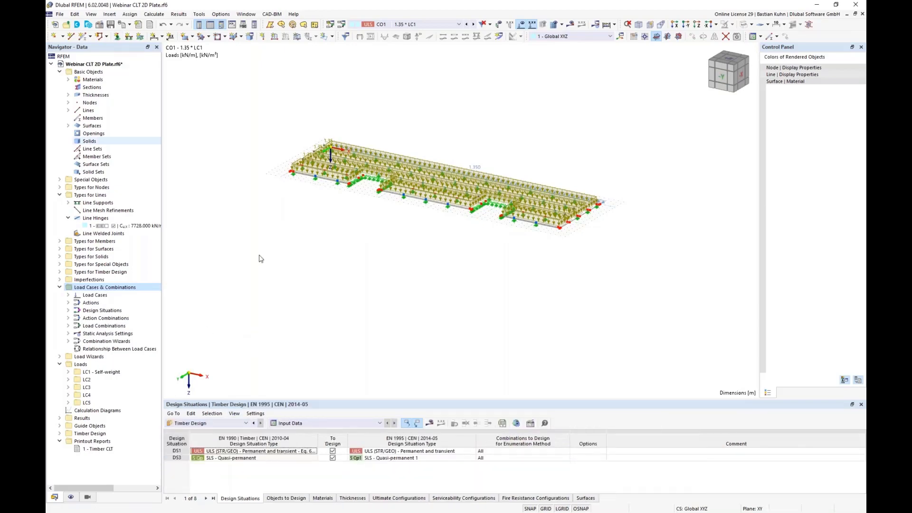
middle_drag(365, 215, 394, 223)
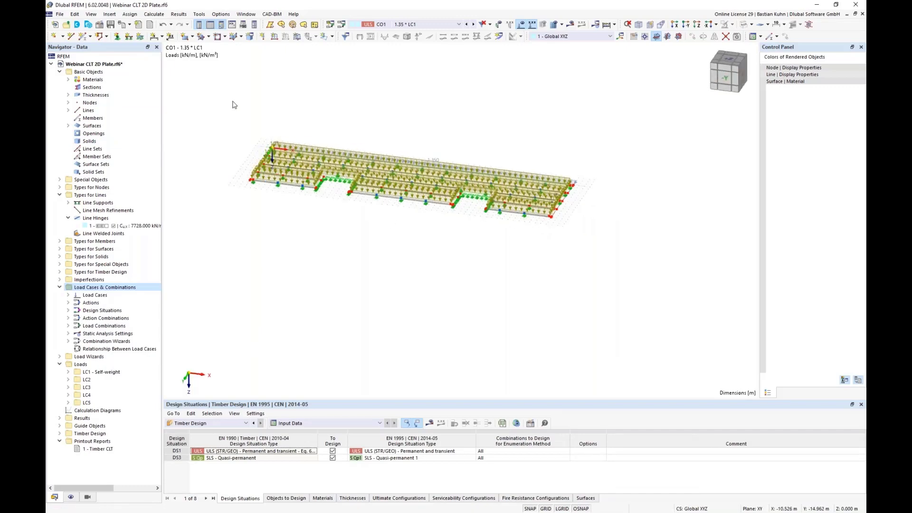
drag(231, 100, 597, 241)
scroll(572, 205, up, 5)
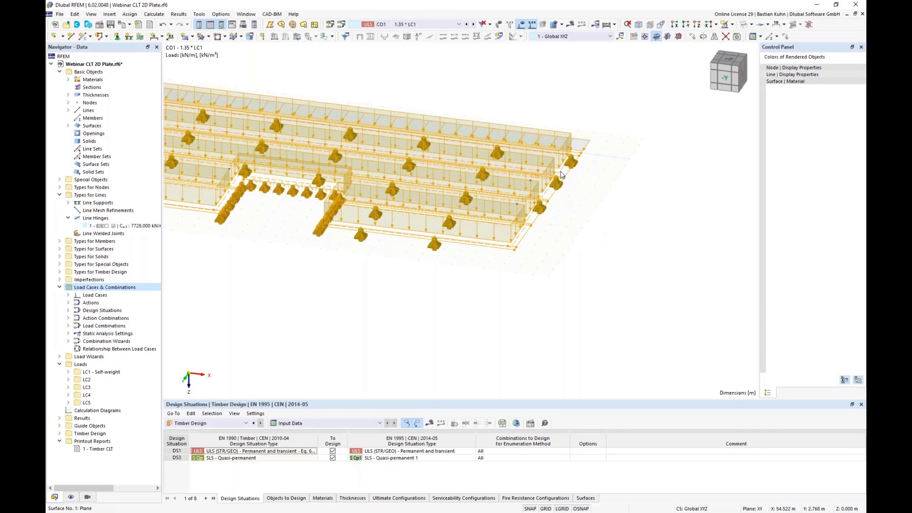
right_click(562, 175)
click(524, 27)
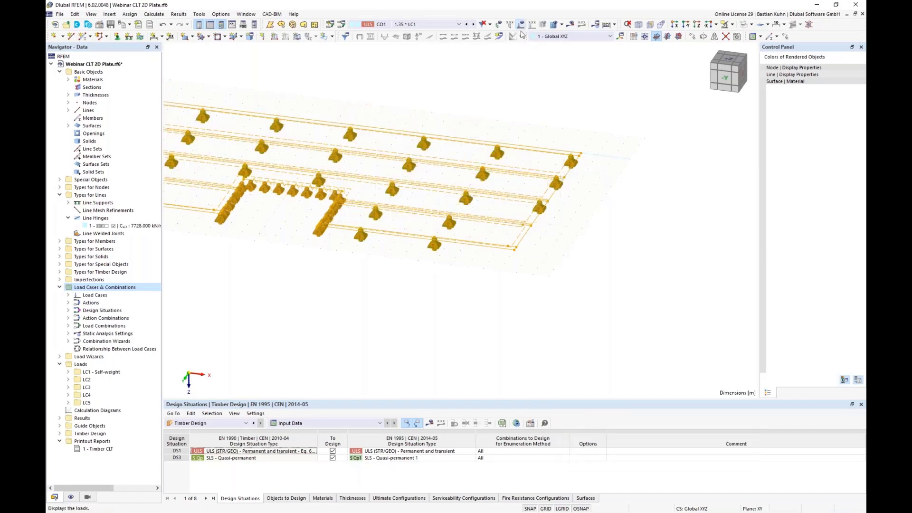
right_click(521, 170)
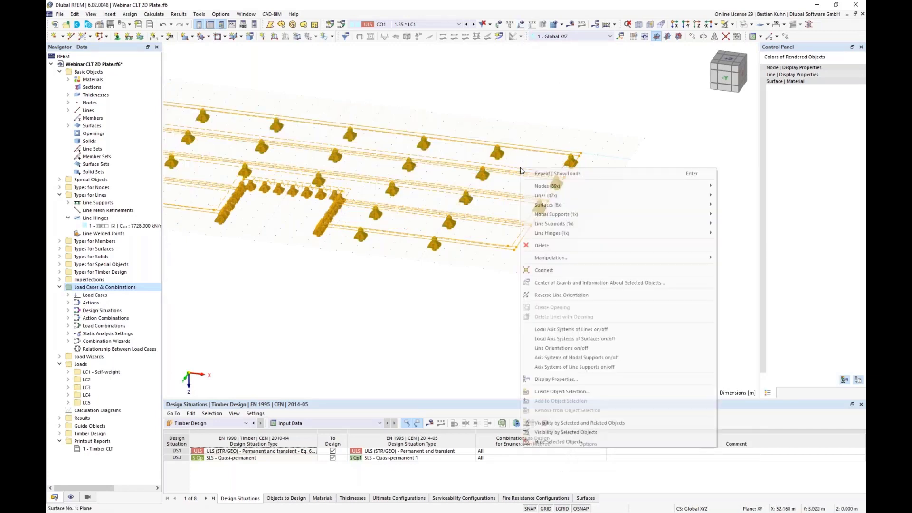
mouse_move(541, 190)
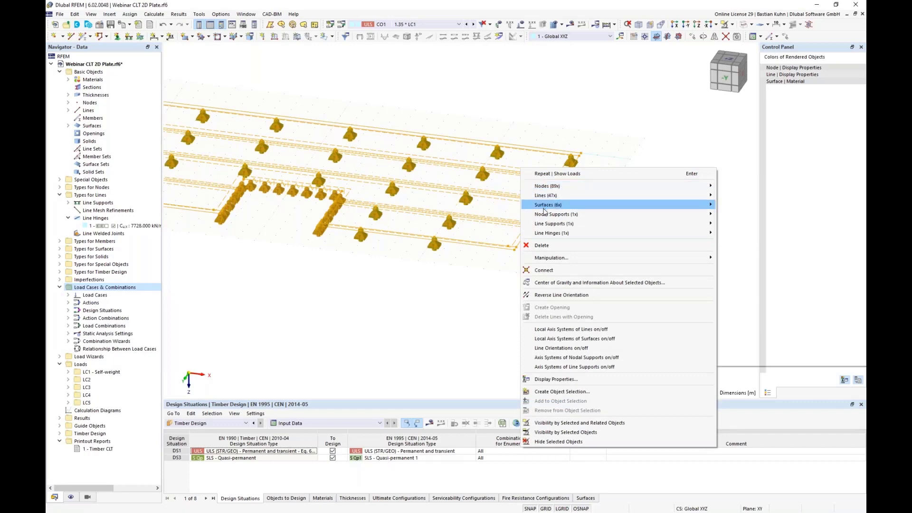
mouse_move(545, 209)
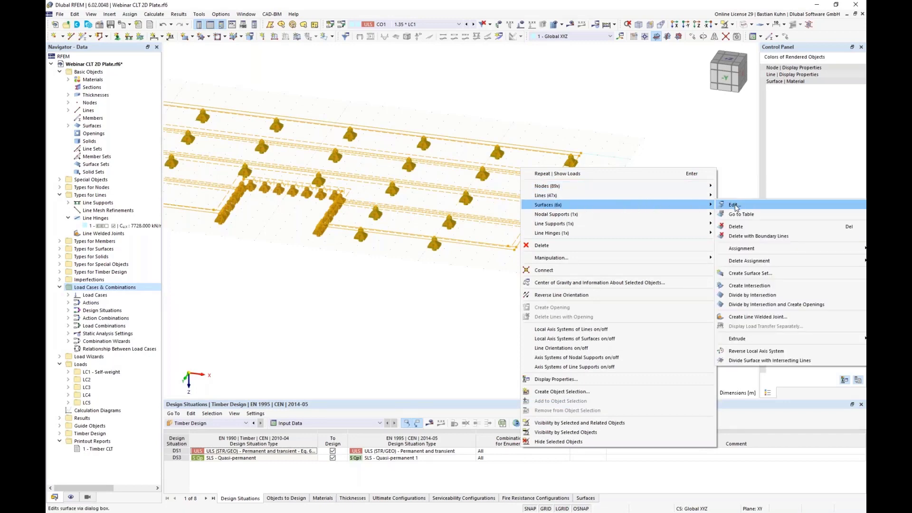
click(735, 206)
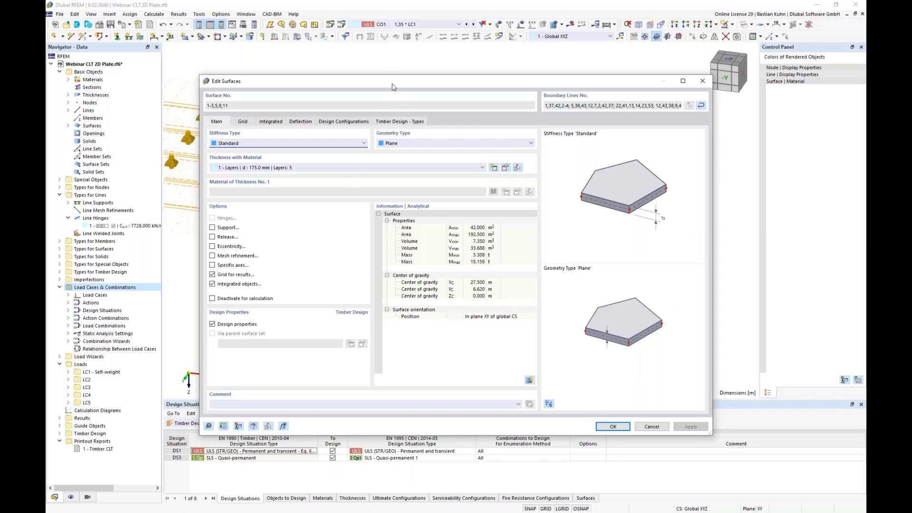
drag(396, 82, 633, 48)
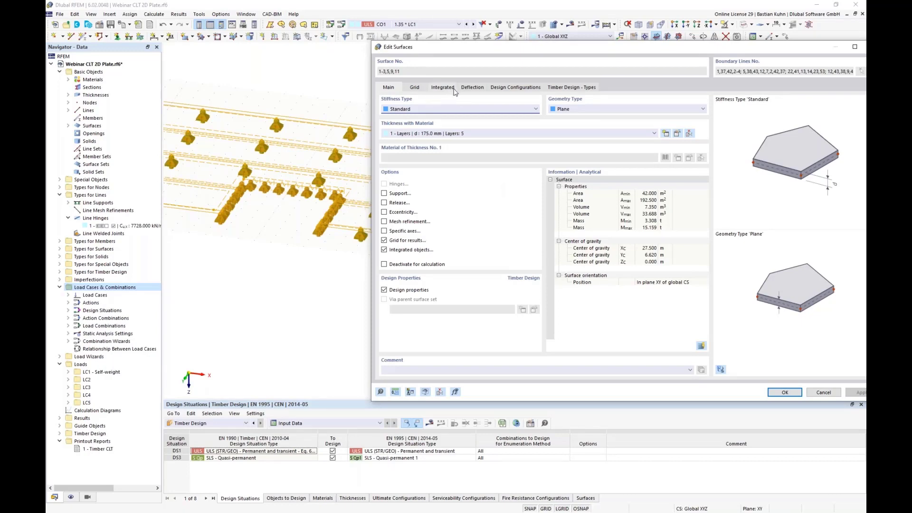
- Define the surfaces' deflection reference length manually as 5.000 m, keeping Undeformed system as the displacement reference
click(469, 88)
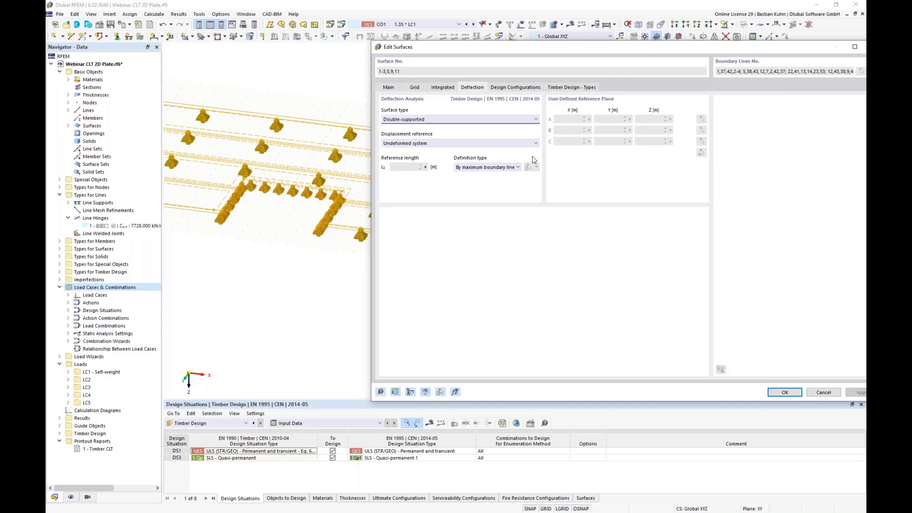
click(483, 143)
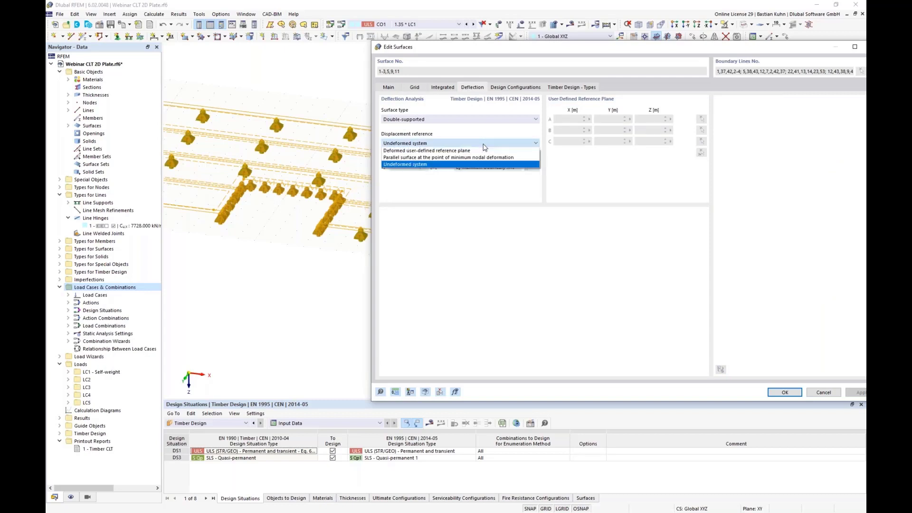
click(485, 140)
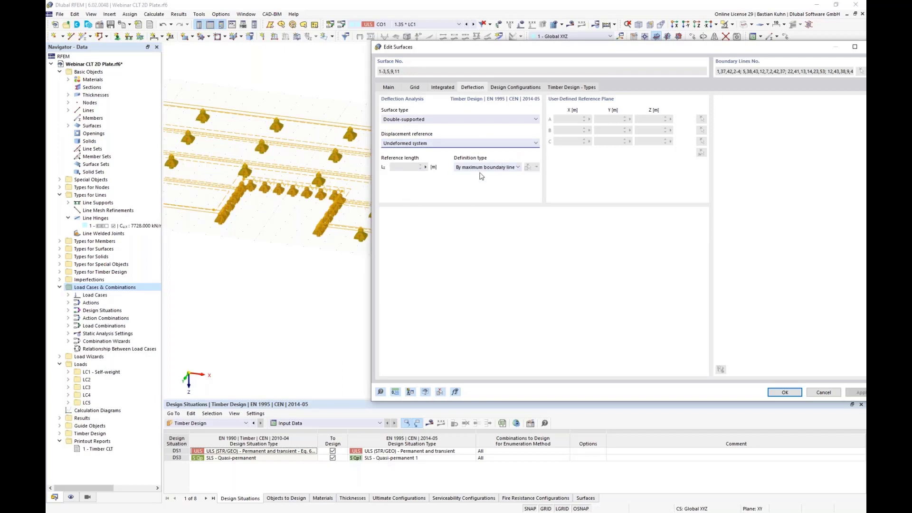
click(489, 168)
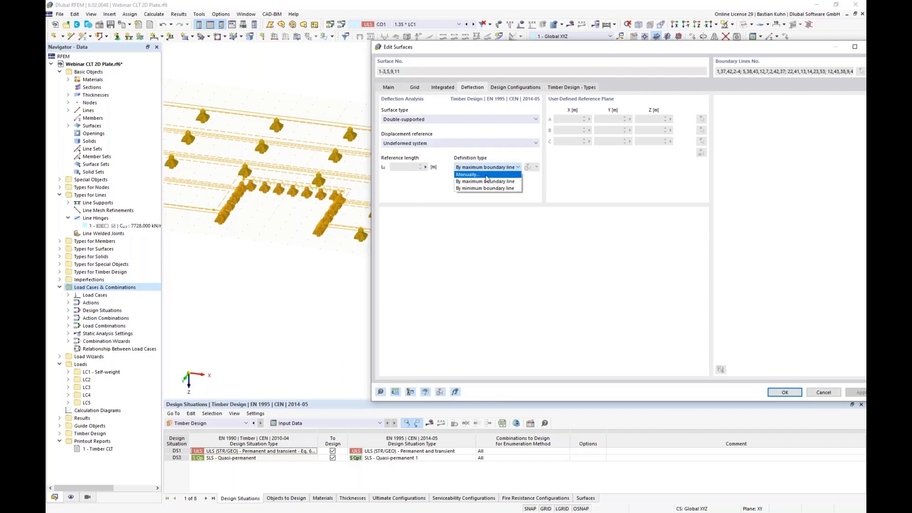
click(484, 190)
key(Down)
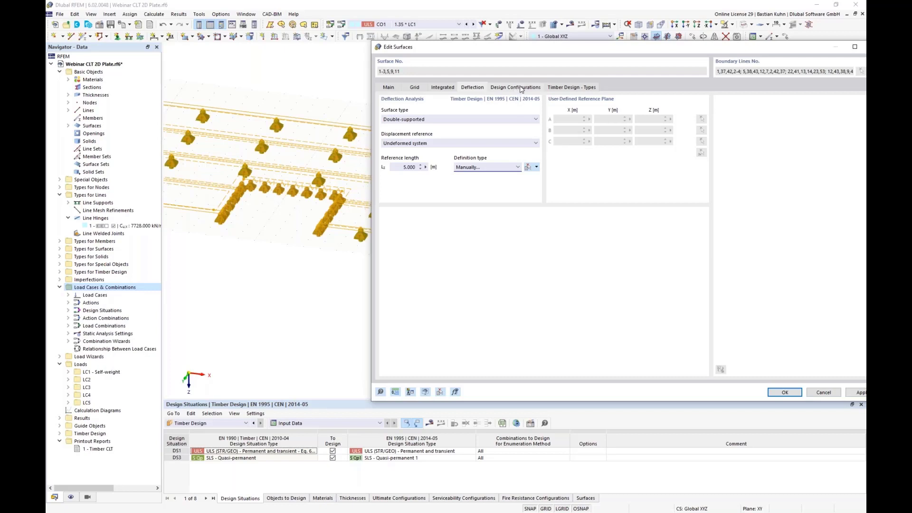
- Examine the default ultimate configuration's limit values for surfaces, its system strength factor option and its standard parameters
click(521, 89)
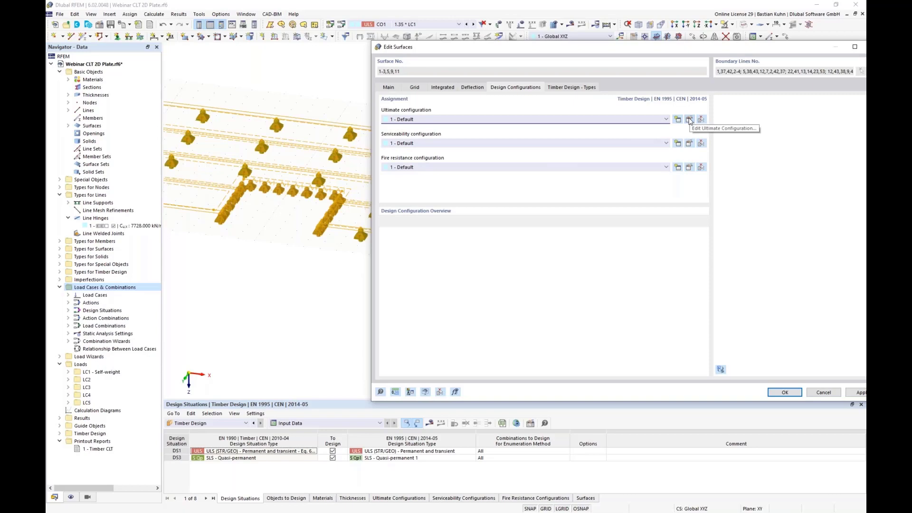
click(690, 120)
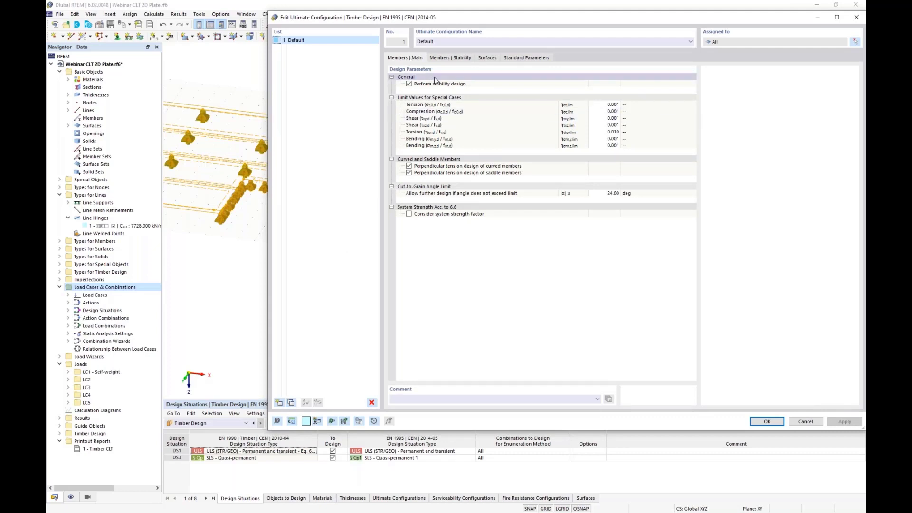
click(483, 58)
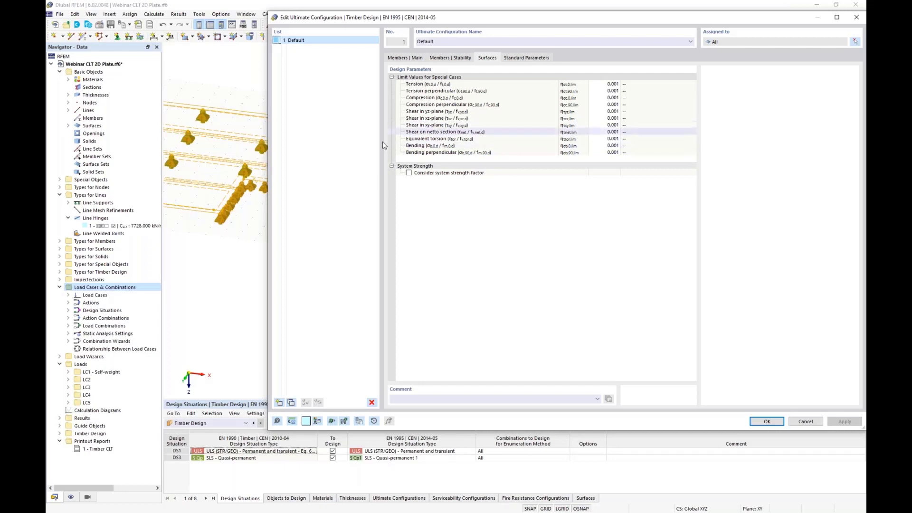
click(408, 173)
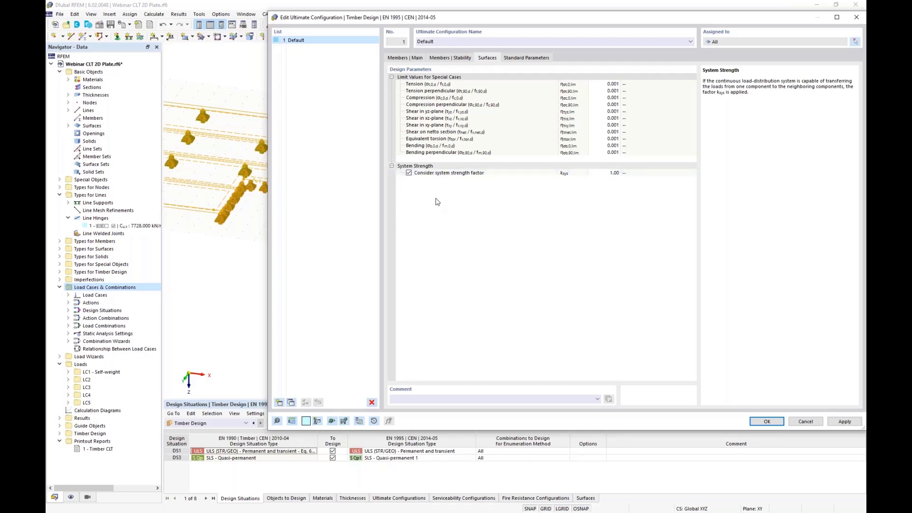
click(409, 173)
click(533, 57)
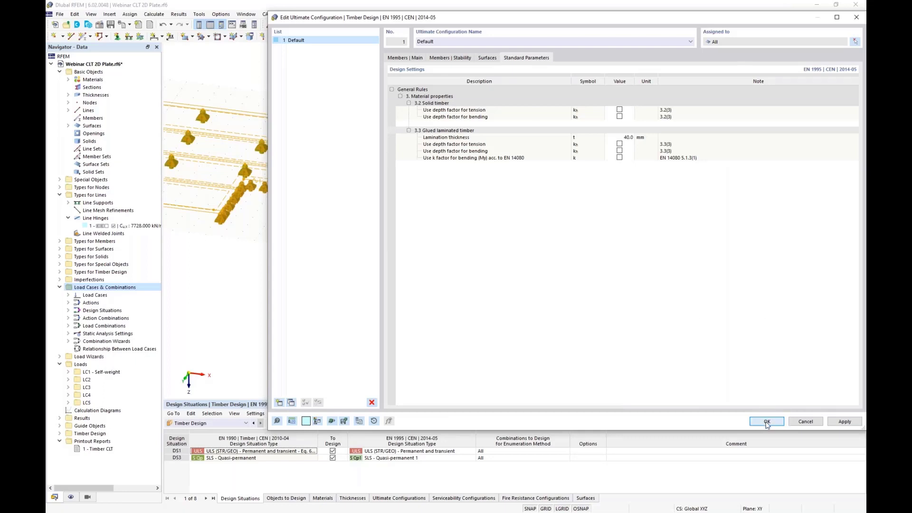
click(767, 421)
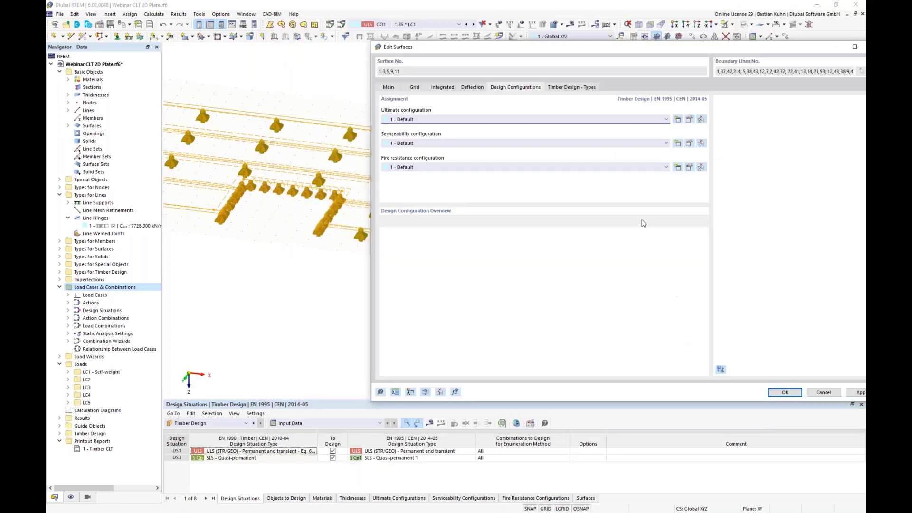
- Examine the default serviceability configuration's deflection limits for double-supported and cantilever surfaces
click(689, 144)
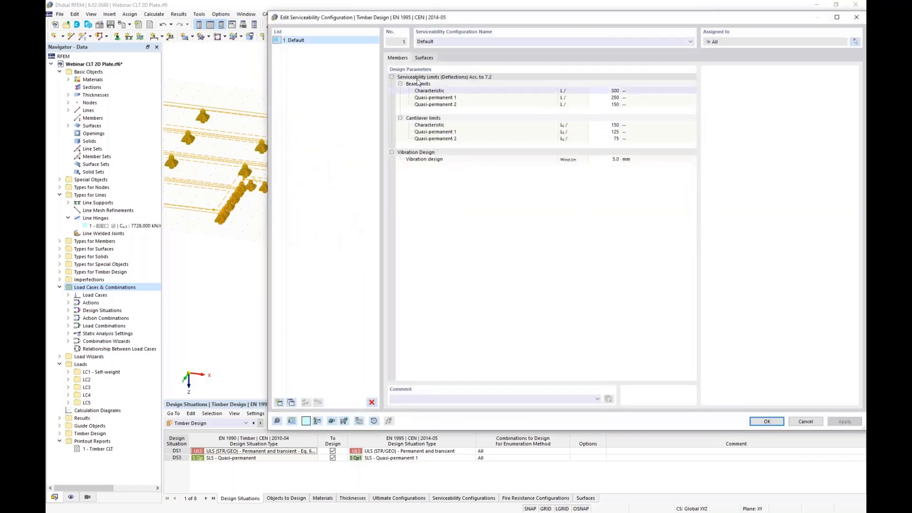
click(419, 59)
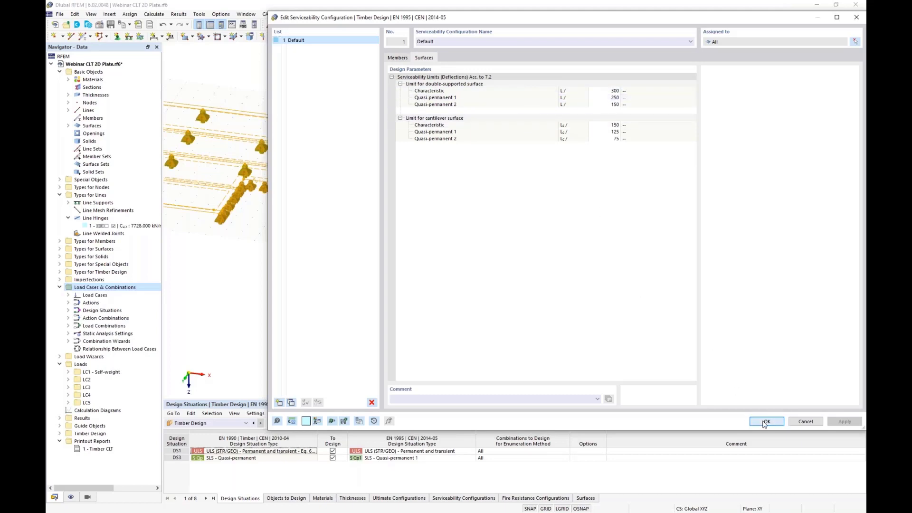
click(766, 422)
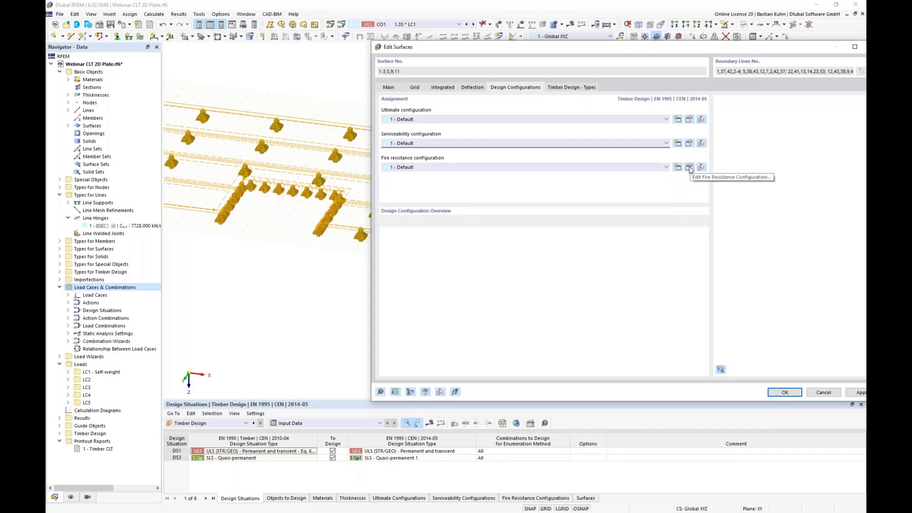
- Set the default fire resistance configuration for surfaces to 30 min, without bottom (+z) exposure and with initial fire protection from top (-z)
click(690, 167)
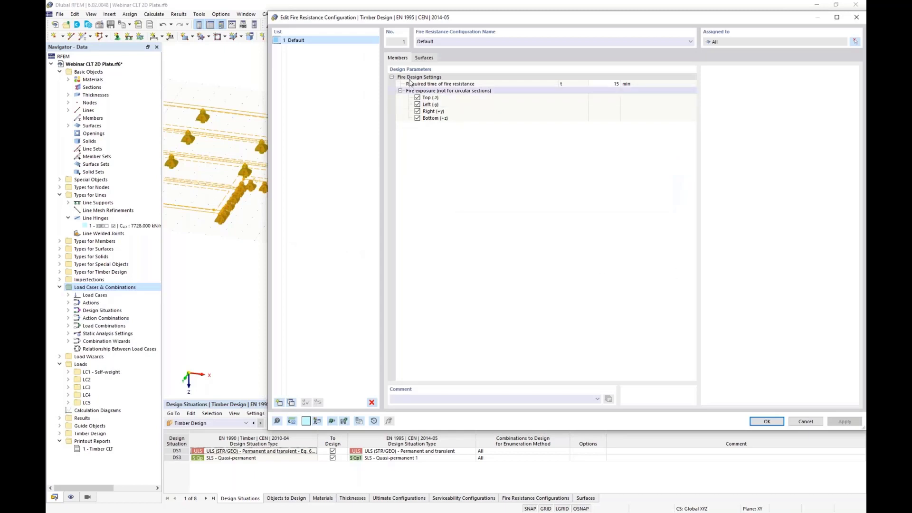
click(424, 58)
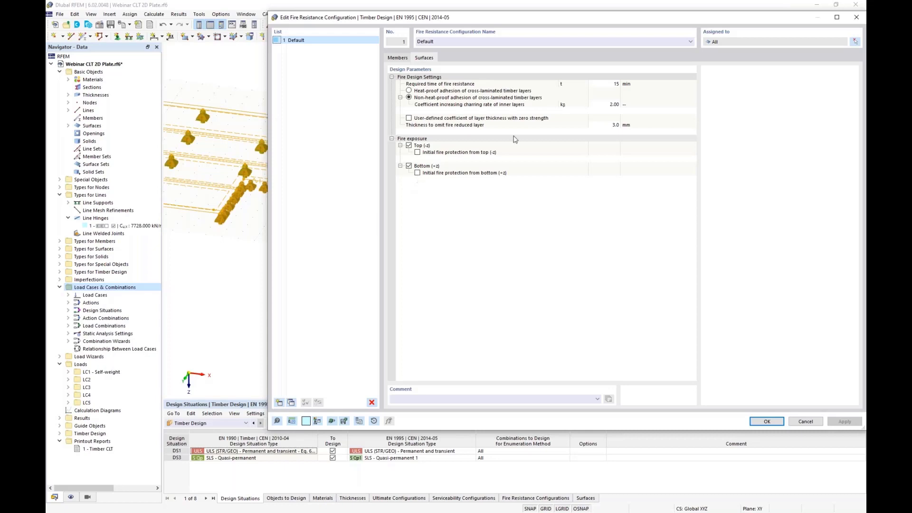
click(597, 83)
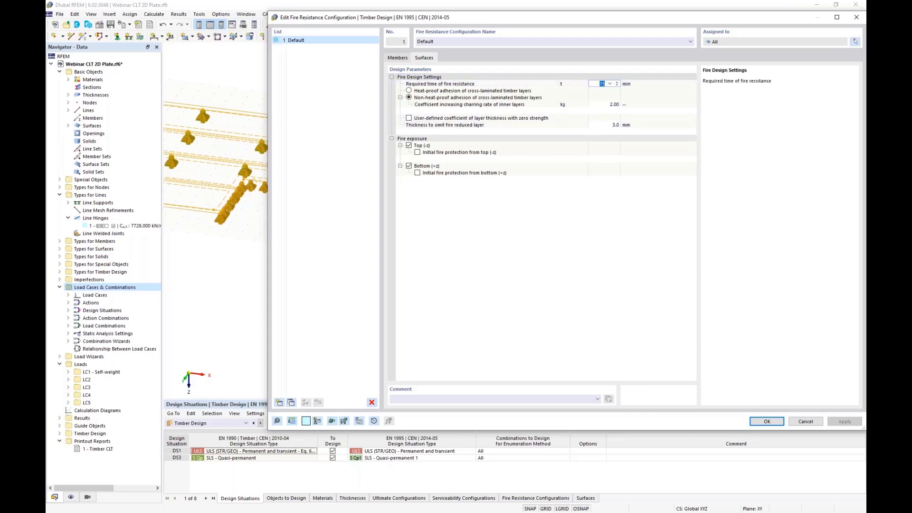
text(30)
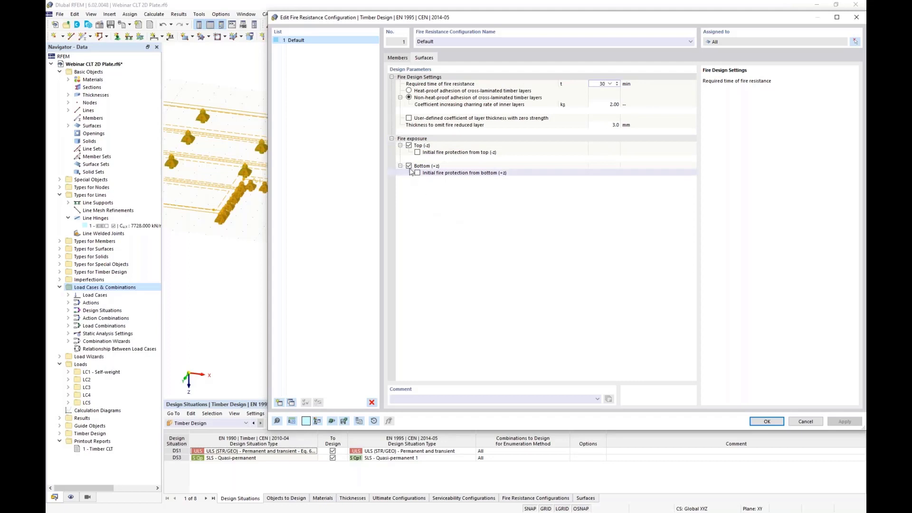
click(409, 165)
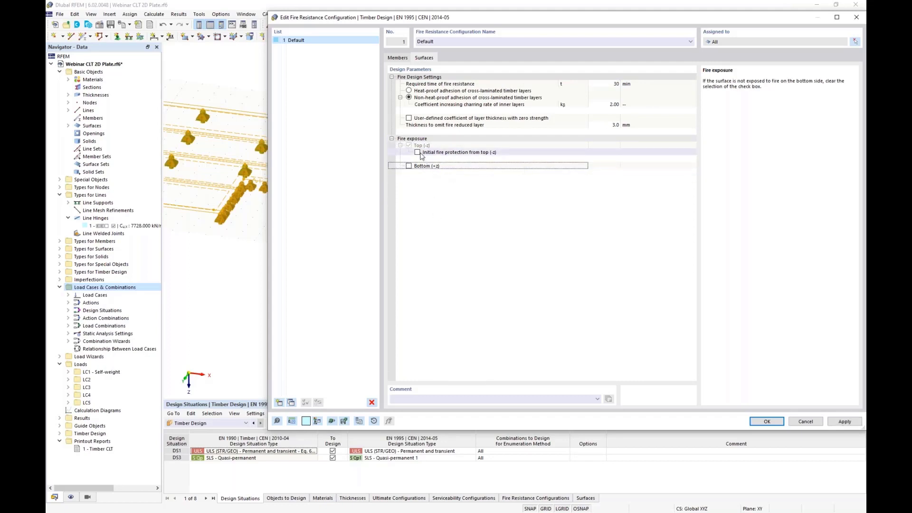
click(418, 153)
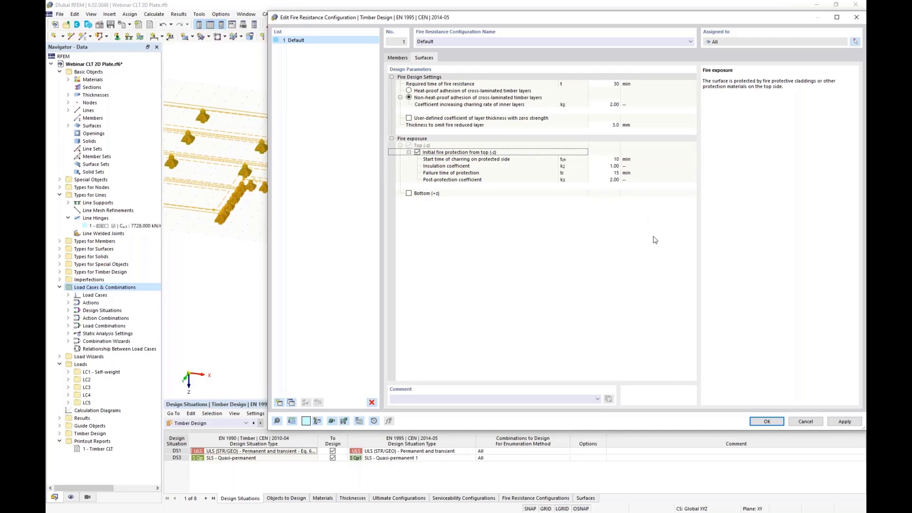
click(744, 423)
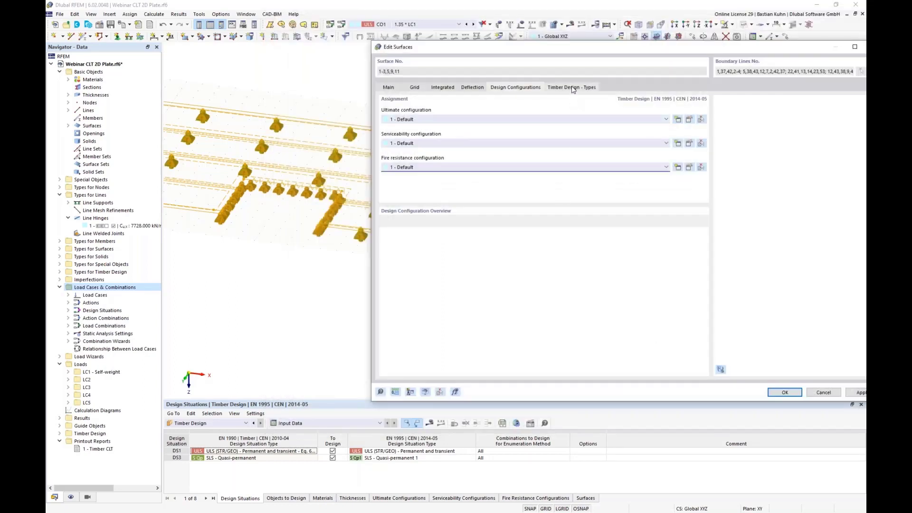
- Keep service class 1 - Dry for the surfaces and confirm the surface edits
click(572, 88)
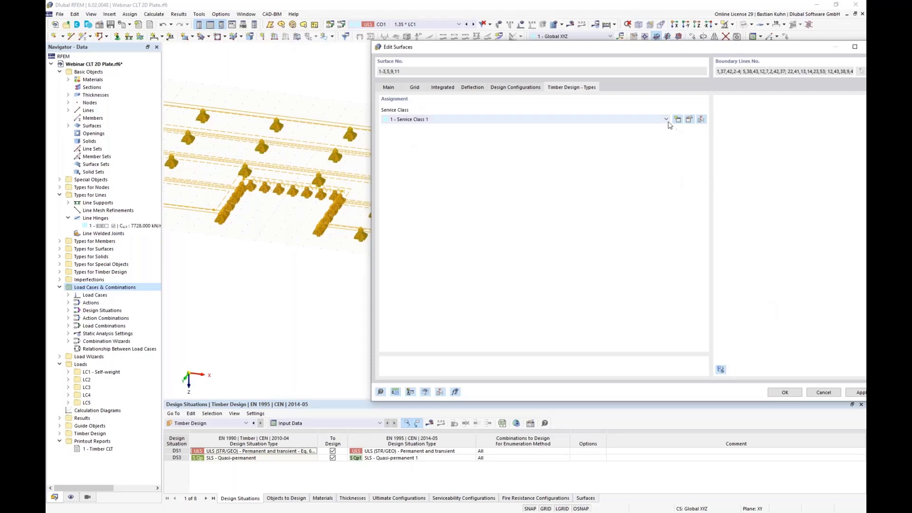
click(690, 120)
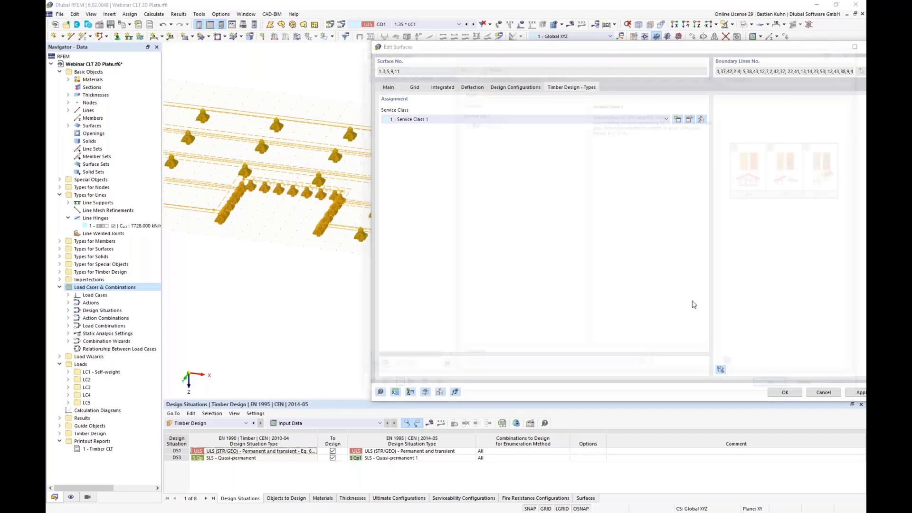
click(495, 122)
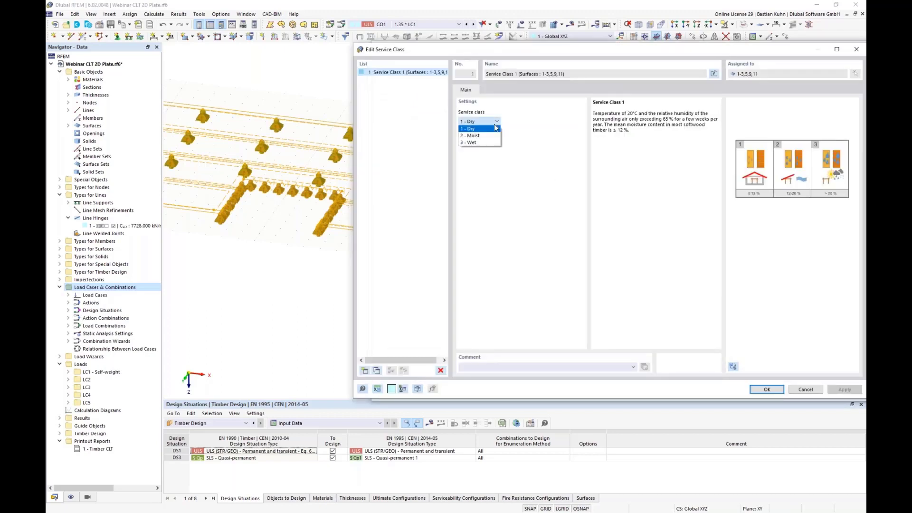
click(565, 142)
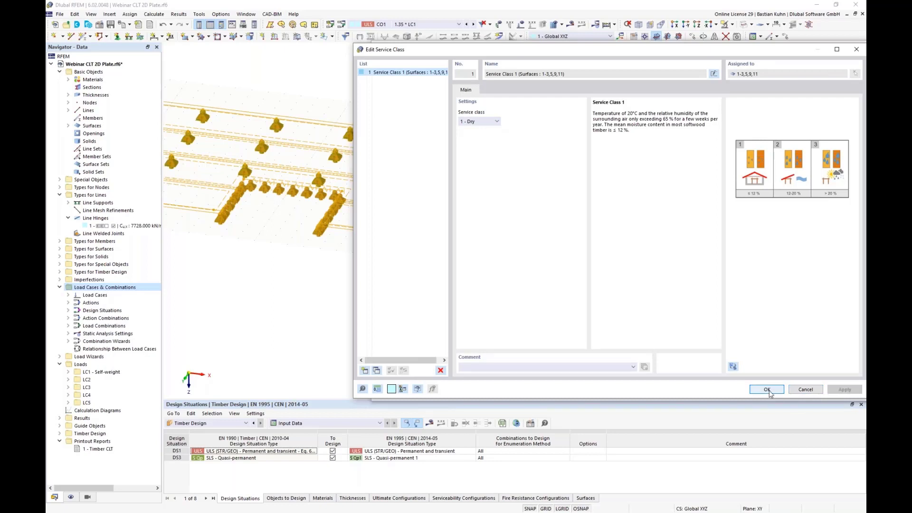
click(767, 391)
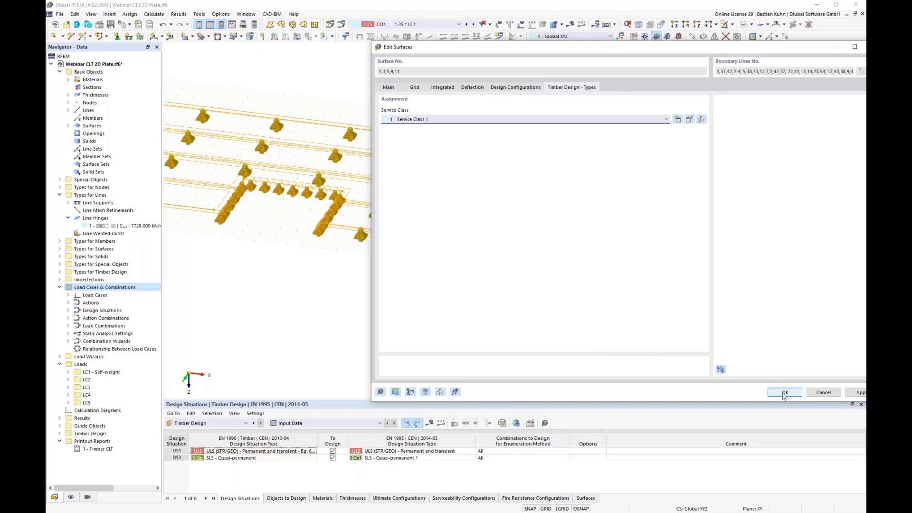
click(785, 394)
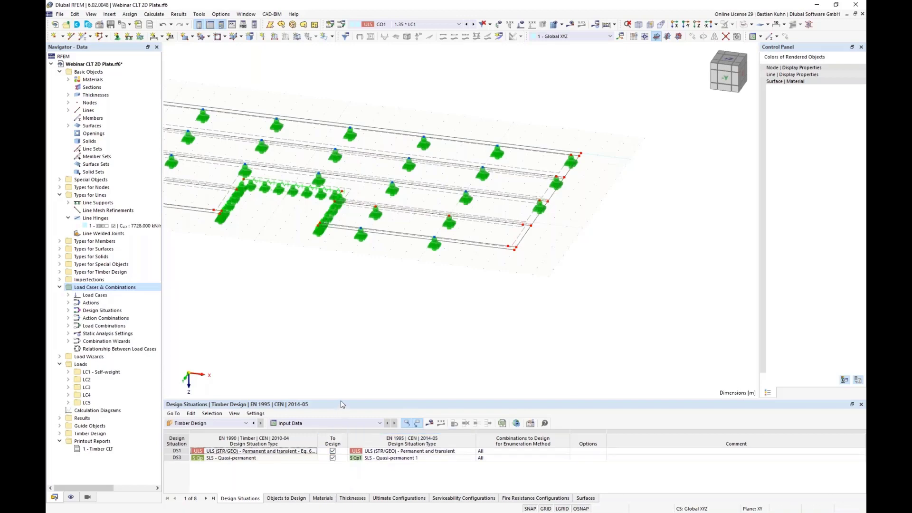
- Exclude design situation DS3 (SLS - Quasi-permanent) from the timber design and run the Timber Design calculation
drag(340, 400, 364, 230)
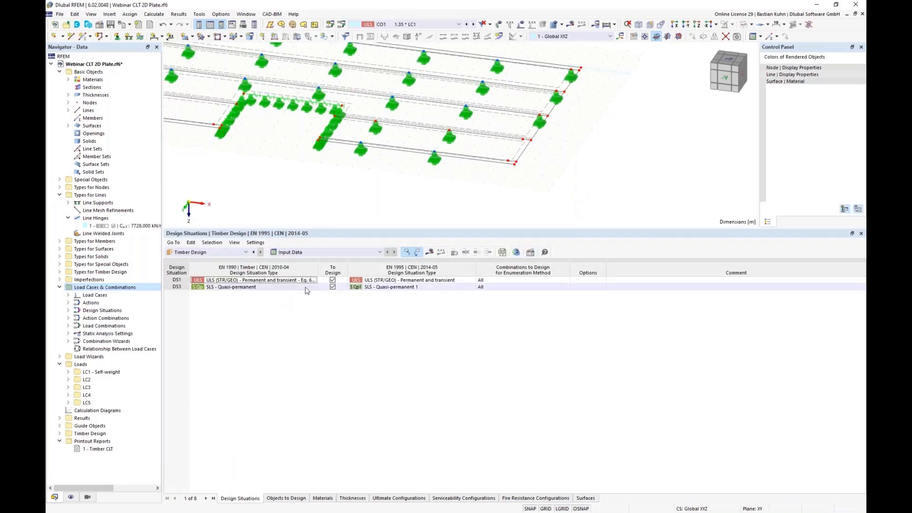
click(333, 287)
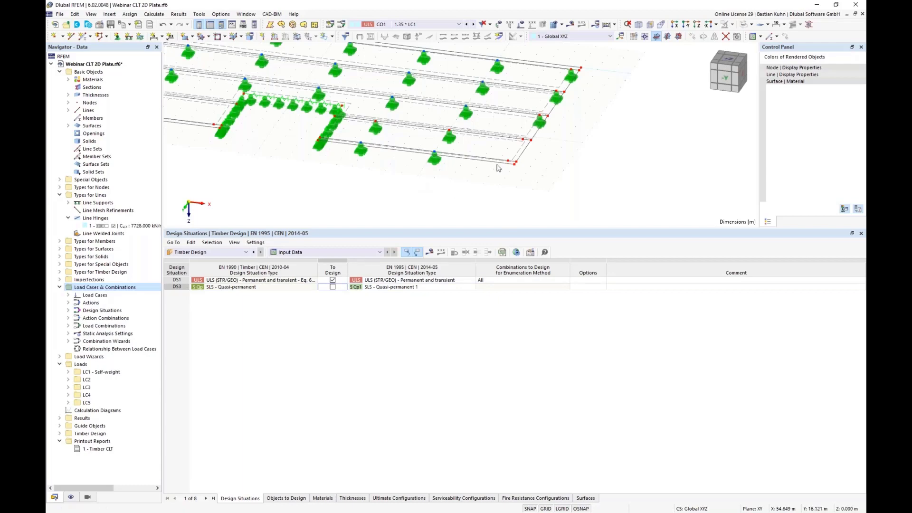
scroll(499, 168, up, 3)
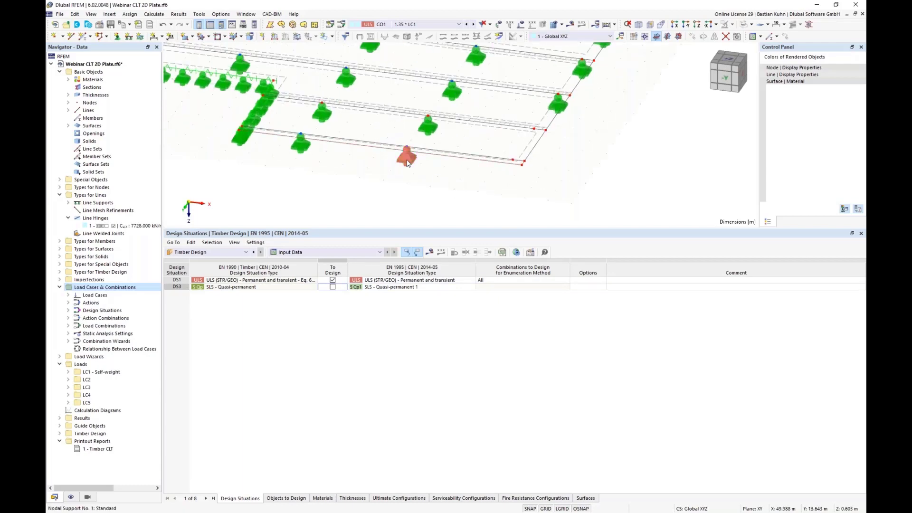
click(406, 159)
ctrl+drag(405, 158, 534, 135)
click(584, 174)
scroll(584, 174, down, 7)
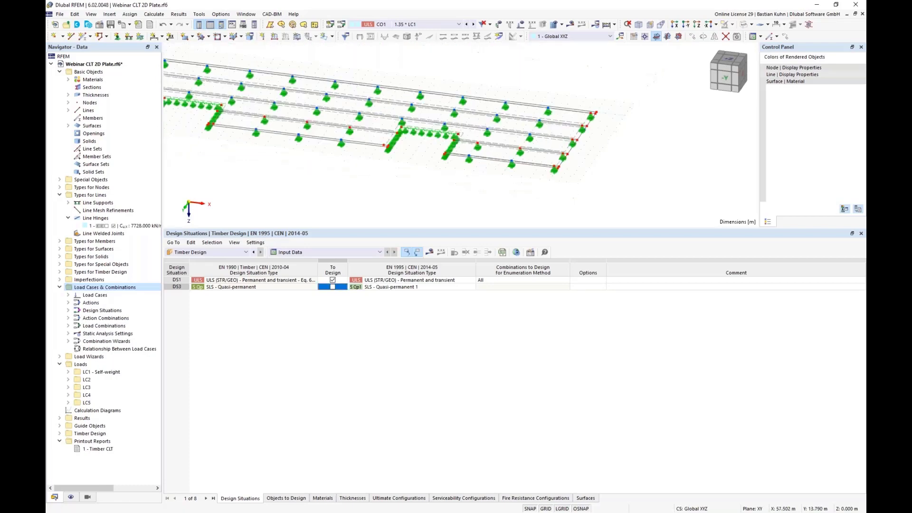
middle_drag(296, 158, 320, 165)
scroll(330, 142, up, 3)
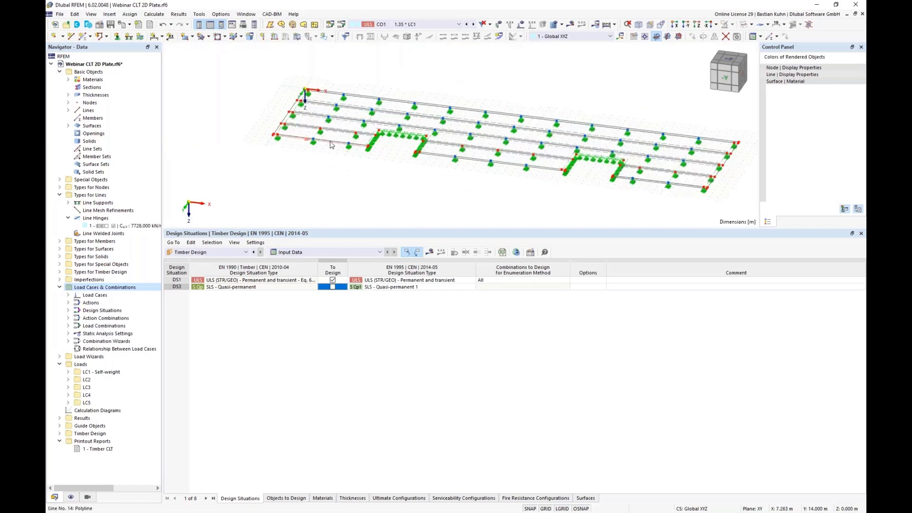
scroll(470, 172, down, 2)
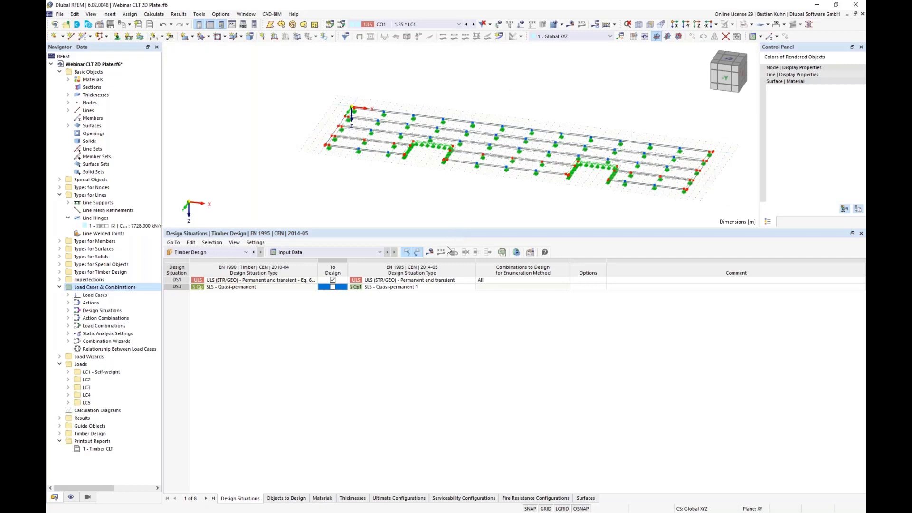
click(430, 254)
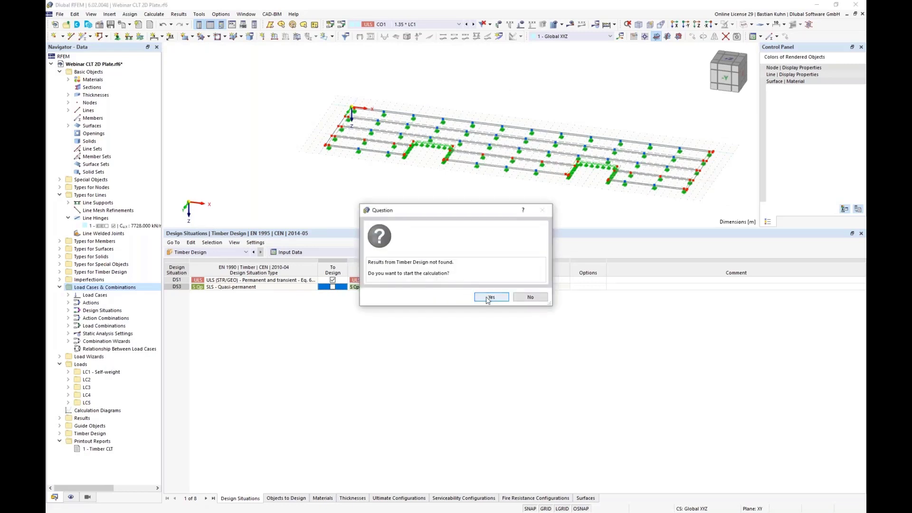
click(490, 297)
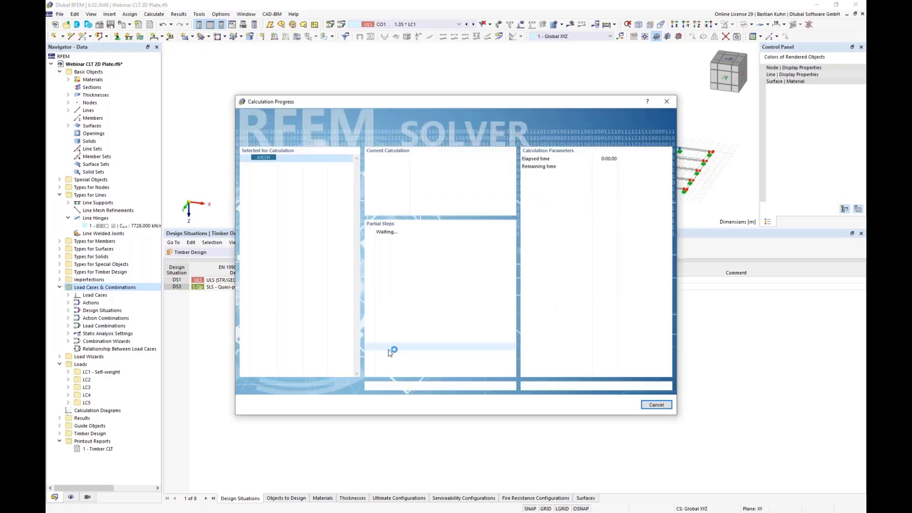
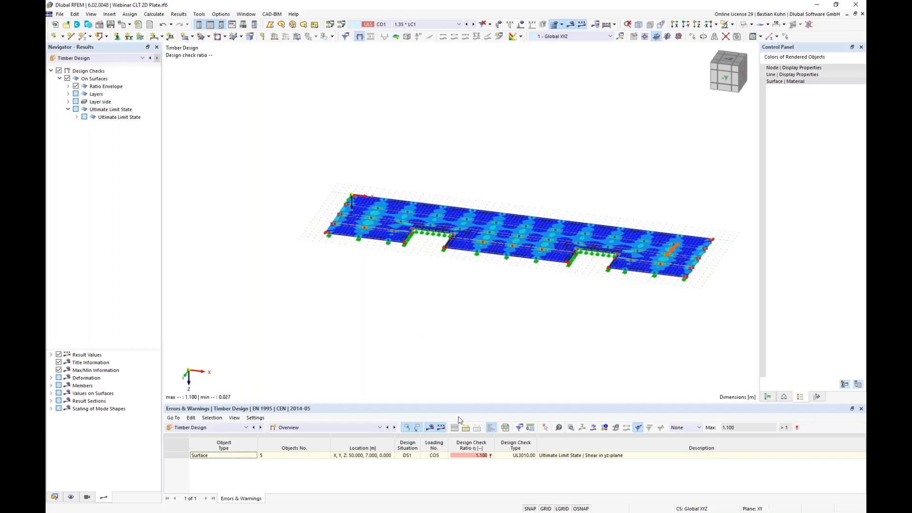
- Show the design ratios on surfaces by design situation and locate the Shear in yz-plane check of surface 5 in the model
drag(459, 407, 448, 256)
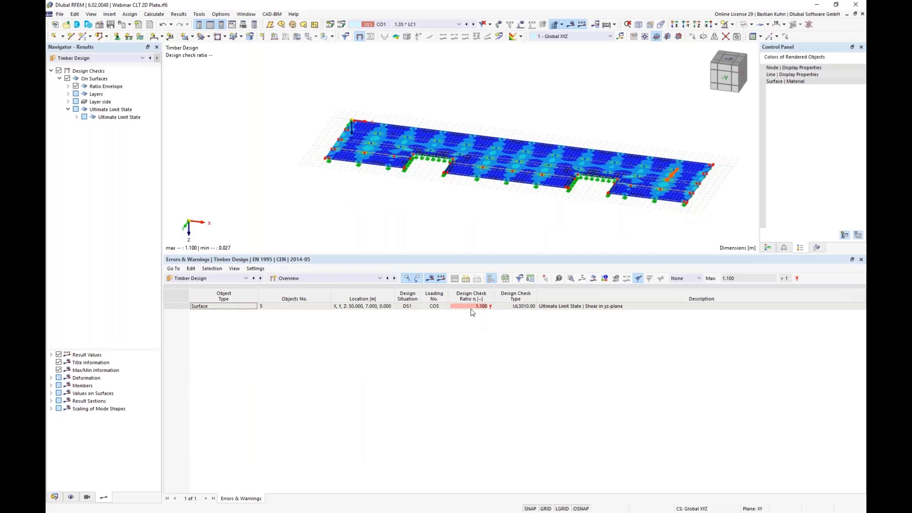
click(597, 309)
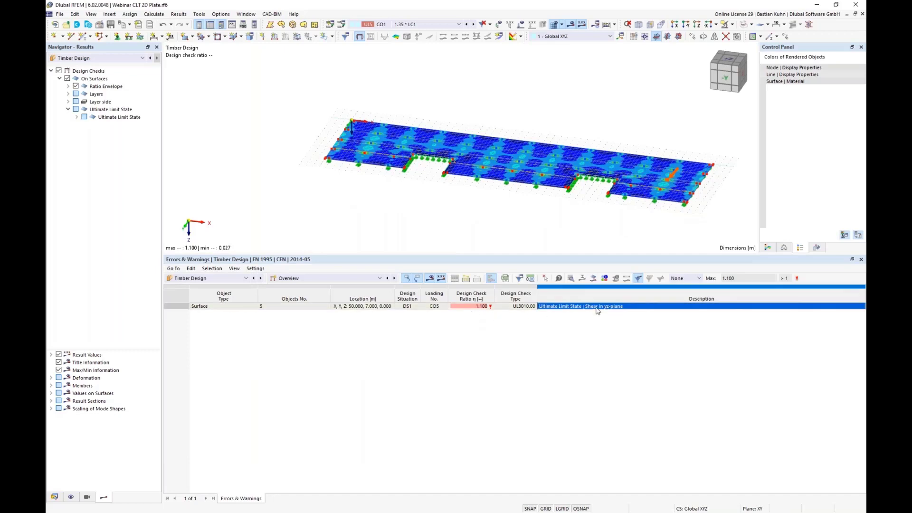
click(394, 278)
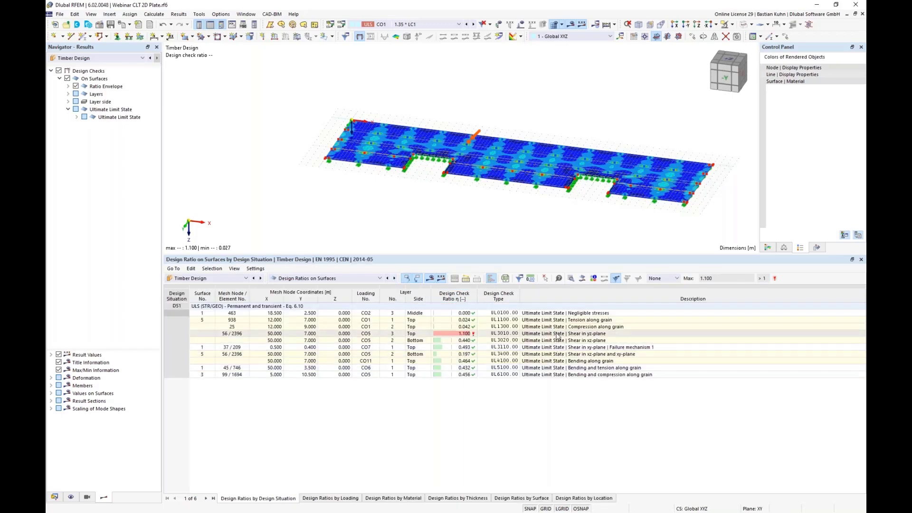
click(559, 335)
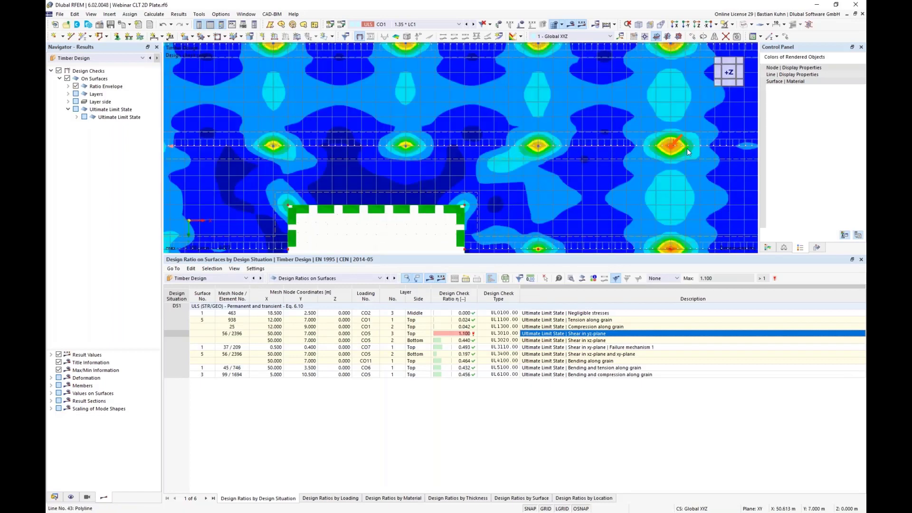
scroll(687, 148, up, 5)
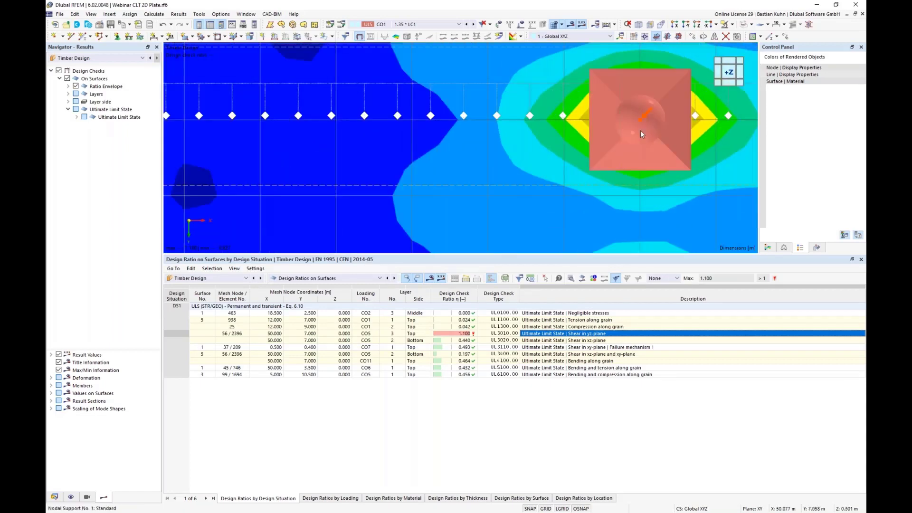
- Hide the nodal supports in the model display and inspect the design ratio distribution around the critical support node on line 43
click(71, 497)
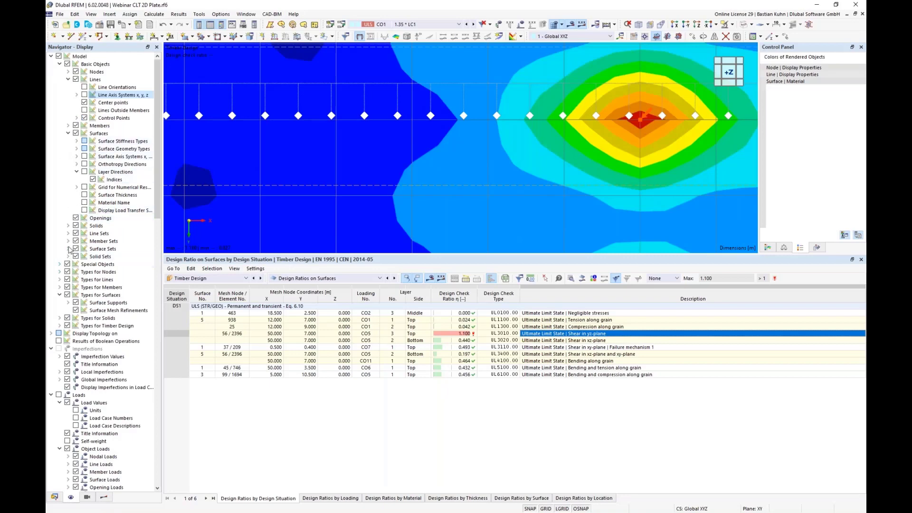
click(60, 272)
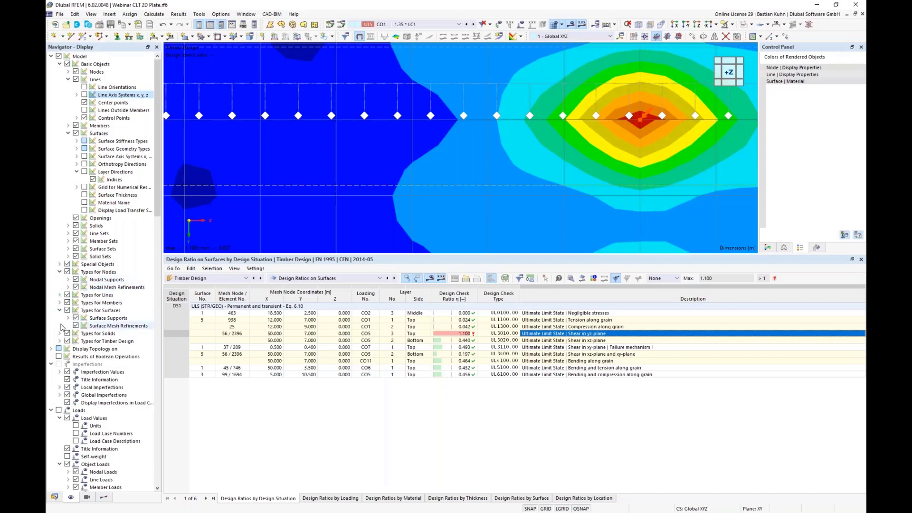
click(75, 279)
scroll(466, 140, down, 2)
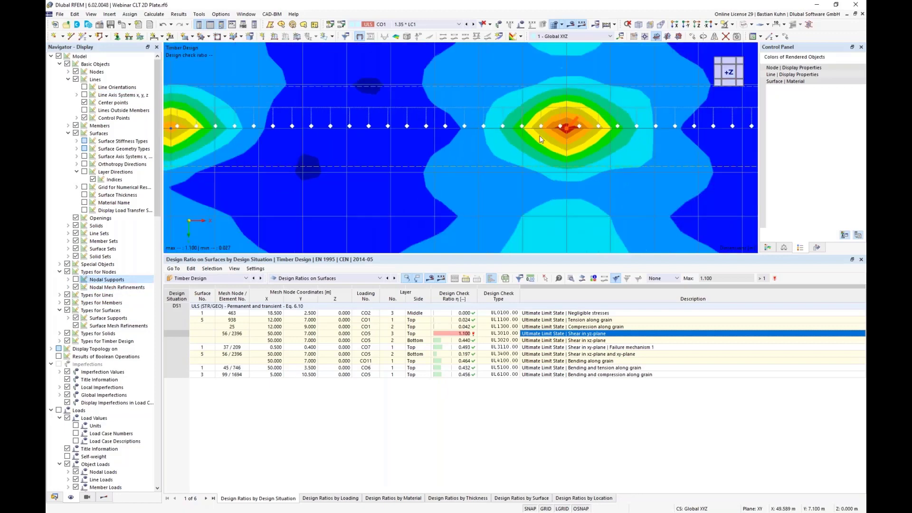
scroll(570, 132, down, 2)
scroll(570, 132, down, 1)
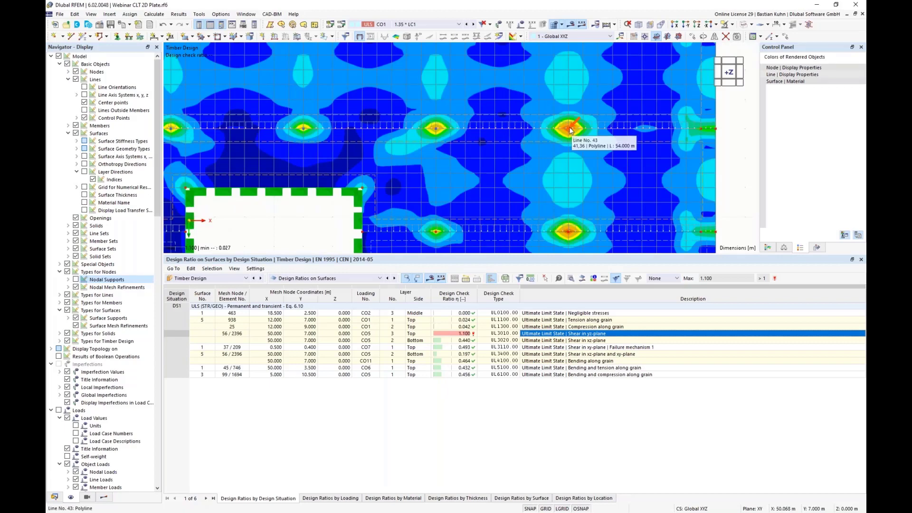
scroll(569, 129, up, 3)
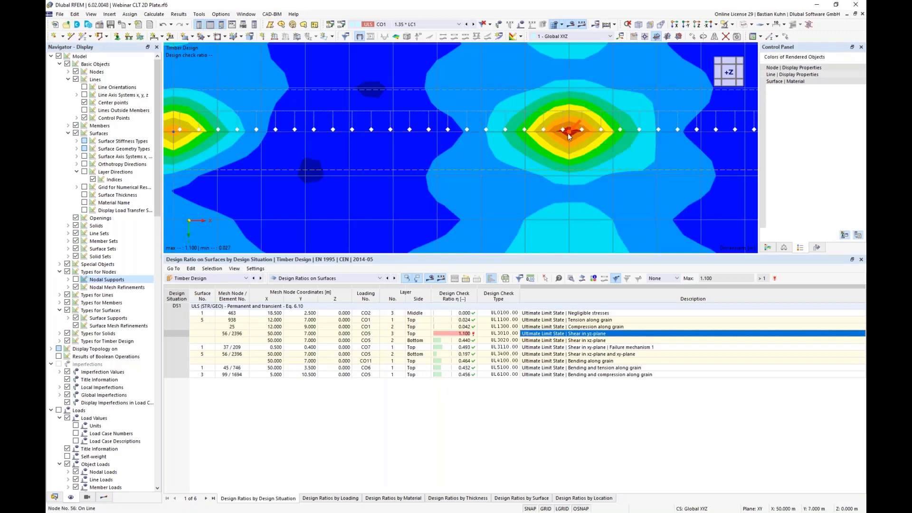
- Inspect the design check details of the Shear in yz-plane check for surface 5 at mesh node 56
scroll(573, 135, up, 3)
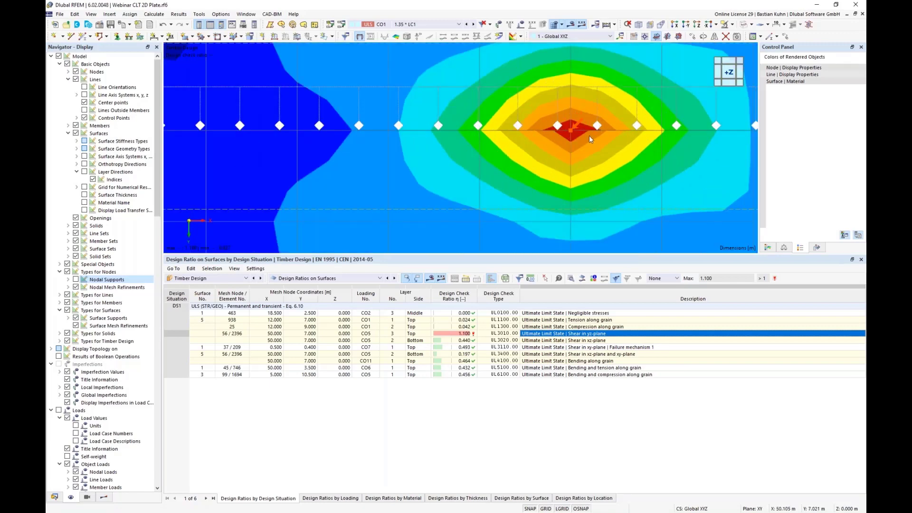
scroll(552, 141, down, 3)
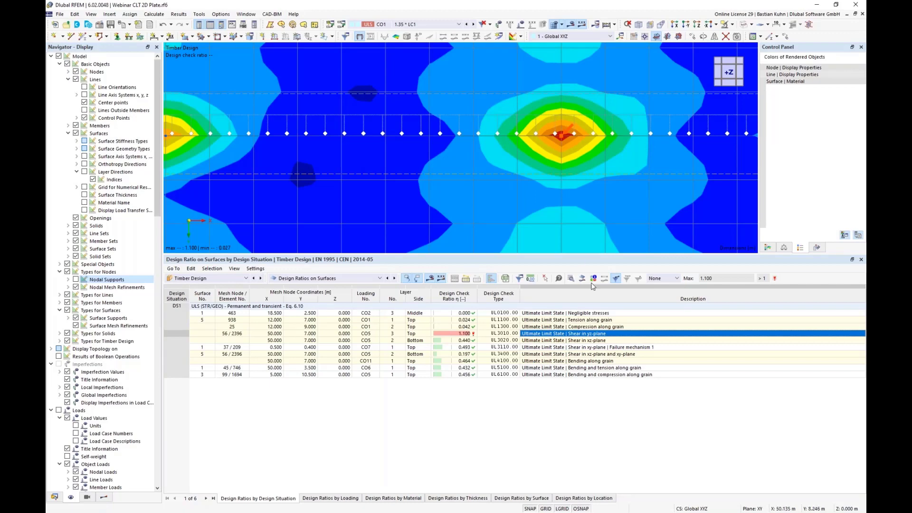
double_click(587, 336)
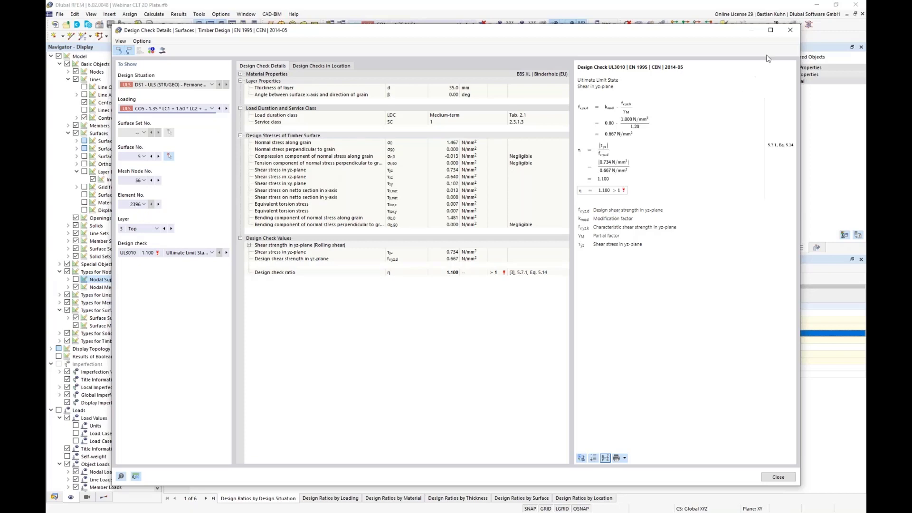
click(790, 33)
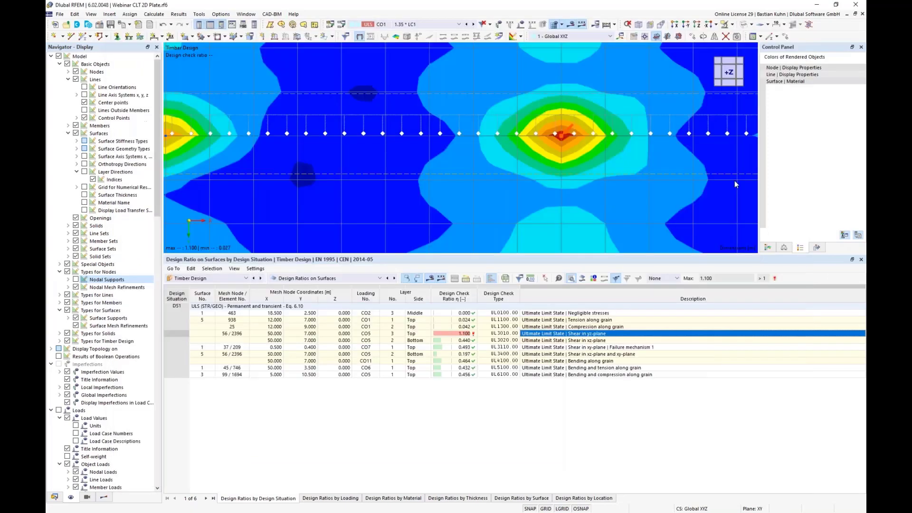
- Show the result diagrams through the plate thickness at the critical point for normal stress along grain and shear stress τyz
click(582, 278)
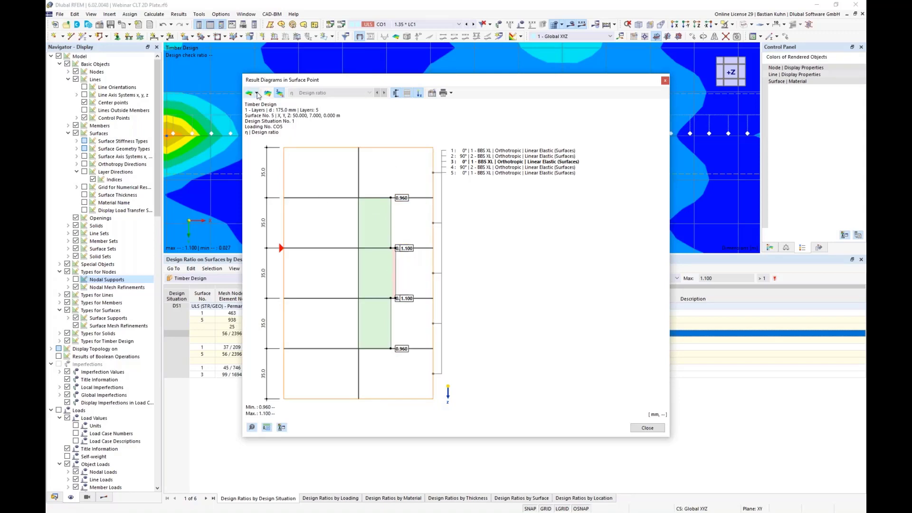
click(319, 188)
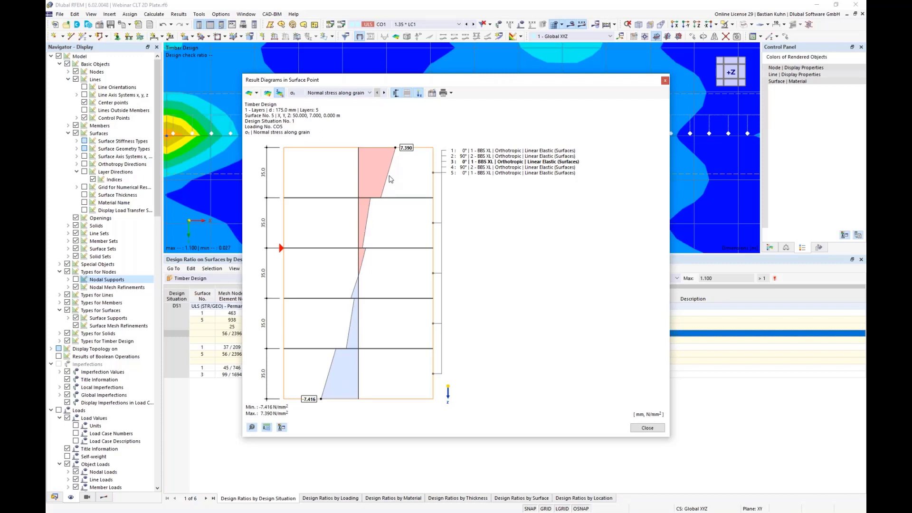
click(367, 93)
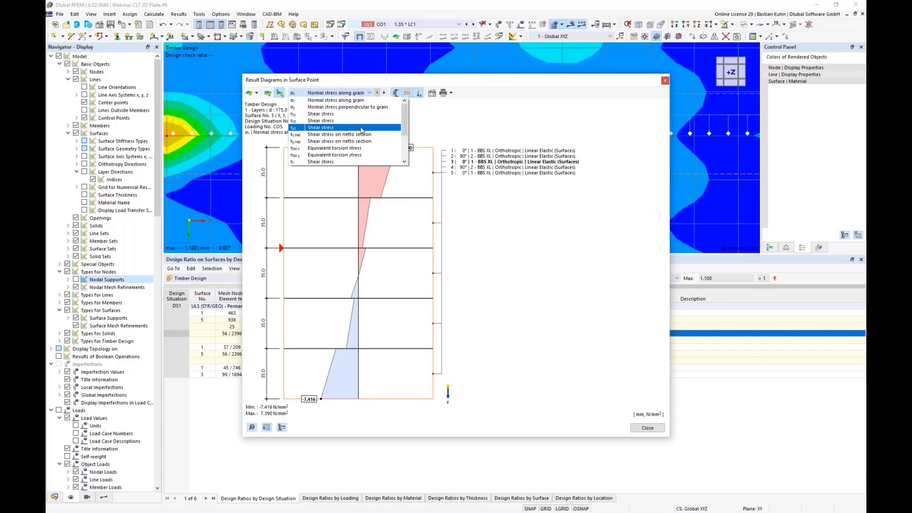
key(Escape)
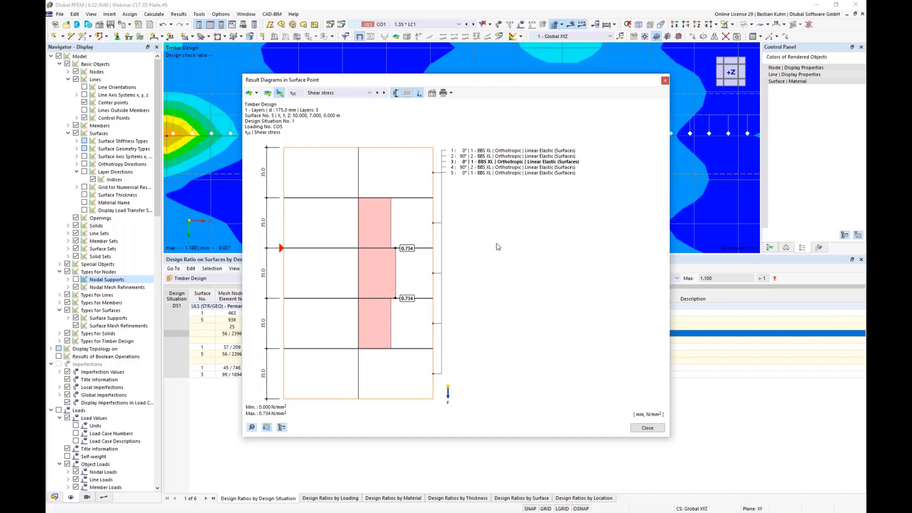
- Send the surface point diagram of normal stress along grain to printout report 1 - Timber CLT with a height ratio of 40 %
click(450, 93)
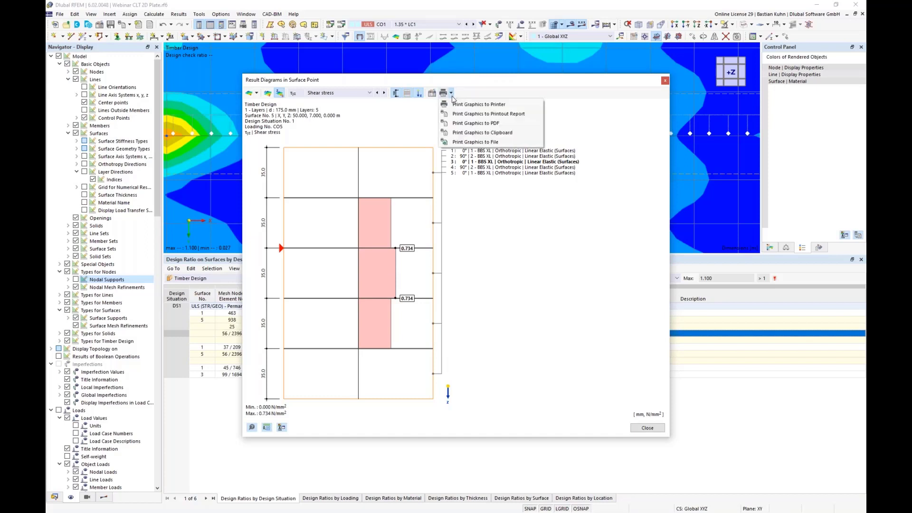
click(460, 82)
click(339, 94)
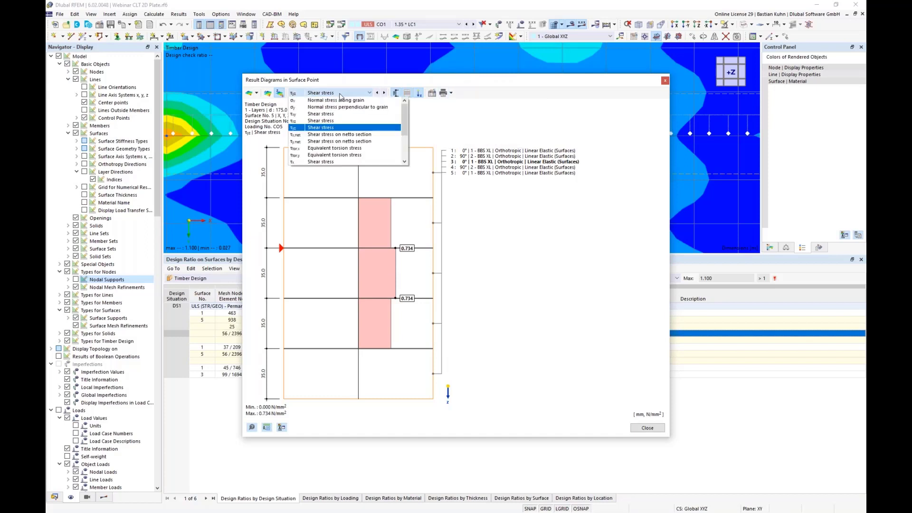
click(412, 110)
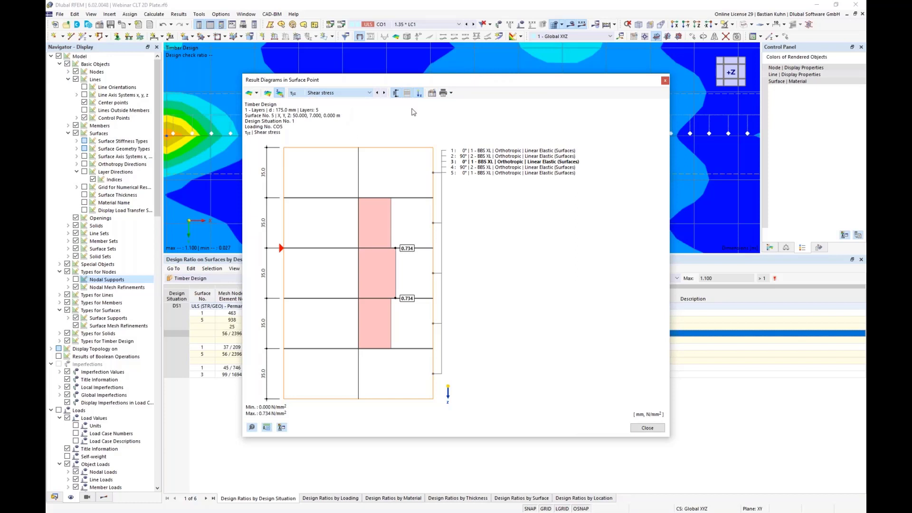
click(452, 93)
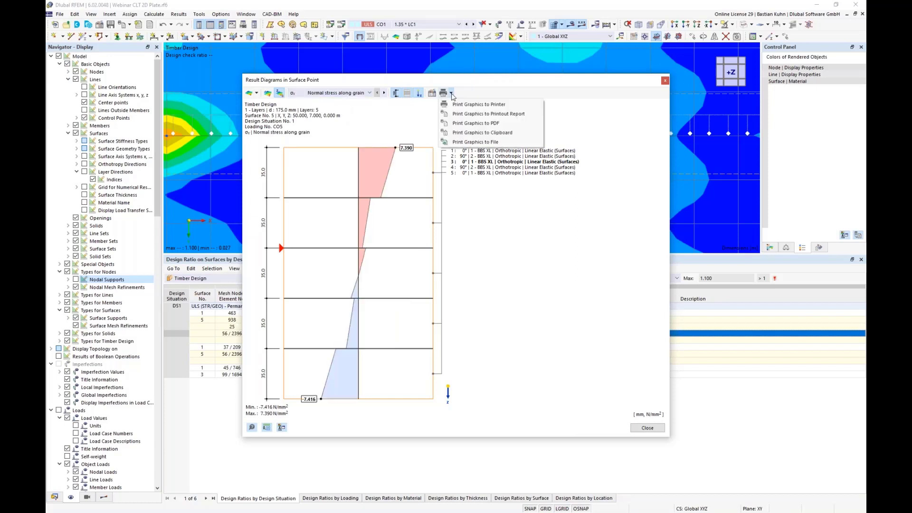
click(459, 114)
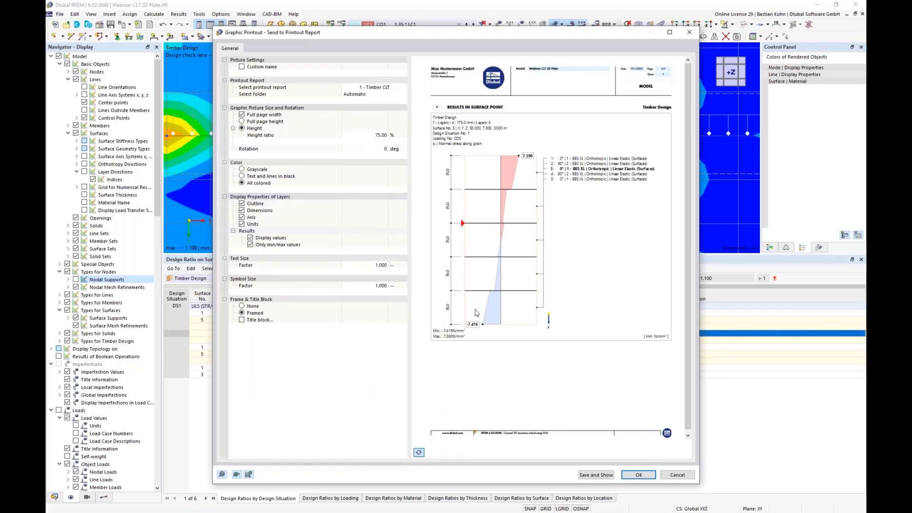
click(382, 136)
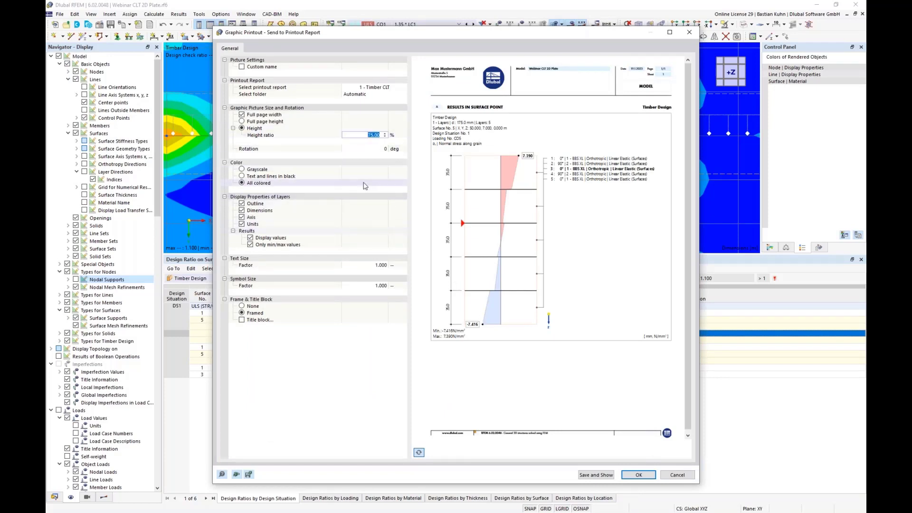
text(40)
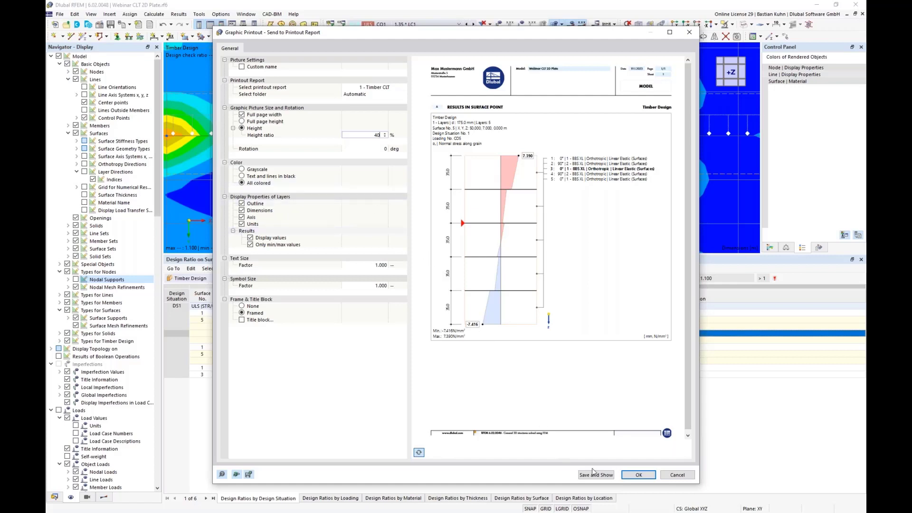
click(638, 475)
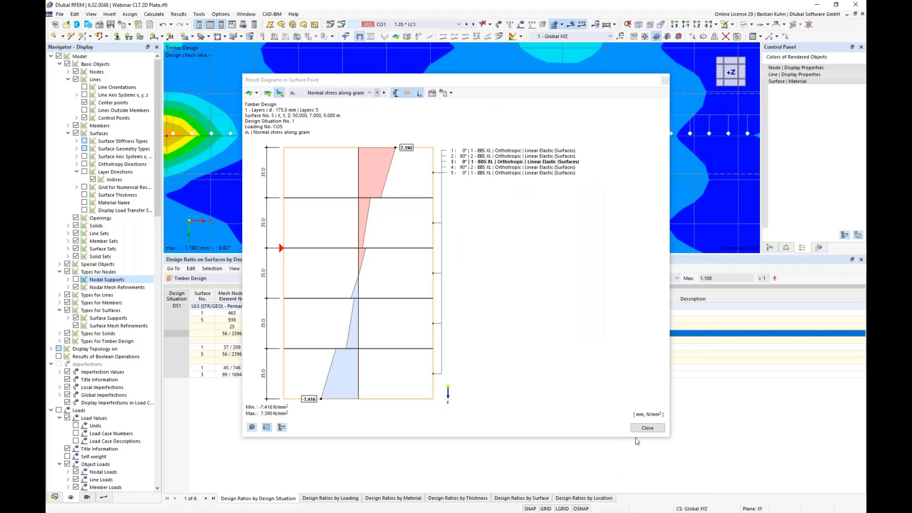
click(647, 428)
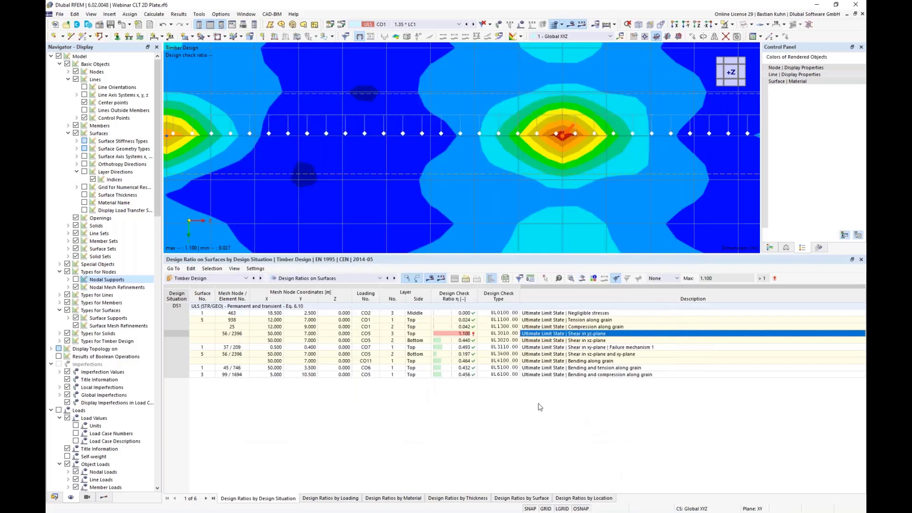
- Enlarge the graphics area and examine the design ratio distribution over the whole plate
scroll(486, 173, down, 5)
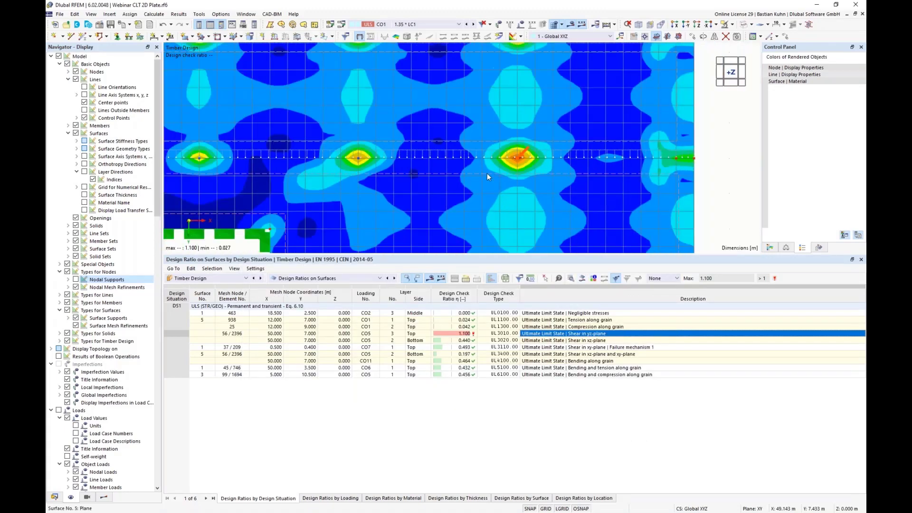
scroll(477, 182, down, 3)
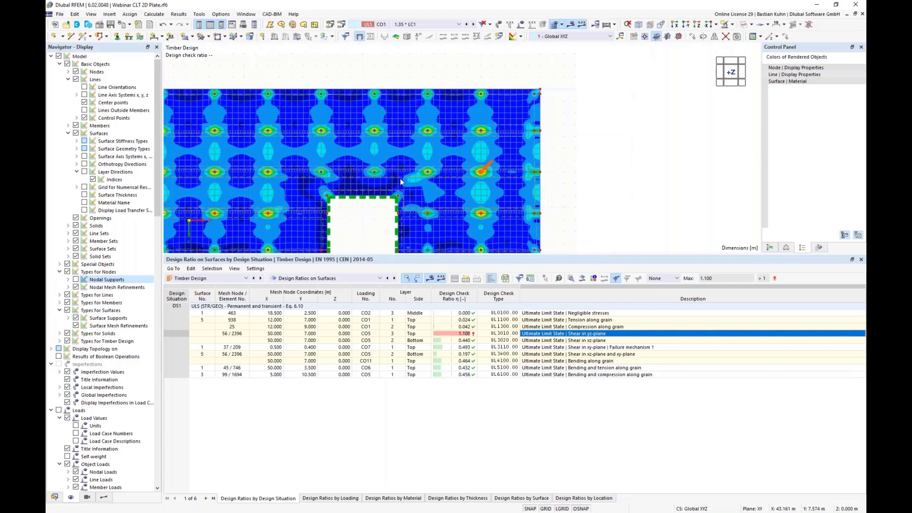
middle_drag(494, 152, 624, 150)
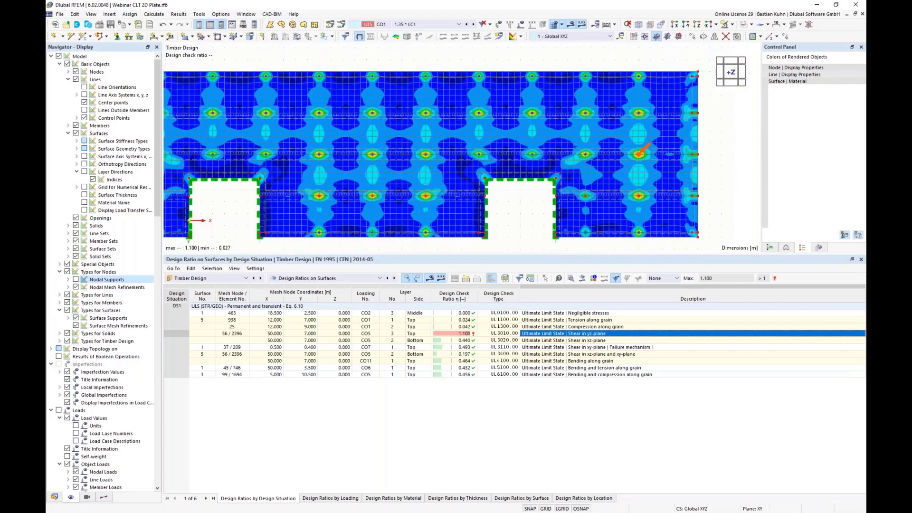
drag(572, 254, 573, 330)
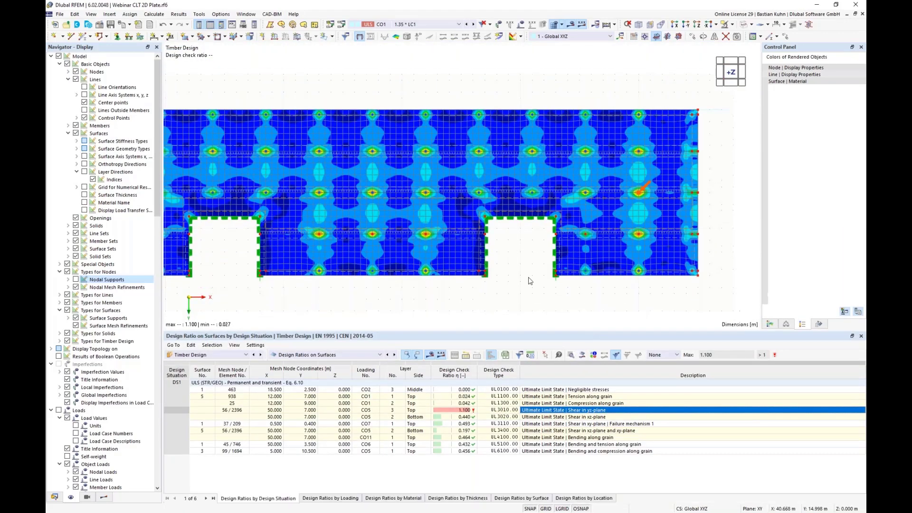
middle_drag(556, 241, 498, 172)
scroll(580, 218, up, 2)
scroll(580, 216, down, 4)
- Set the surface ratio envelope to Max. of selected design checks and list the selectable layers and layer sides
click(104, 497)
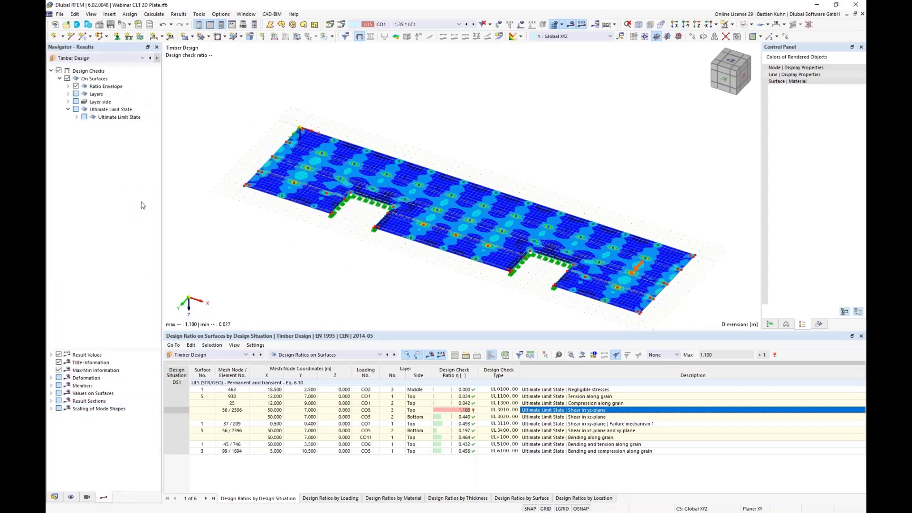
click(68, 86)
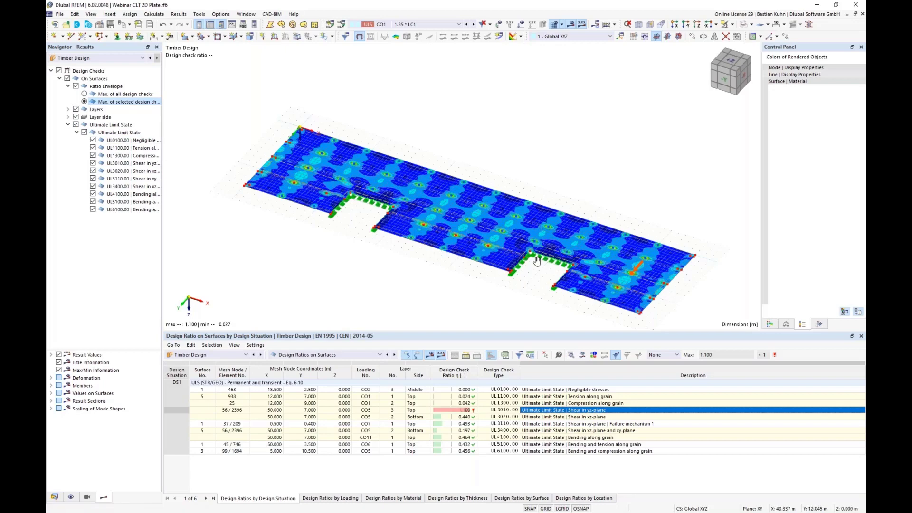
middle_drag(543, 270, 536, 229)
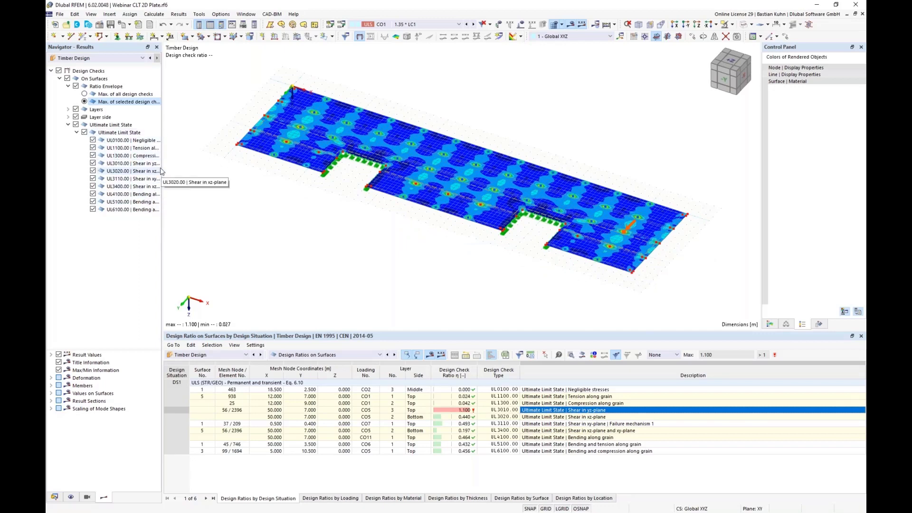
drag(165, 164, 199, 163)
click(68, 110)
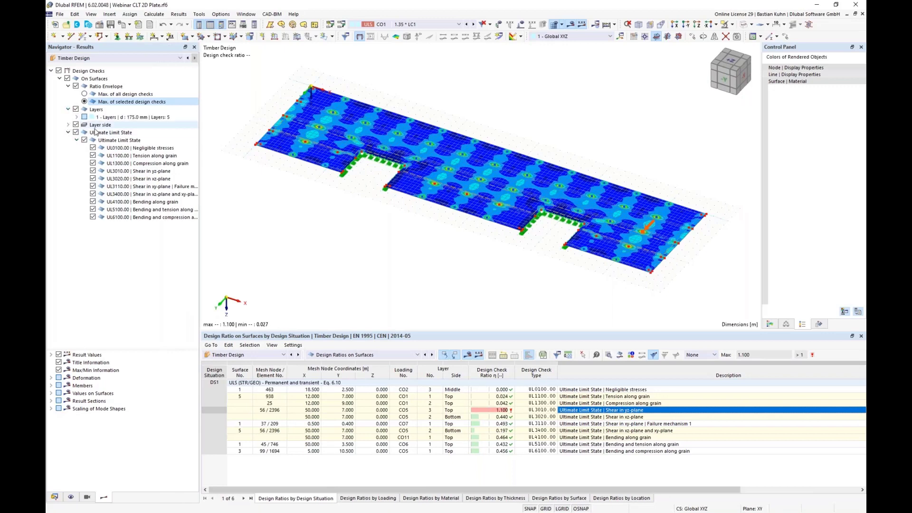
click(69, 125)
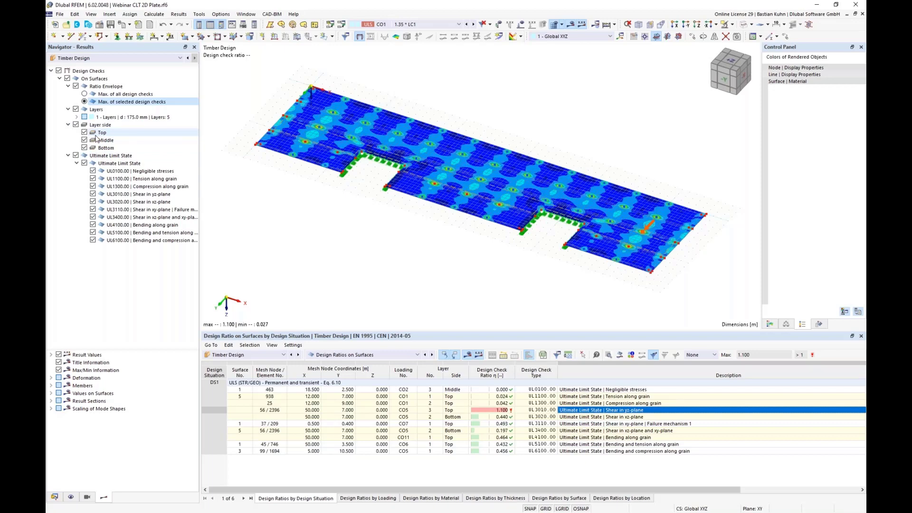
click(76, 117)
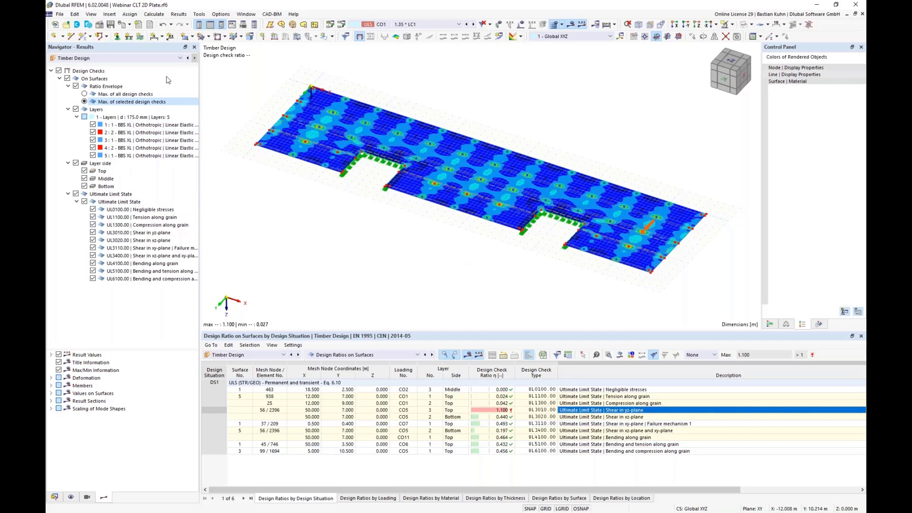
- Switch the displayed results to Static Analysis and view the global deformations |u| of CO1 on the plate
click(164, 59)
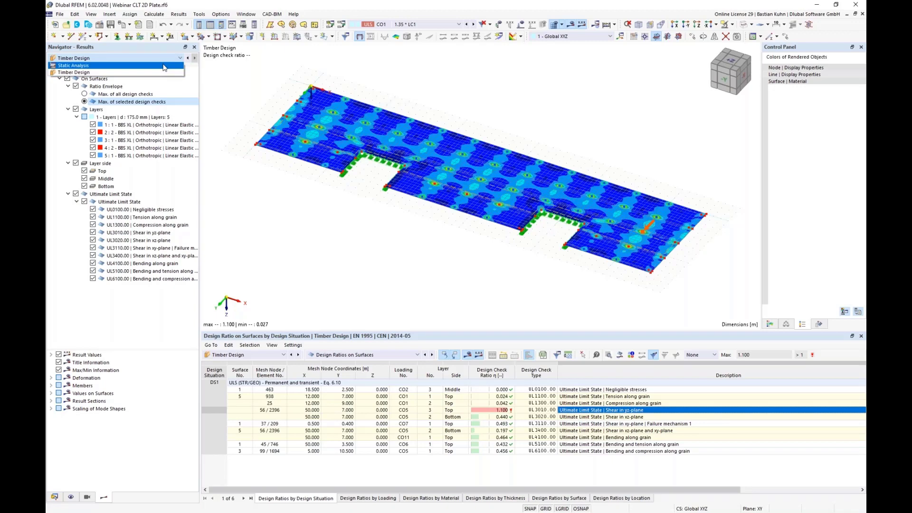
click(164, 66)
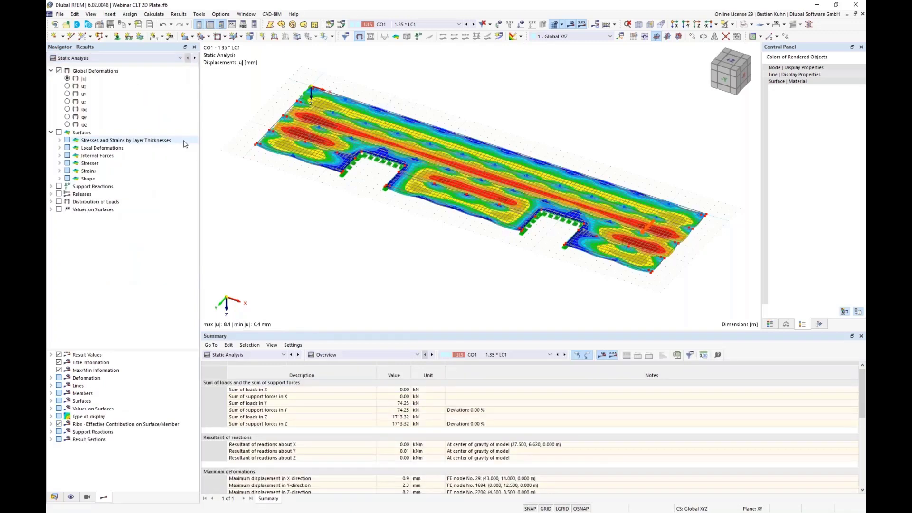
middle_drag(393, 243, 358, 251)
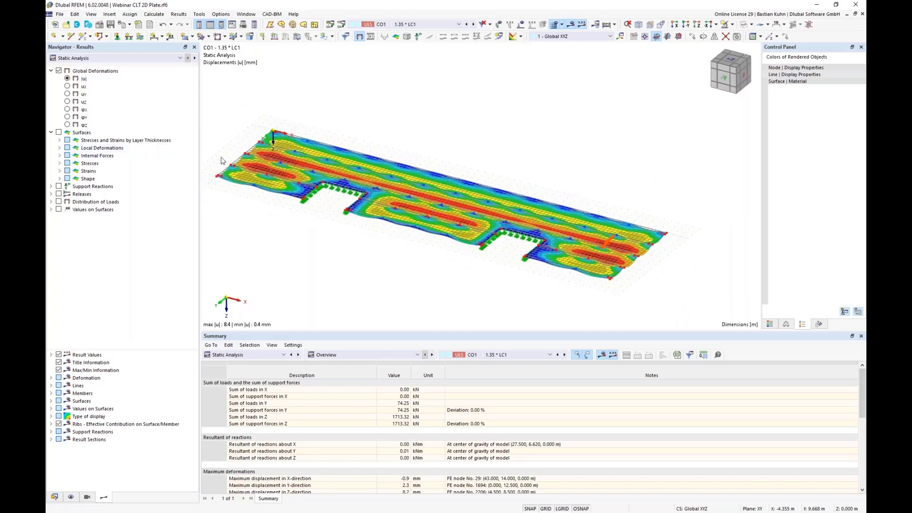
scroll(287, 157, up, 3)
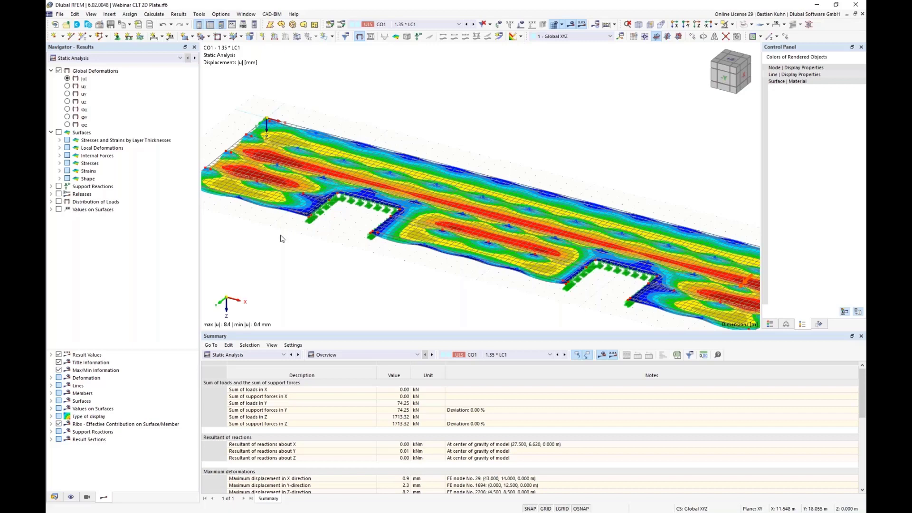
- List the plate's layers and basic stresses and display the axial stress σx,+ for layer 1
click(60, 141)
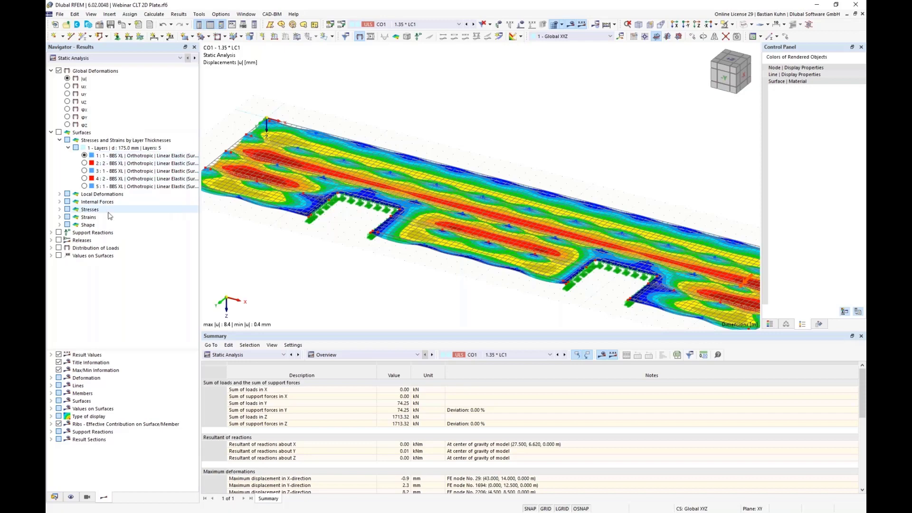
click(59, 210)
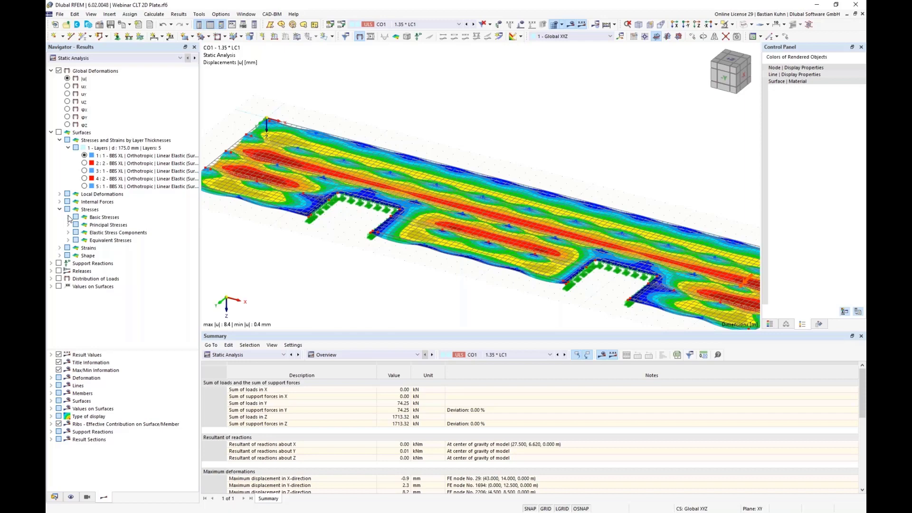
click(69, 217)
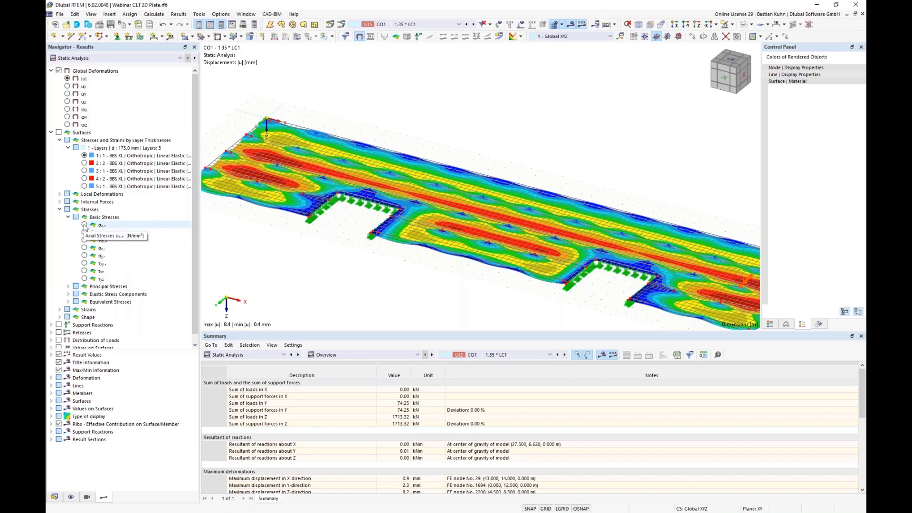
click(90, 227)
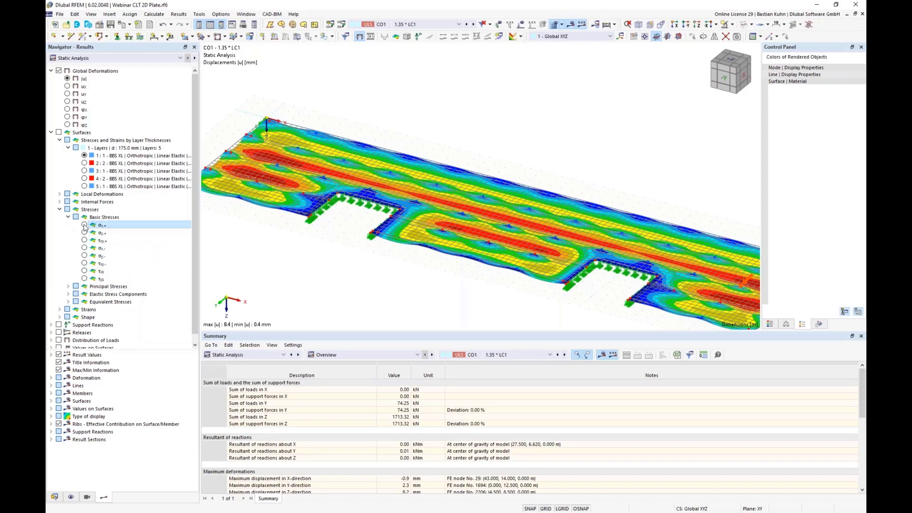
click(112, 227)
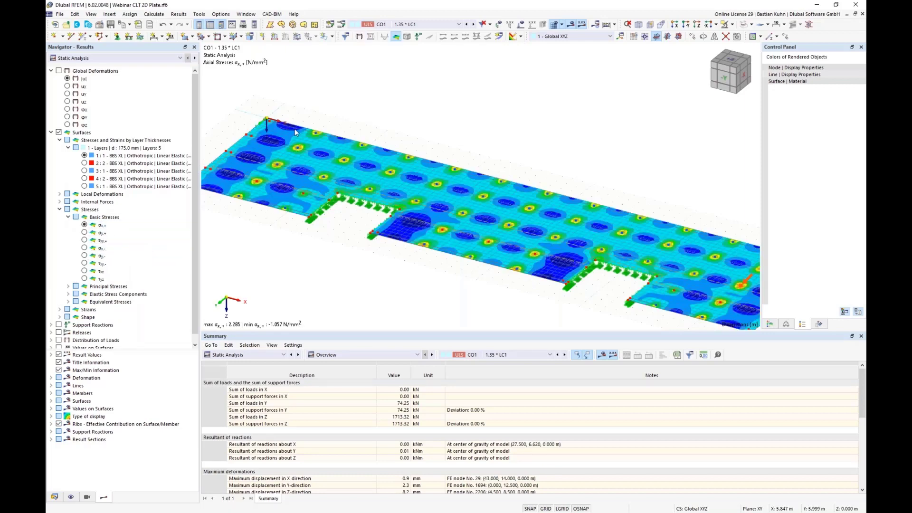
- Compare the axial stress σx,- in layers 1, 3 and 5, plus σx,+ in layer 5
click(85, 249)
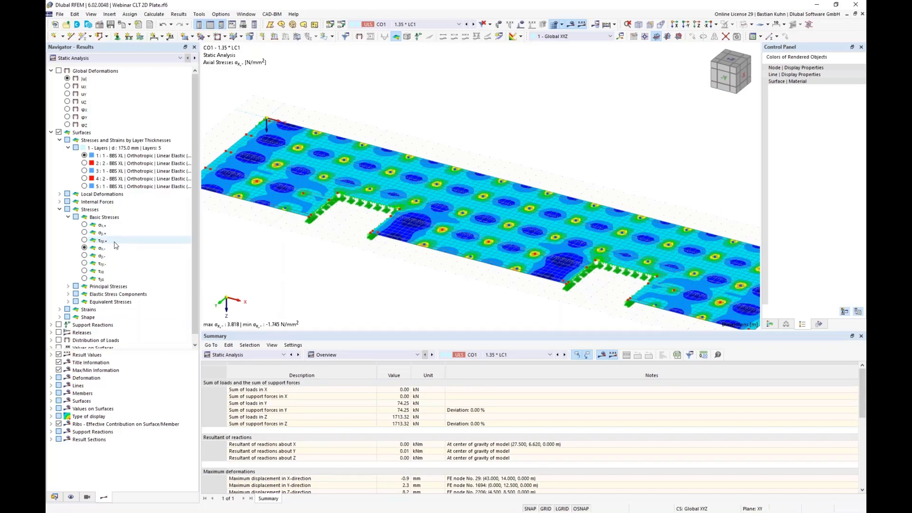
click(84, 171)
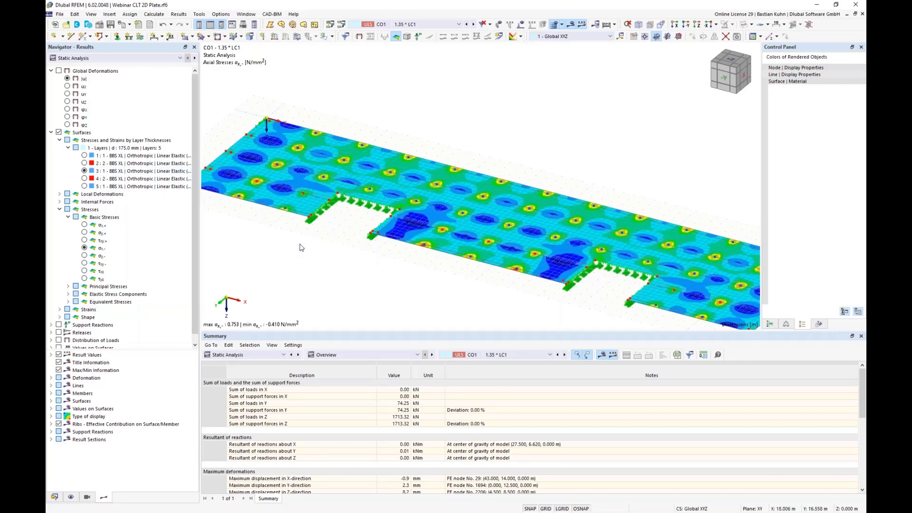
click(84, 186)
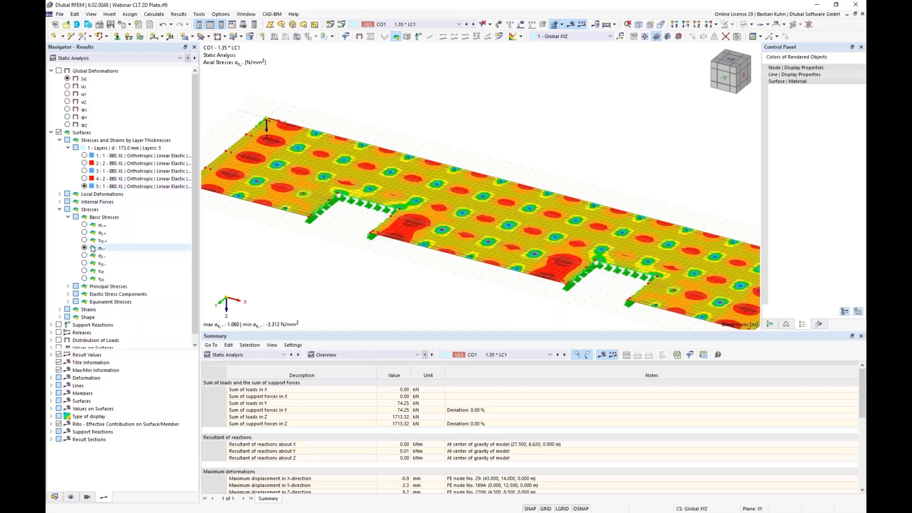
click(85, 226)
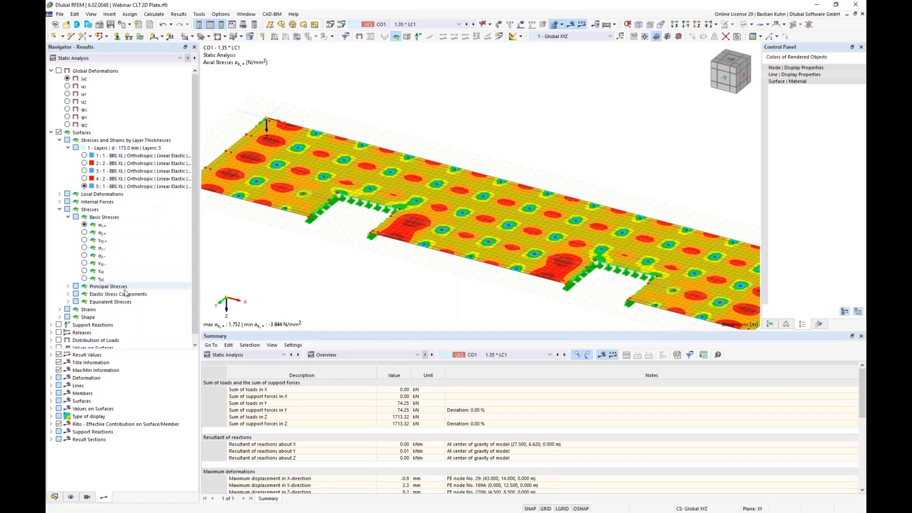
- Turn on the support reactions for the whole plate and list their nodal and line support components
scroll(141, 297, down, 1)
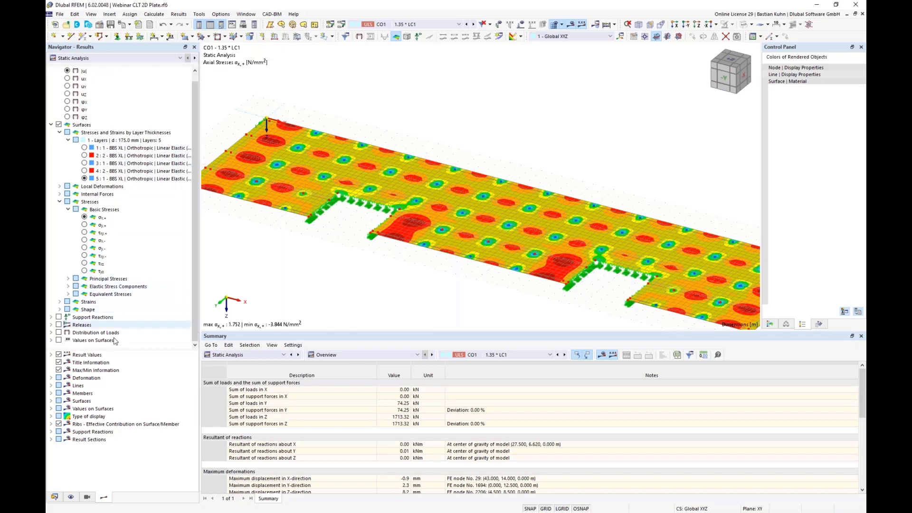
scroll(319, 234, down, 2)
middle_drag(320, 234, 306, 216)
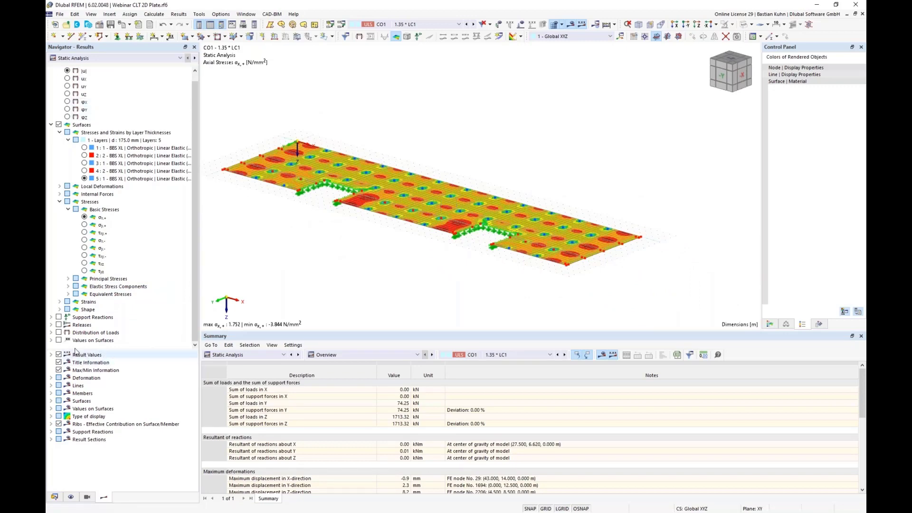
click(51, 325)
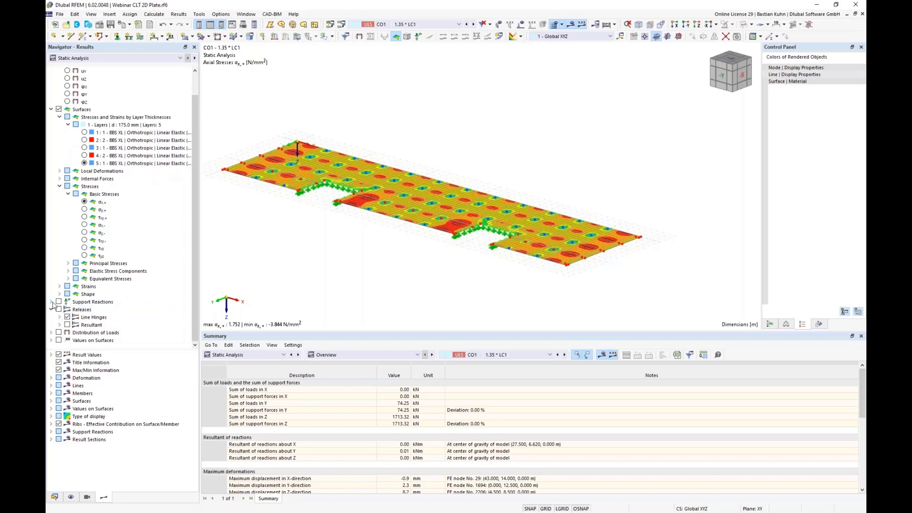
click(58, 302)
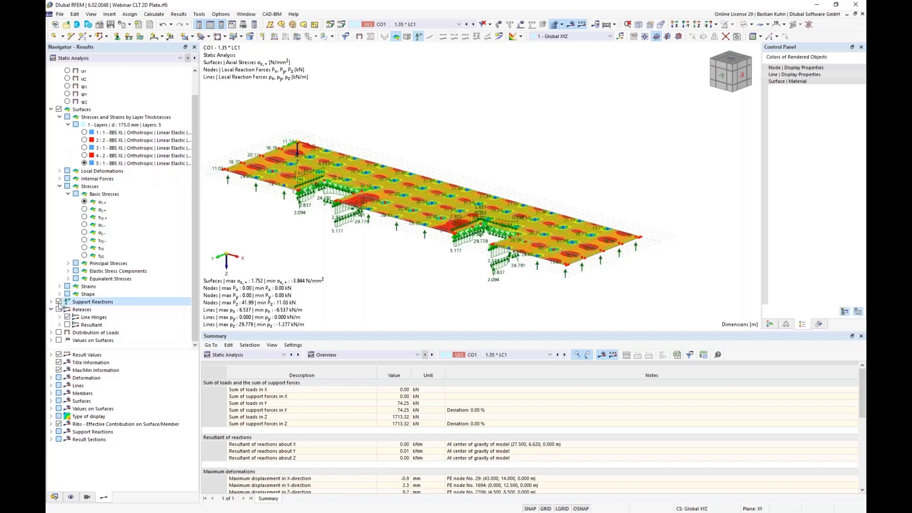
click(51, 302)
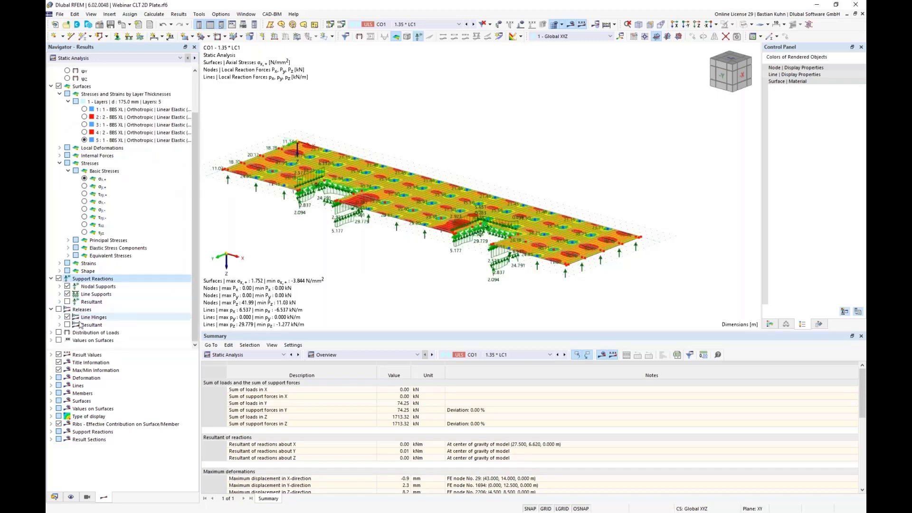
- Hide the nodal support reactions and restrict the line support reactions to the local component px
click(67, 286)
click(60, 294)
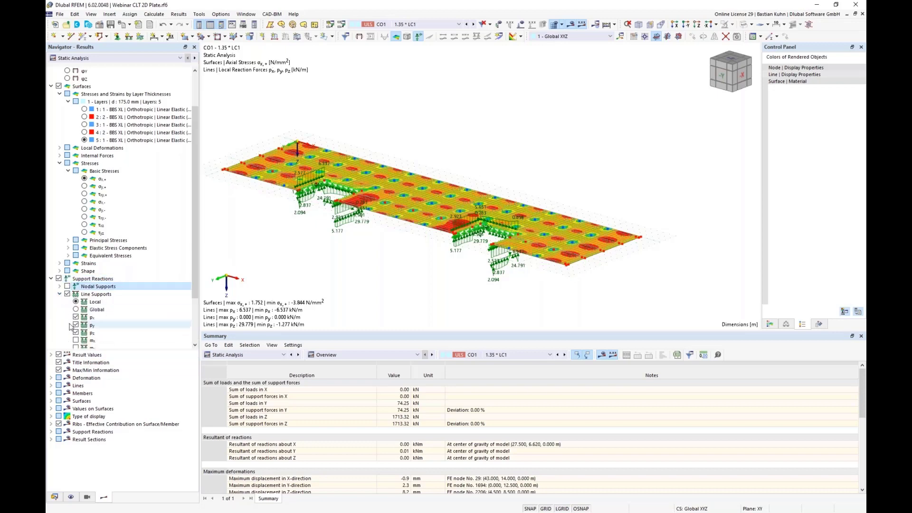
click(75, 263)
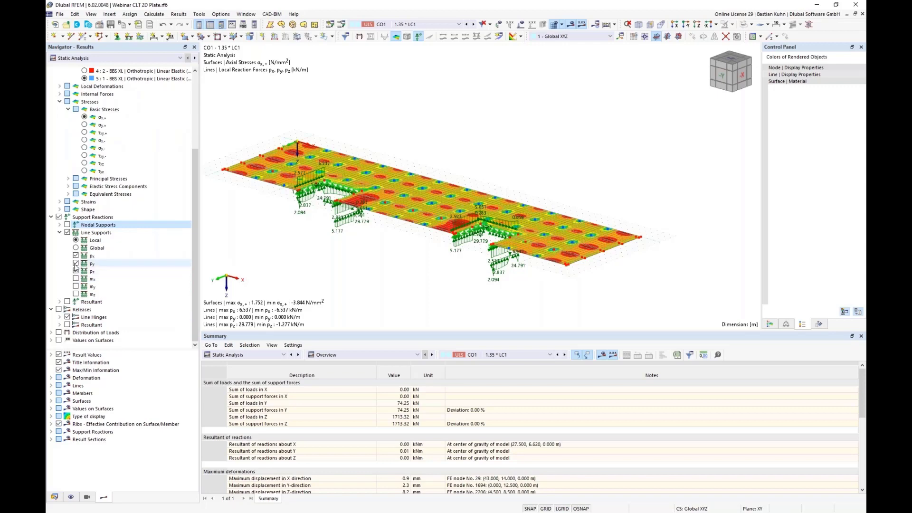
click(76, 271)
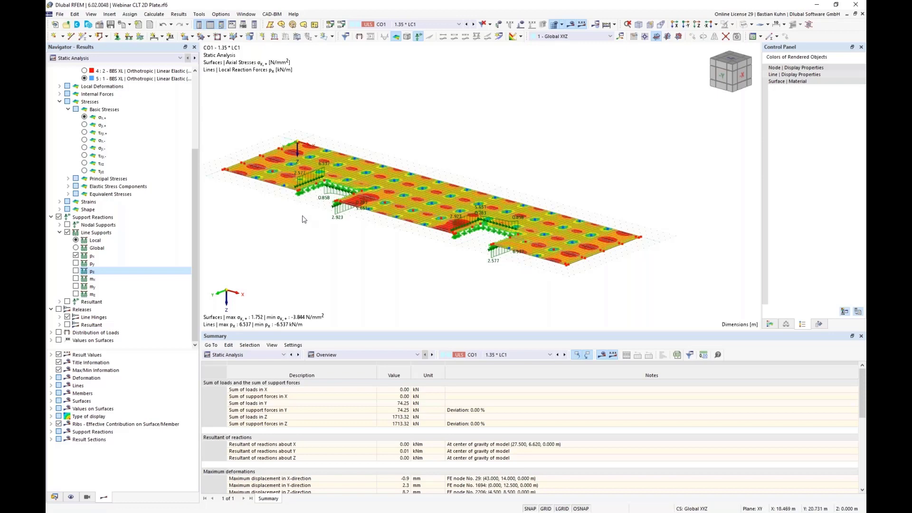
- Display the line hinge forces n on the plate
click(60, 317)
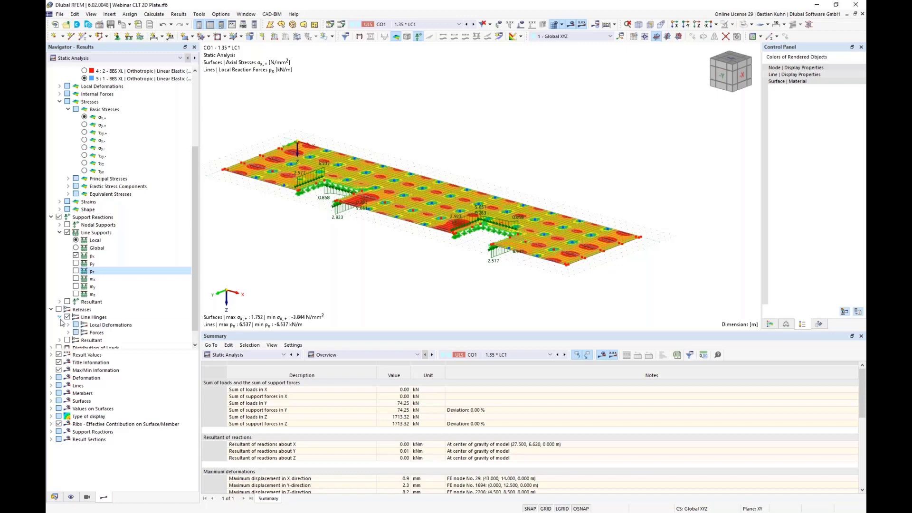
click(68, 332)
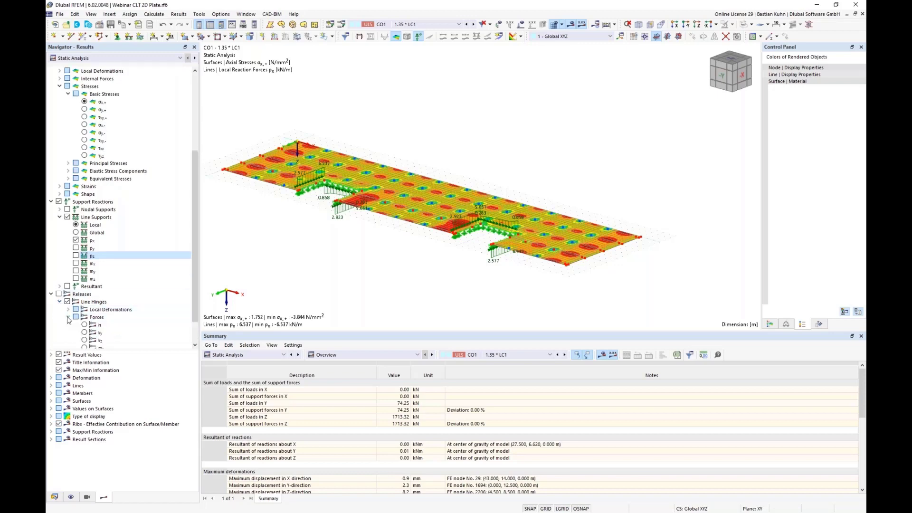
click(85, 325)
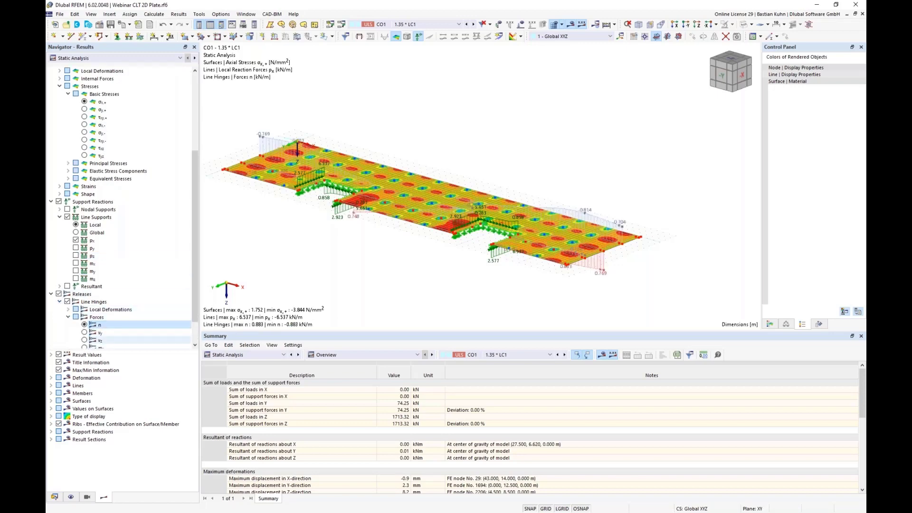
- Examine the distribution of the hinge force n along line hinge no. 1 near the plate's end
ctrl+middle_drag(524, 257, 556, 225)
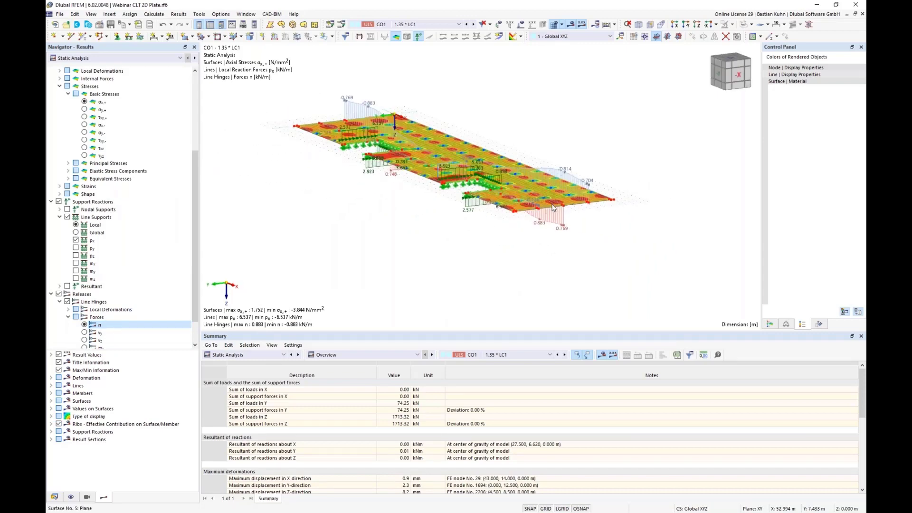
scroll(552, 207, up, 5)
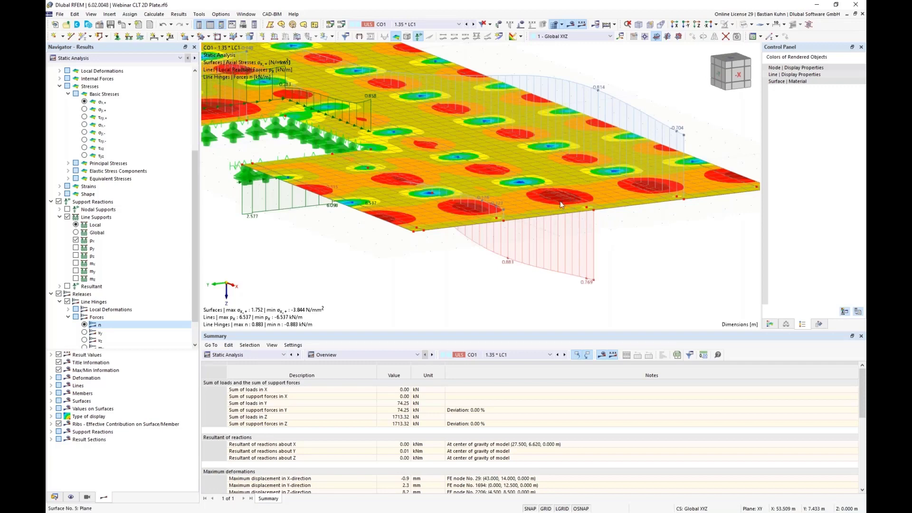
scroll(559, 201, up, 1)
scroll(558, 198, down, 4)
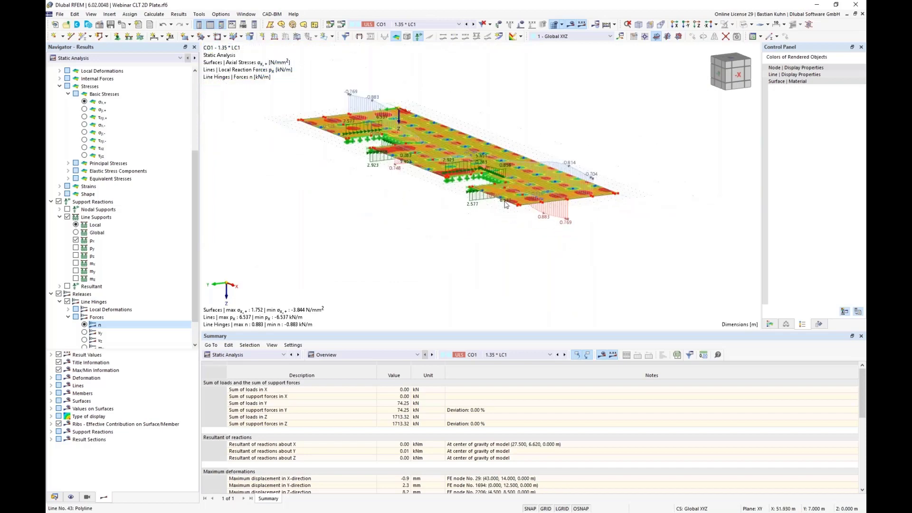
middle_drag(450, 212, 597, 248)
scroll(602, 239, up, 6)
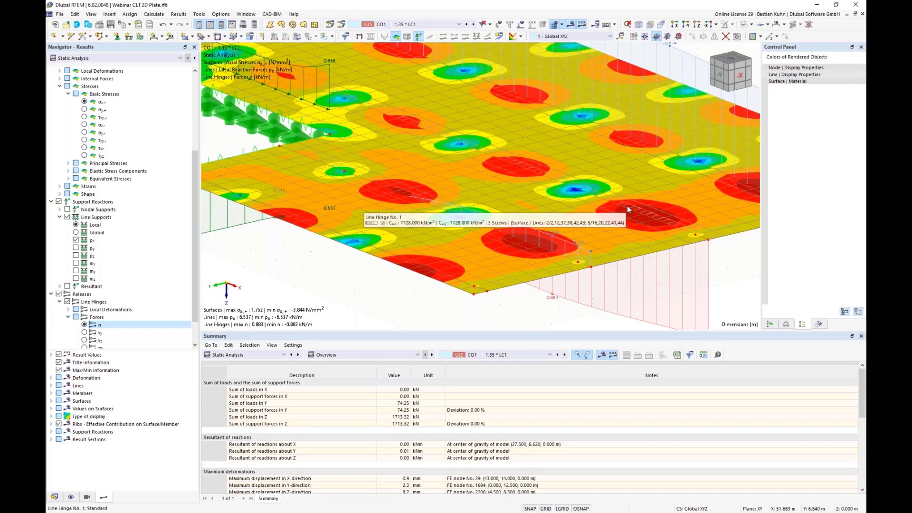
scroll(627, 206, down, 4)
scroll(627, 207, up, 4)
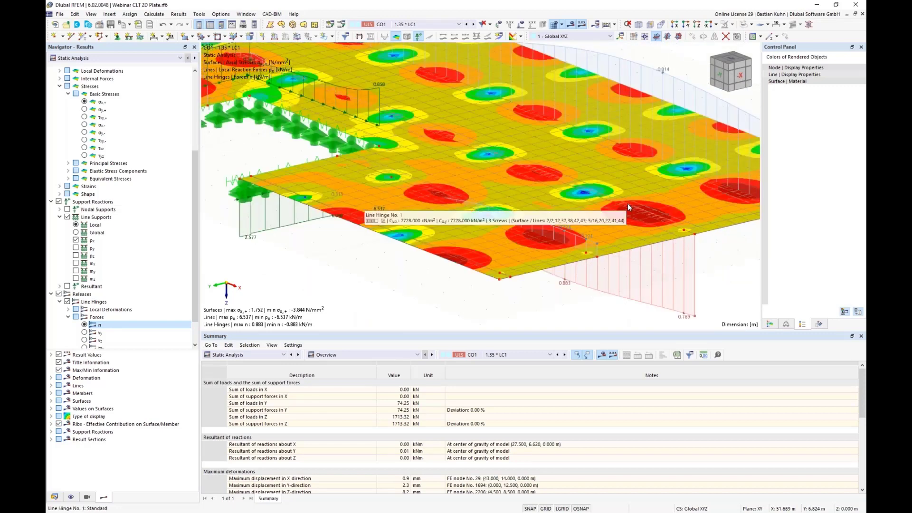
- Switch the displayed results to load combination CO5 and open the result diagrams of line hinge no. 1
right_click(628, 204)
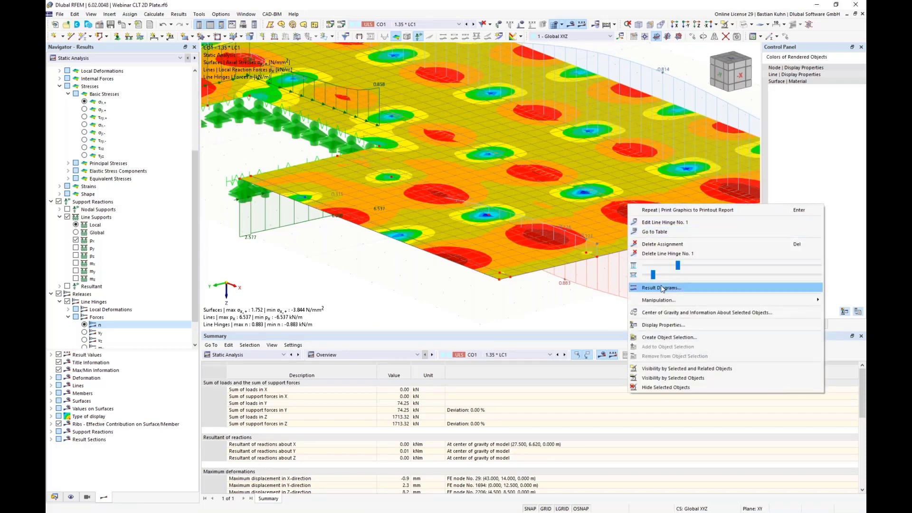
click(589, 316)
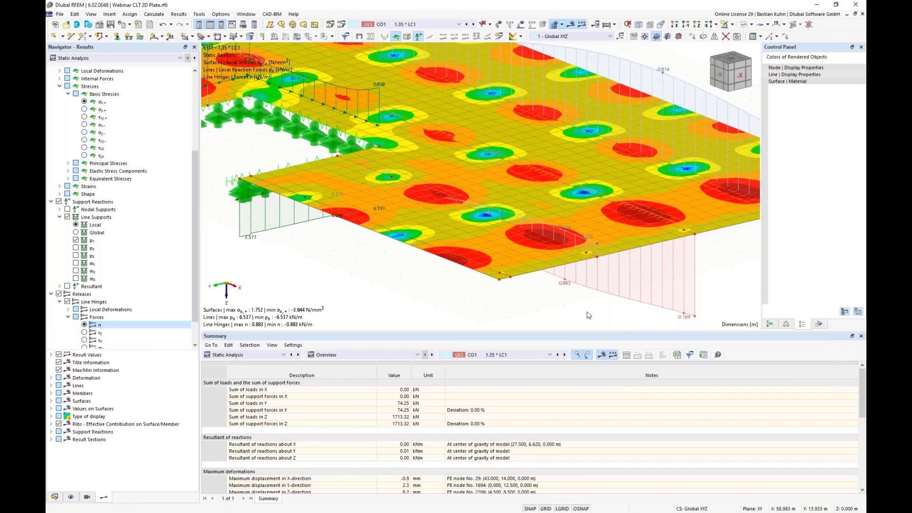
click(386, 25)
click(446, 111)
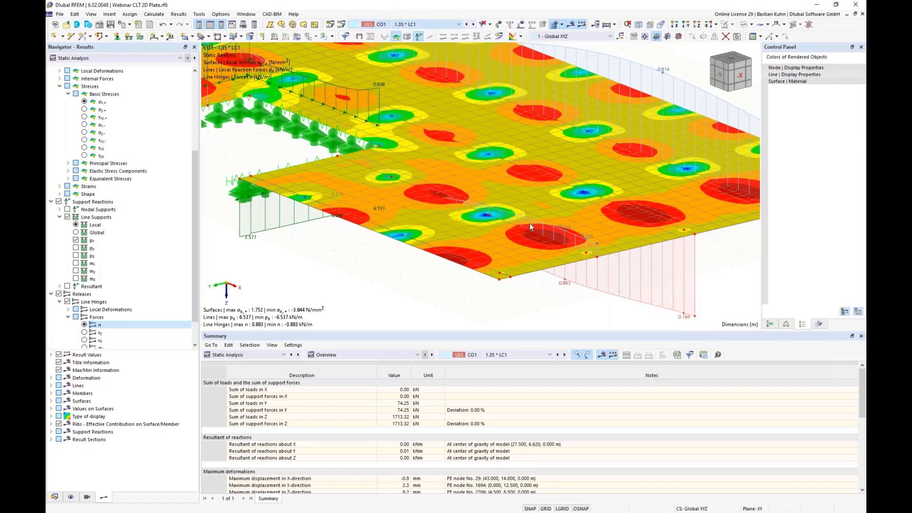
right_click(632, 210)
click(645, 290)
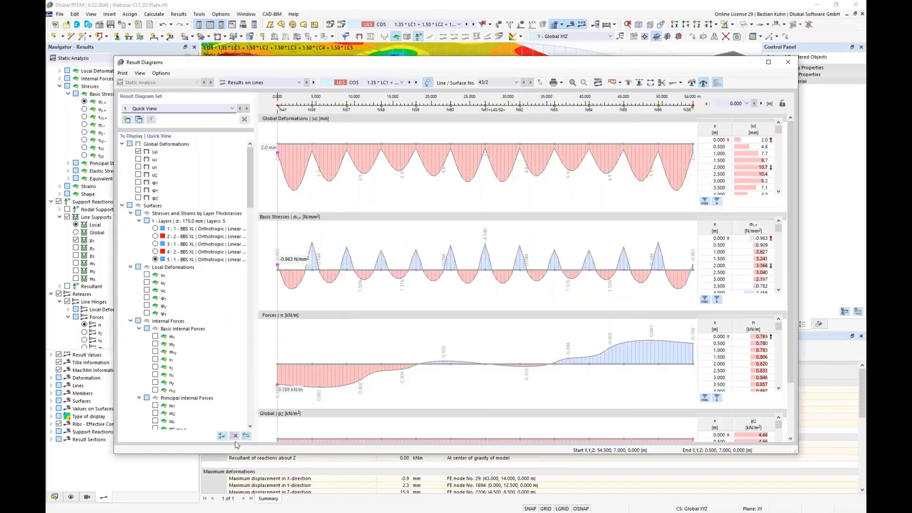
- Clear all displayed results in the result diagrams and show only the line hinge force n
drag(257, 200, 256, 411)
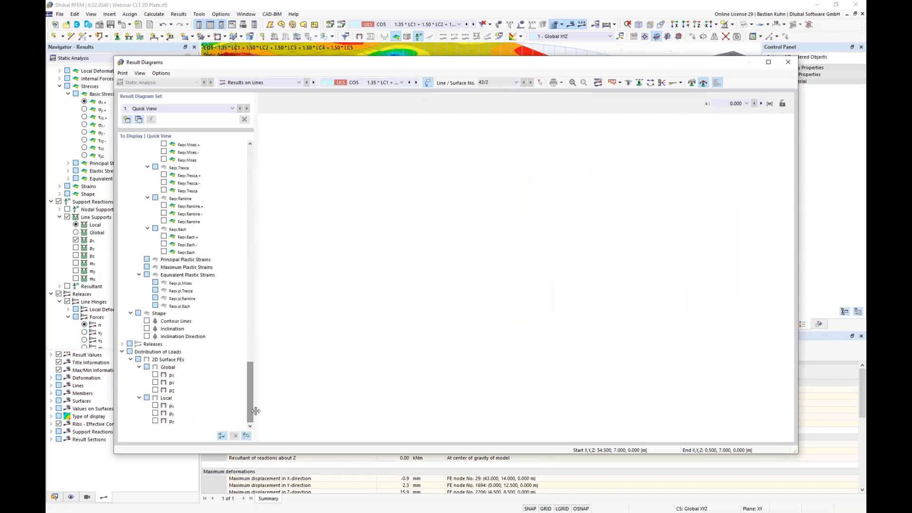
click(122, 344)
click(130, 352)
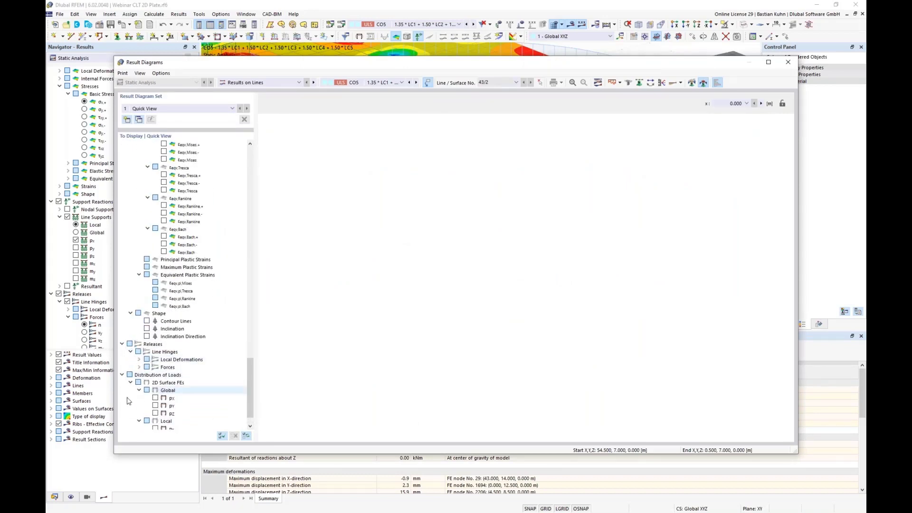
click(139, 367)
click(154, 375)
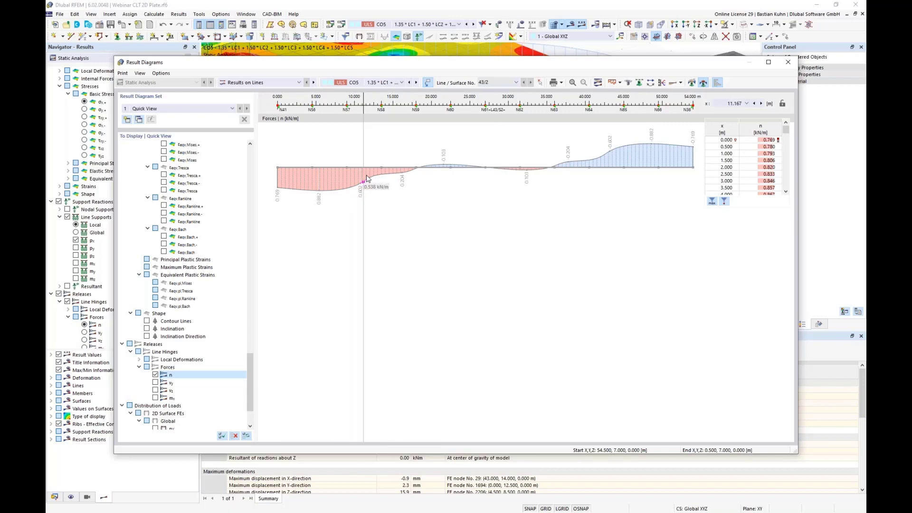
- Add a constant smooth range from 0 to 12 m to the line hinge force n diagram
click(692, 83)
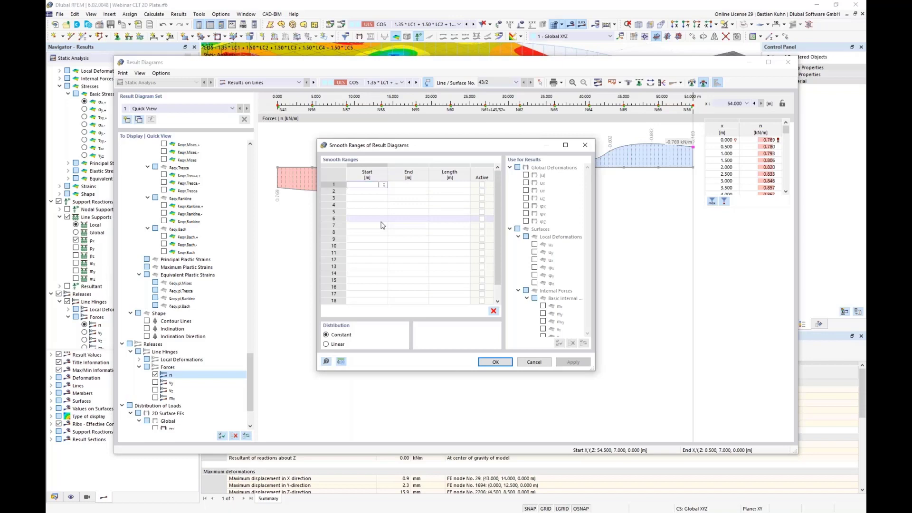
key(Tab)
text(1)
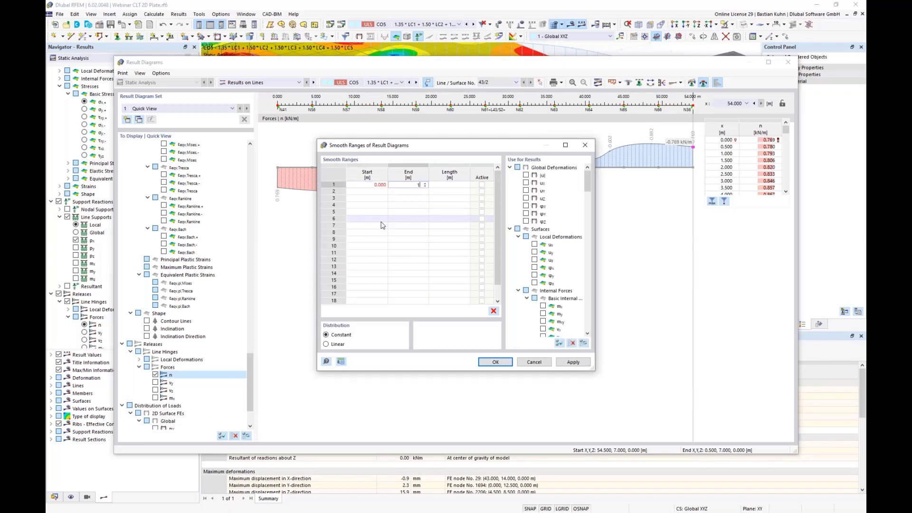
text(2)
key(Tab)
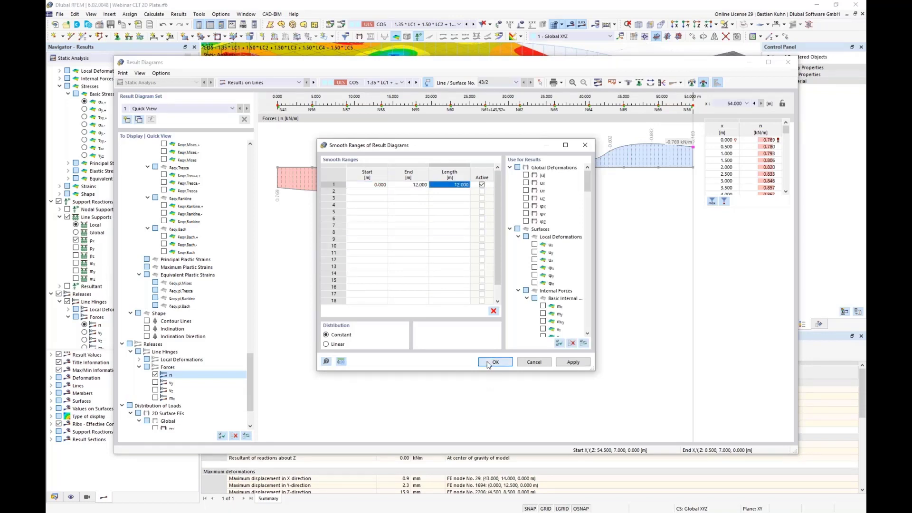
click(495, 362)
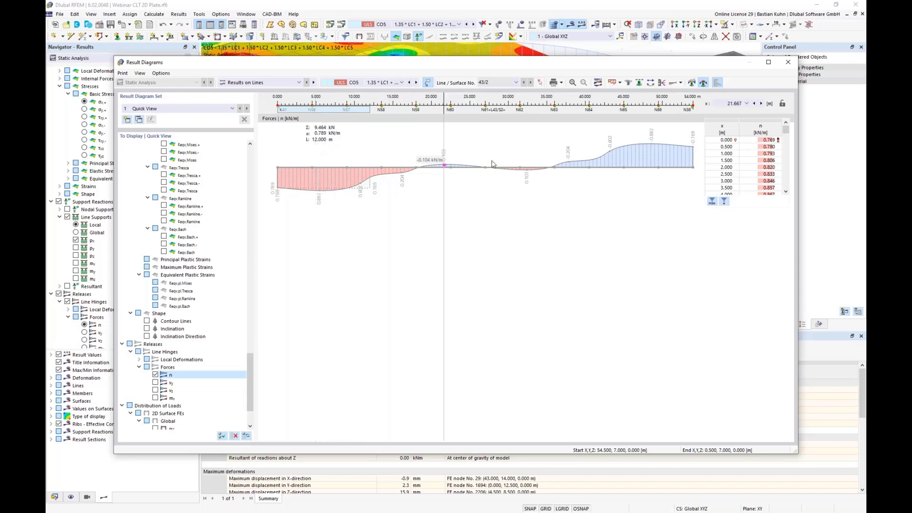
- Send the smoothed hinge force diagram to the Timber CLT printout report at 40 % height ratio, and close the result diagrams
click(561, 82)
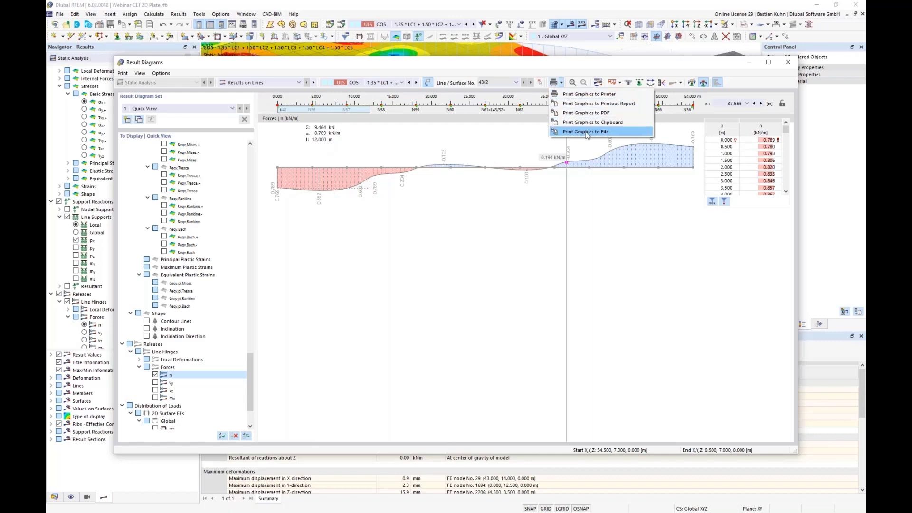
click(589, 104)
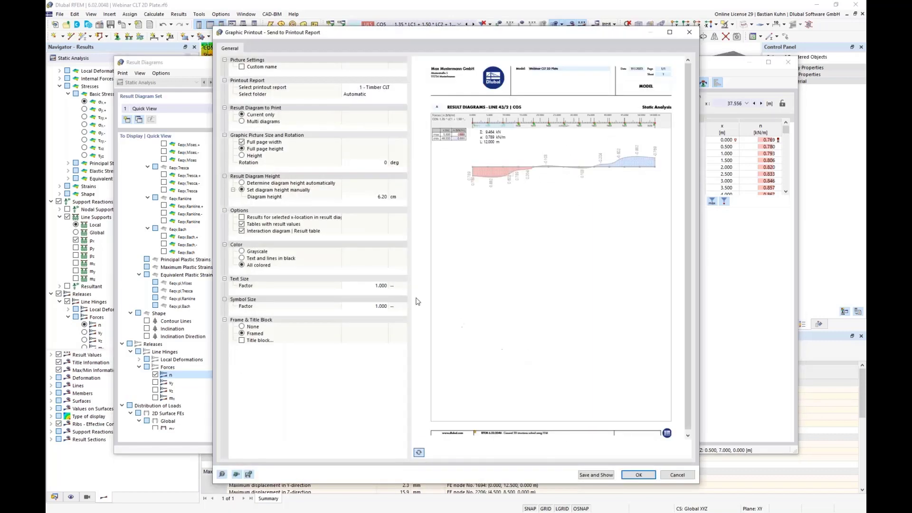
click(241, 156)
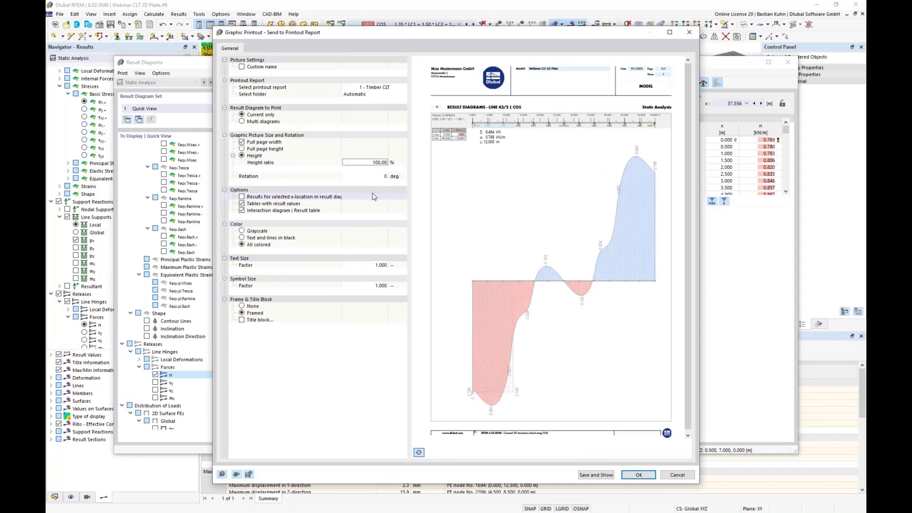
click(371, 162)
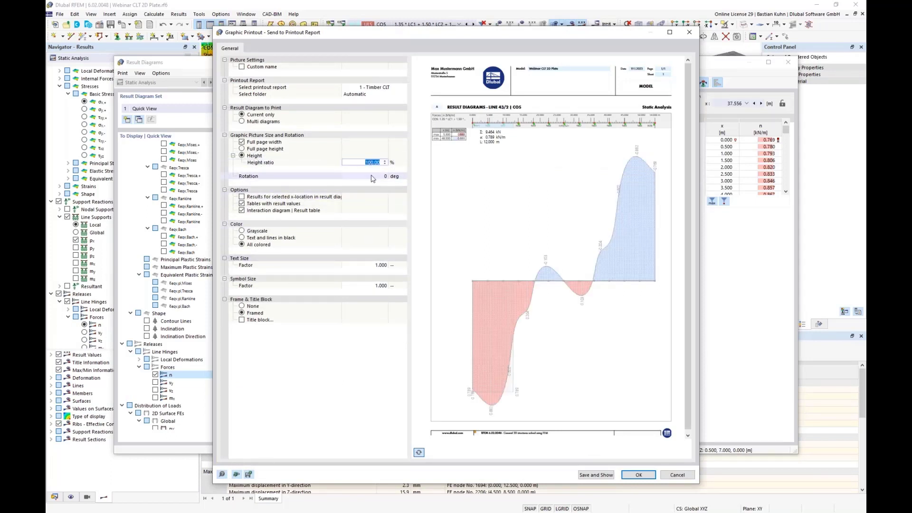
text(40)
click(373, 177)
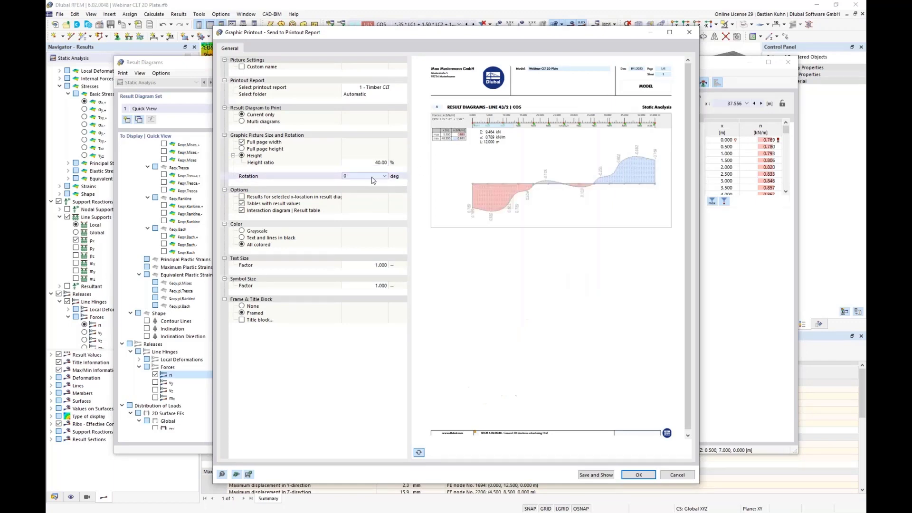
click(638, 475)
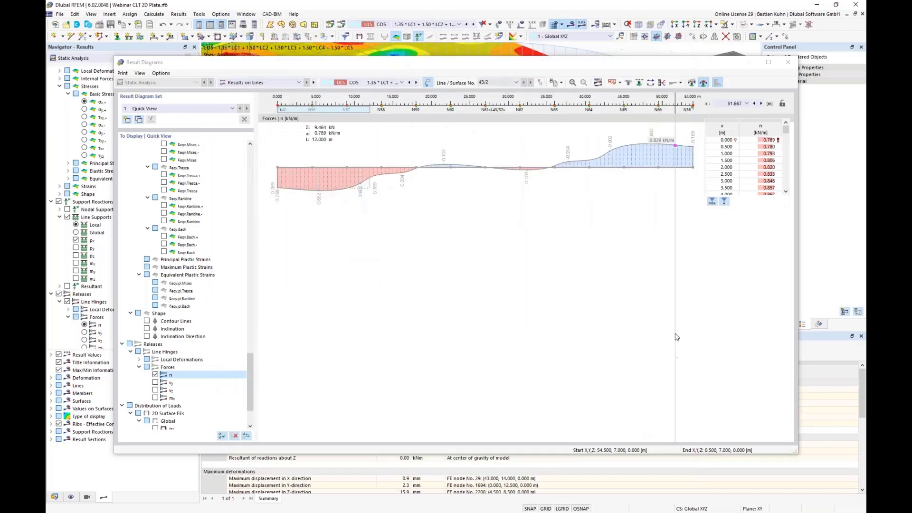
drag(576, 66, 534, 59)
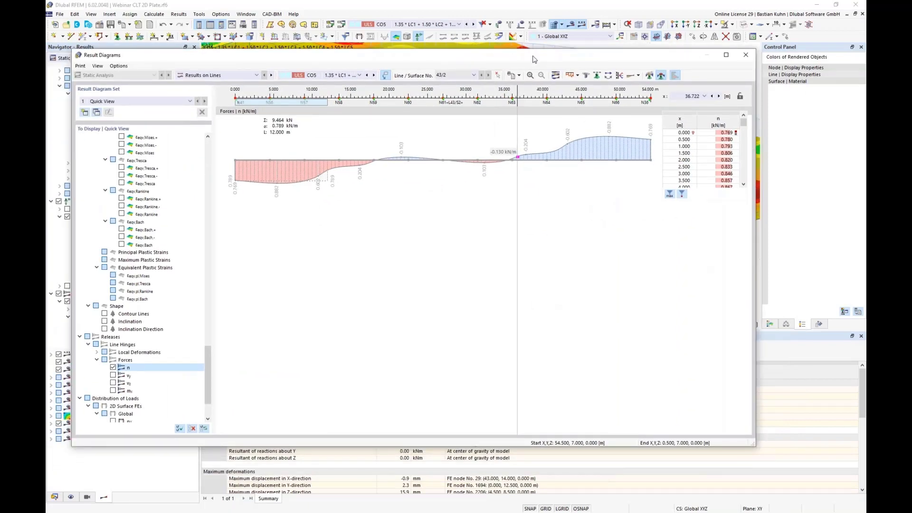
click(749, 56)
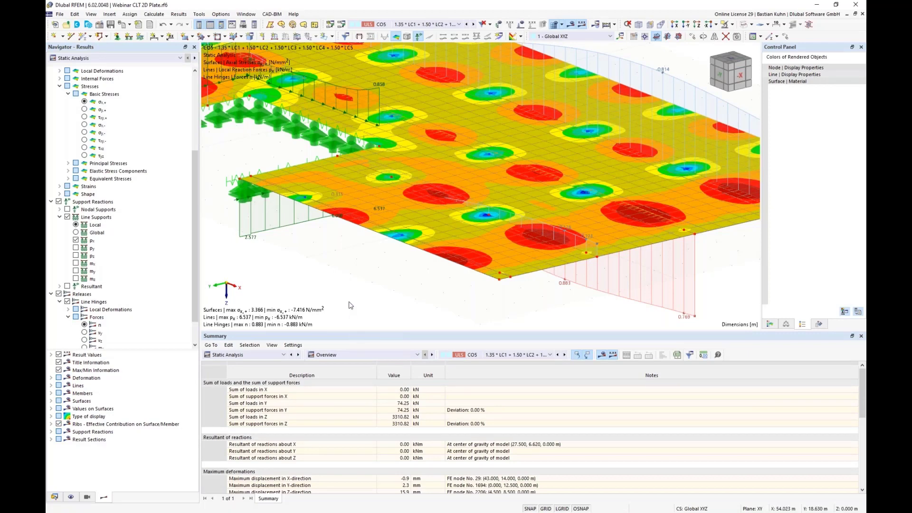
- Switch the displayed results to Timber Design and examine the design check ratios across the plate
scroll(361, 285, down, 1)
scroll(361, 285, down, 3)
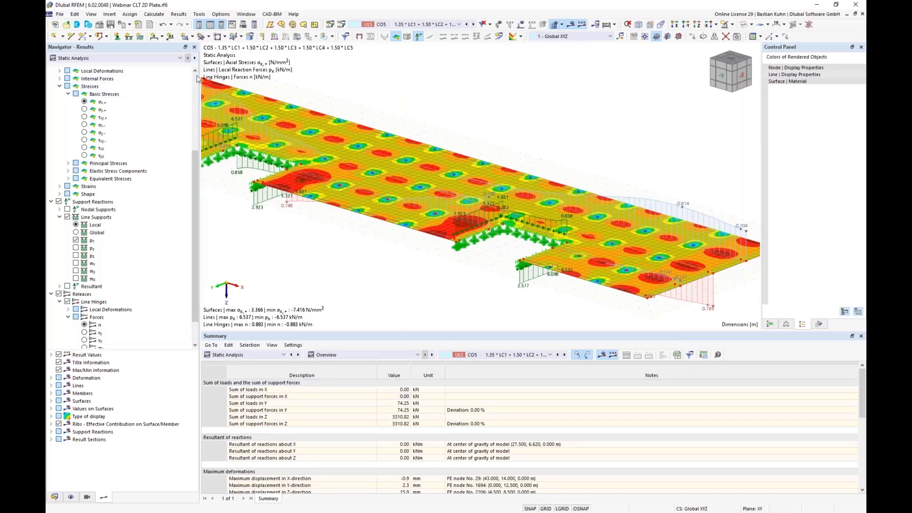
click(193, 59)
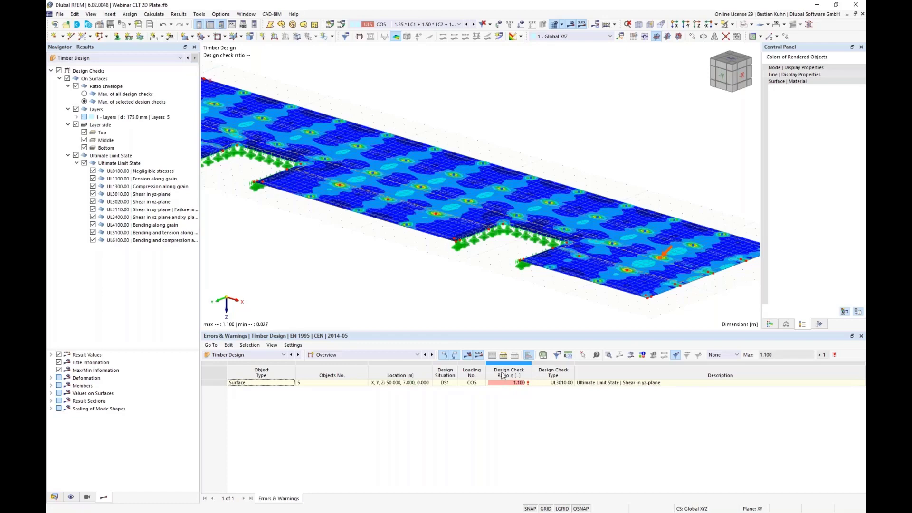
scroll(449, 295, down, 4)
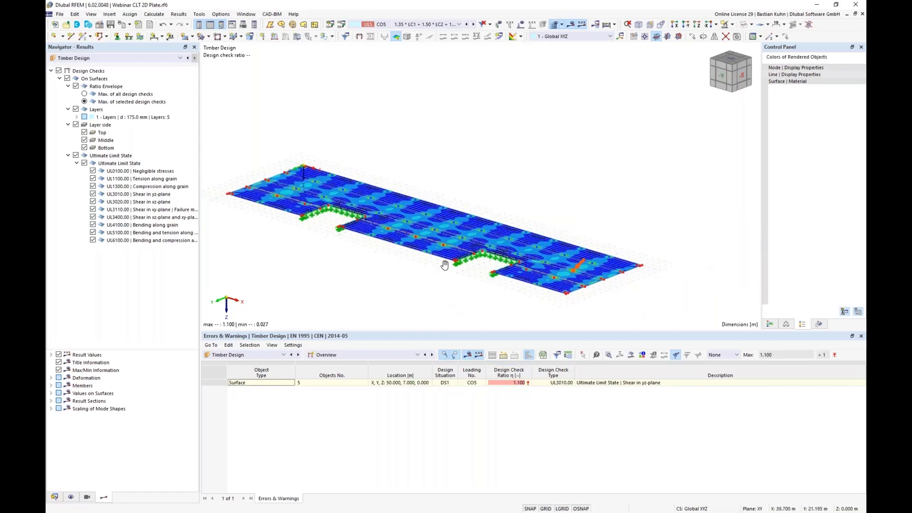
ctrl+middle_drag(455, 264, 479, 277)
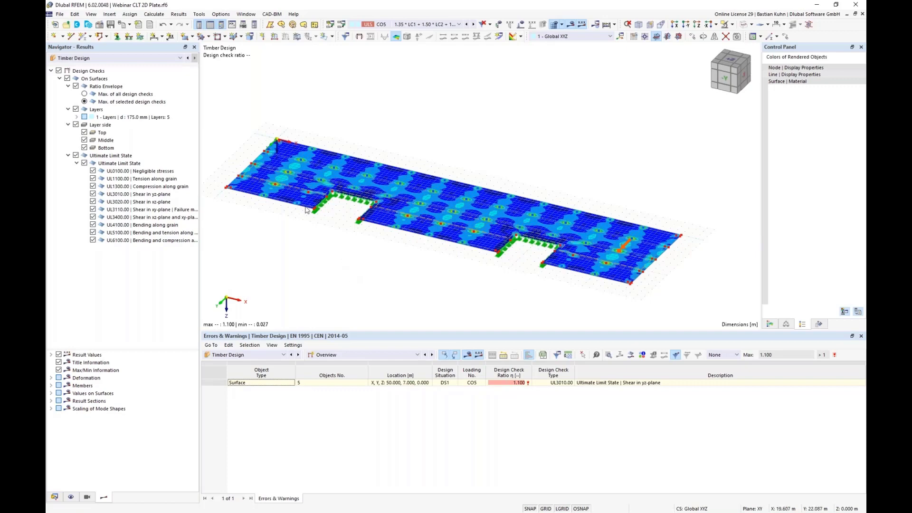
scroll(282, 147, up, 4)
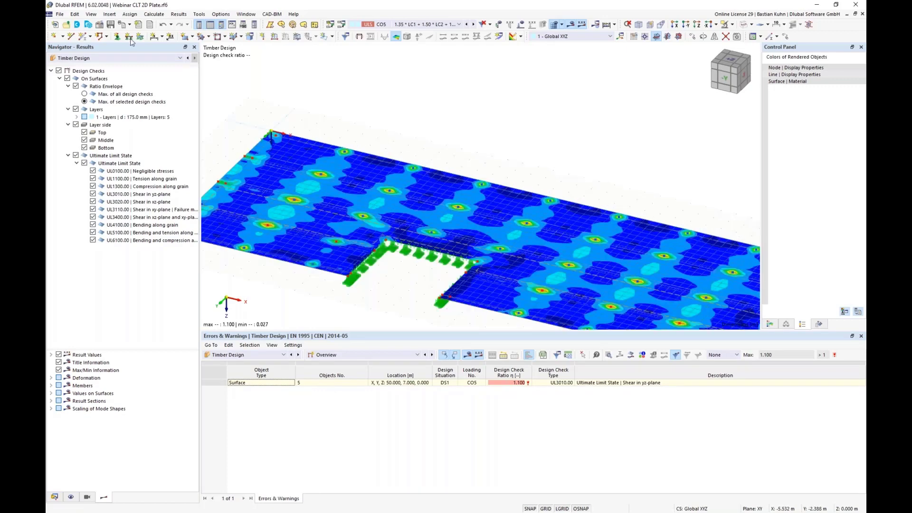
- Start a new surface results adjustment with a circular shape and a diameter of 0.600 m
click(110, 14)
mouse_move(123, 26)
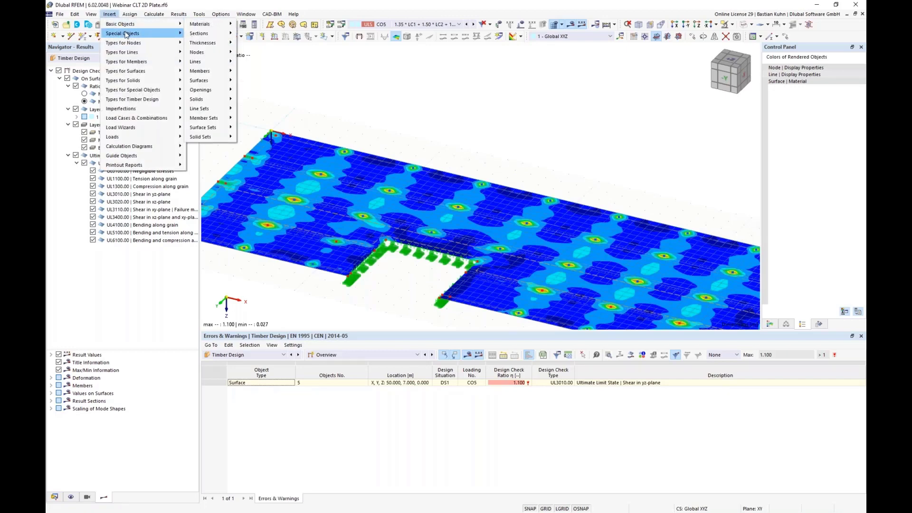
mouse_move(240, 43)
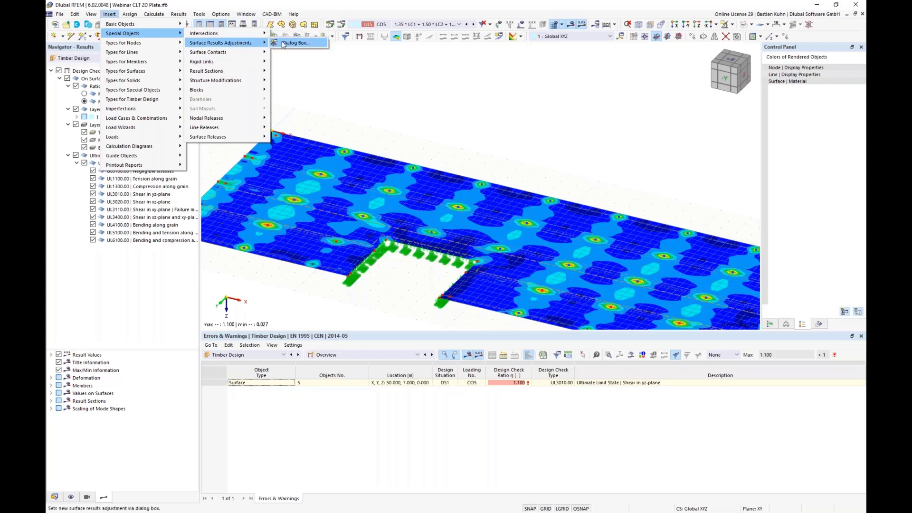
click(283, 43)
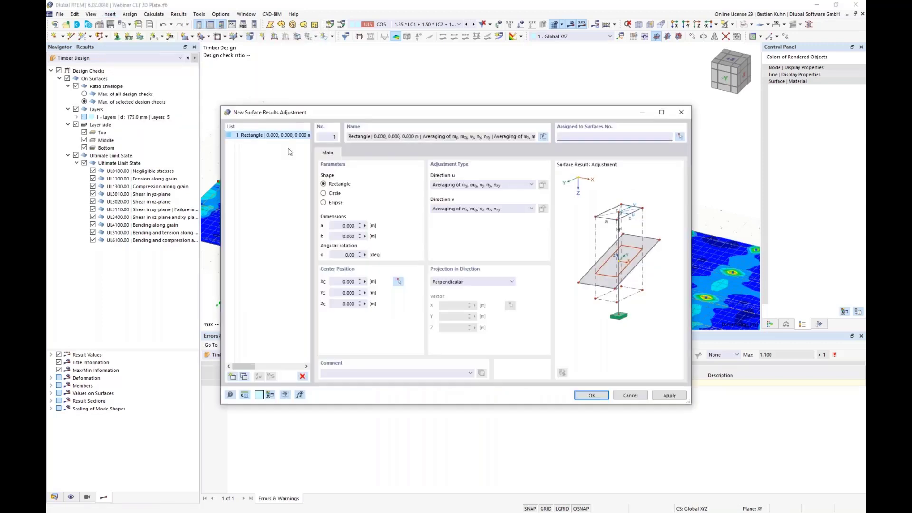
click(324, 193)
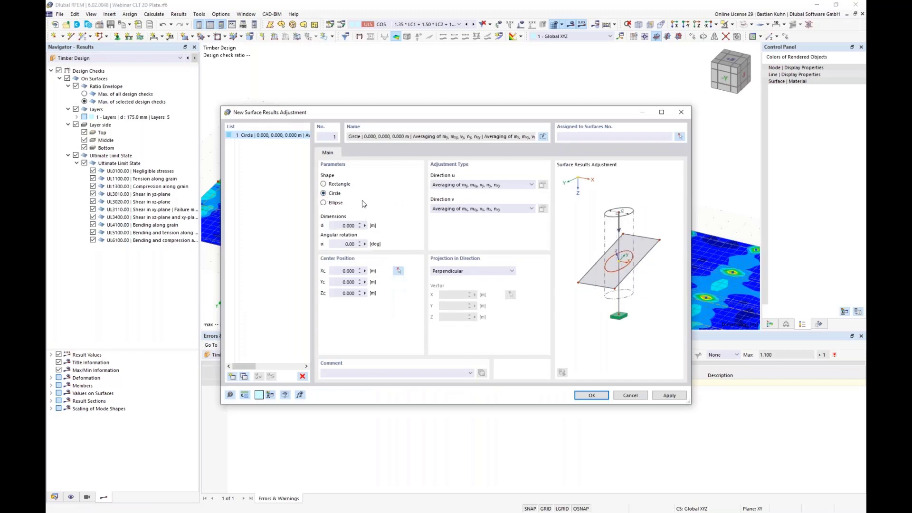
click(337, 226)
- Assign the surface results adjustment to all plate surfaces, numbers 1-3,5,9,11
click(679, 137)
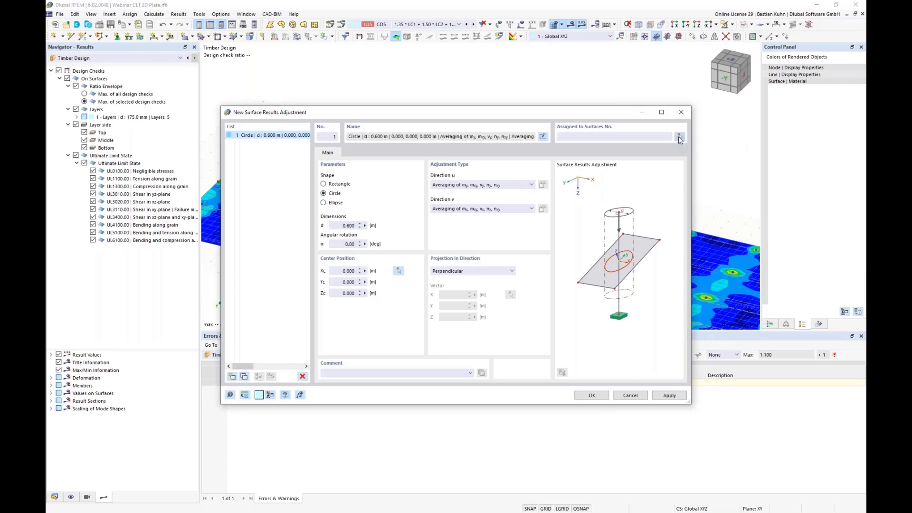
scroll(543, 133, down, 5)
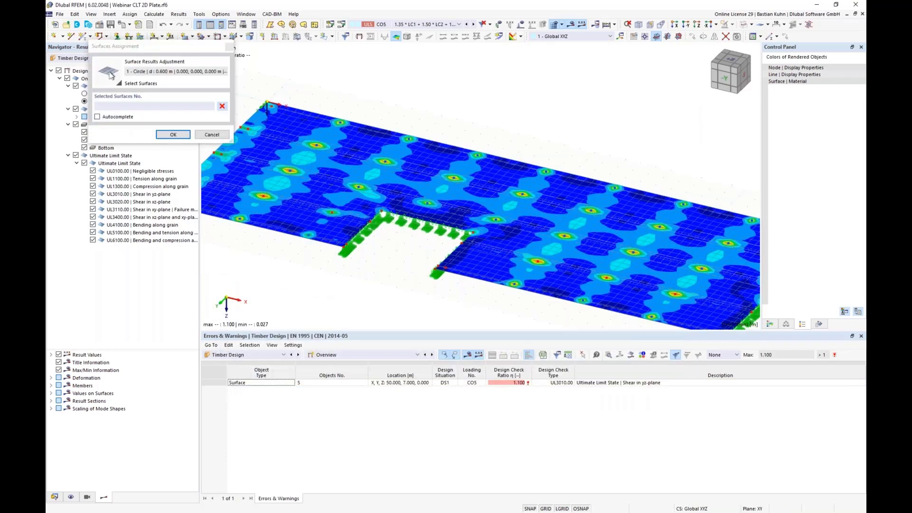
drag(399, 98, 708, 247)
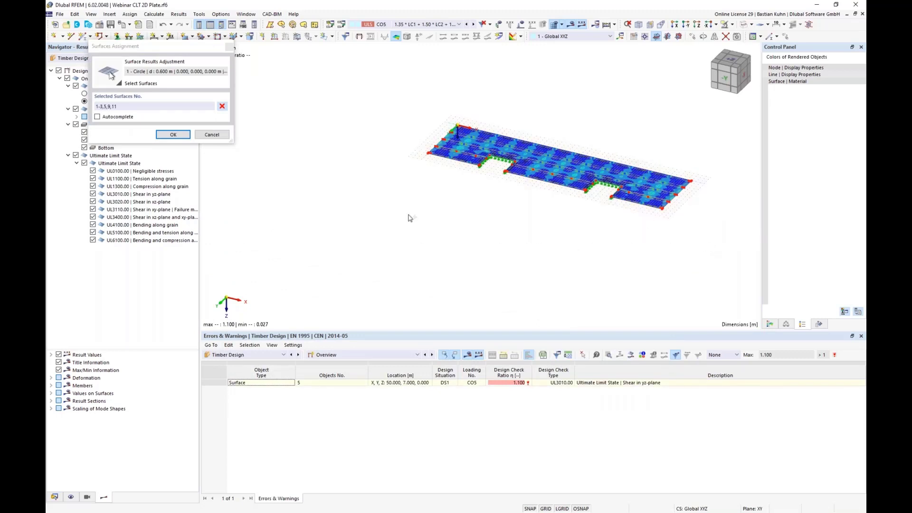
click(173, 134)
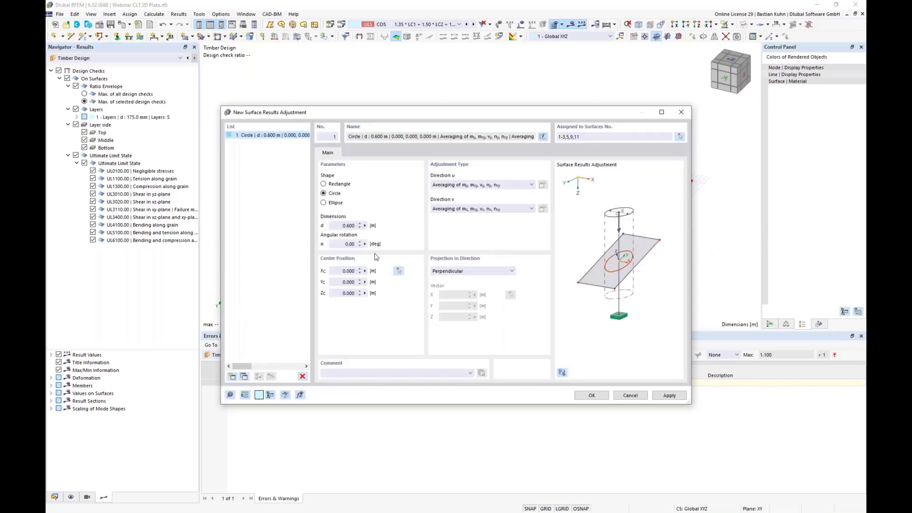
- Center the adjustment on the corner support node at X 0.500, Y 0.400, Z 0.000 m and create it, accepting the deletion of results
click(399, 270)
scroll(459, 155, up, 8)
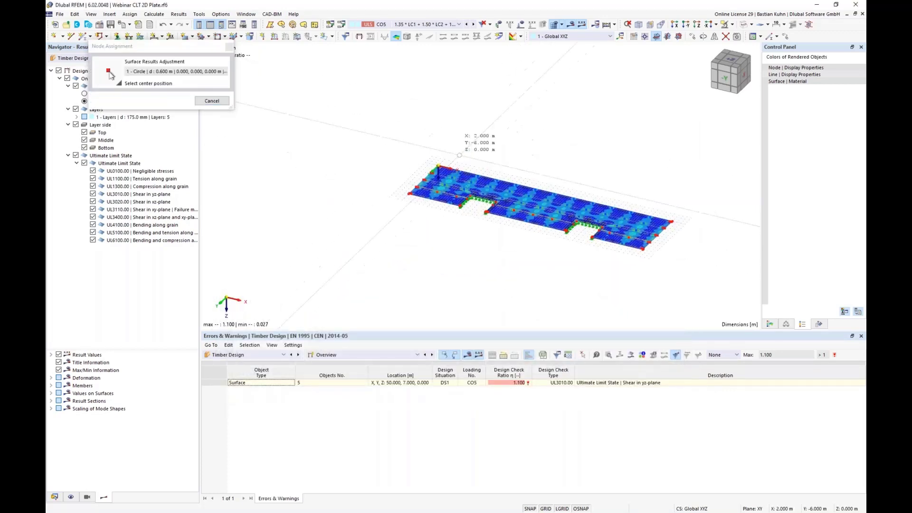
click(399, 189)
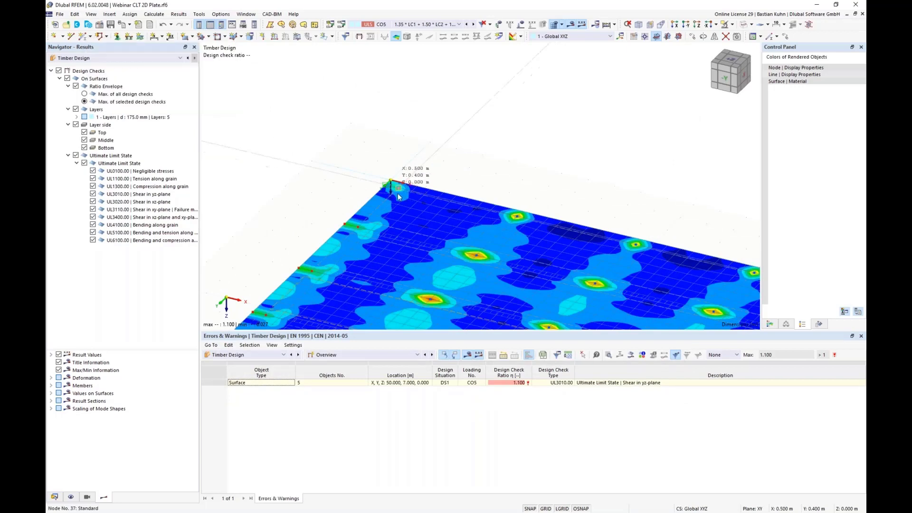
click(585, 396)
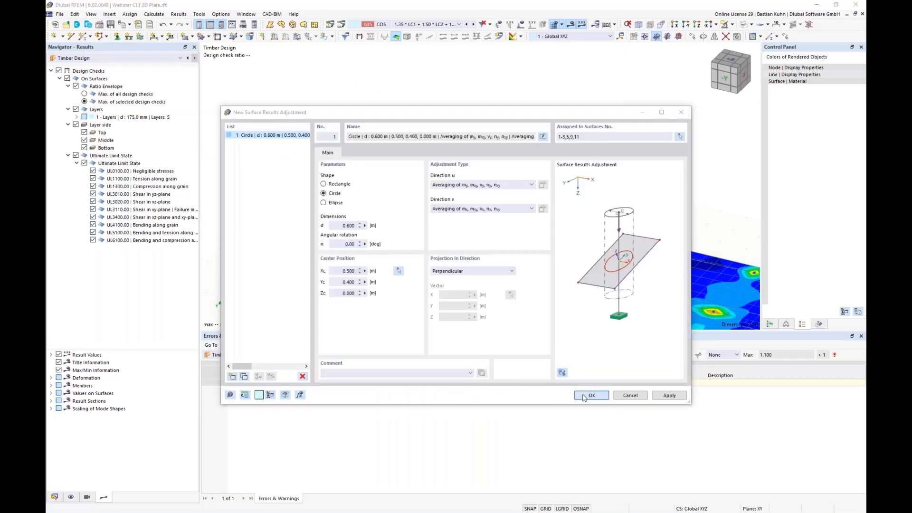
click(490, 299)
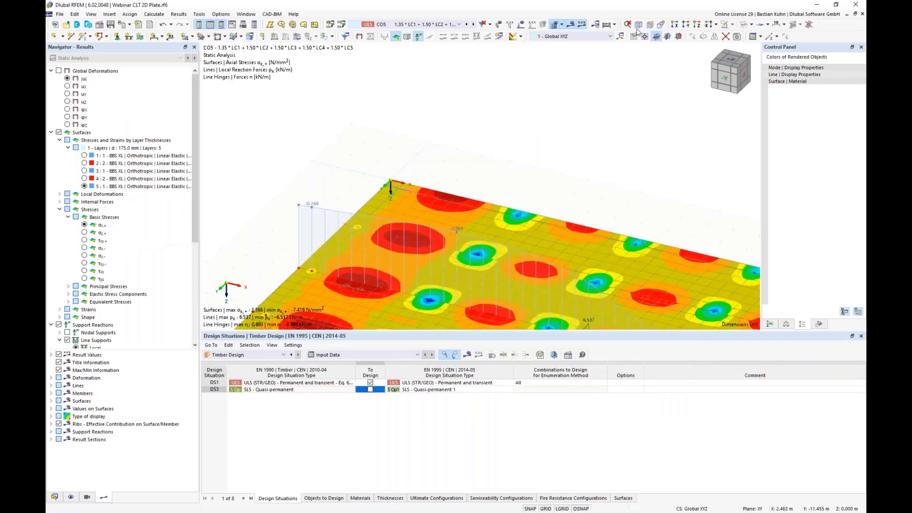
- Hide the results and copy the circular results adjustment to the four other support nodes along the plate's short edge
click(570, 27)
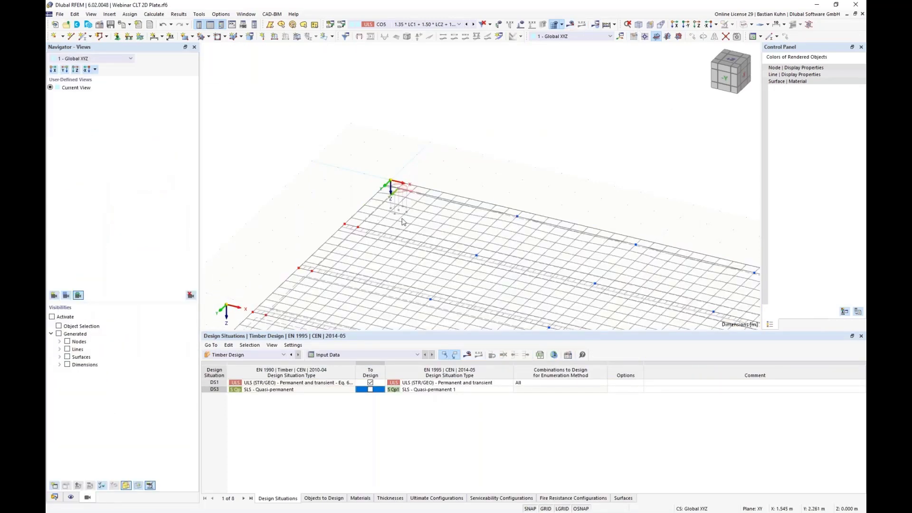
scroll(402, 221, down, 3)
scroll(403, 222, up, 1)
scroll(403, 221, up, 2)
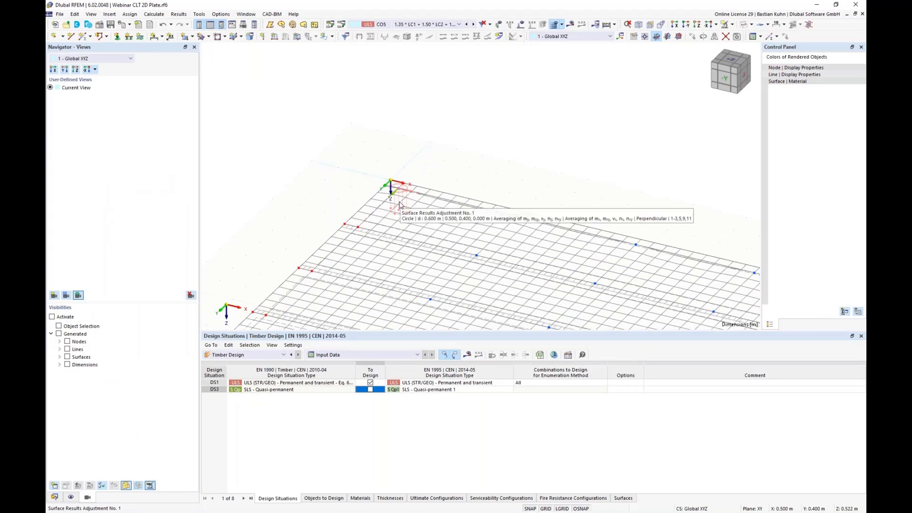
drag(399, 205, 315, 273)
scroll(331, 271, down, 3)
middle_drag(356, 251, 418, 155)
scroll(409, 161, up, 4)
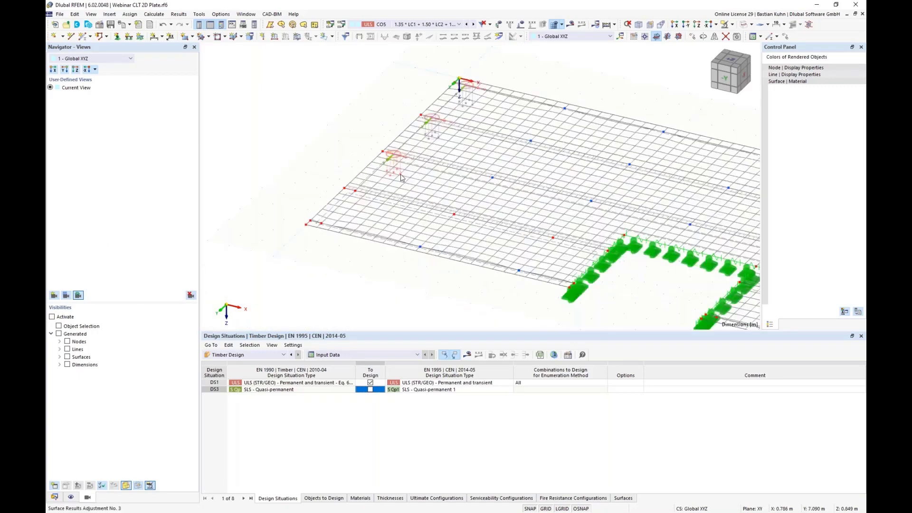
ctrl+drag(350, 211, 346, 195)
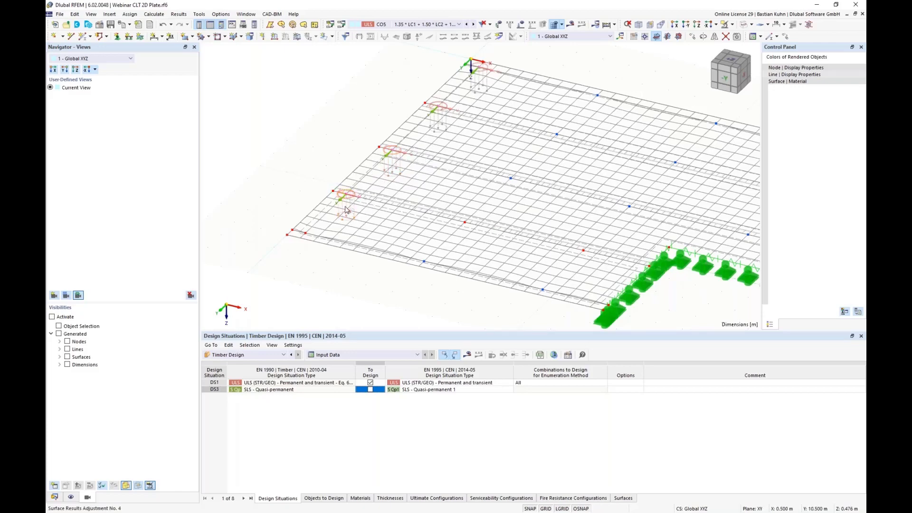
drag(346, 210, 307, 237)
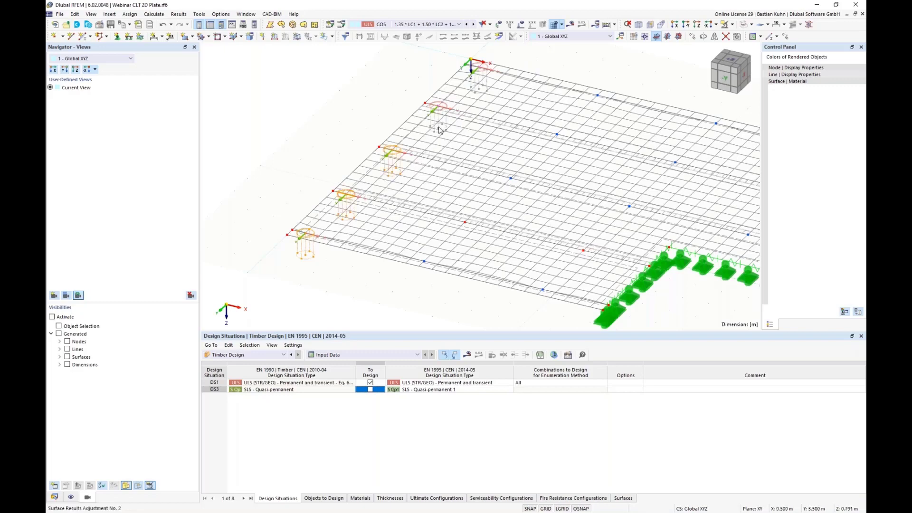
- Copy the five selected circular results adjustments along the plate in 12 steps with a displacement vector of X 4.5 m and Y 0 m
right_click(479, 84)
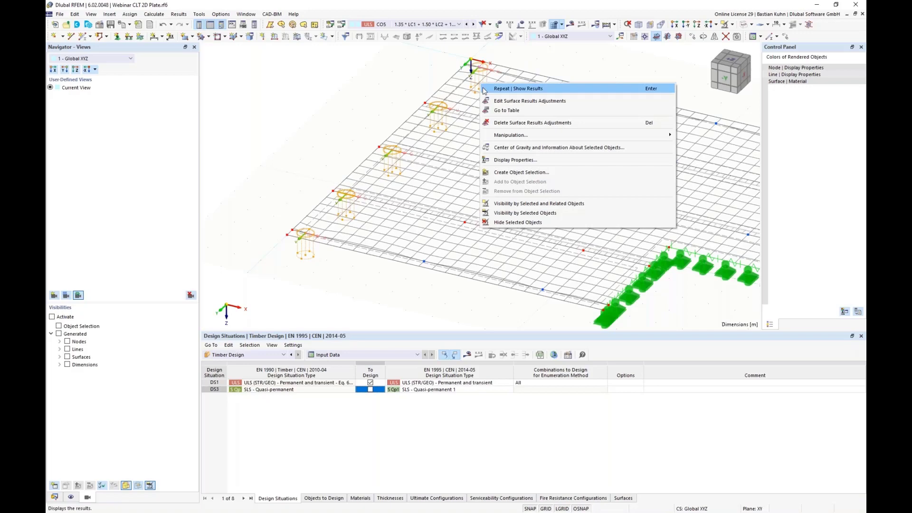
click(785, 38)
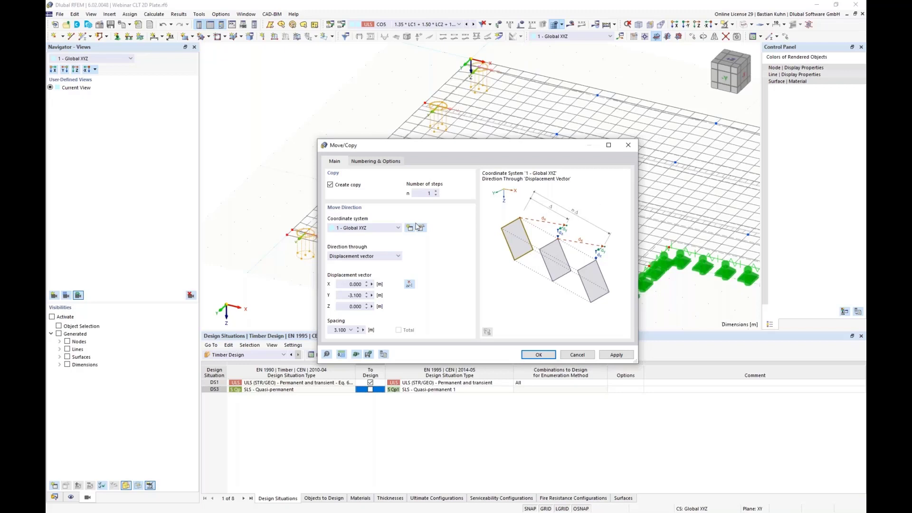
drag(417, 193, 455, 196)
text(12)
double_click(351, 296)
text(0)
double_click(350, 284)
text(4,5)
click(539, 356)
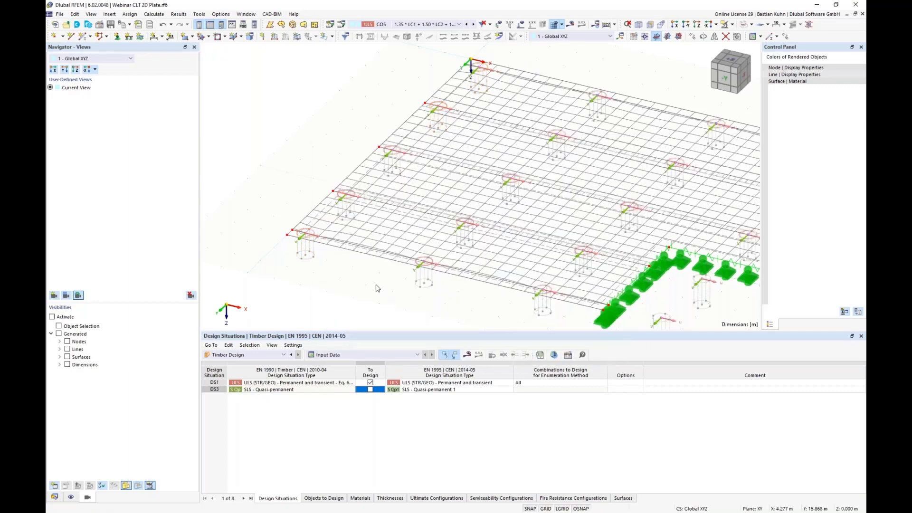
- Delete the copied results adjustments that lie inside the two wall recesses, working in the plan view along Z
scroll(401, 276, down, 5)
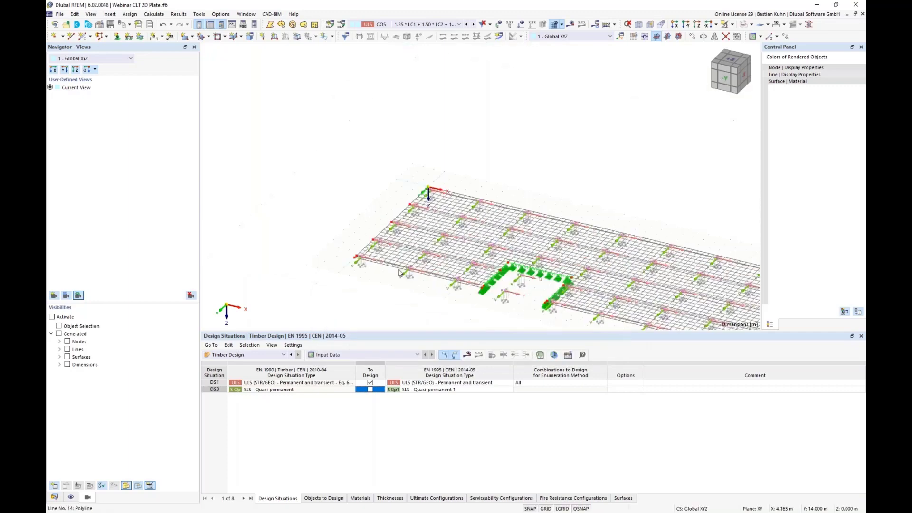
click(698, 26)
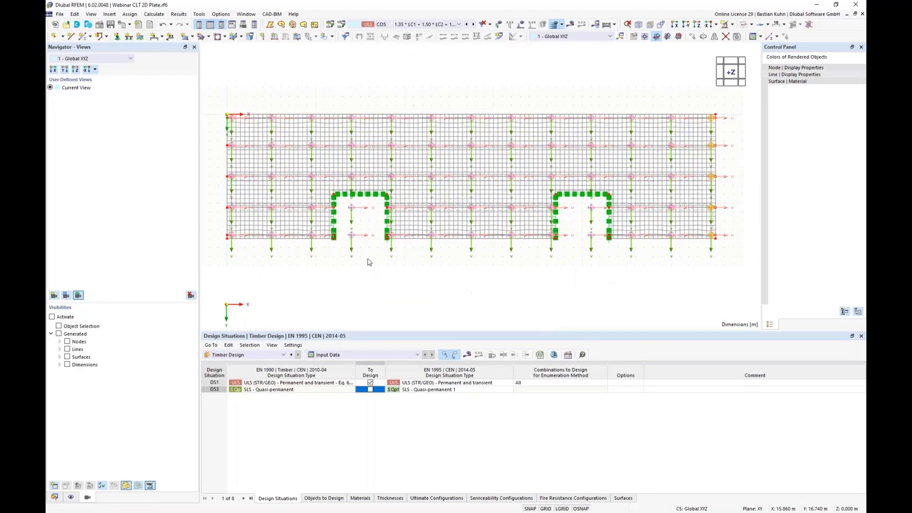
drag(347, 217, 345, 201)
click(569, 281)
drag(597, 251, 581, 204)
key(Delete)
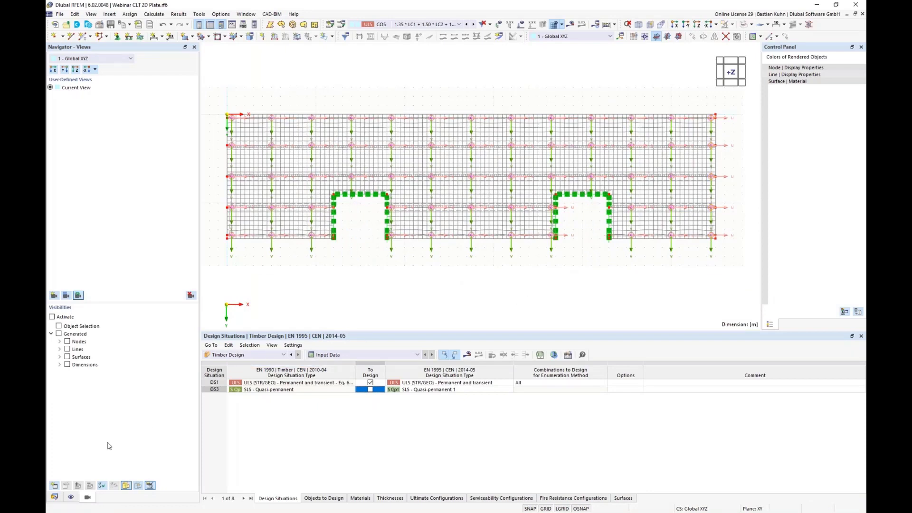
- Turn off the display of the u, v axis systems of the surface results adjustments
click(71, 497)
scroll(110, 321, down, 5)
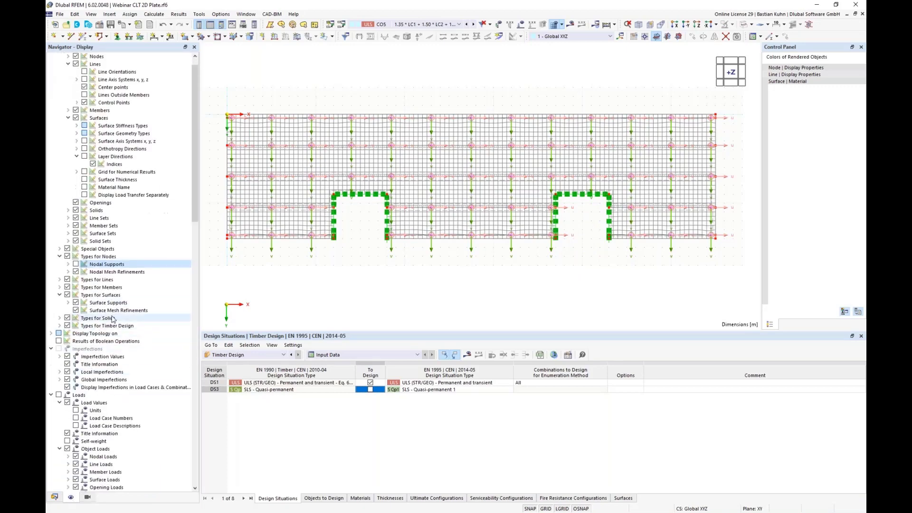
scroll(111, 321, down, 6)
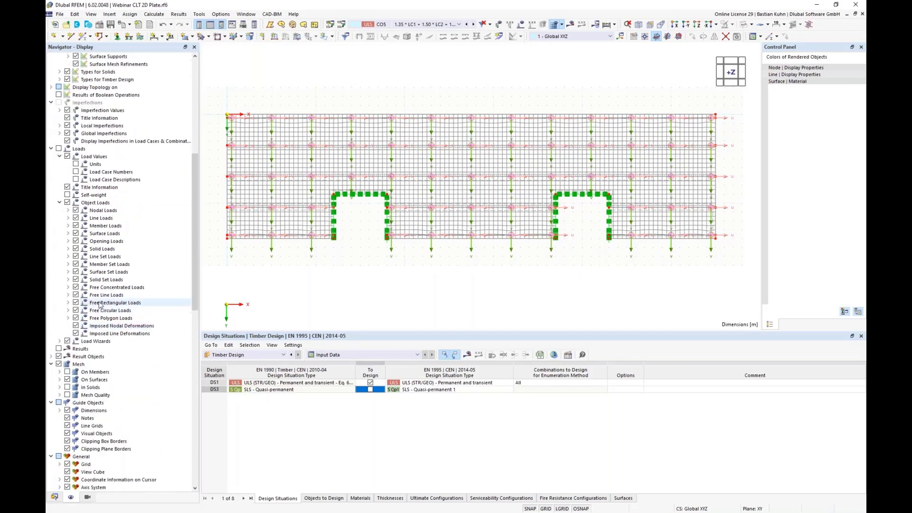
scroll(100, 314, down, 2)
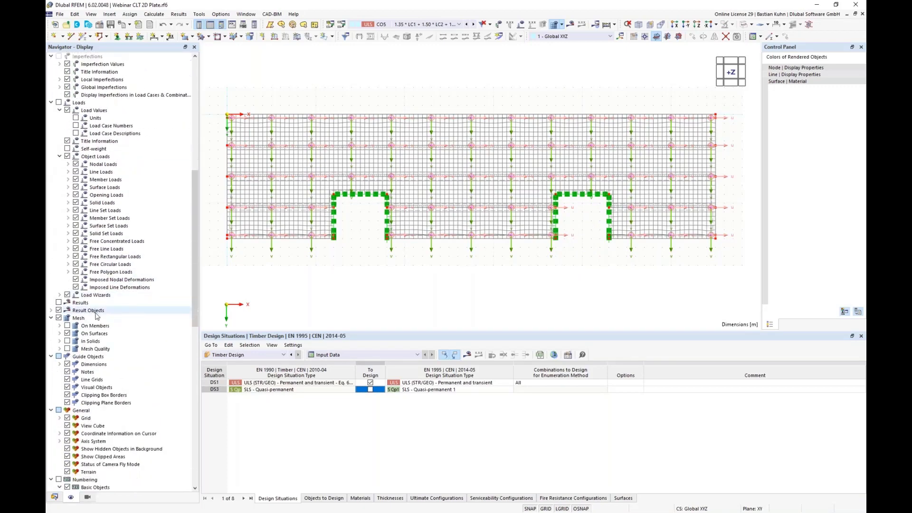
click(50, 311)
click(59, 318)
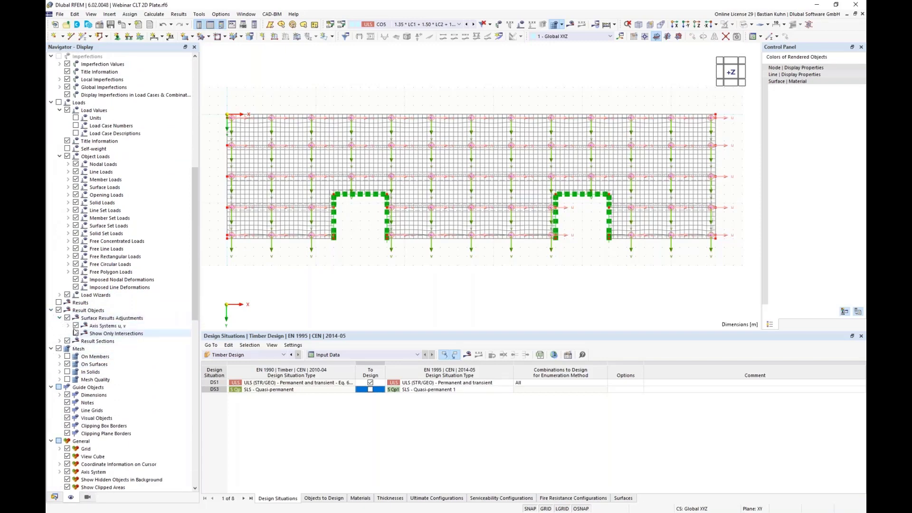
click(76, 326)
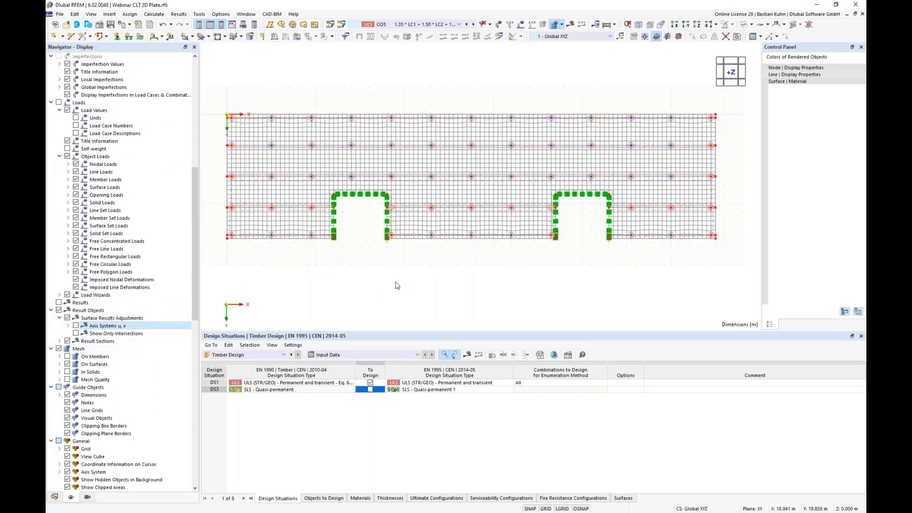
- Include the SLS quasi-permanent design situation DS3 in the timber design and run the calculation
ctrl+middle_drag(488, 290, 389, 293)
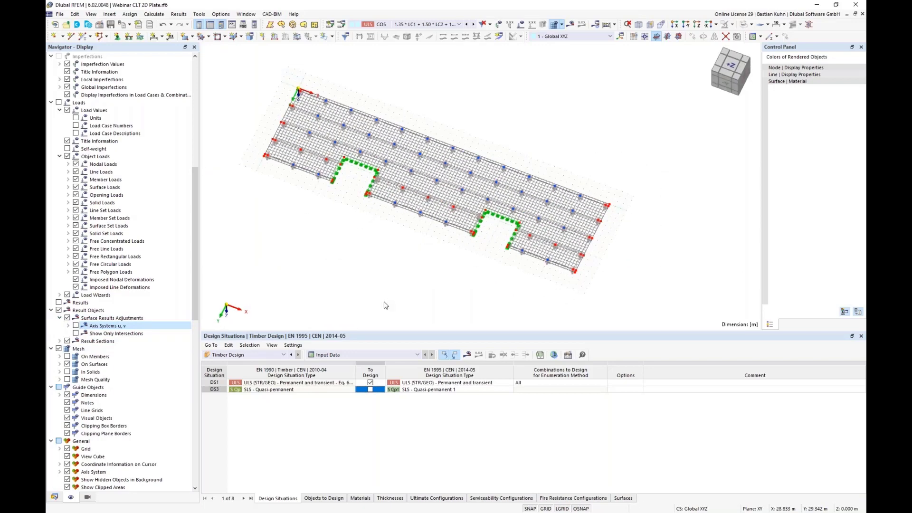
click(370, 390)
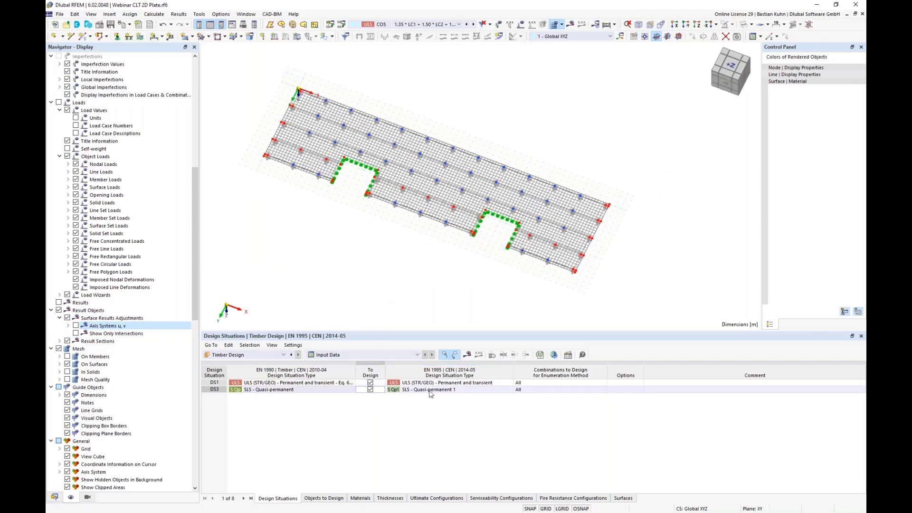
click(467, 355)
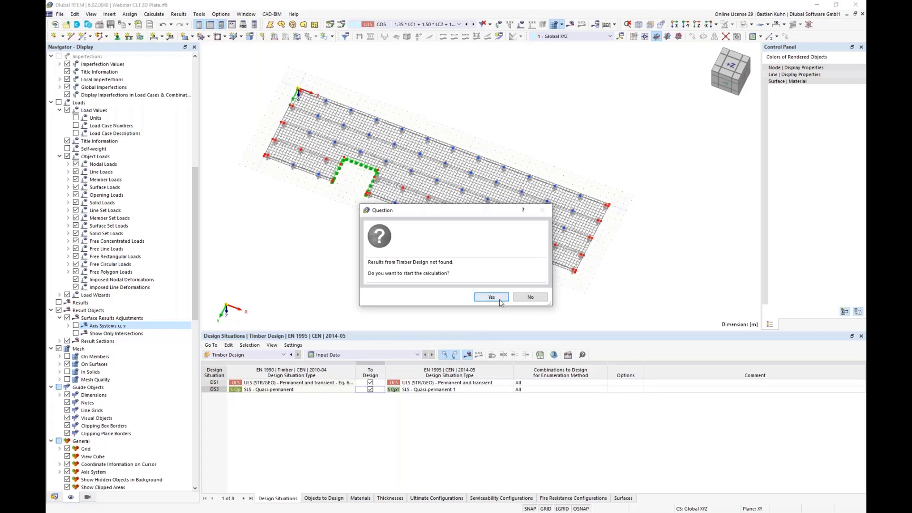
click(499, 299)
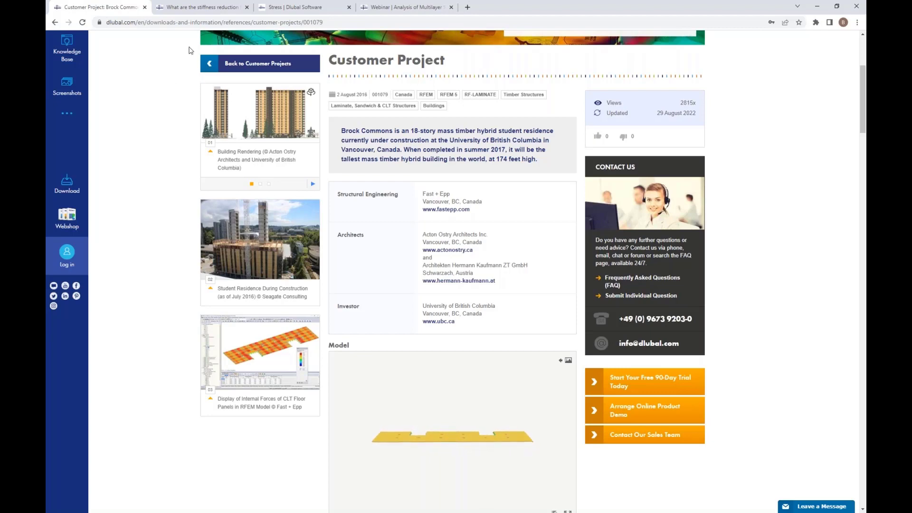
- Switch to the browser and examine FAQ 004119 on the stiffness reduction factors k33 and k88 for cross-laminated timber
click(215, 7)
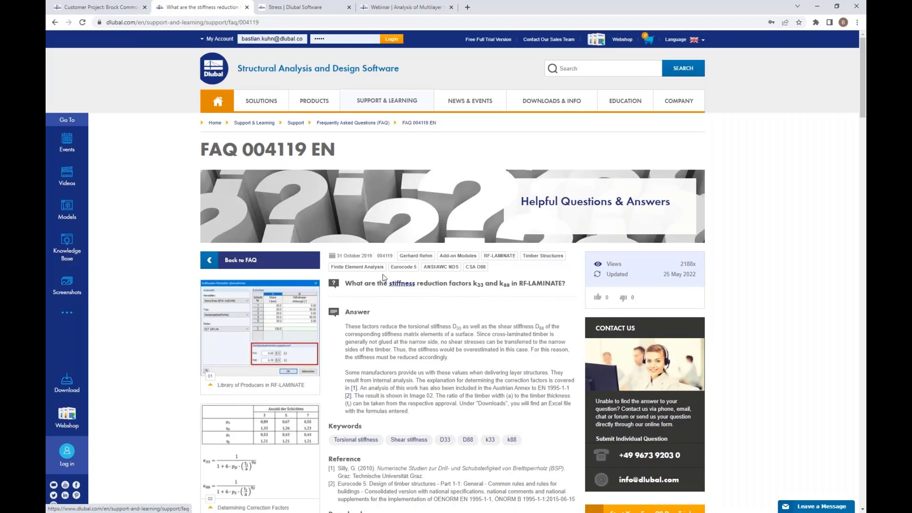
scroll(190, 266, down, 2)
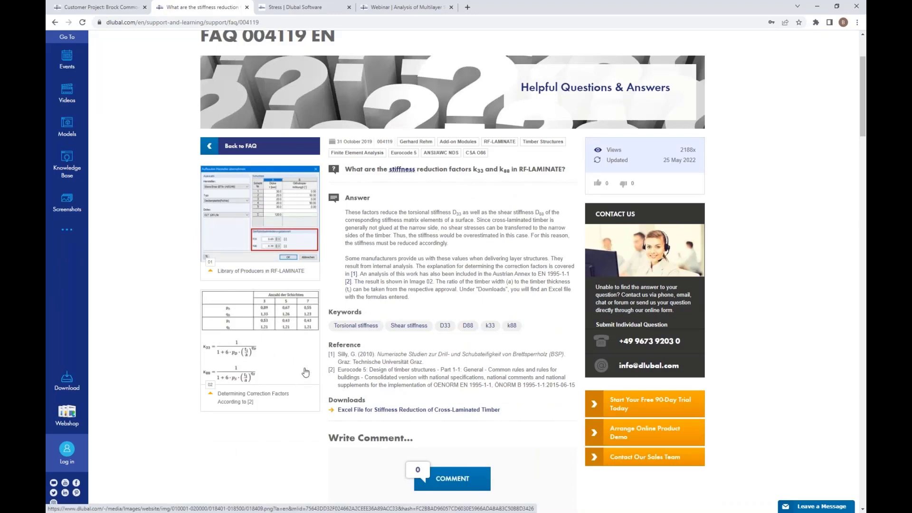
scroll(332, 123, down, 1)
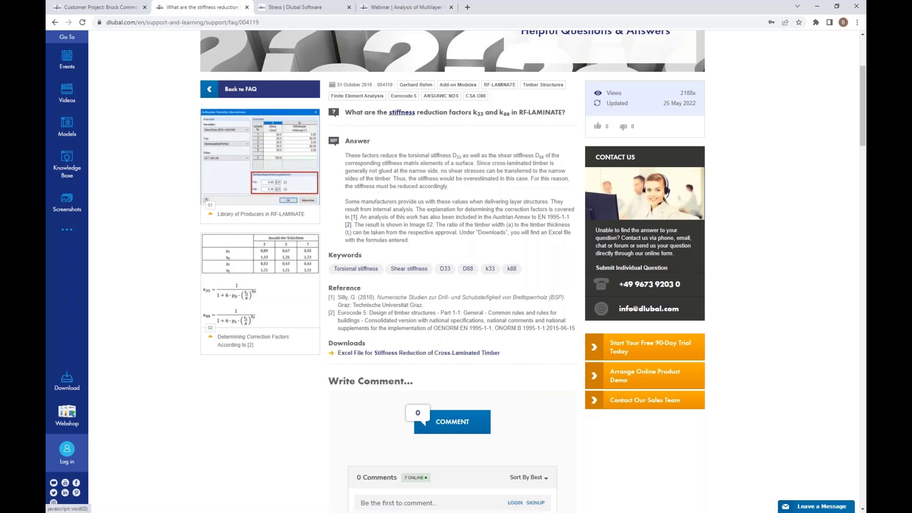
- Examine the Stress chapter of the RFEM 6 Multilayer Surfaces manual, including the CLT strengths and shear failure mechanisms
click(321, 9)
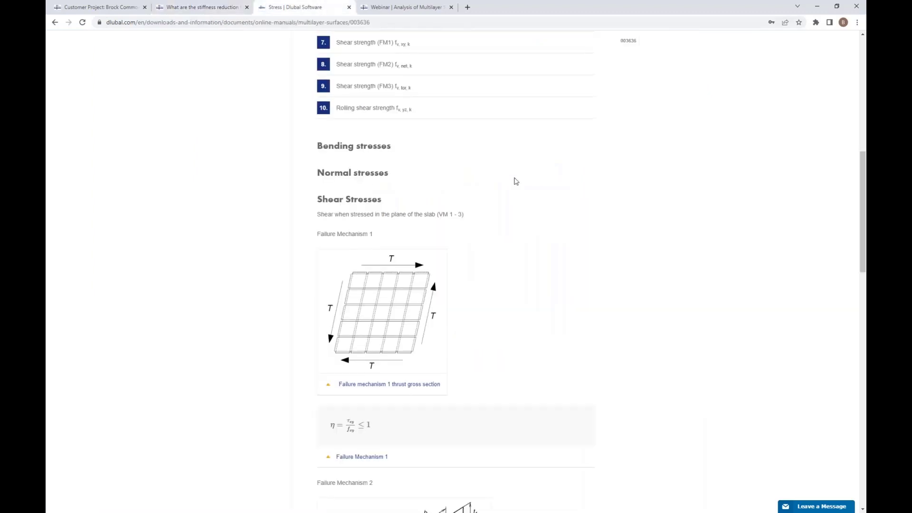
scroll(513, 230, up, 3)
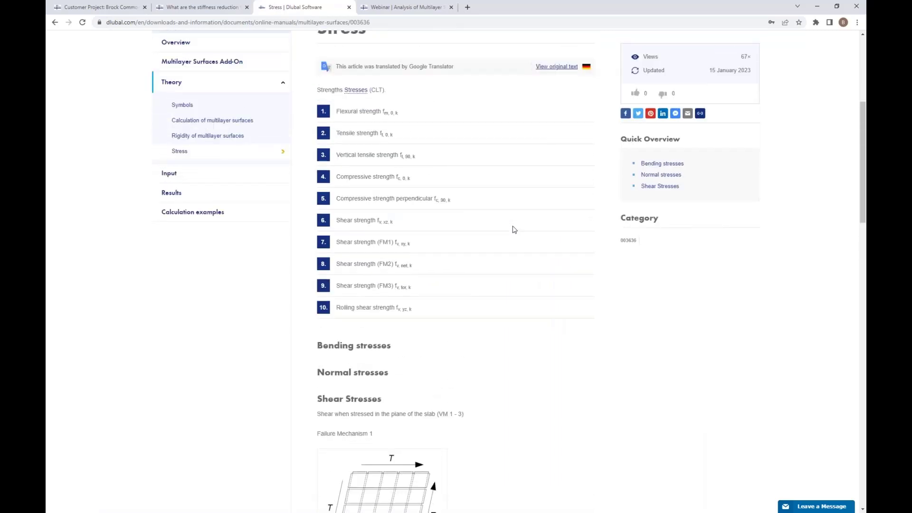
scroll(513, 230, down, 1)
scroll(513, 230, up, 1)
scroll(513, 230, down, 3)
scroll(513, 230, up, 7)
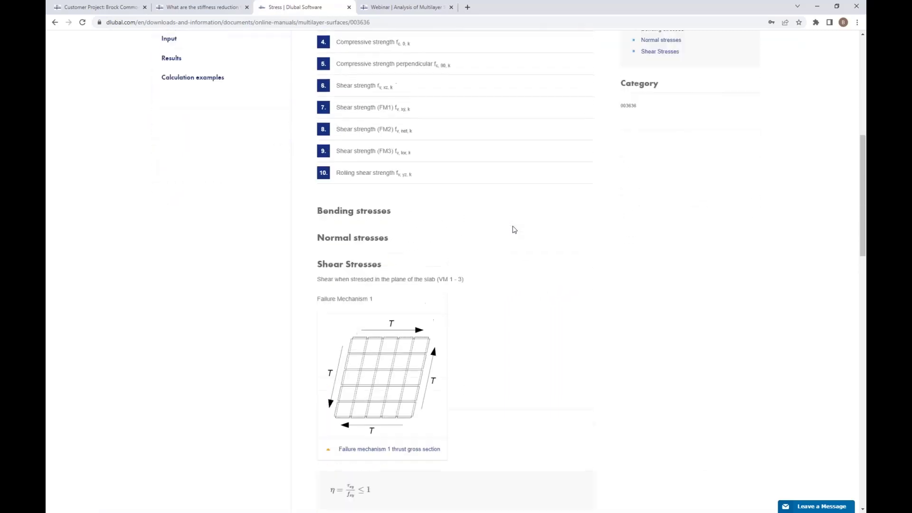
scroll(513, 230, up, 2)
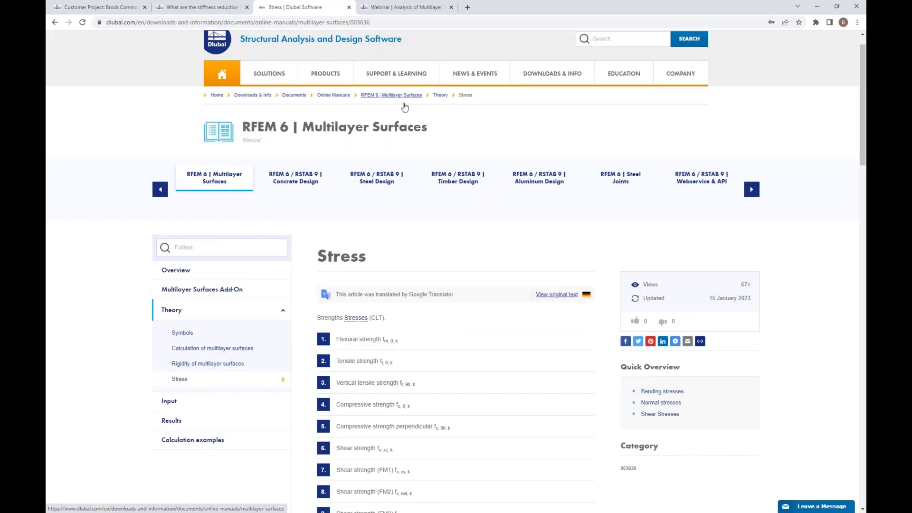
scroll(427, 175, down, 4)
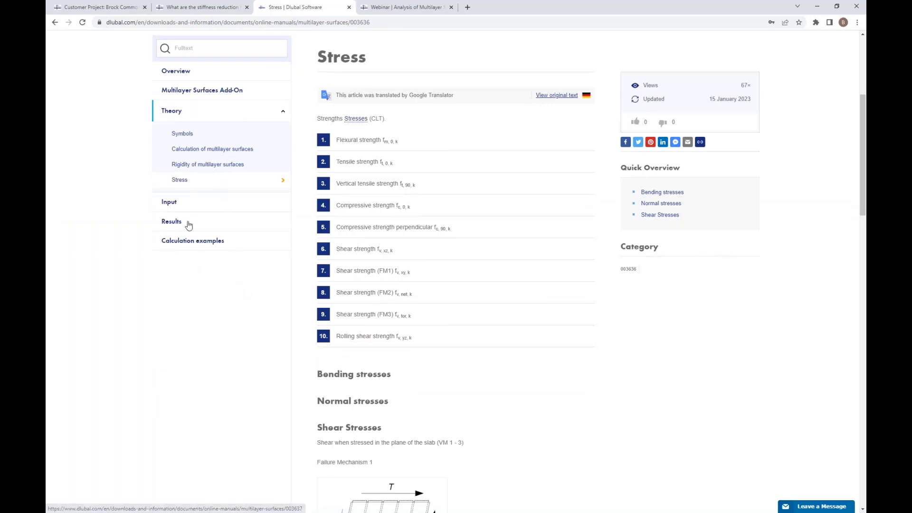
- Read the manual's Input chapter on layers, stiffness reduction and CLT options, and inspect the enlarged stiffness matrix image
click(170, 203)
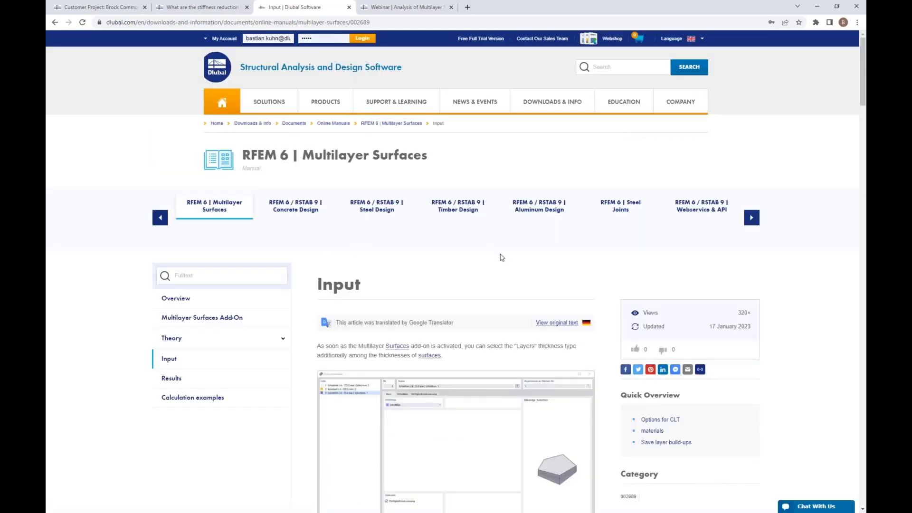
scroll(502, 257, down, 1)
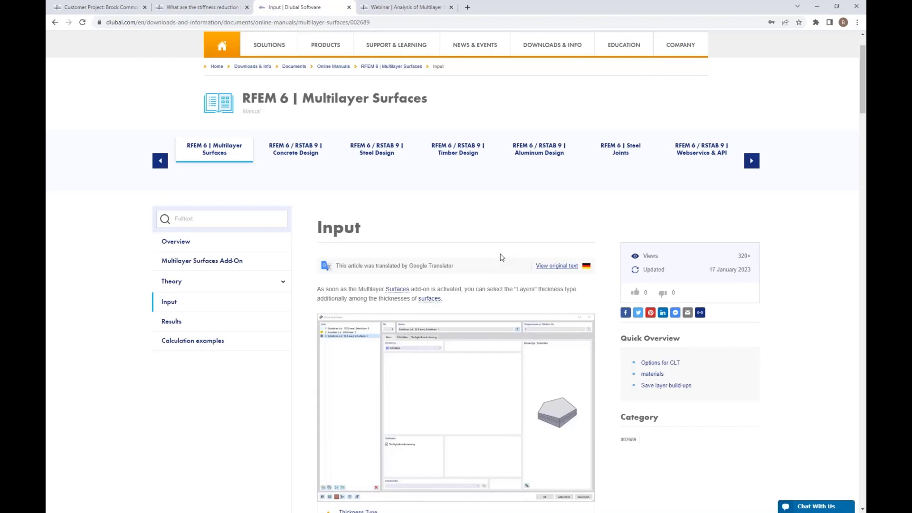
scroll(502, 257, down, 8)
scroll(499, 256, down, 10)
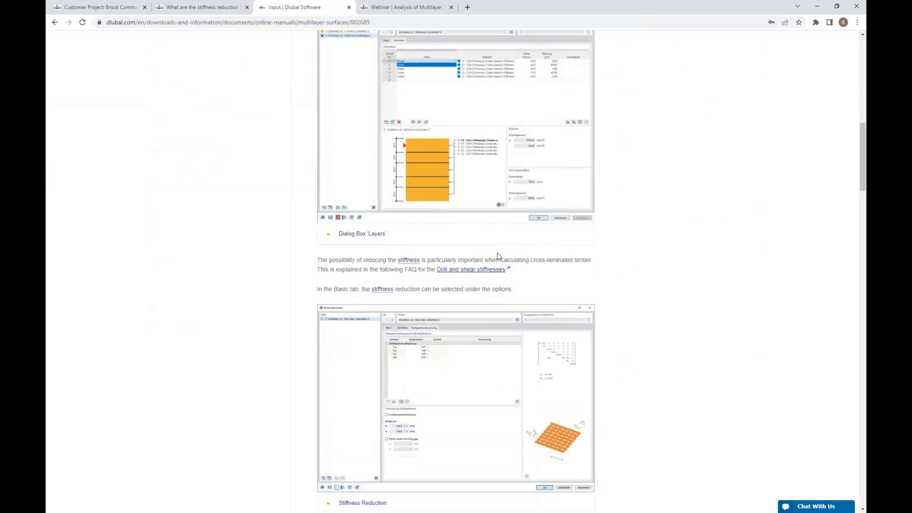
scroll(442, 345, down, 4)
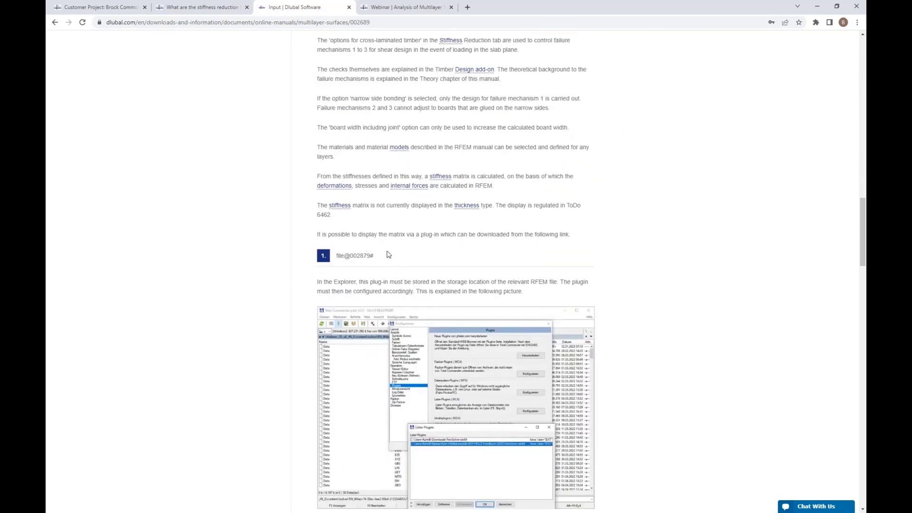
scroll(373, 291, down, 2)
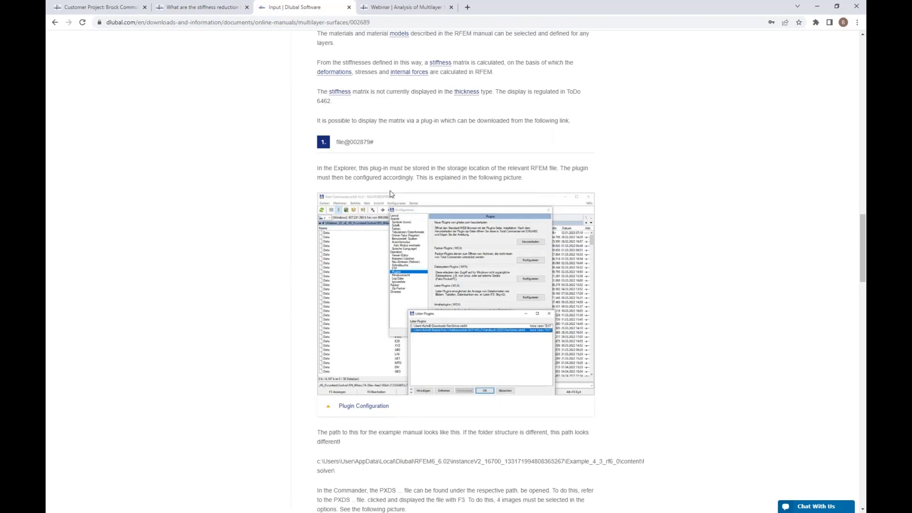
scroll(390, 194, down, 6)
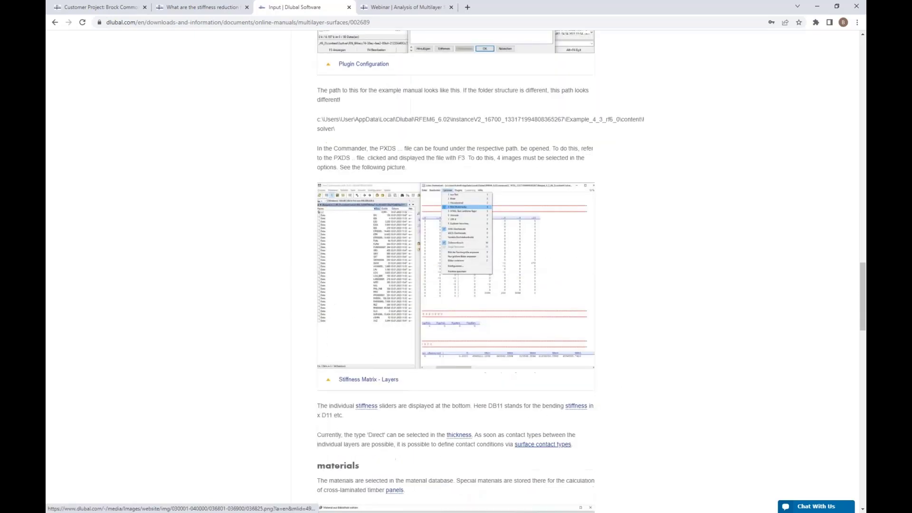
scroll(505, 179, down, 3)
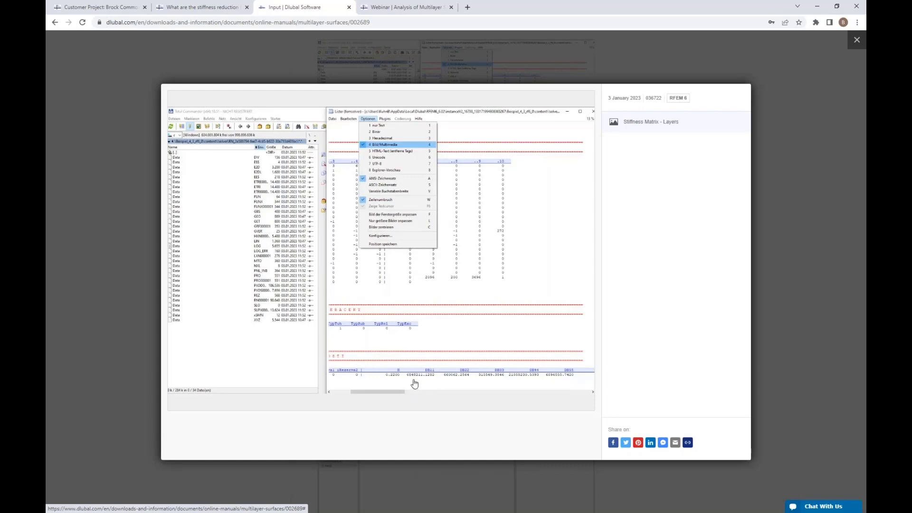
click(858, 41)
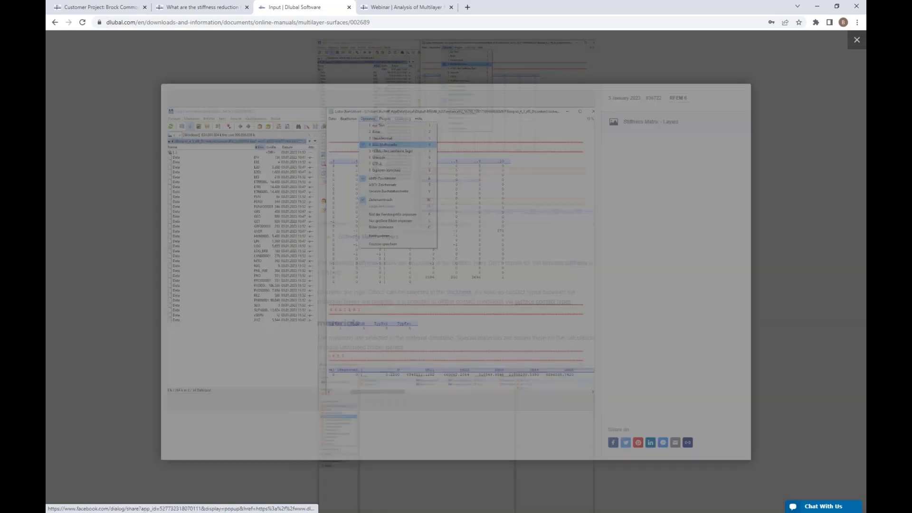
- Return to the Stress page in the Theory chapter of the Multilayer Surfaces manual
scroll(750, 163, up, 8)
scroll(749, 163, up, 20)
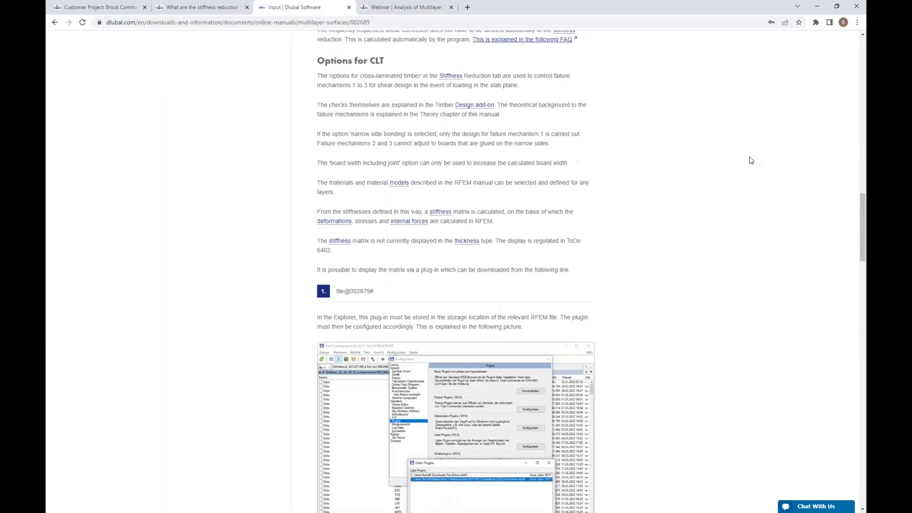
scroll(749, 160, up, 6)
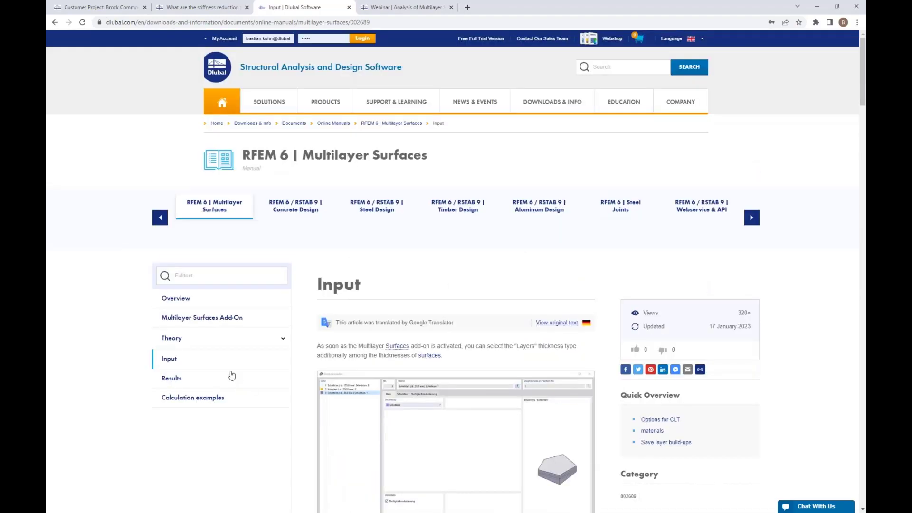
click(225, 340)
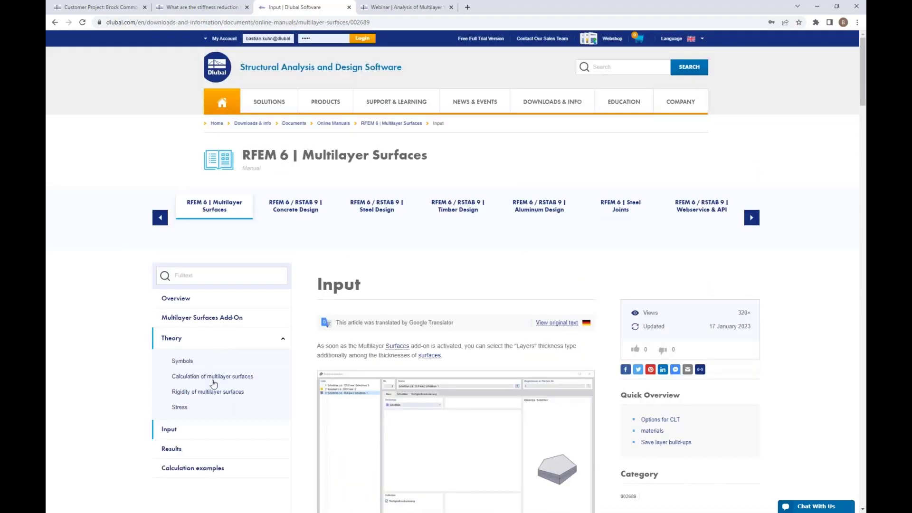
click(179, 408)
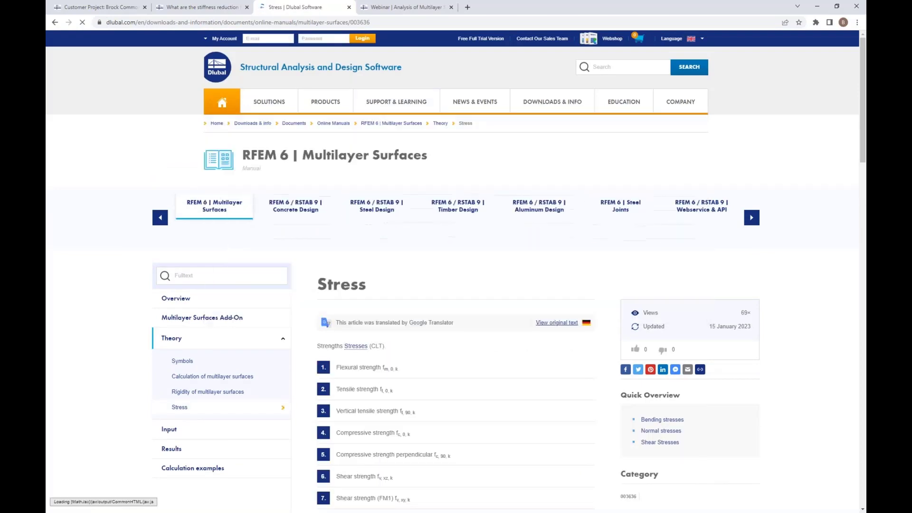
- View the Analysis of Multilayer Surfaces webinar page and open the Online Training page in place of the FAQ
click(424, 8)
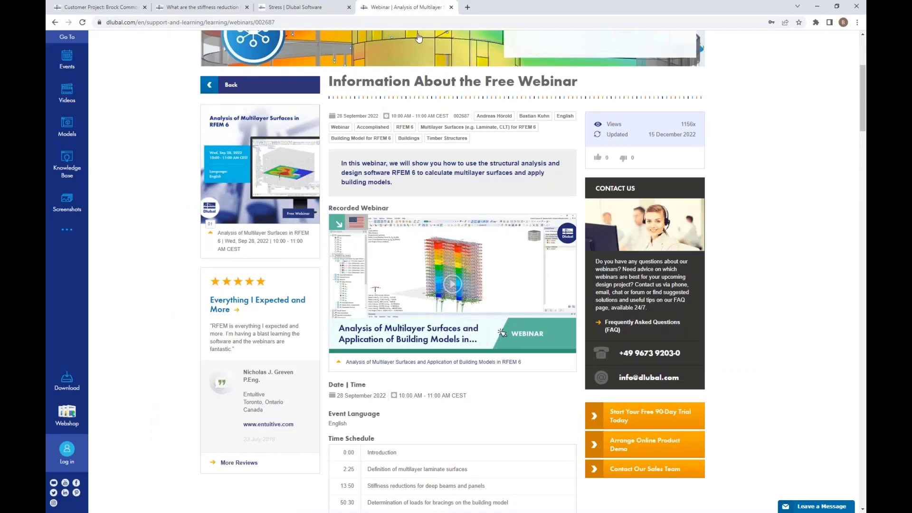
click(212, 7)
scroll(481, 112, up, 4)
mouse_move(481, 105)
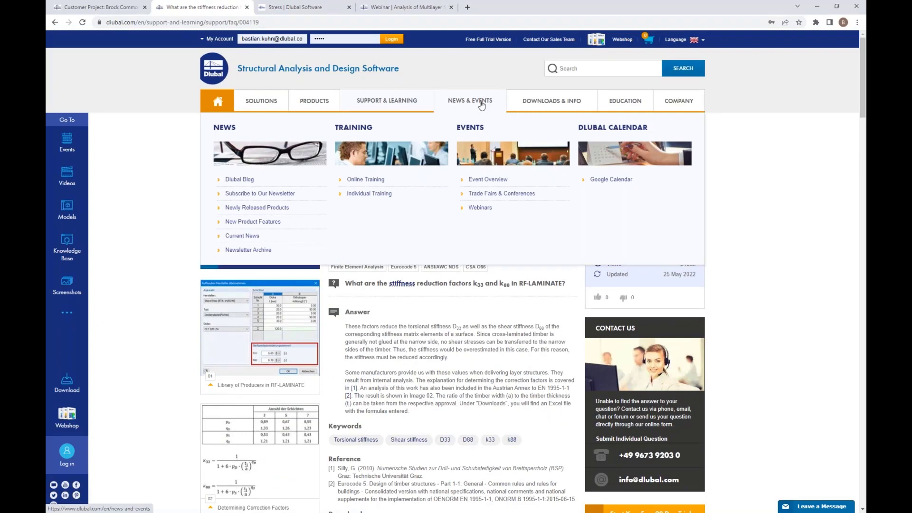
click(364, 182)
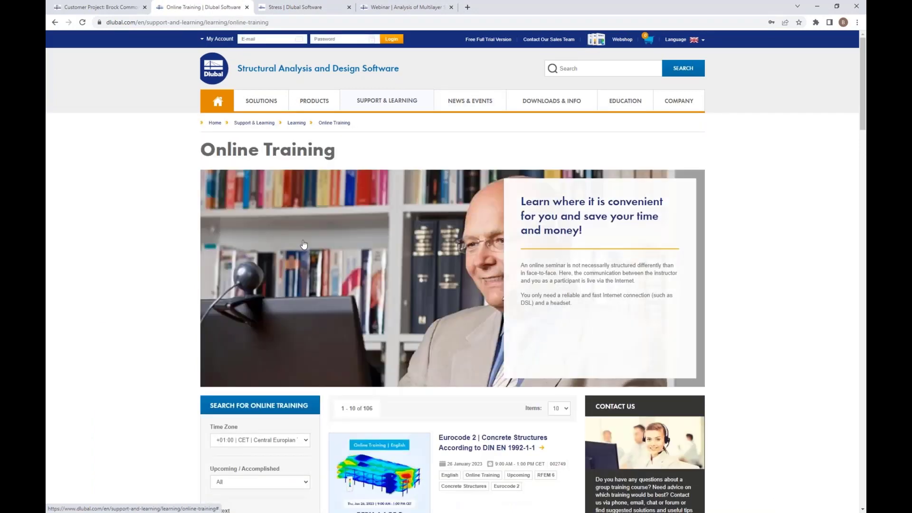
- Search the online trainings for the Eurocode 5 training type and look through the timber structures courses
scroll(304, 245, down, 1)
scroll(304, 244, down, 5)
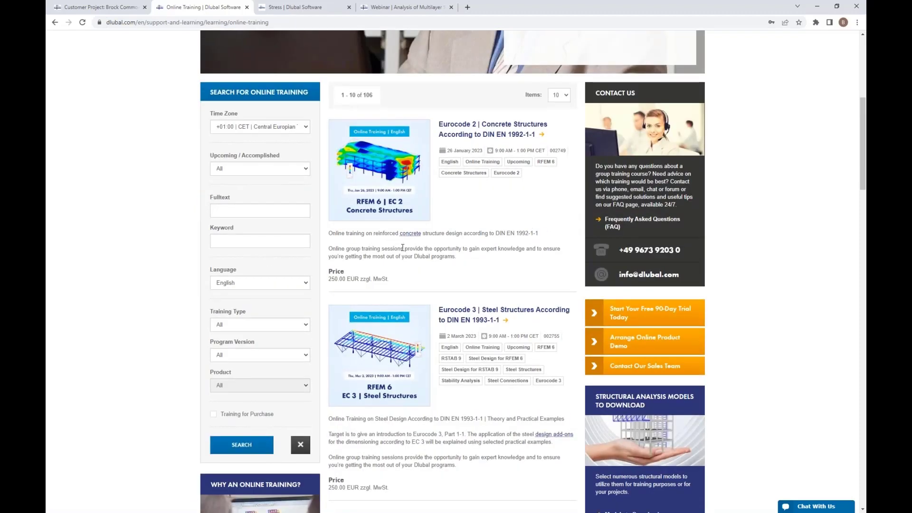
scroll(403, 247, down, 2)
click(299, 241)
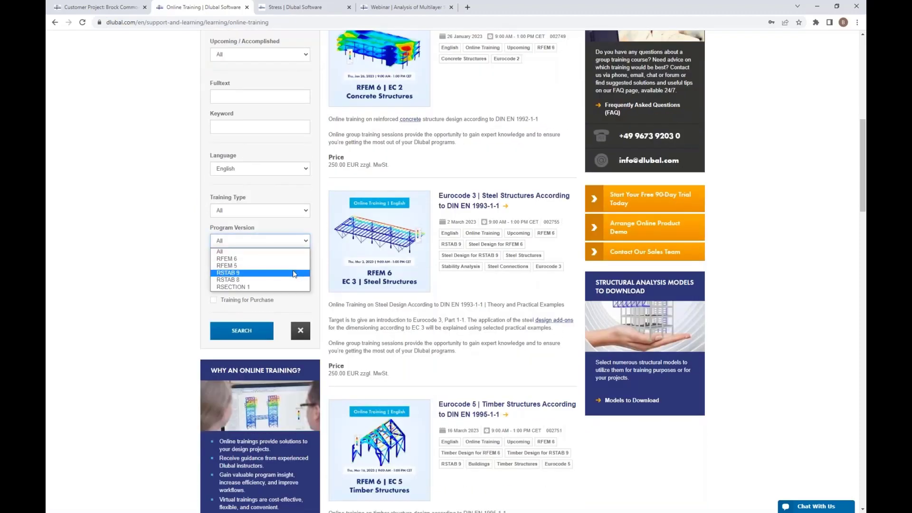
click(288, 211)
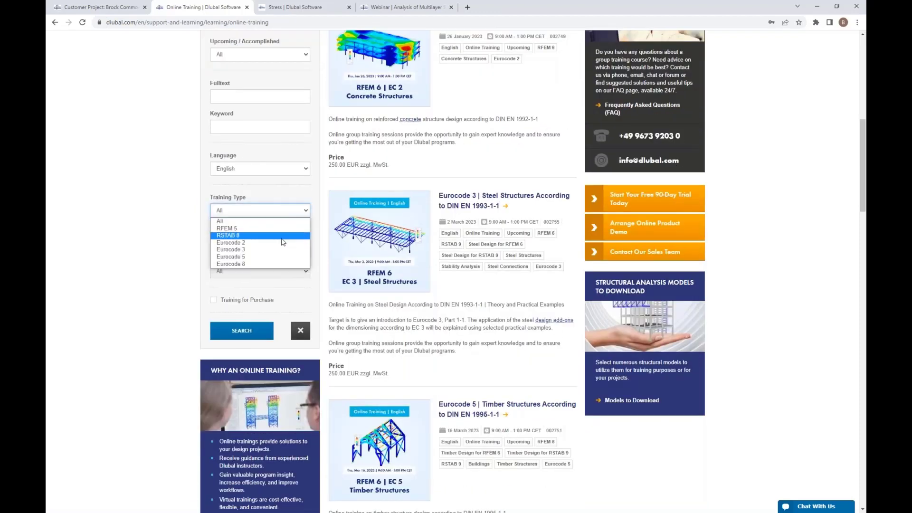
click(282, 257)
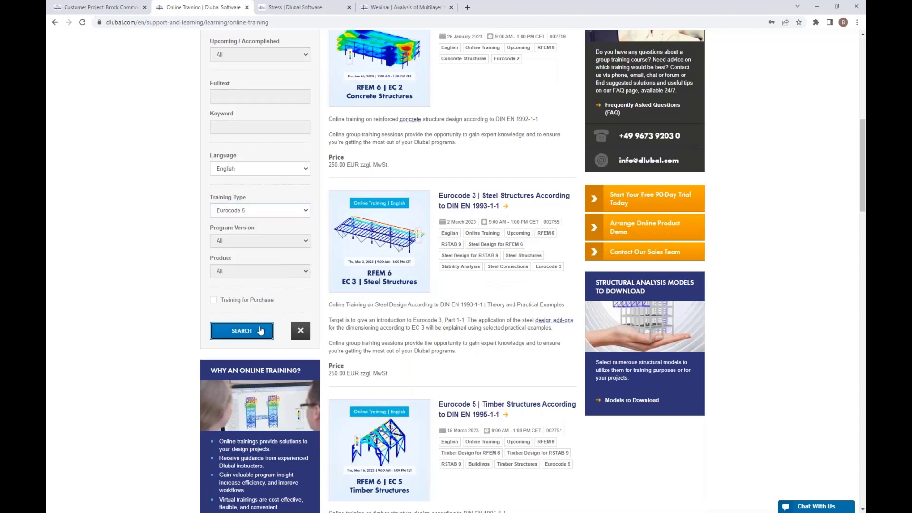
scroll(394, 309, down, 4)
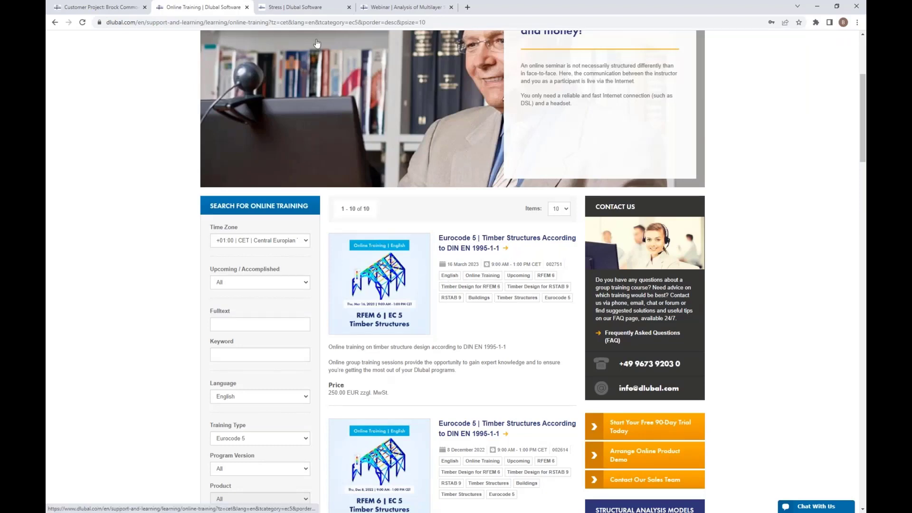
- Revisit the multilayer surfaces webinar page and the Brock Commons customer project page
click(386, 8)
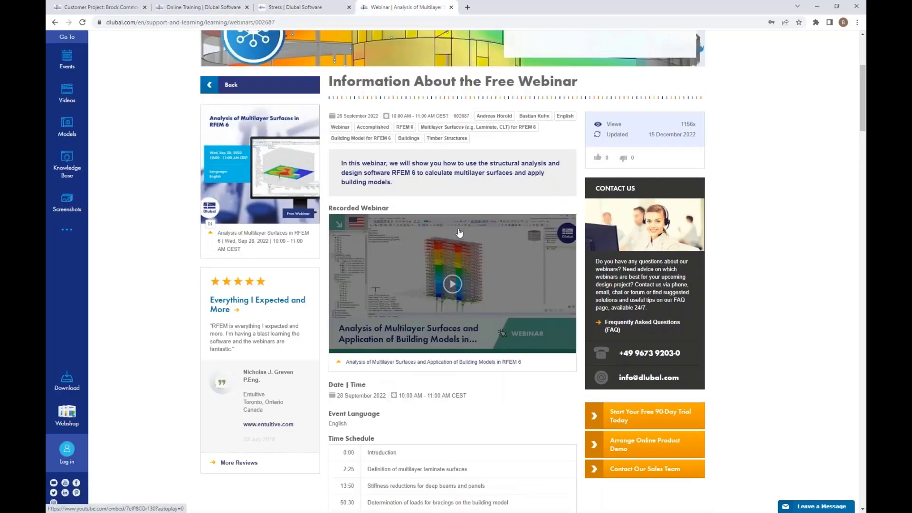
click(114, 7)
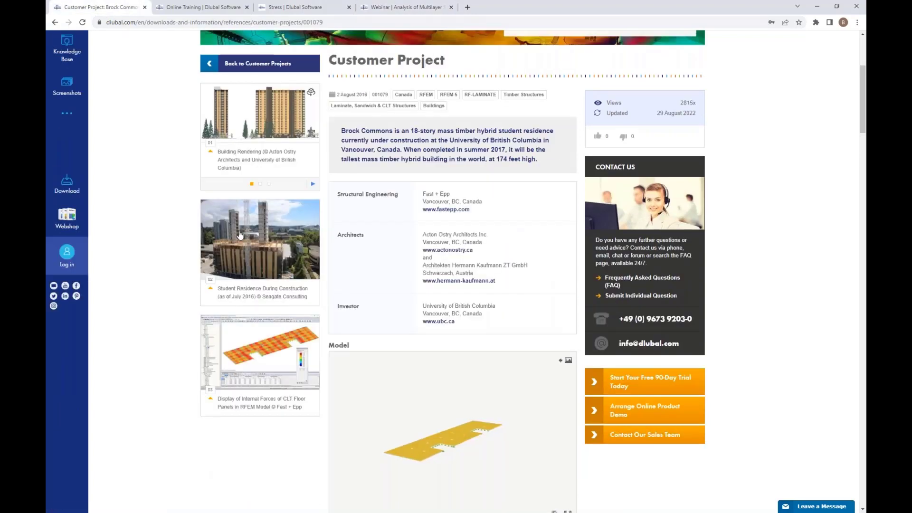
click(390, 7)
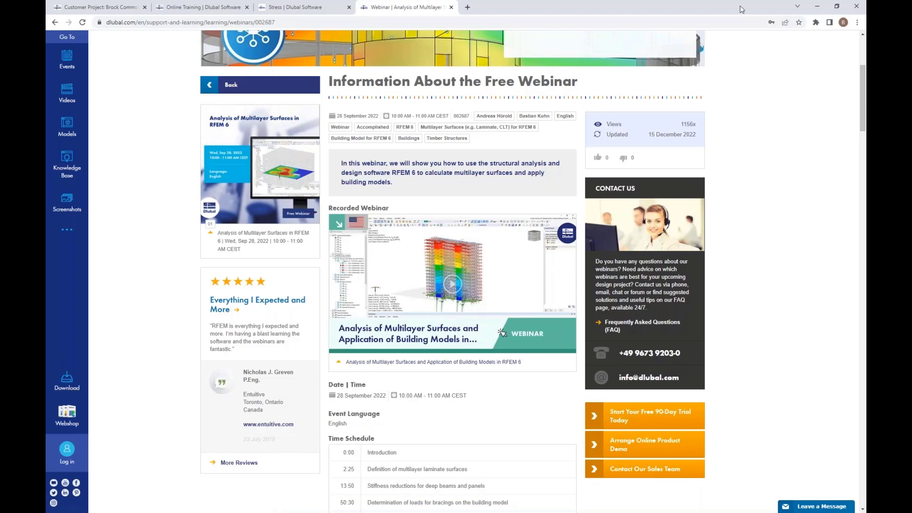
- Switch back to RFEM and display the LC2 surface loads over the timber design ratios on the plate
click(817, 6)
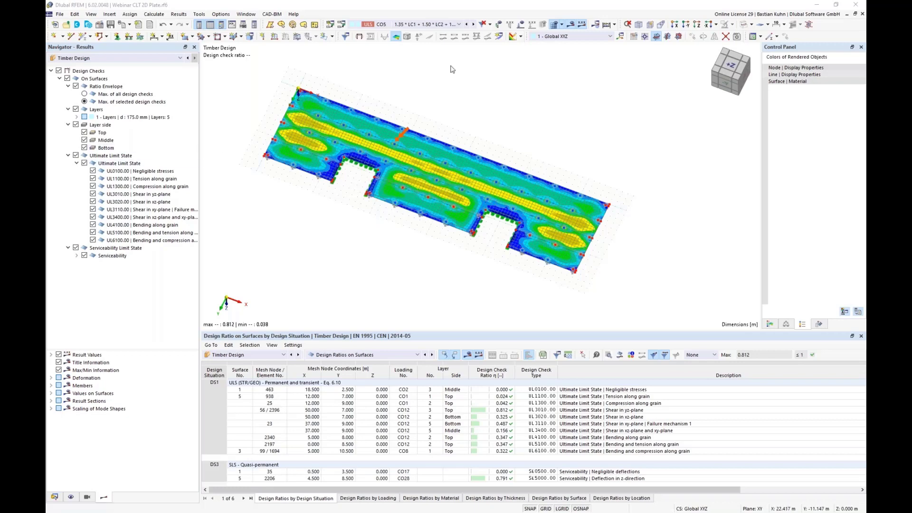
click(454, 26)
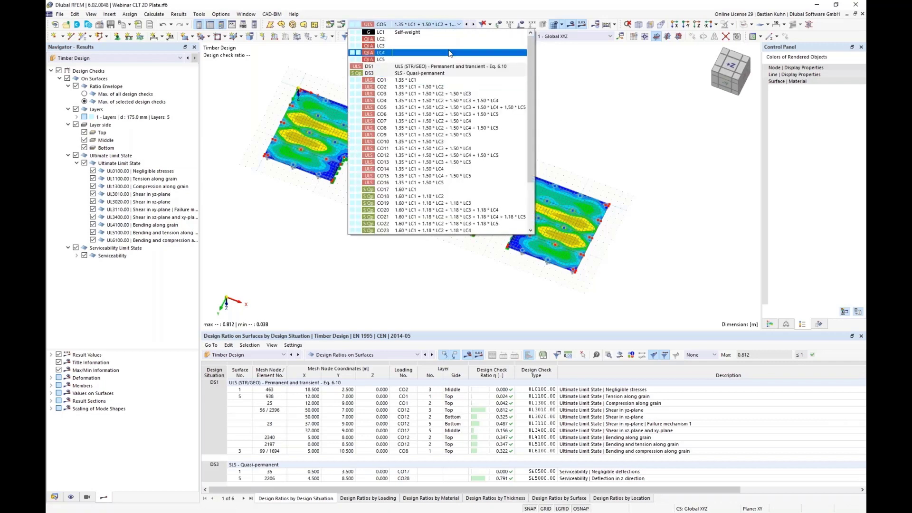
click(442, 107)
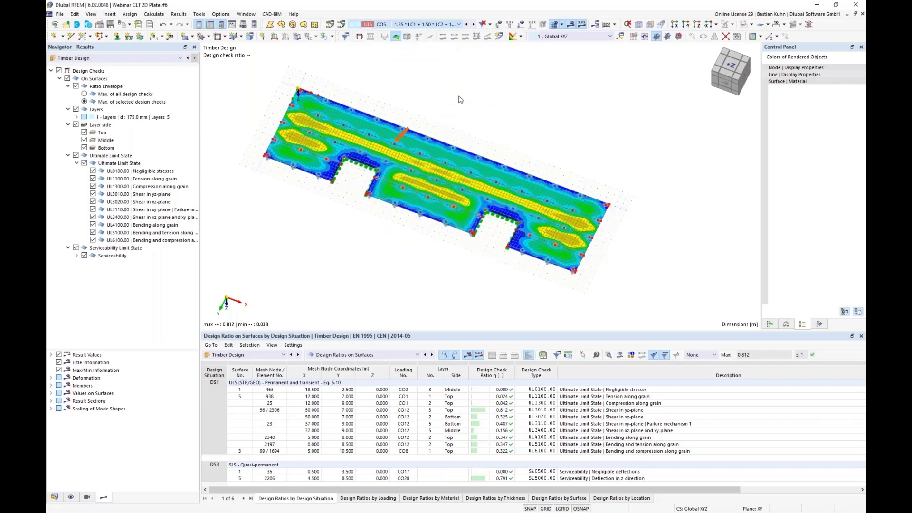
click(523, 24)
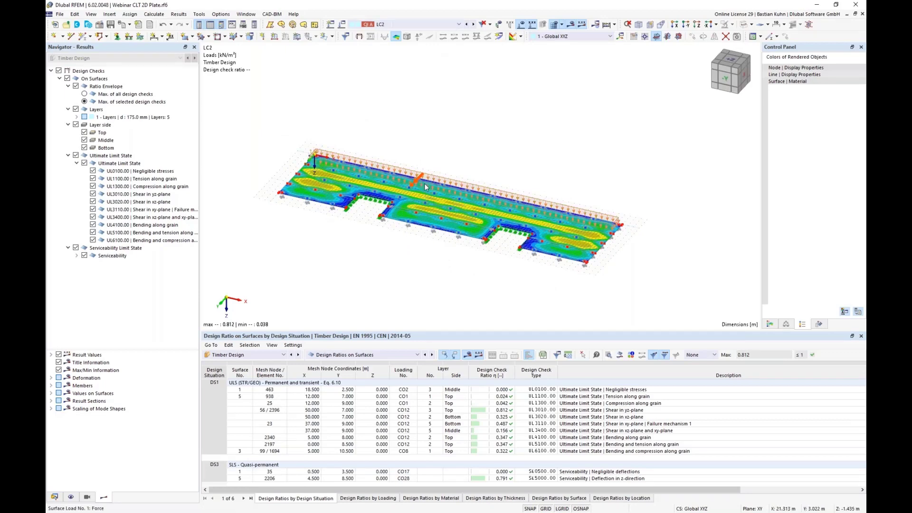
scroll(430, 186, up, 3)
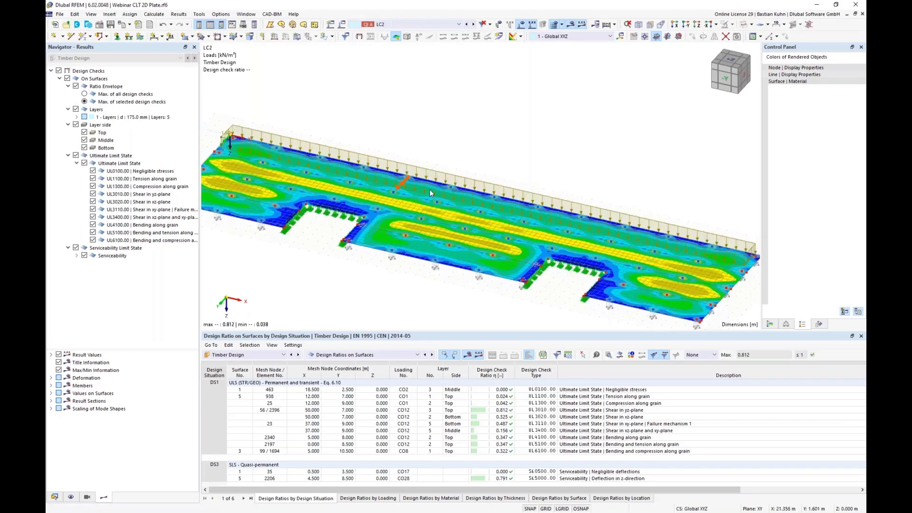
- Step through the following load cases to view the load patterns of LC4 and LC5 on the plate
click(475, 25)
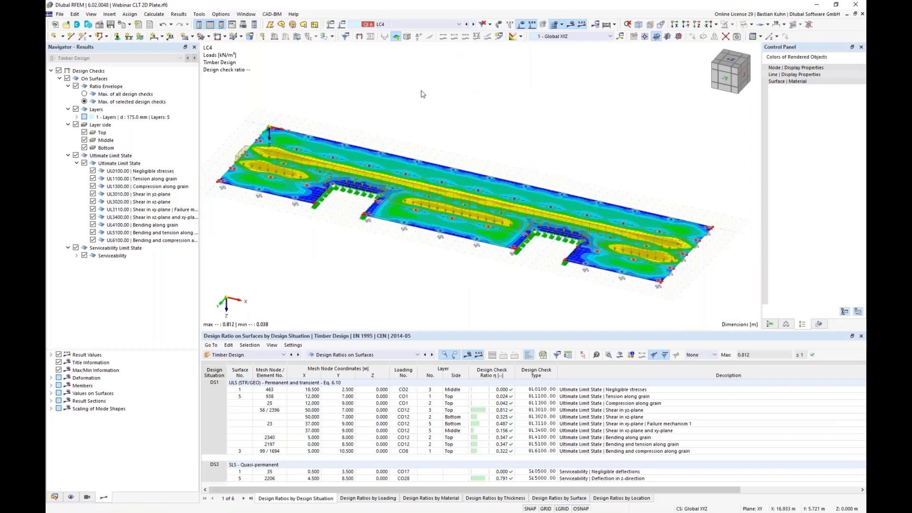
click(468, 26)
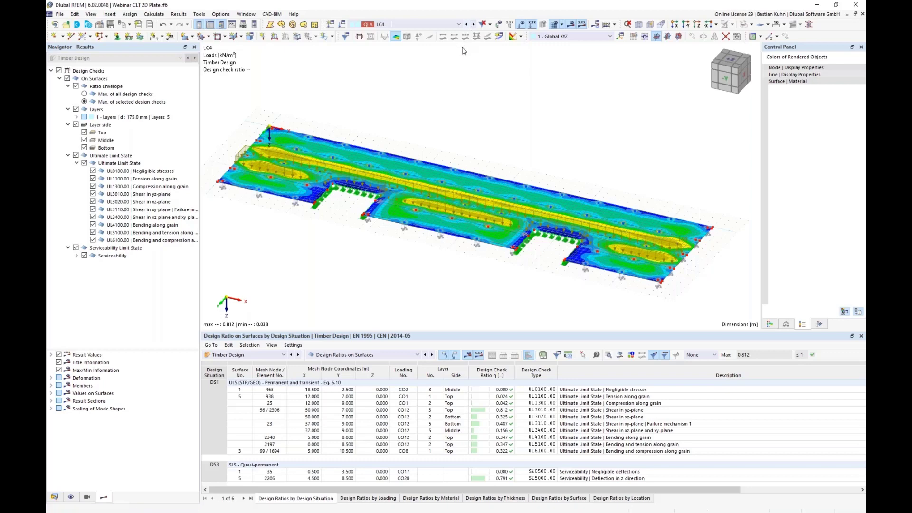
click(473, 26)
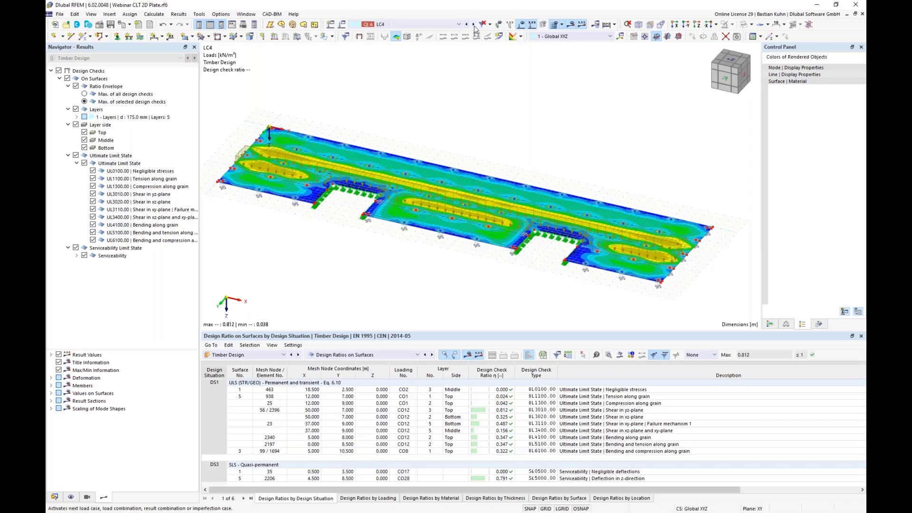
click(474, 25)
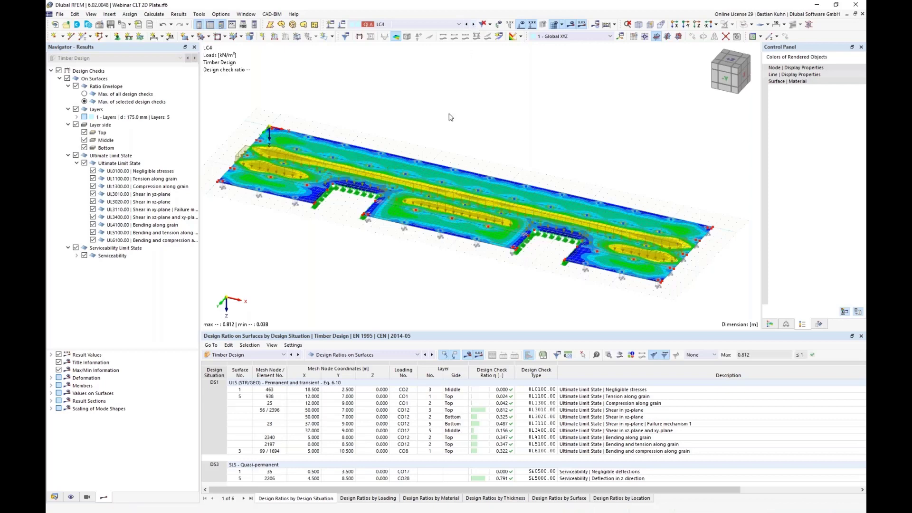
mouse_move(405, 262)
ctrl+middle_down()
mouse_move(388, 228)
mouse_move(407, 253)
ctrl+middle_up()
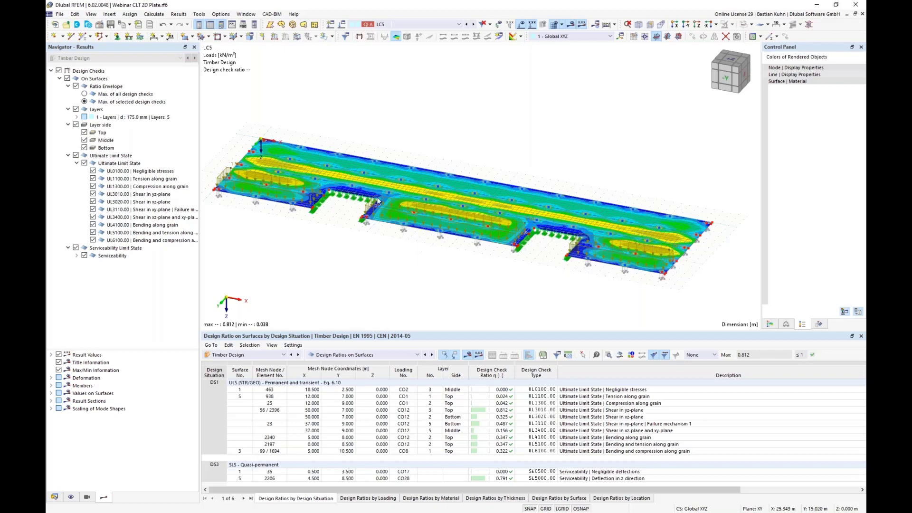
- Examine the LC5 loads and the design ratios around the point supports and wall openings across the whole plate
scroll(356, 187, up, 4)
scroll(357, 187, down, 4)
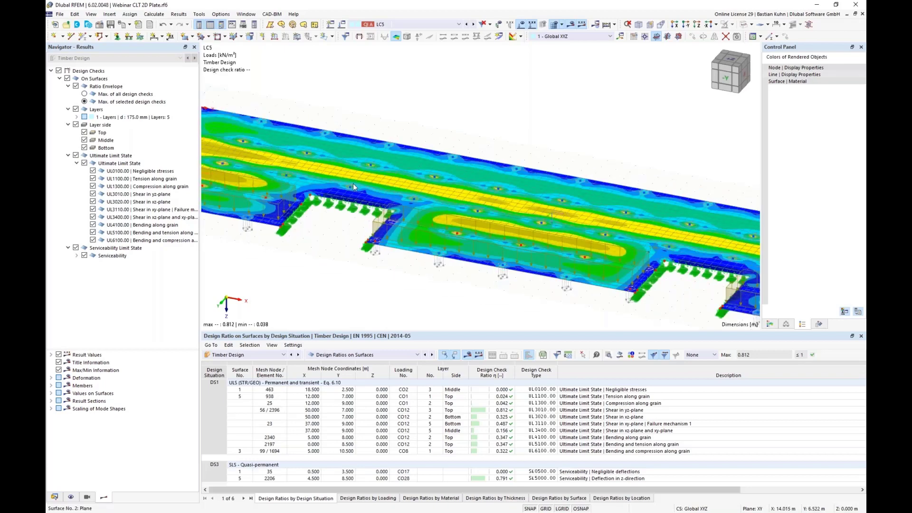
scroll(261, 143, up, 5)
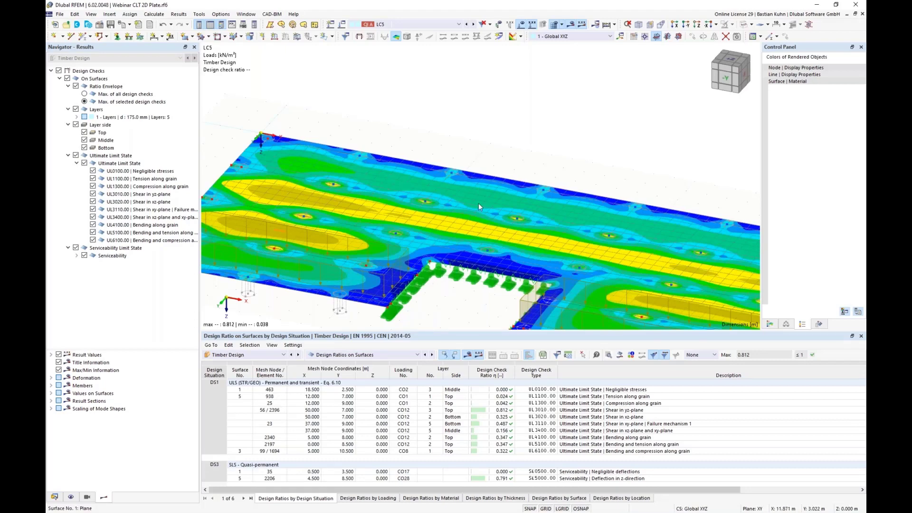
scroll(478, 201, down, 2)
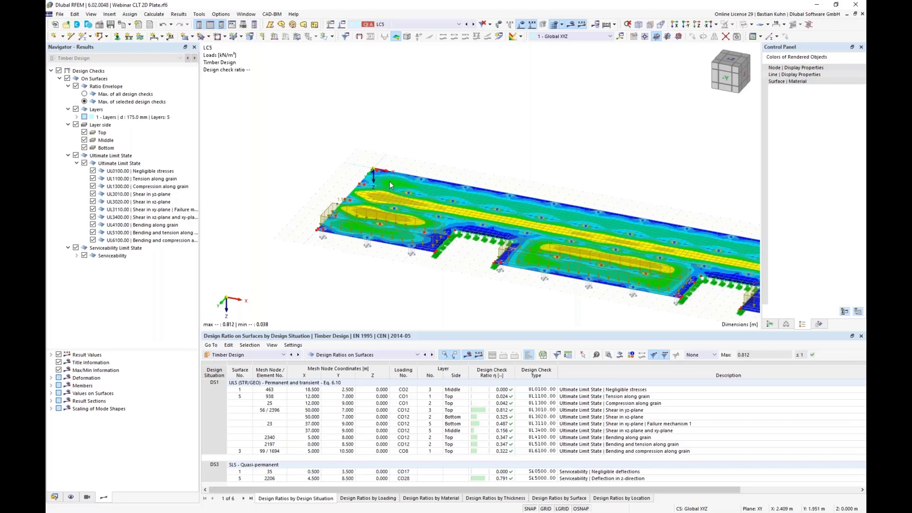
scroll(373, 184, up, 1)
scroll(373, 184, up, 1)
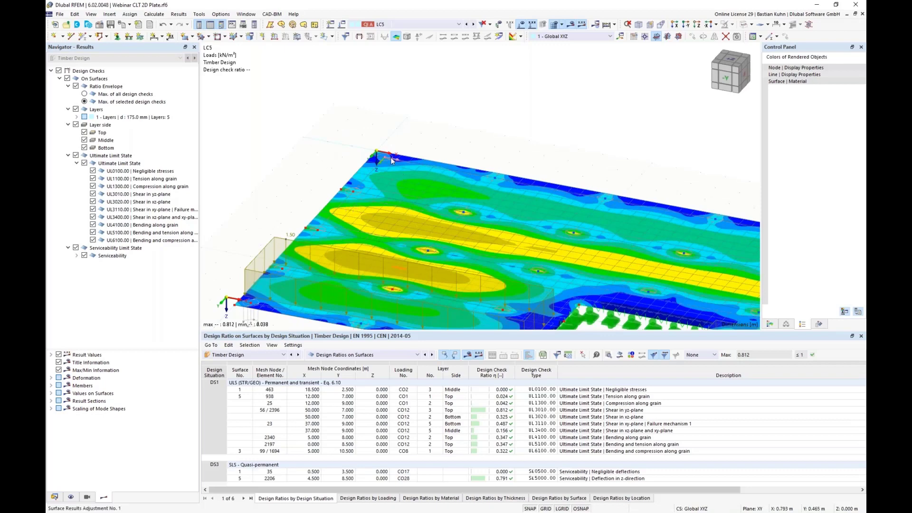
scroll(389, 159, down, 1)
scroll(389, 159, down, 1)
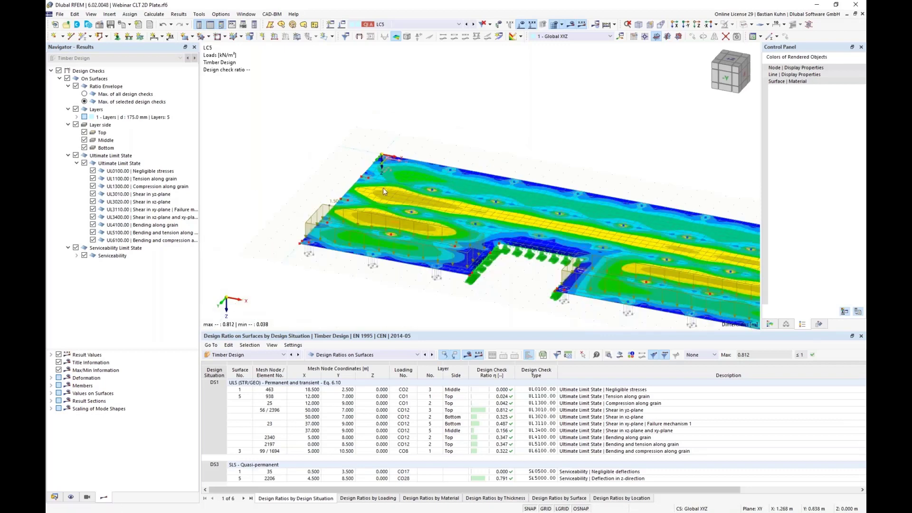
scroll(525, 204, down, 2)
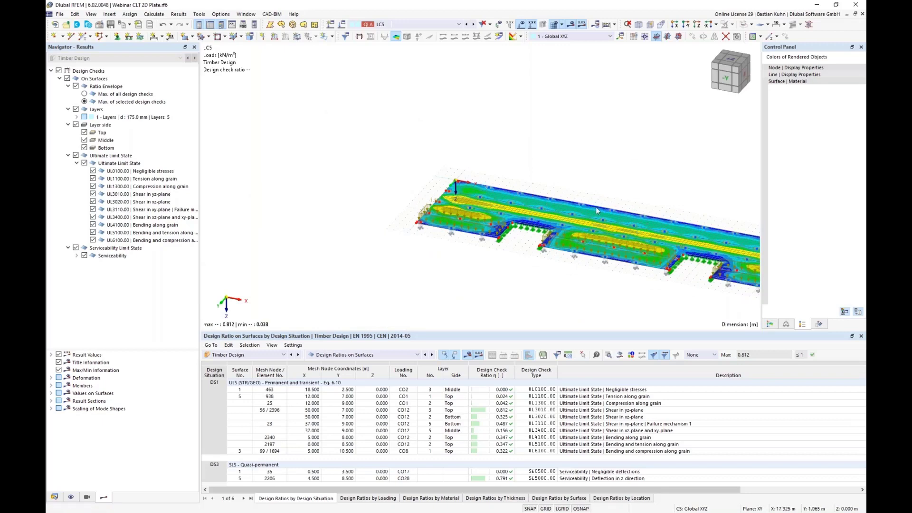
middle_drag(685, 284, 542, 257)
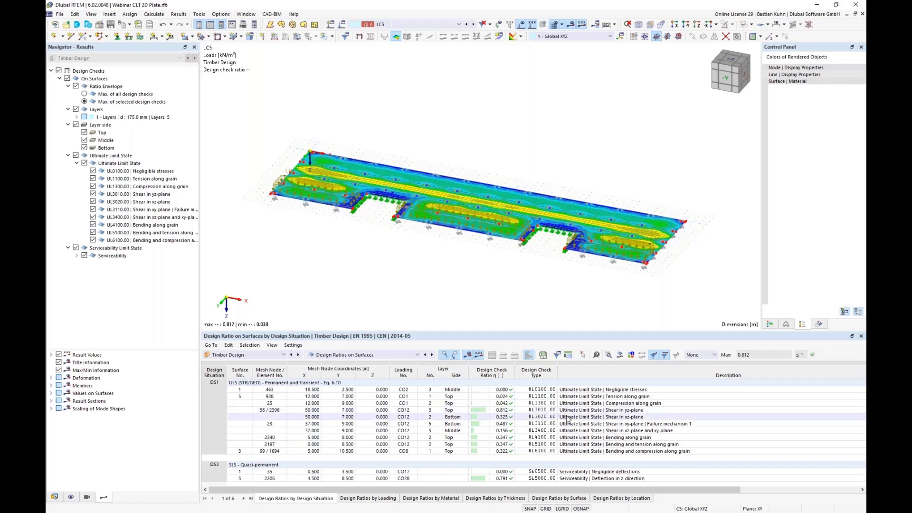
- Locate the UL3010.00 shear in yz-plane check on the plate and inspect the design ratios around its point support
click(501, 411)
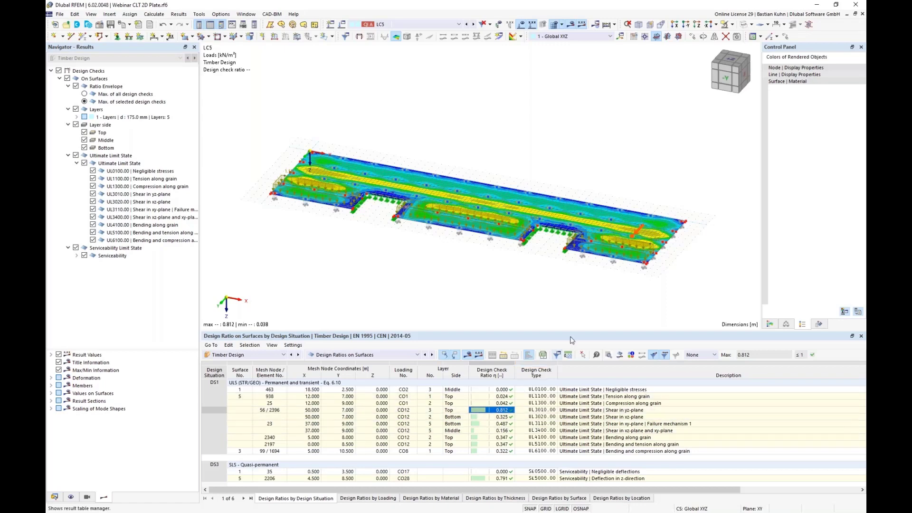
scroll(637, 236, up, 6)
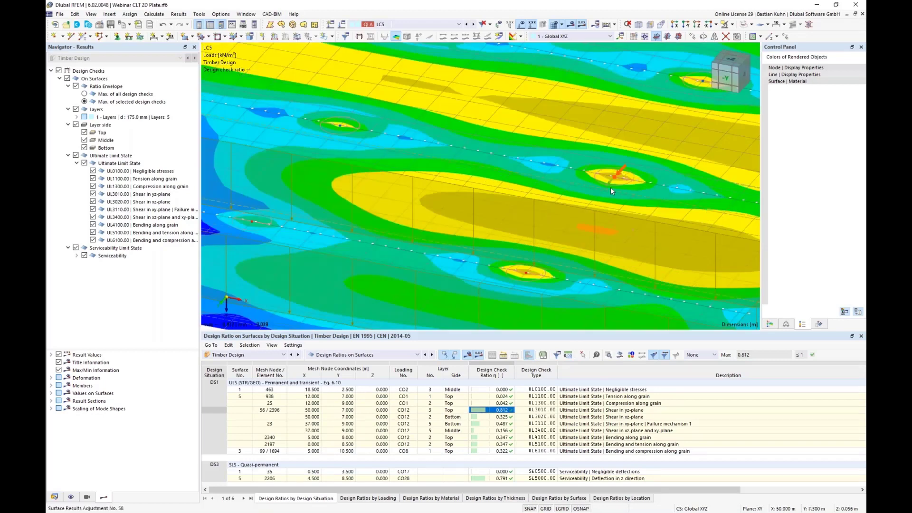
scroll(611, 176, up, 2)
scroll(611, 176, up, 2)
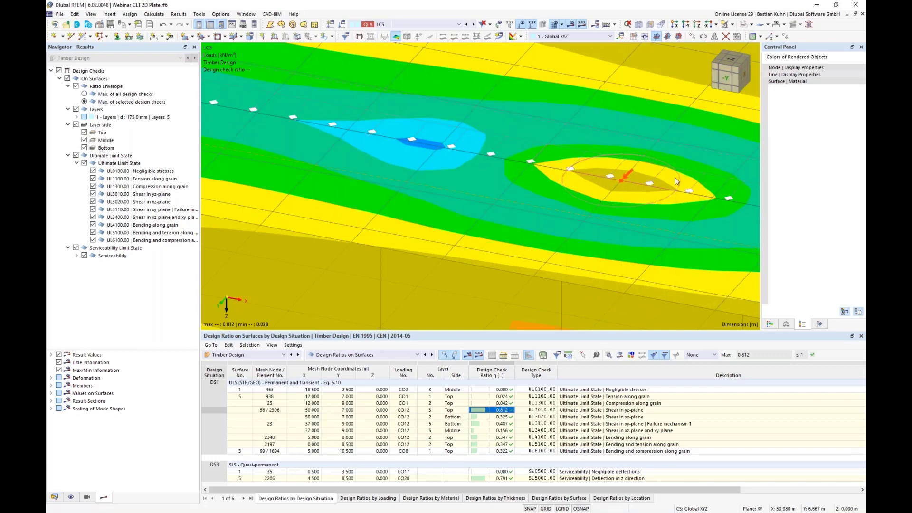
scroll(656, 187, down, 2)
scroll(656, 186, down, 4)
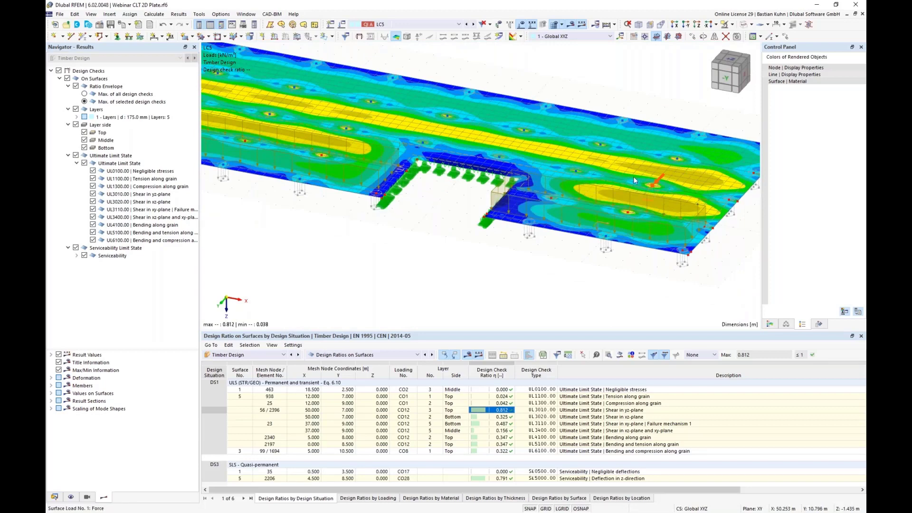
scroll(650, 179, up, 3)
scroll(650, 180, up, 2)
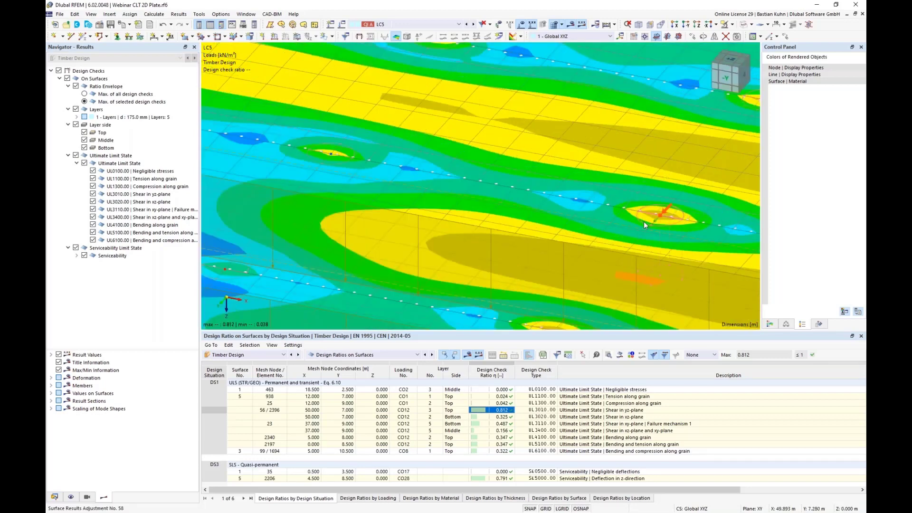
scroll(643, 222, down, 4)
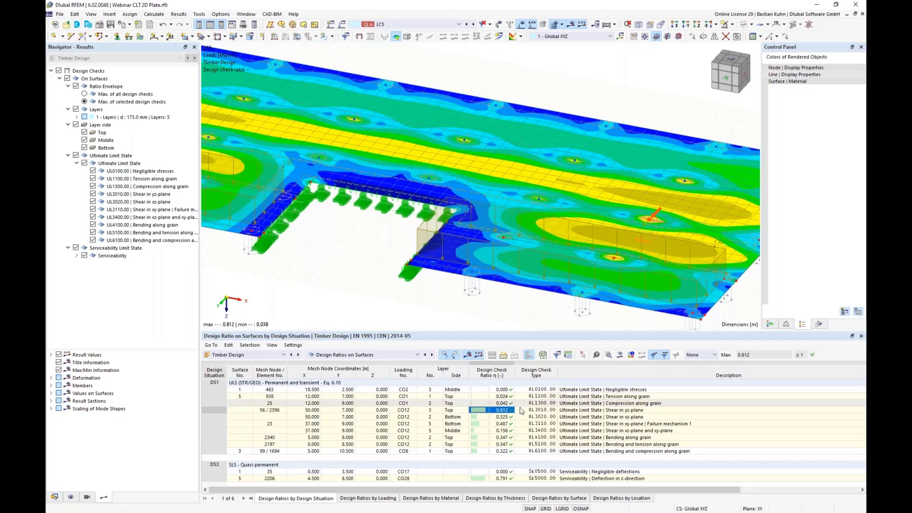
click(613, 411)
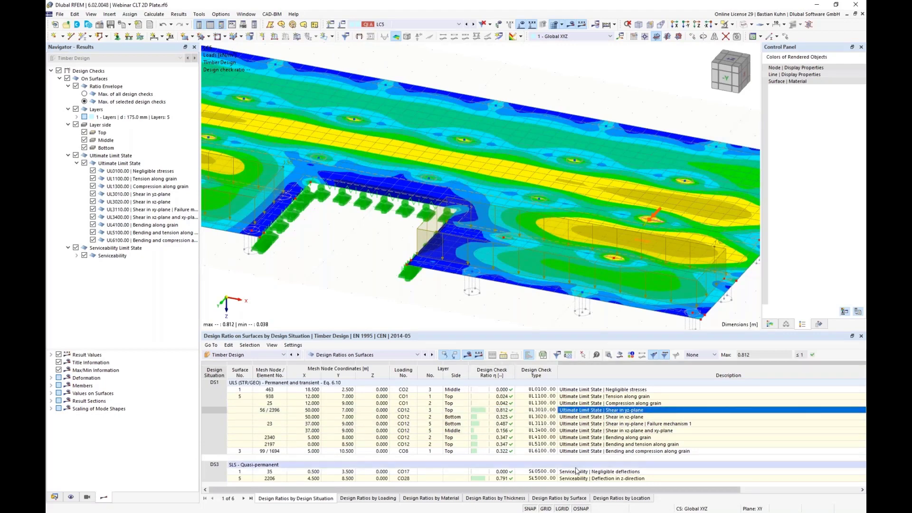
- Open the SE5000.00 deflection in z-direction check details for surface 5 and send the check's graphics to the printout report
click(542, 479)
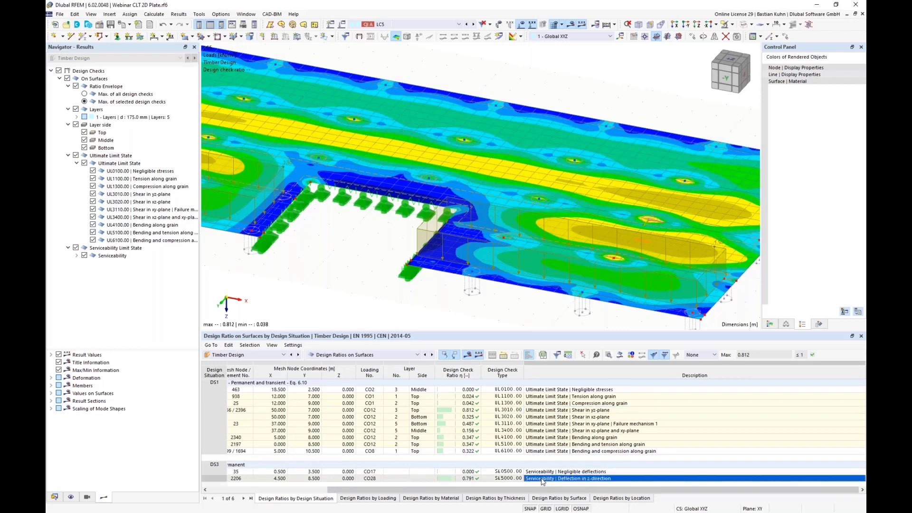
double_click(543, 479)
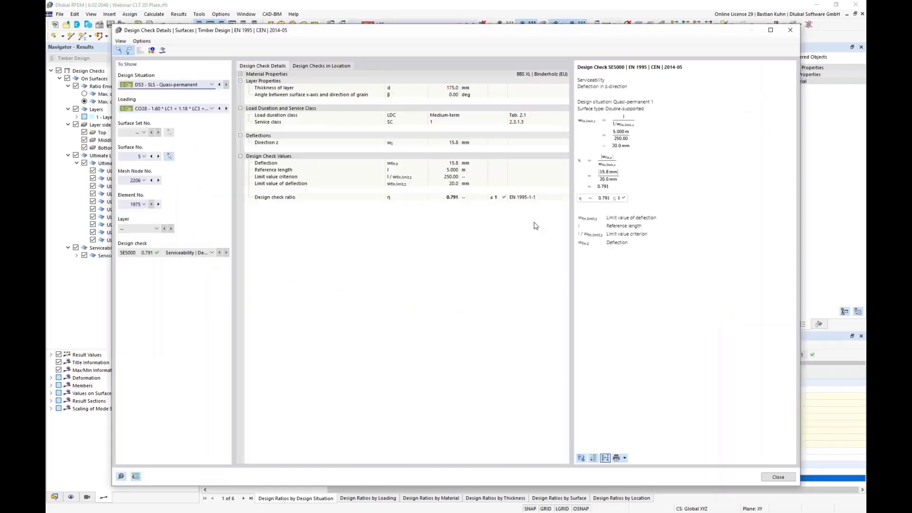
click(625, 458)
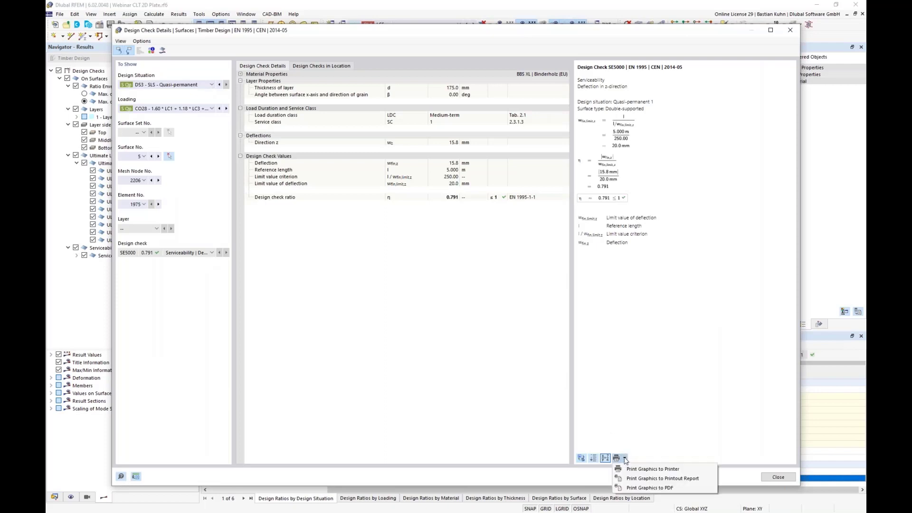
click(631, 478)
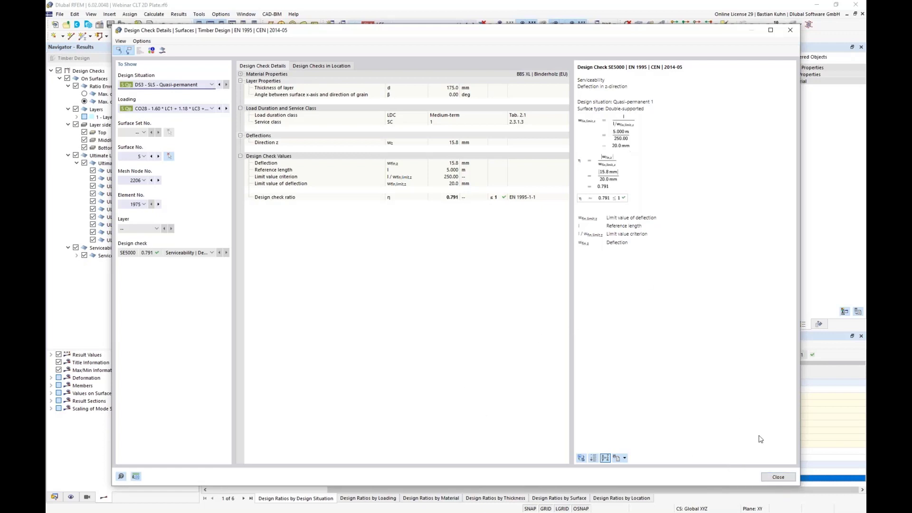
click(773, 479)
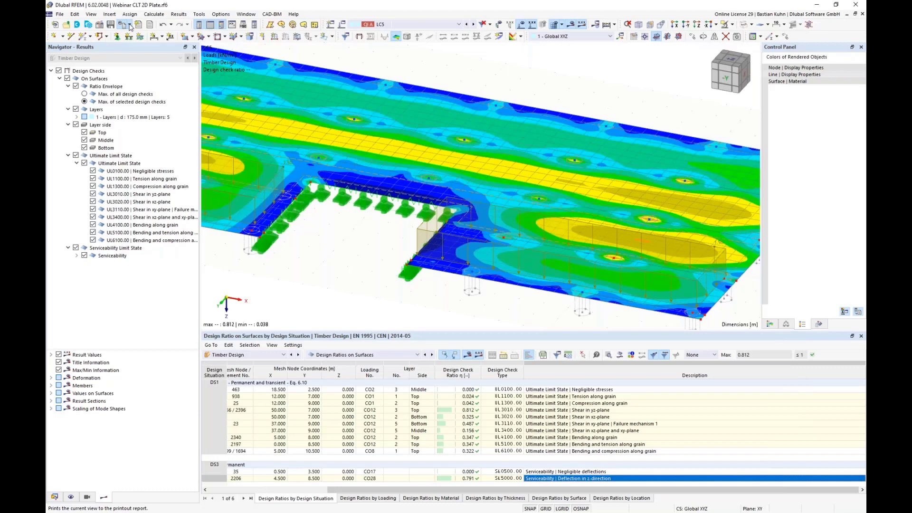
- Send a multi-print of the LC1-5 load graphics in the current view to printout report 1 - Timber CLT and show it
click(130, 25)
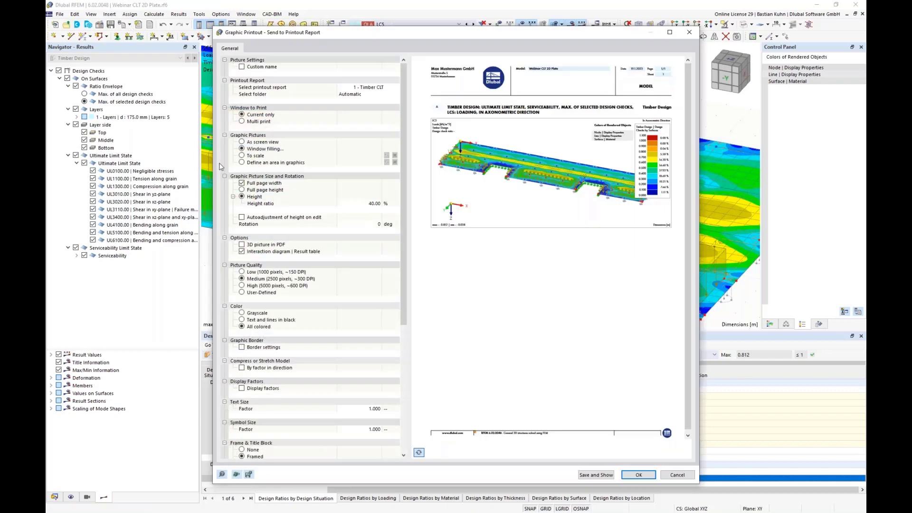
click(242, 123)
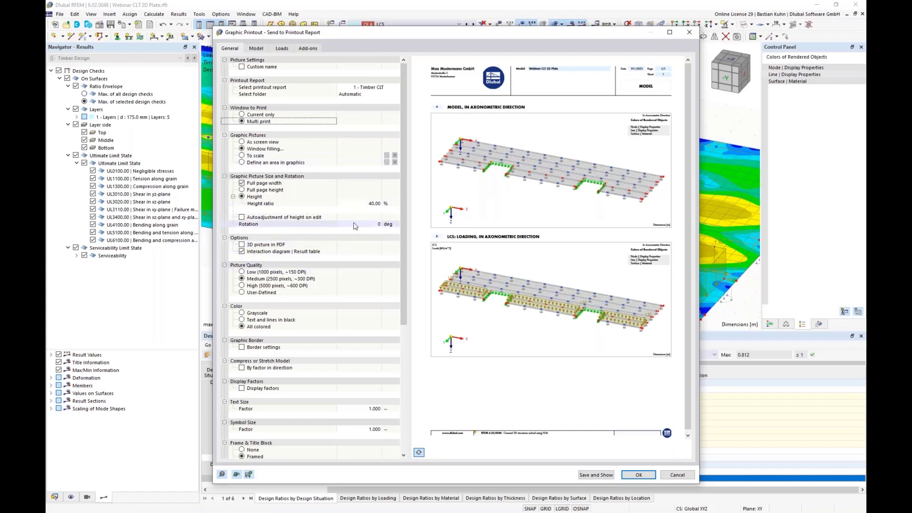
click(256, 49)
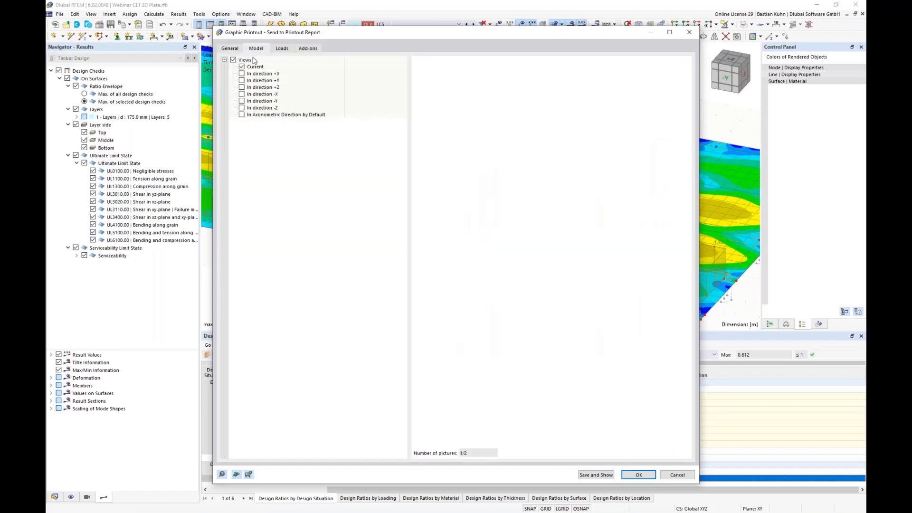
click(281, 49)
click(243, 80)
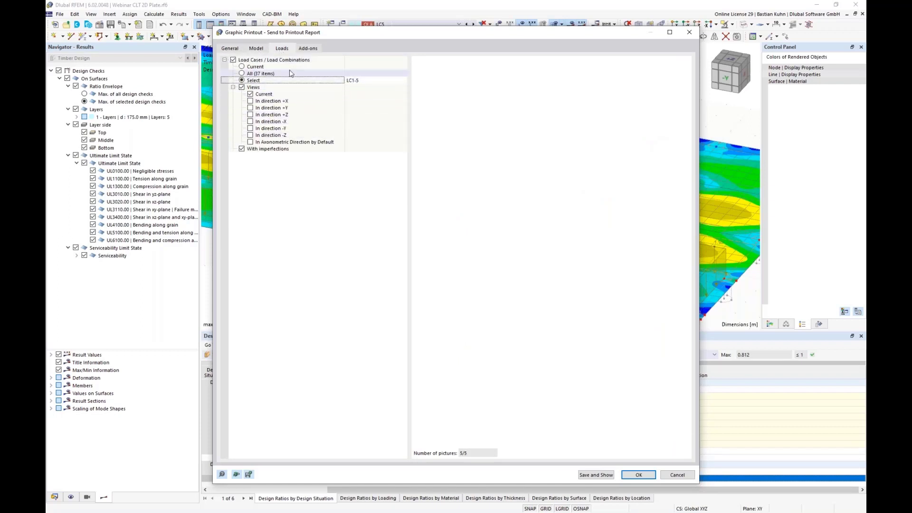
click(308, 48)
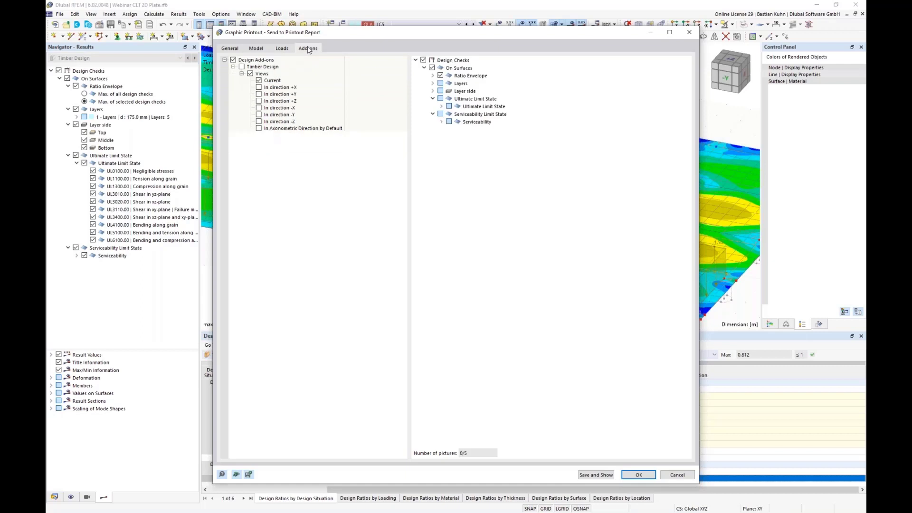
click(242, 67)
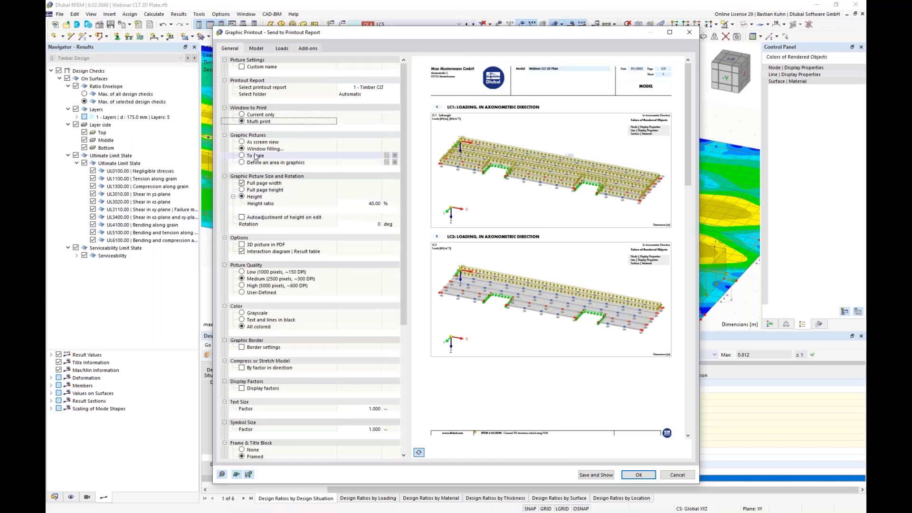
click(594, 475)
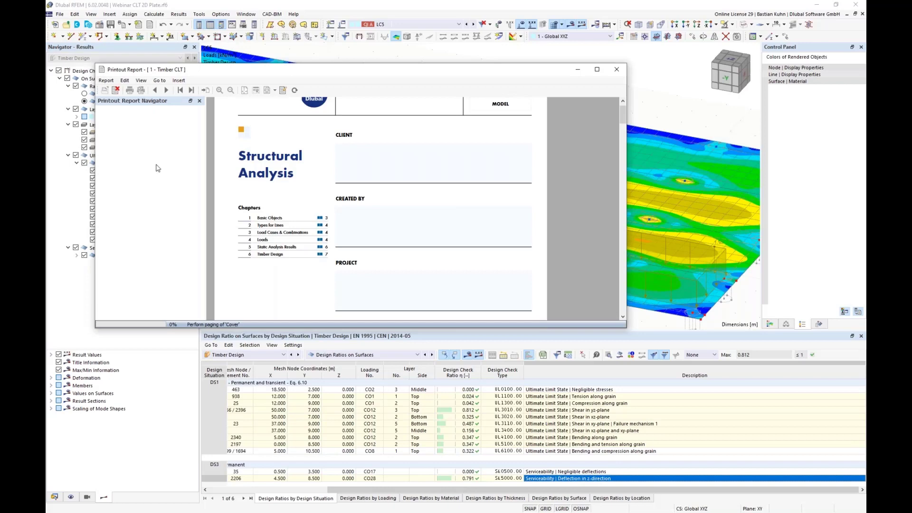
- Enlarge the printout report and examine its line supports, load cases, axonometric model and LC1 loading chapters
drag(229, 64, 229, 0)
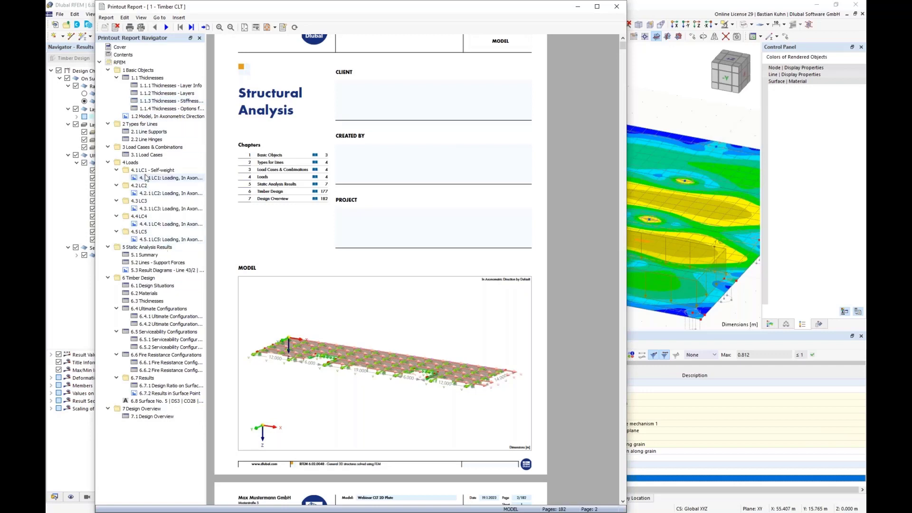
click(146, 133)
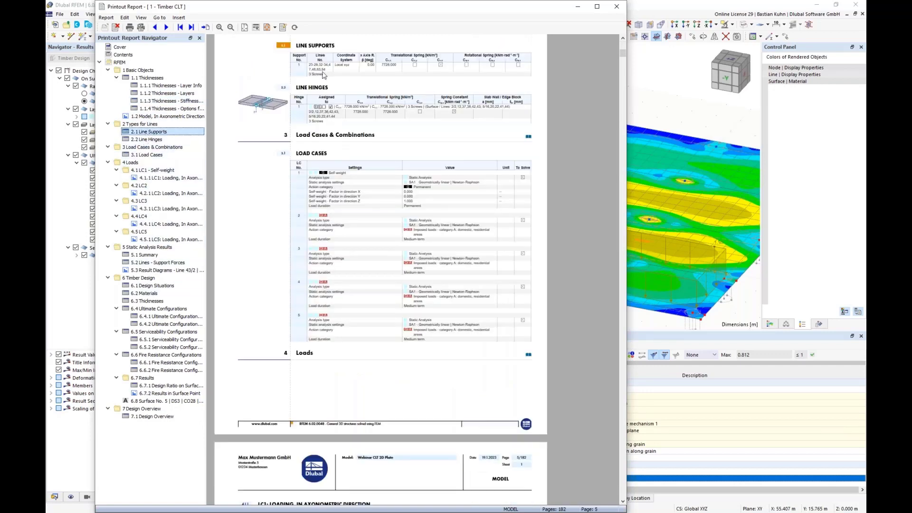
ctrl+scroll(323, 75, up, 1)
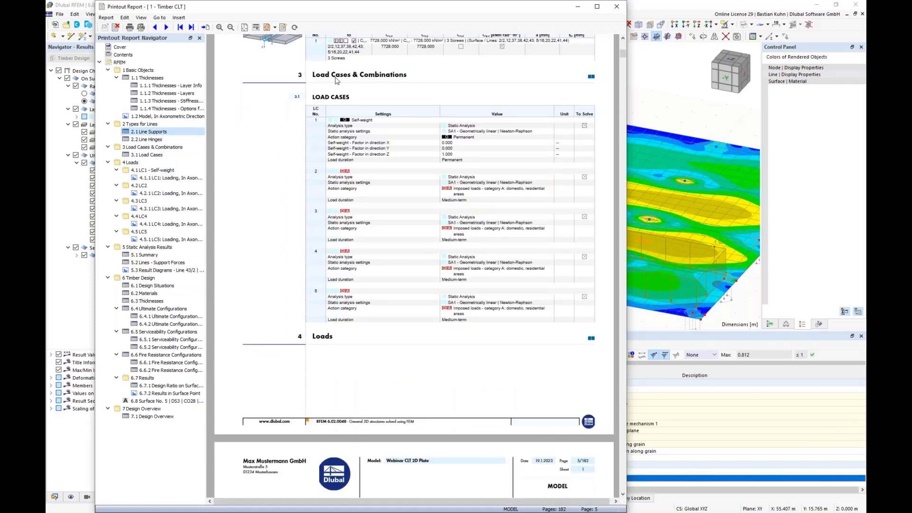
scroll(336, 80, up, 1)
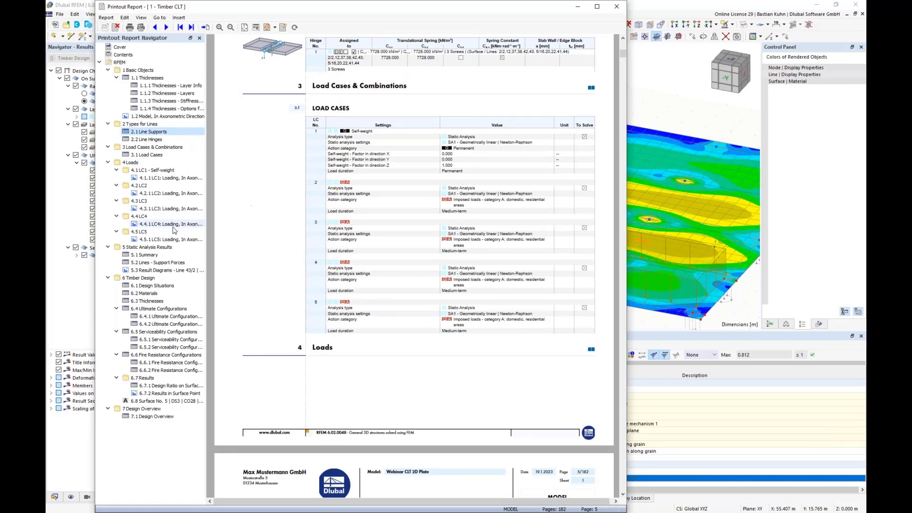
click(148, 117)
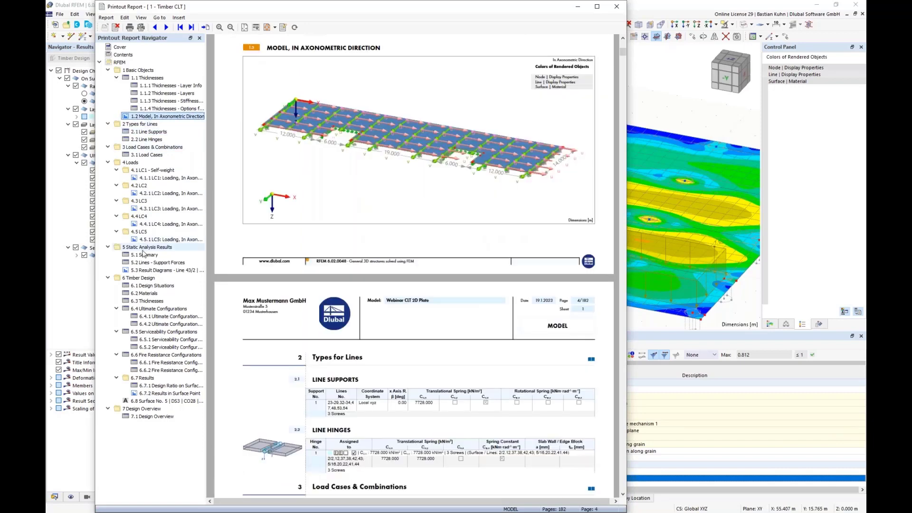
click(155, 178)
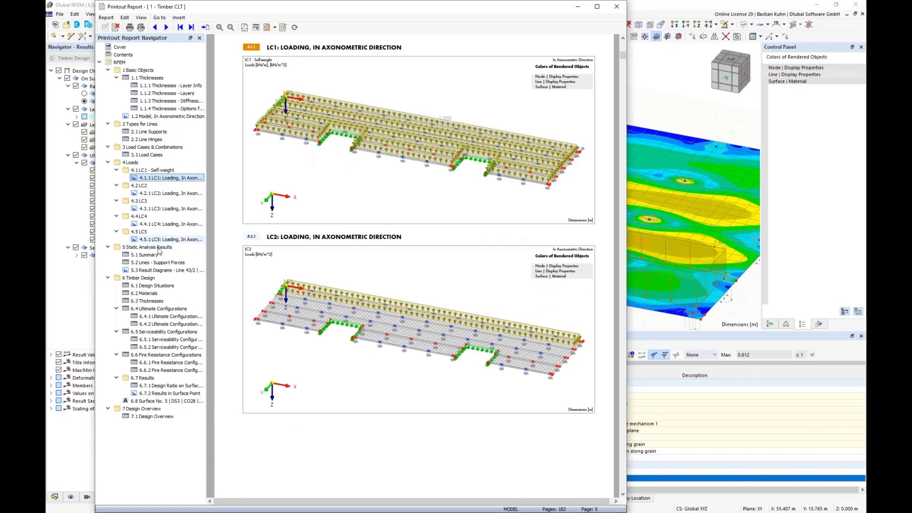
- Examine the Line 43/2 result diagram, the surface point results and the SE5000 check in the report, closing it when done
click(170, 271)
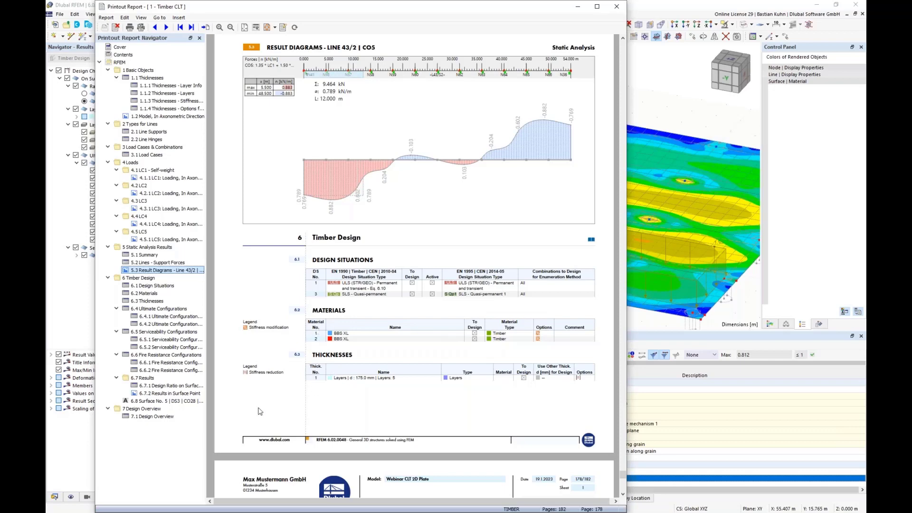
click(162, 394)
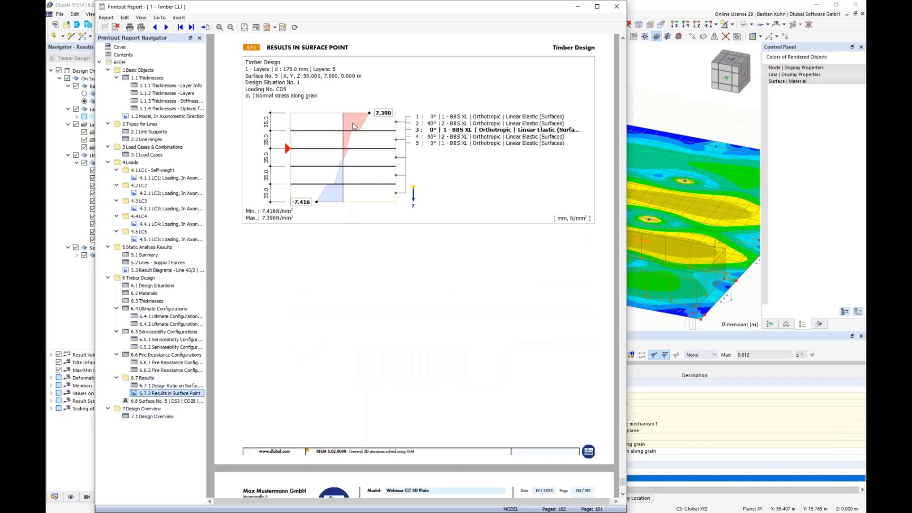
click(162, 401)
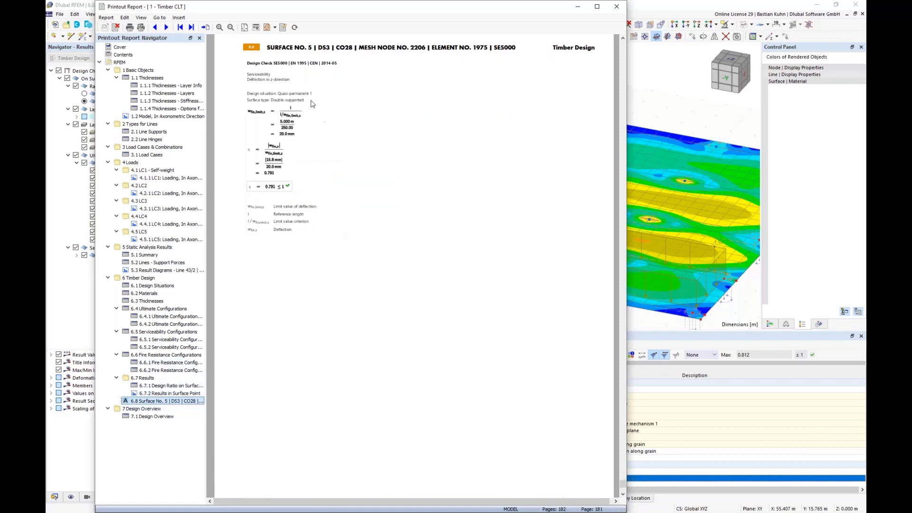
click(615, 7)
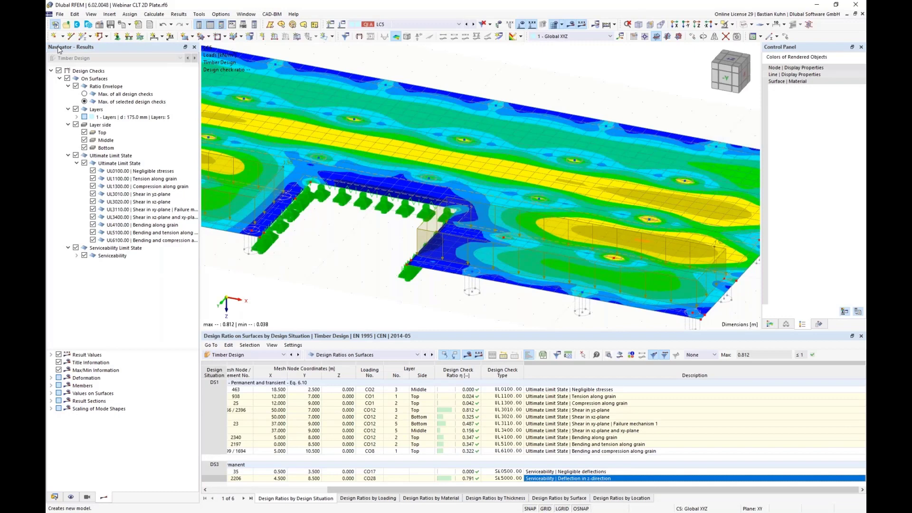
- Start a new model with the Multilayer Surfaces and Timber Design add-ons activated and the load wizards deactivated
click(55, 25)
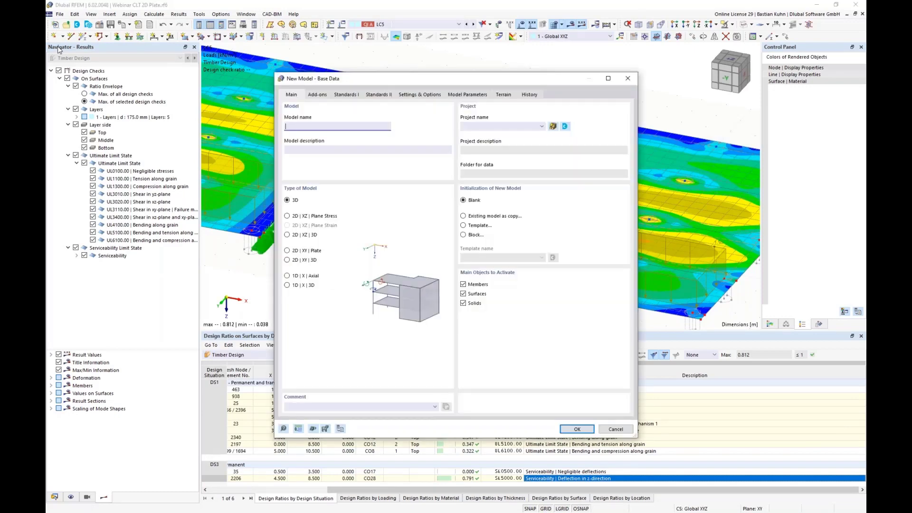
click(317, 95)
click(288, 304)
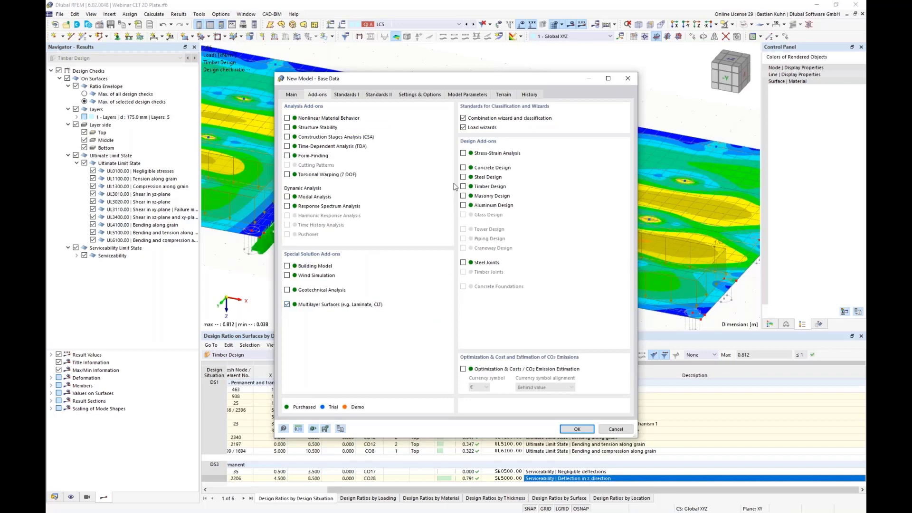
click(463, 187)
click(463, 127)
- Choose EN 1990 | Timber as the standard group for load case classification and create the Wall model
click(347, 95)
click(332, 126)
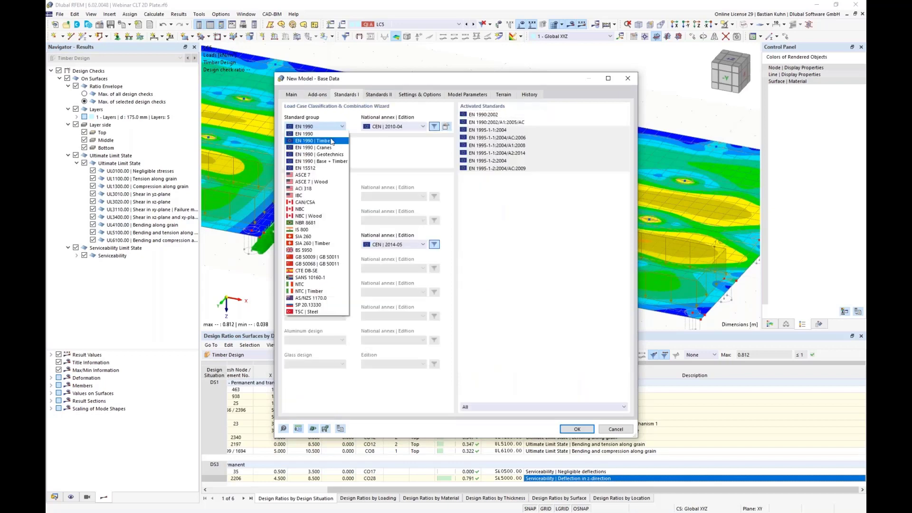
click(335, 147)
click(574, 429)
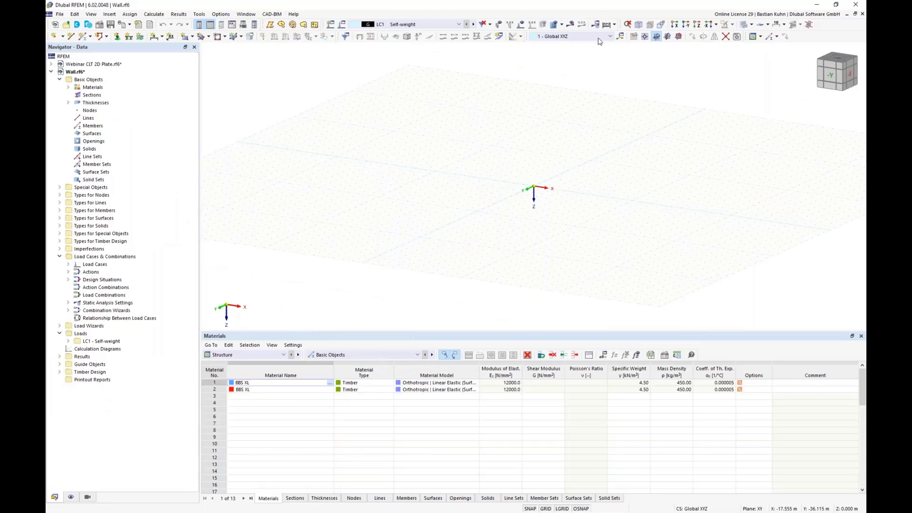
- Begin a rectangular surface in the XZ plane and load the Webinar CLT layer template into its 175 mm thickness
click(679, 38)
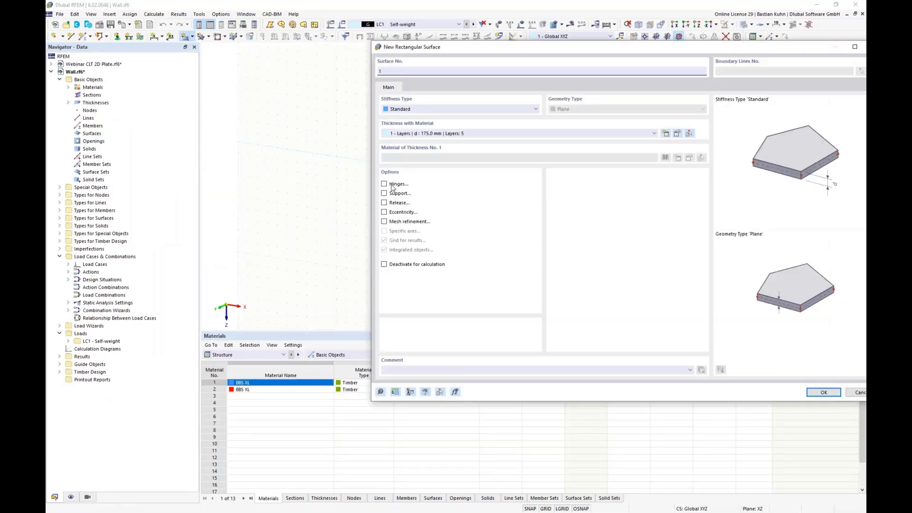
click(679, 133)
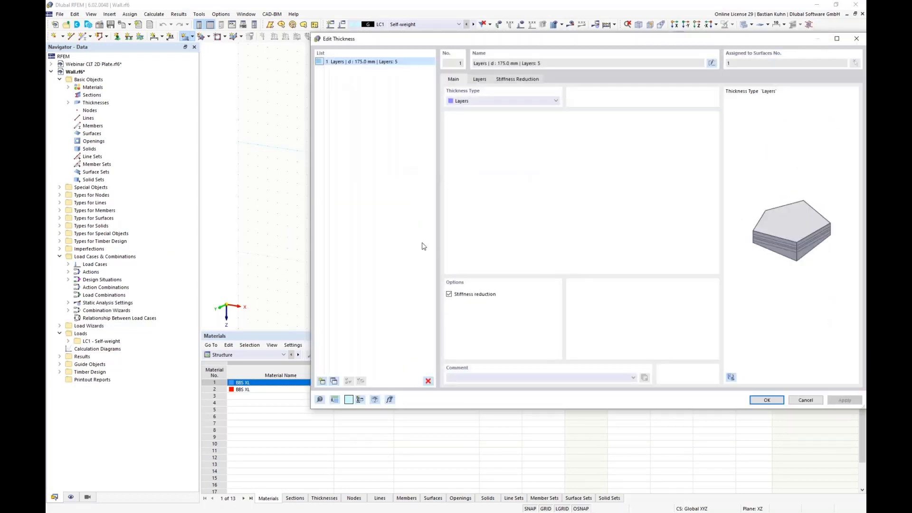
click(485, 79)
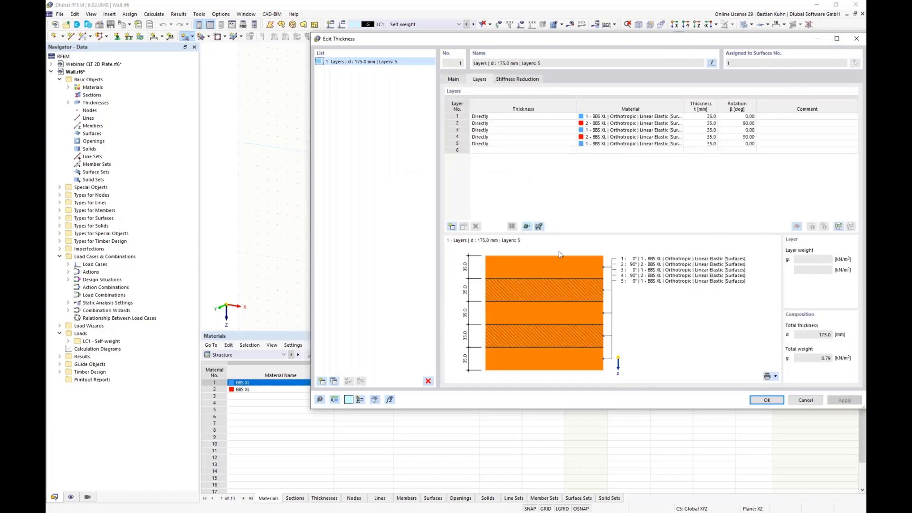
click(527, 228)
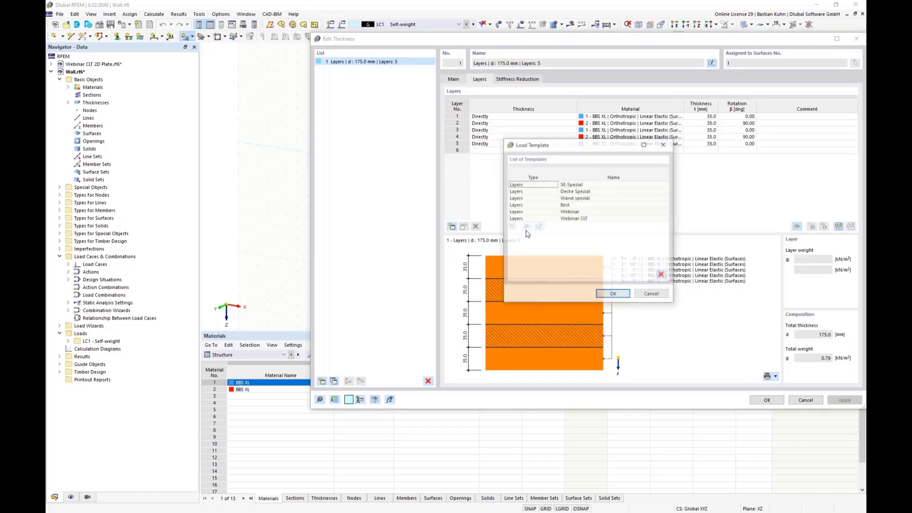
click(566, 219)
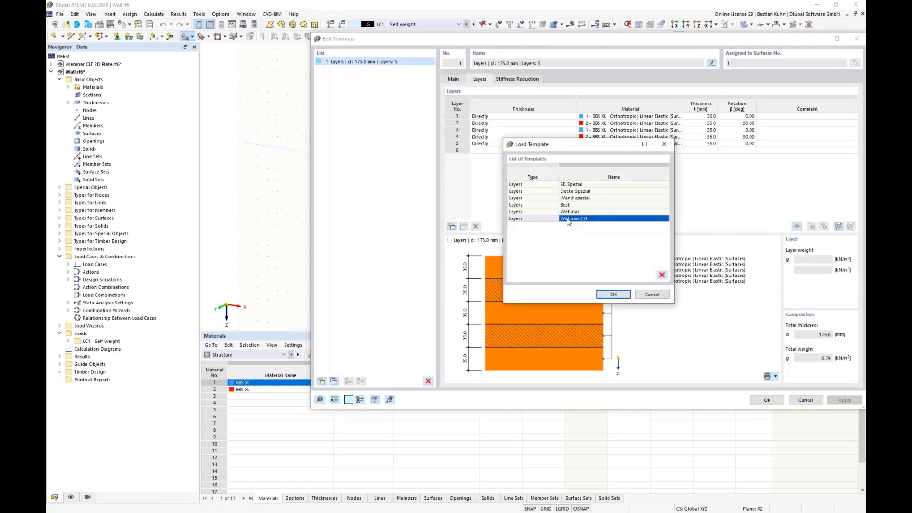
click(626, 299)
click(468, 116)
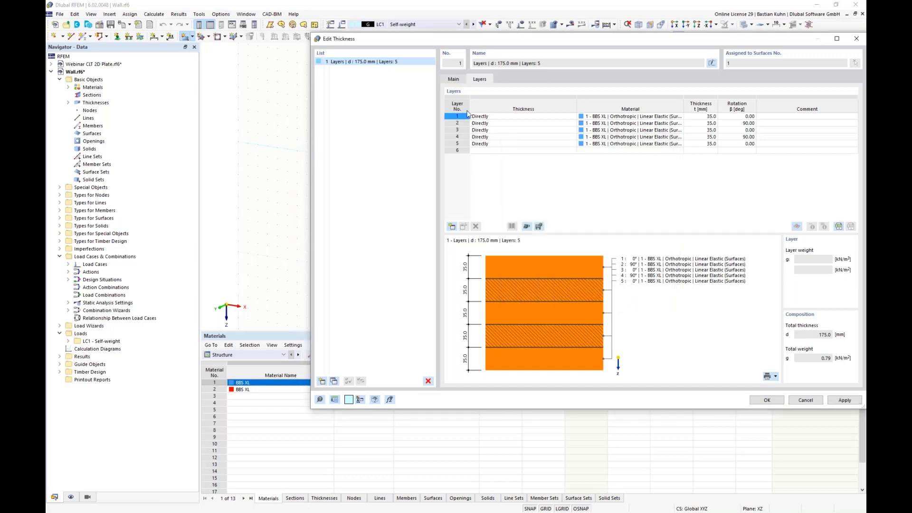
- Activate stiffness reduction for the layered thickness and review its k33 and k88 multipliers and the narrow-side gluing option, leaving gluing off
click(454, 79)
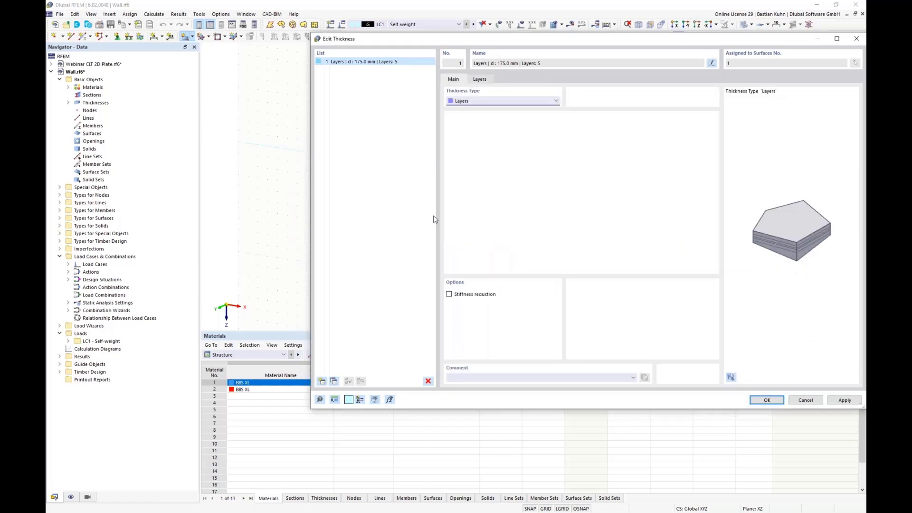
click(449, 294)
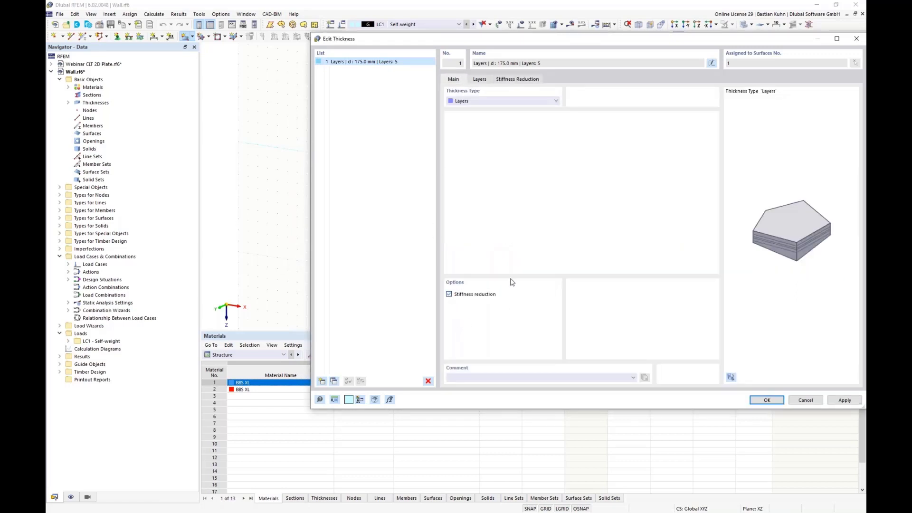
click(526, 81)
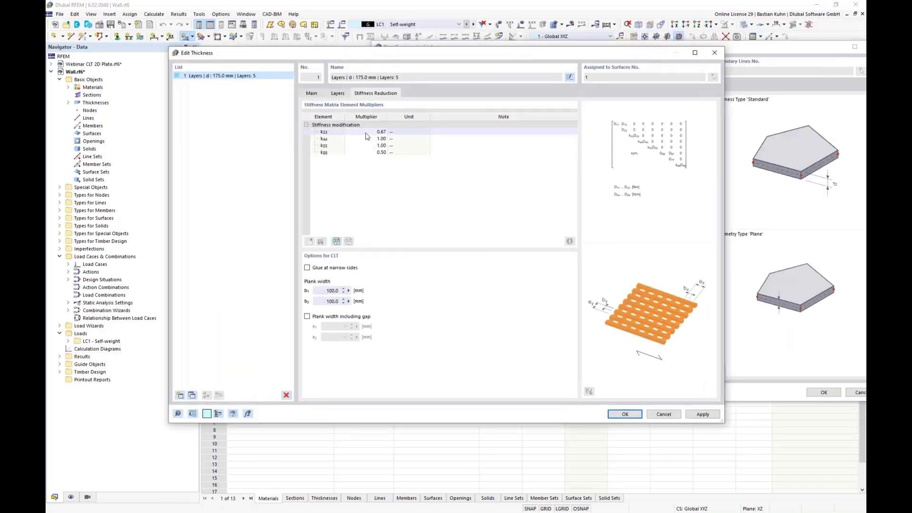
click(369, 131)
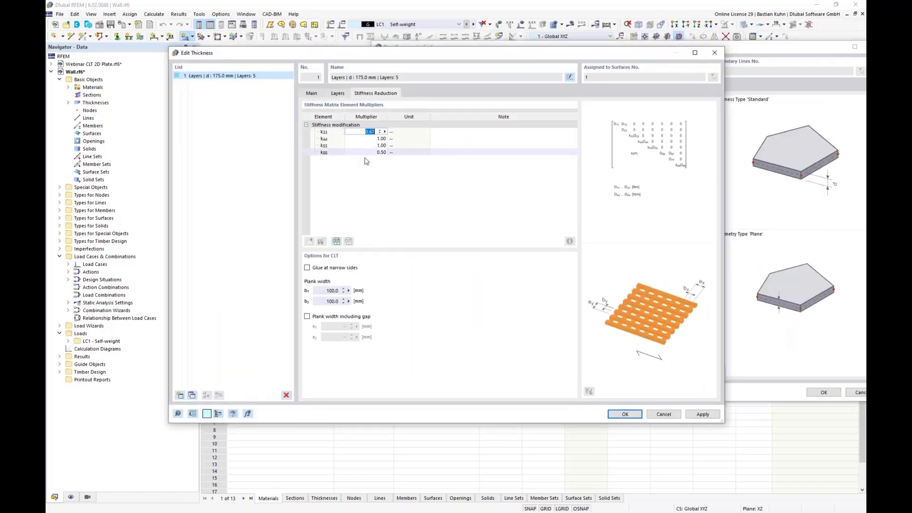
click(366, 152)
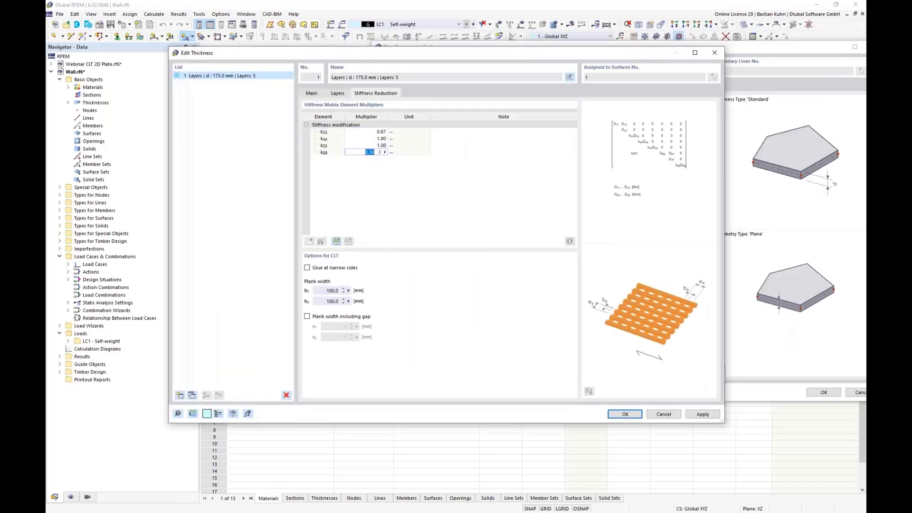
click(307, 268)
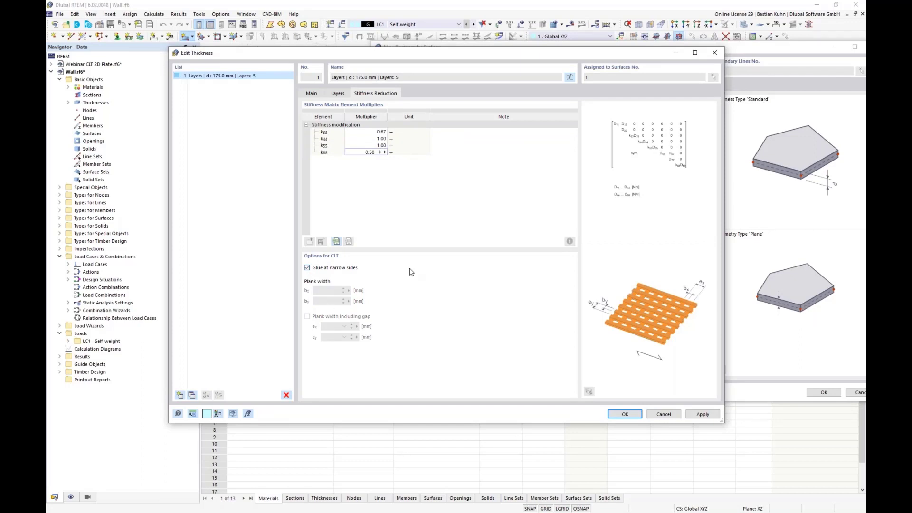
click(307, 268)
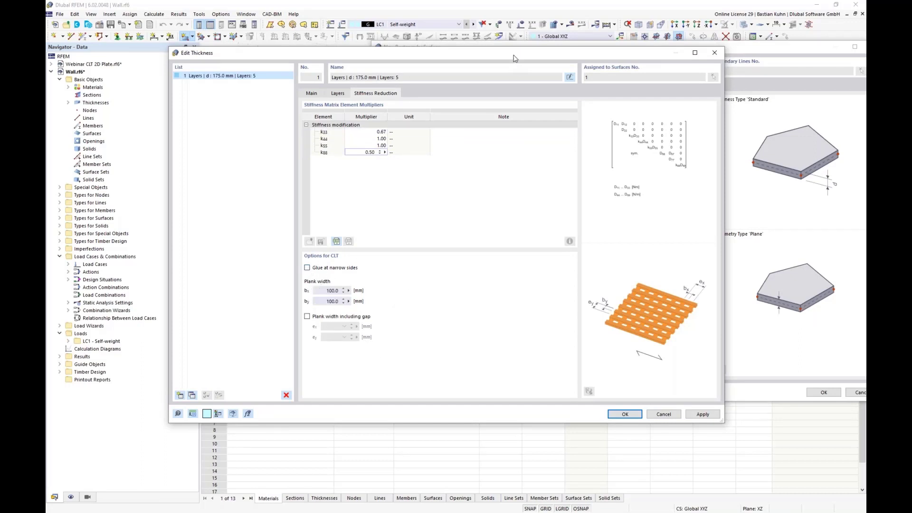
drag(516, 55, 409, 31)
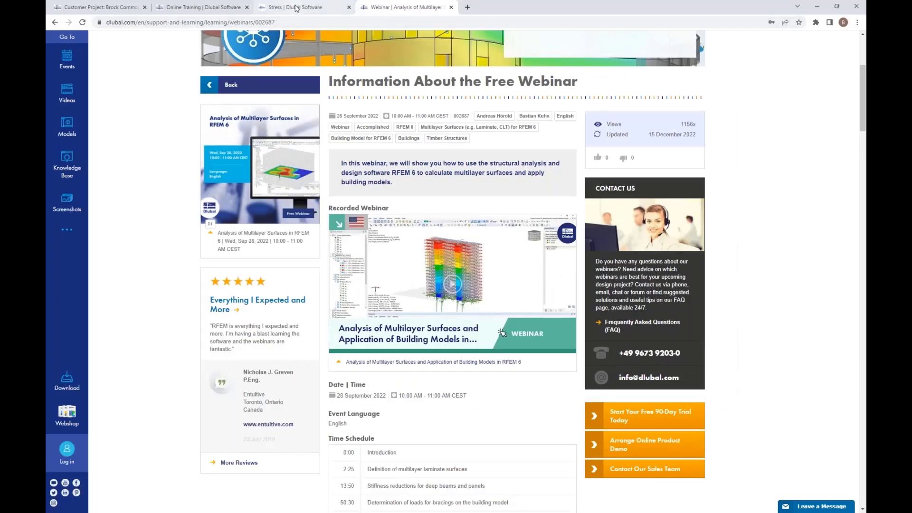
- Switch to the browser and examine shear failure mechanisms 1 to 3 on the Stress page of the Multilayer Surfaces manual
click(295, 7)
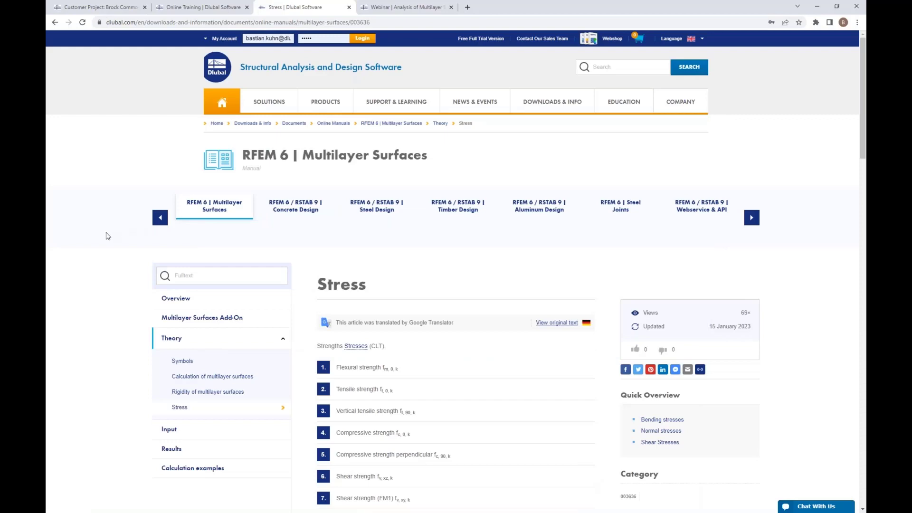
scroll(107, 236, down, 8)
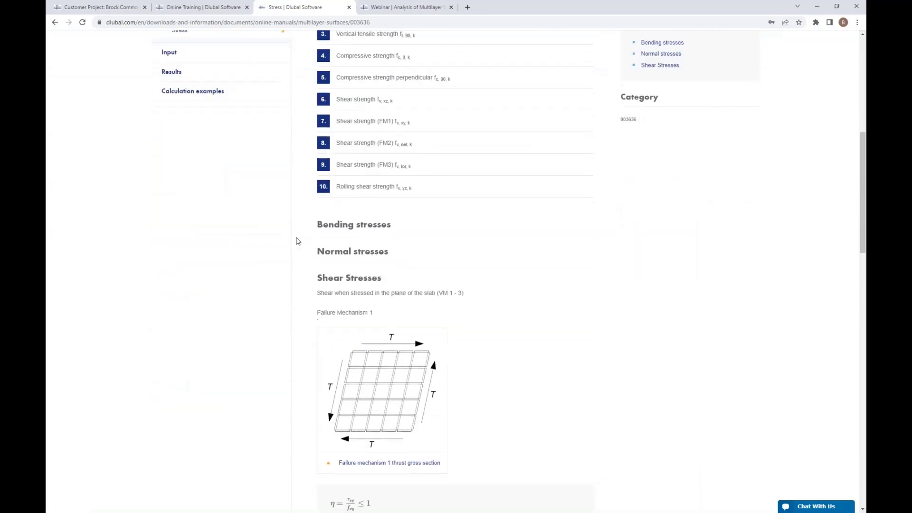
scroll(296, 241, down, 3)
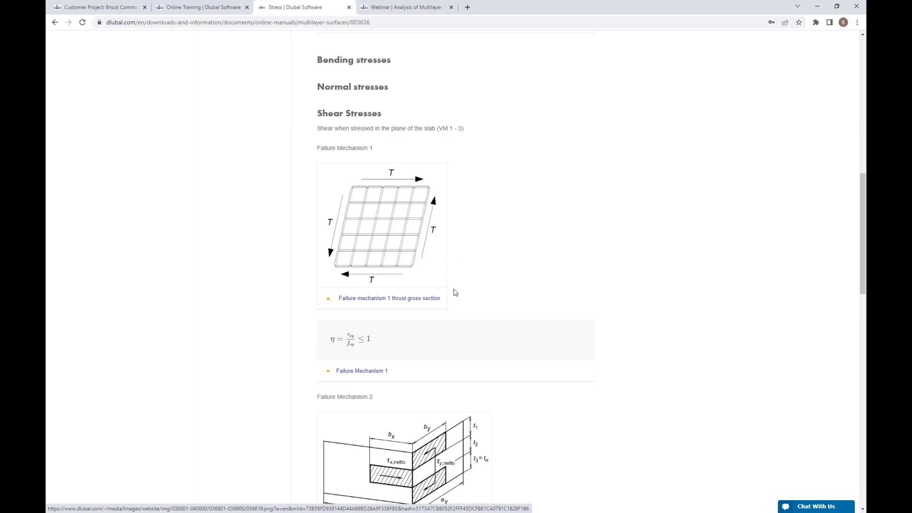
scroll(452, 291, down, 4)
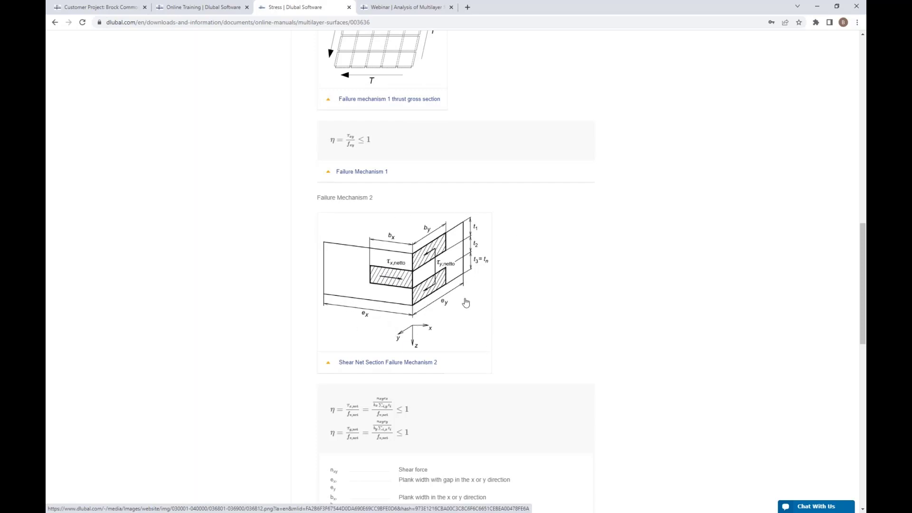
scroll(468, 302, down, 4)
scroll(466, 323, down, 4)
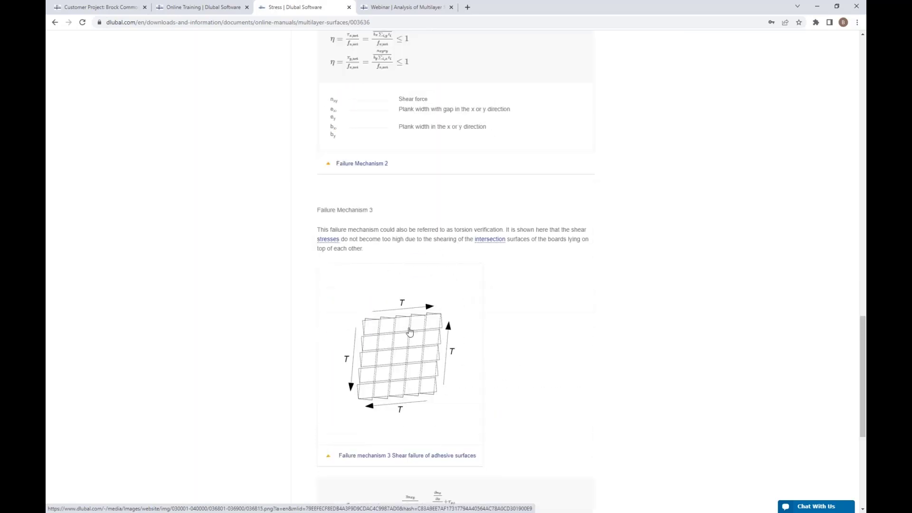
scroll(405, 329, down, 4)
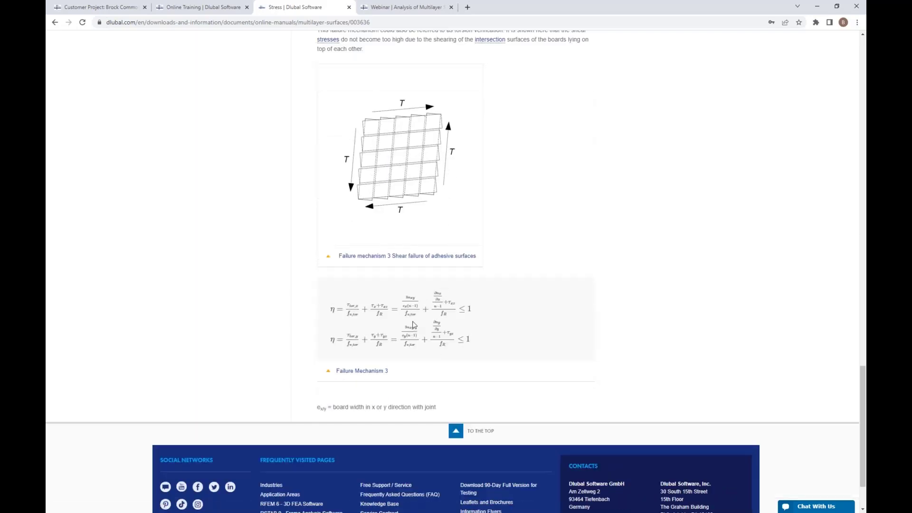
scroll(412, 305, up, 9)
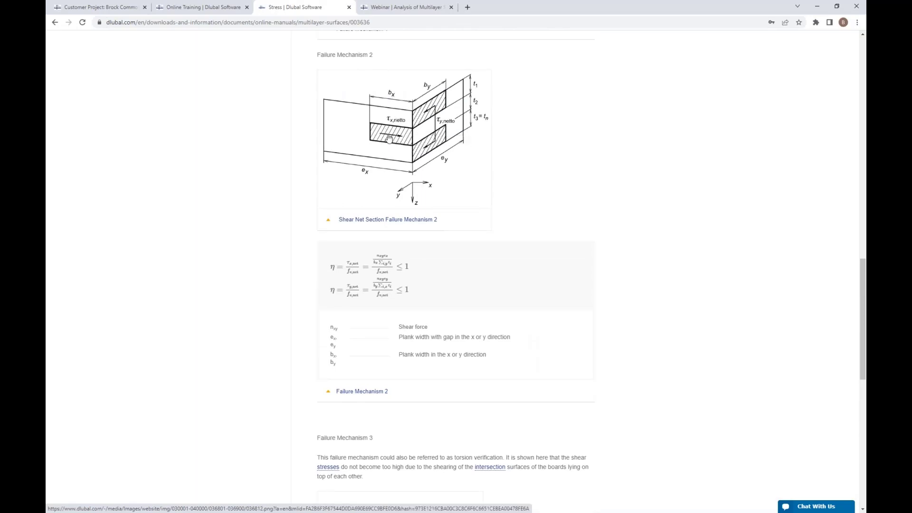
scroll(387, 137, down, 5)
scroll(387, 136, down, 6)
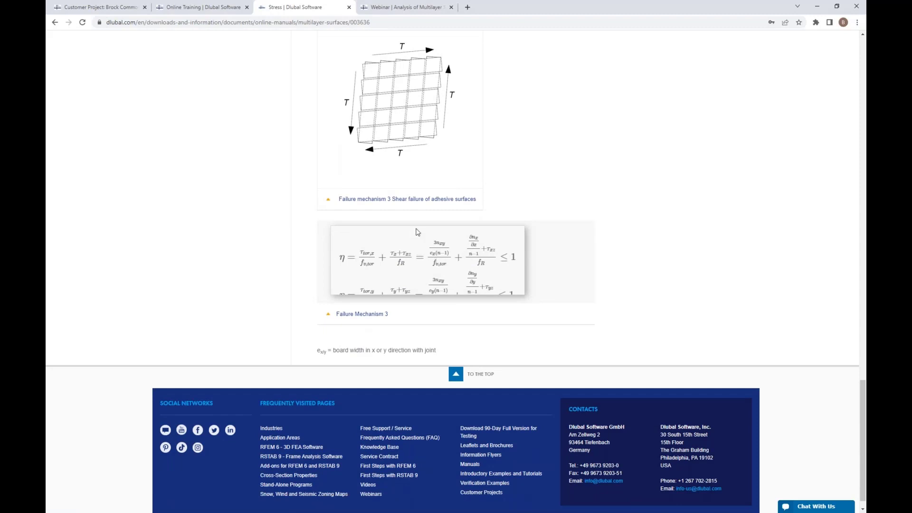
click(814, 11)
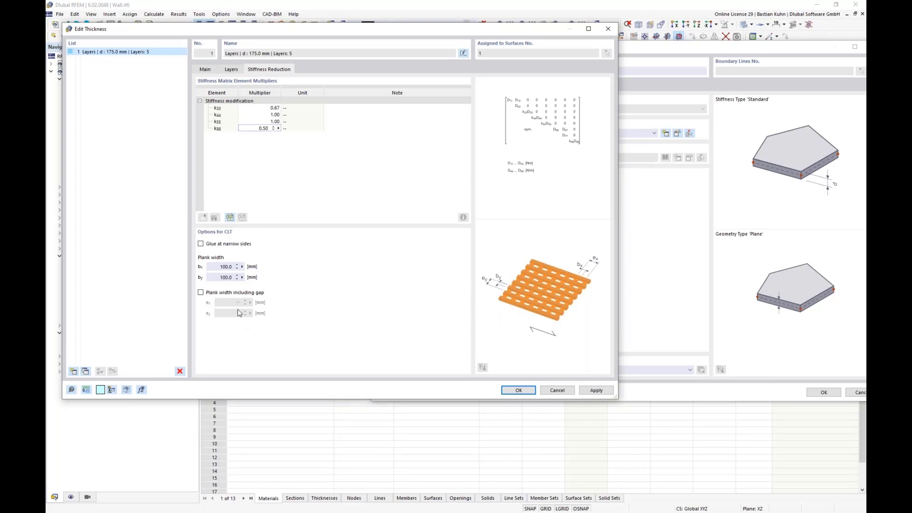
- Accept the thickness with 100 mm plank widths and draw the rectangular wall surface from the origin to X 9 m, Z -3 m
click(224, 266)
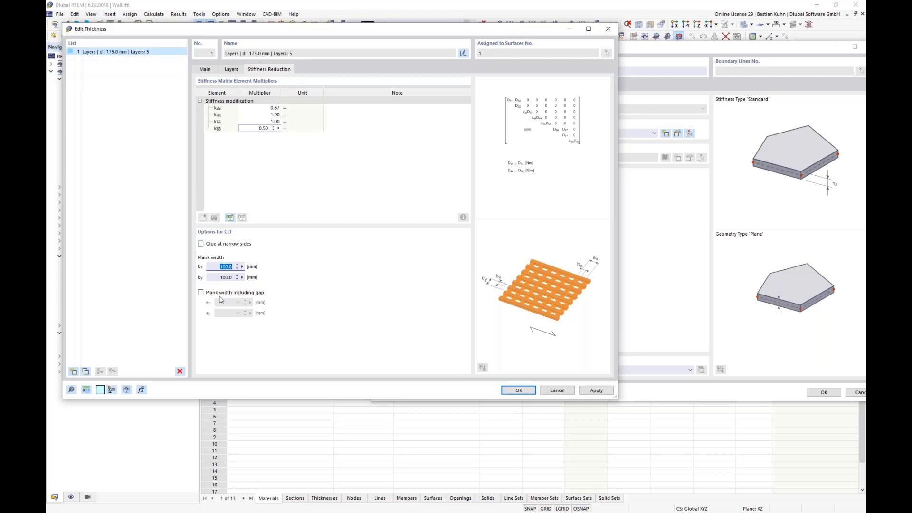
click(532, 389)
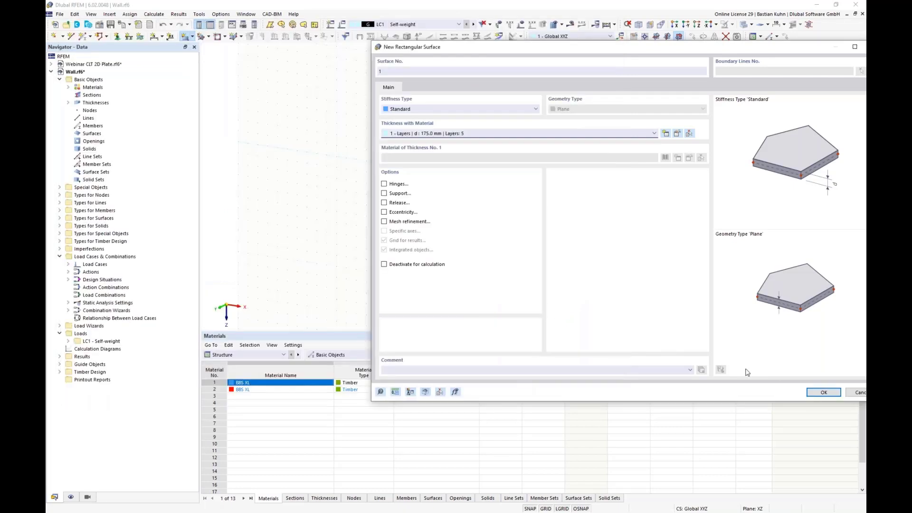
click(824, 393)
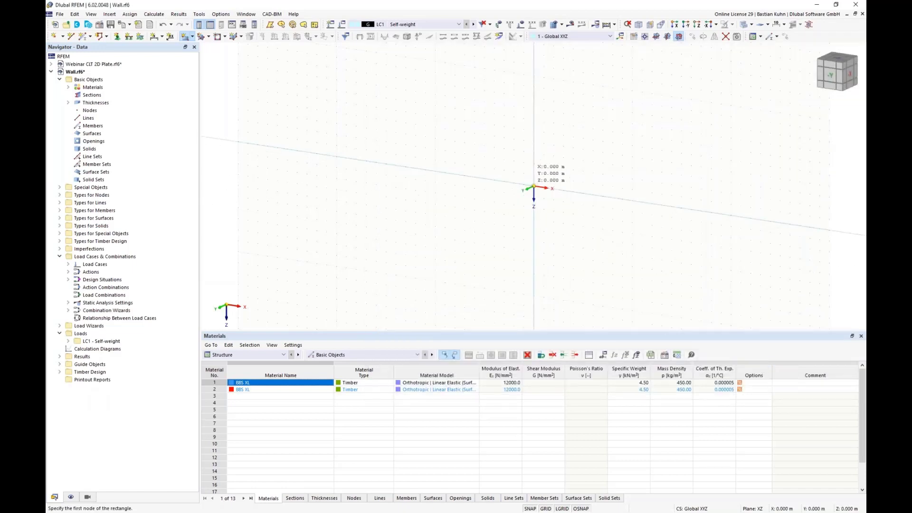
click(534, 187)
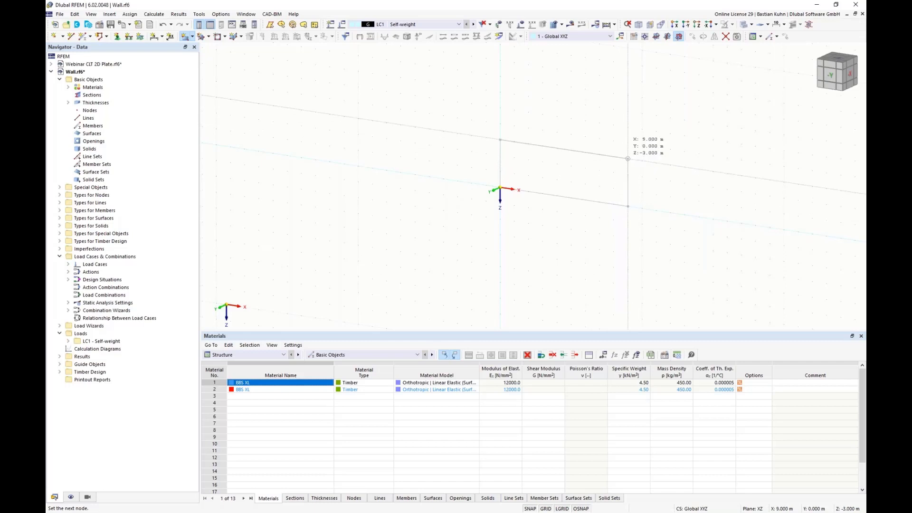
click(627, 159)
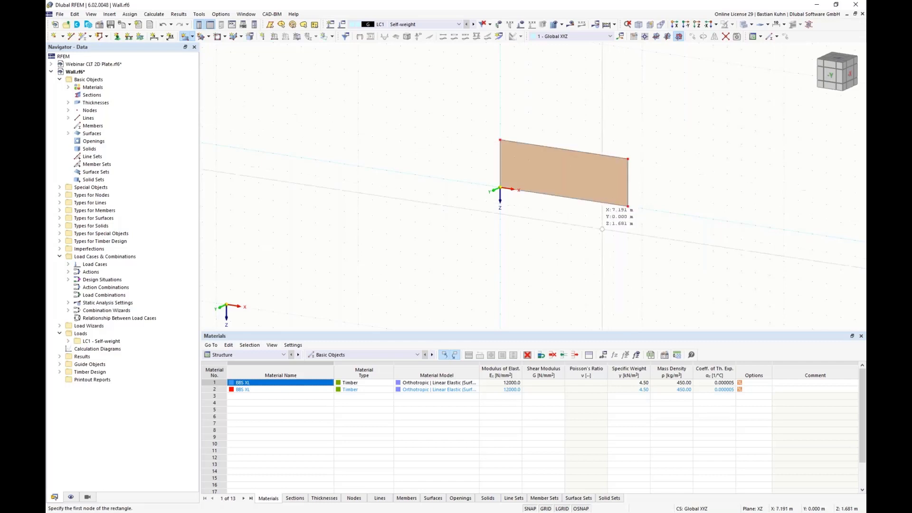
key(Escape)
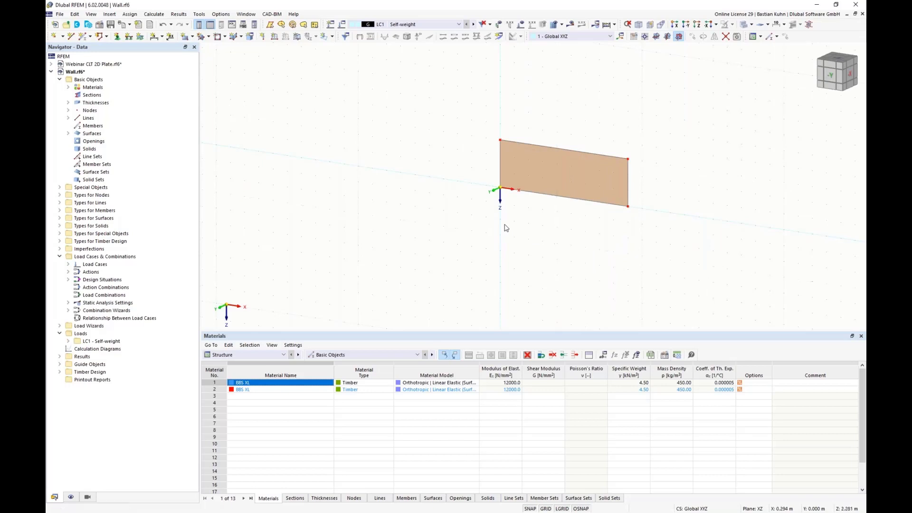
- Cut a rectangular opening into the wall, starting at X 2 m, Z -1 m and reaching up to Z -2 m
click(218, 36)
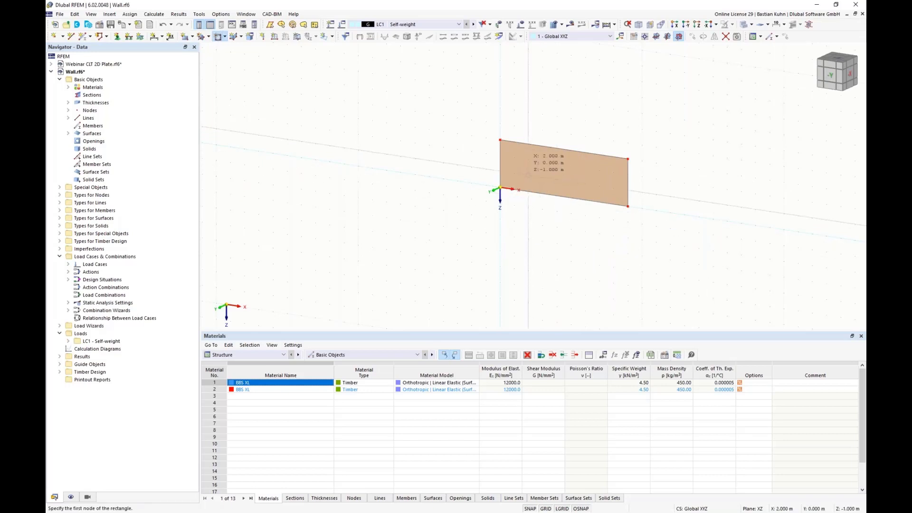
click(528, 176)
click(599, 170)
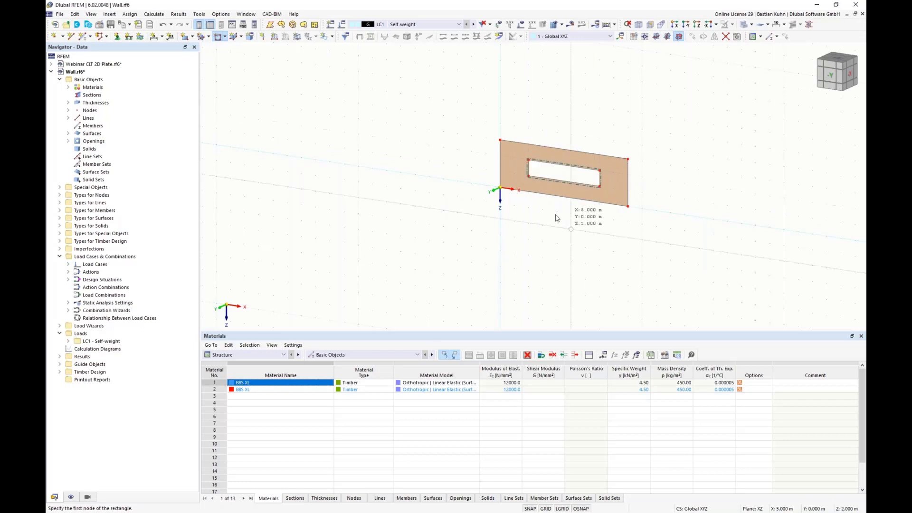
right_click(551, 230)
key(Escape)
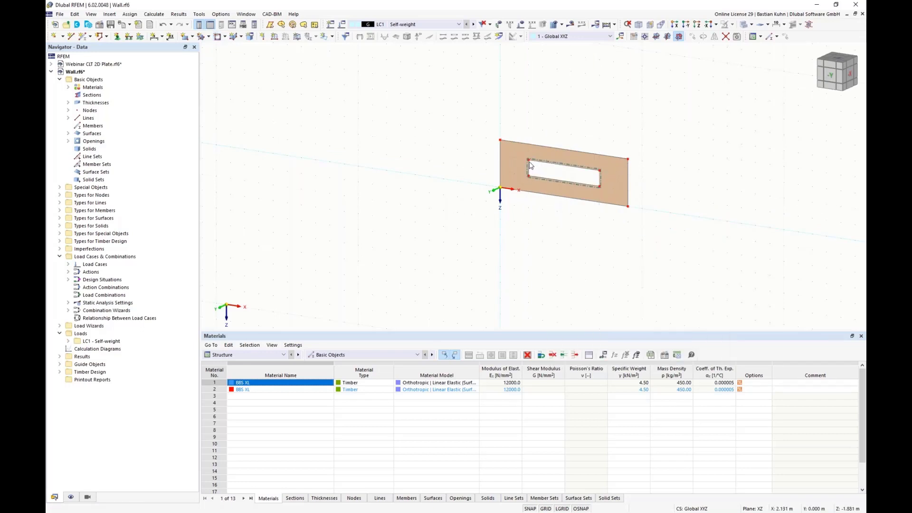
- Set the Z coordinate of the opening's two upper nodes to -2.7 m
right_click(601, 172)
click(610, 200)
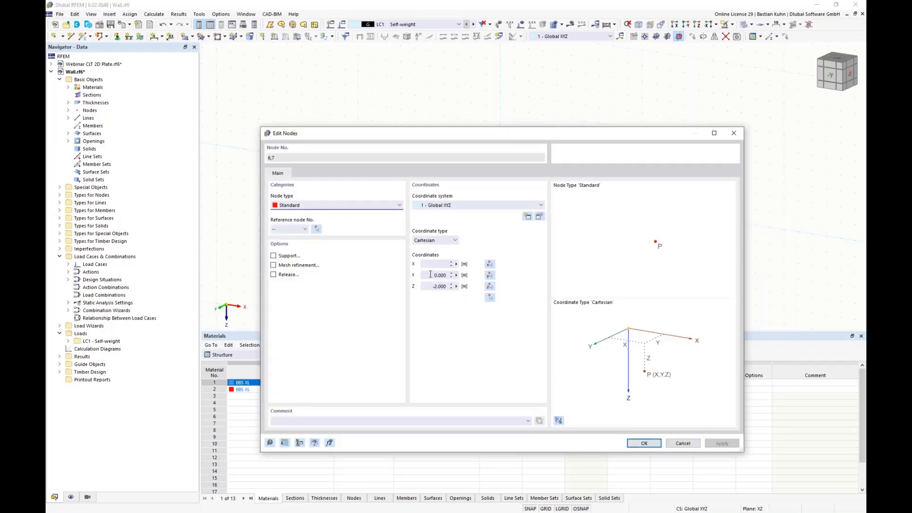
click(429, 285)
key(BackSpace)
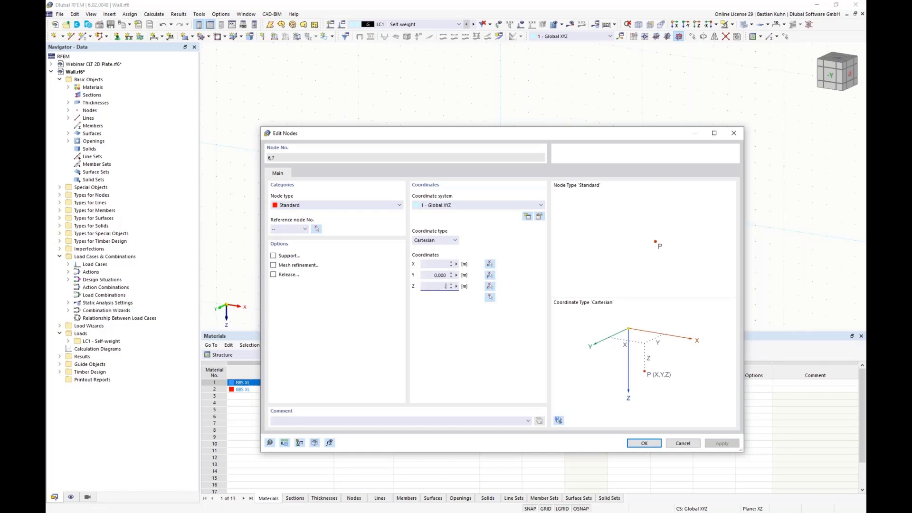
text(-2,7)
click(645, 443)
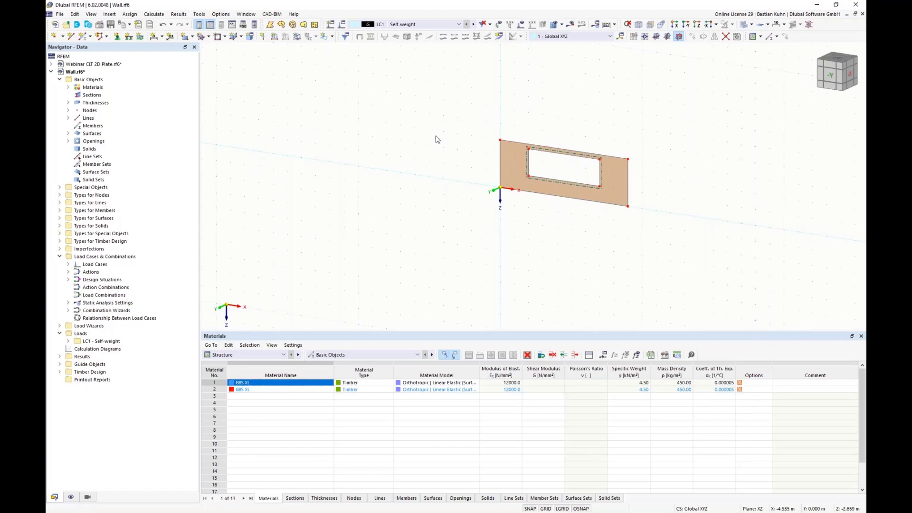
- Reduce the target length of finite elements in the mesh settings and generate the wall's mesh
middle_drag(483, 157, 407, 160)
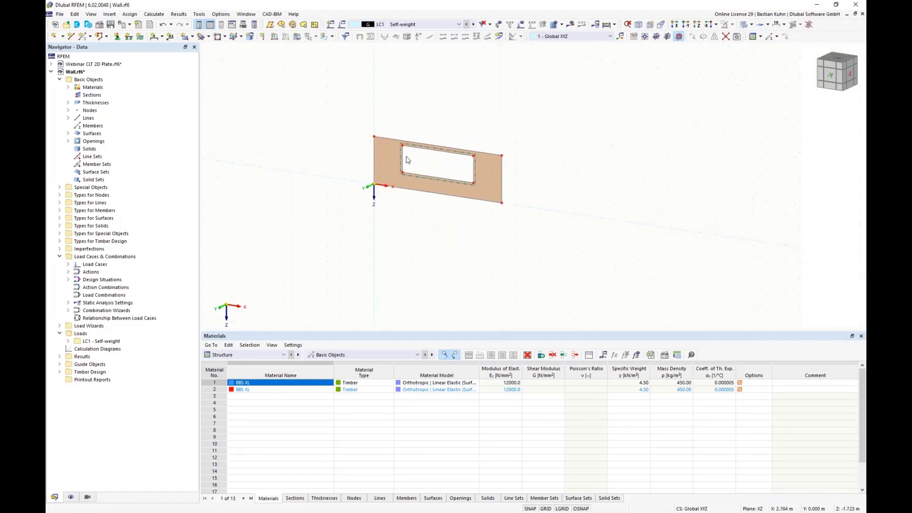
click(154, 14)
click(161, 115)
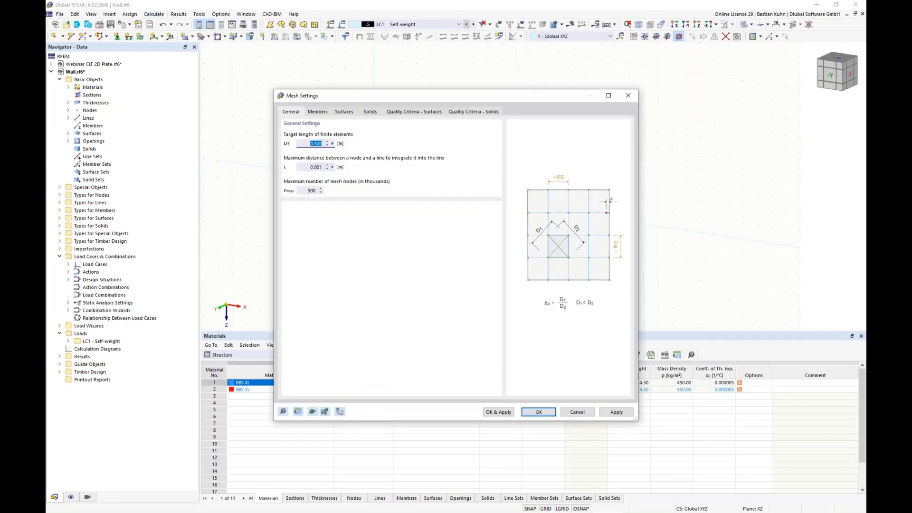
text(0.)
click(488, 411)
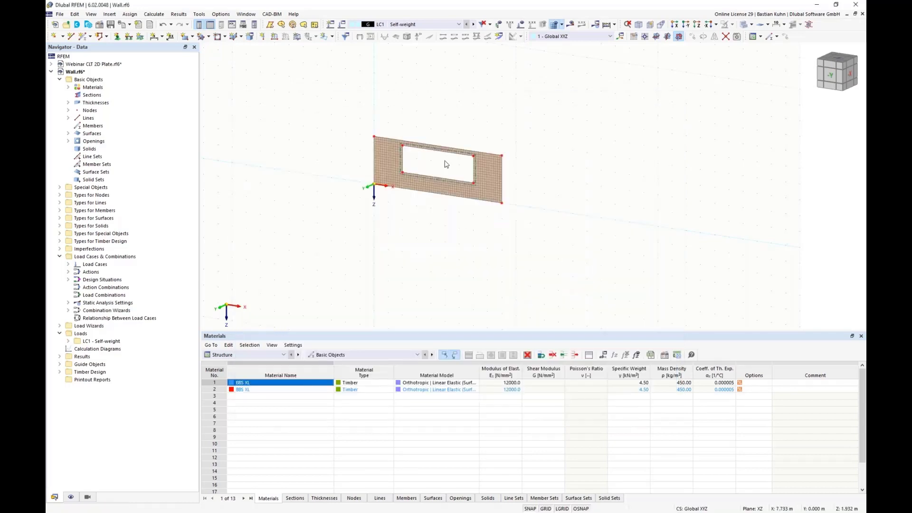
scroll(444, 165, up, 3)
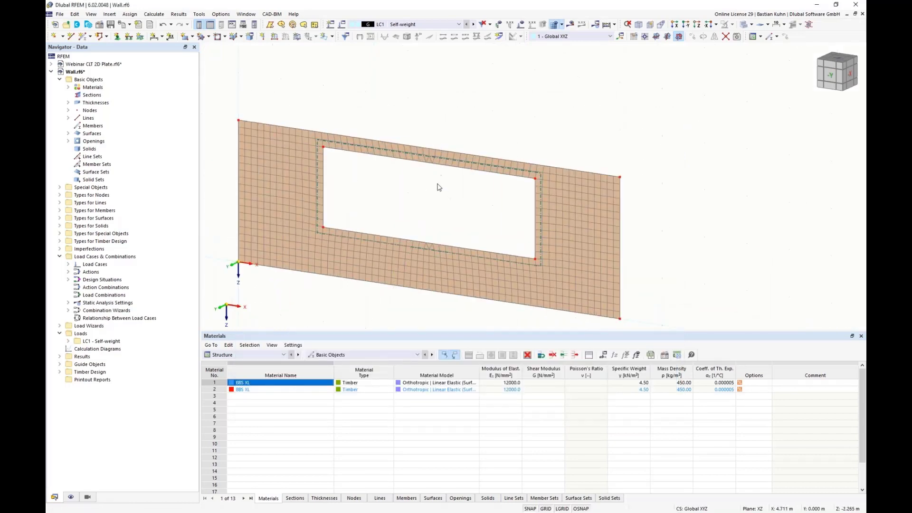
scroll(438, 184, down, 3)
- Edit the Hinged nodal support to also restrain rotation about X and assign it to the wall's lower corner at the origin
click(117, 38)
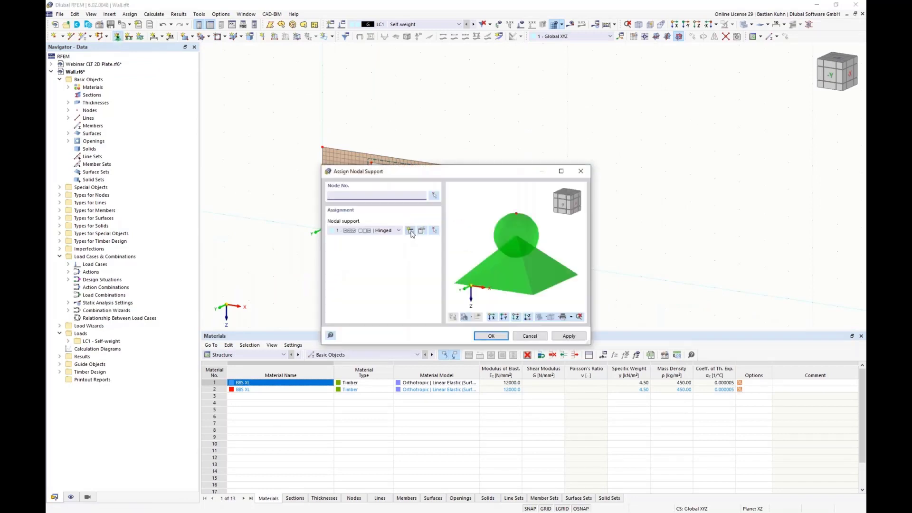
click(422, 231)
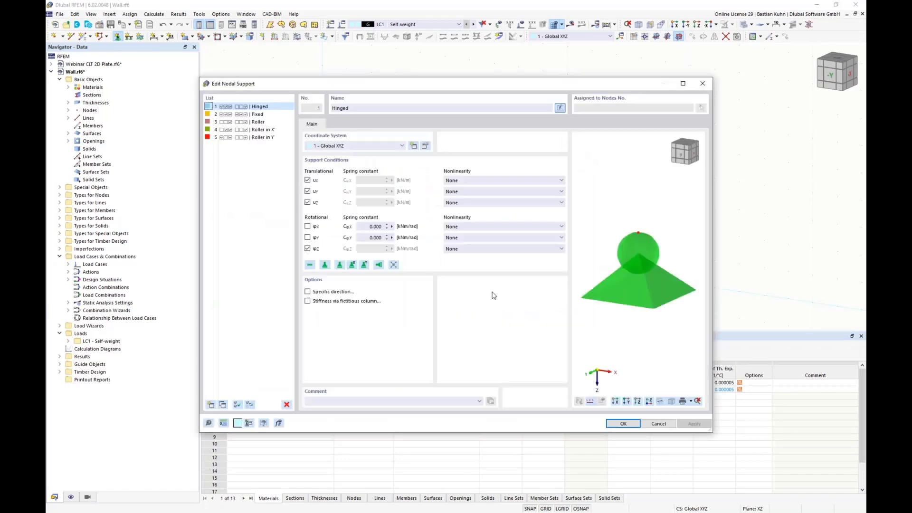
click(307, 226)
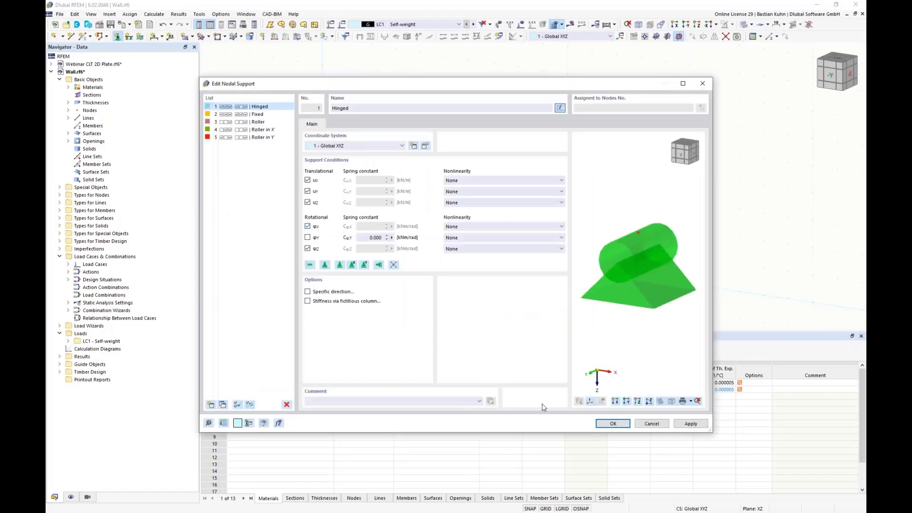
click(613, 423)
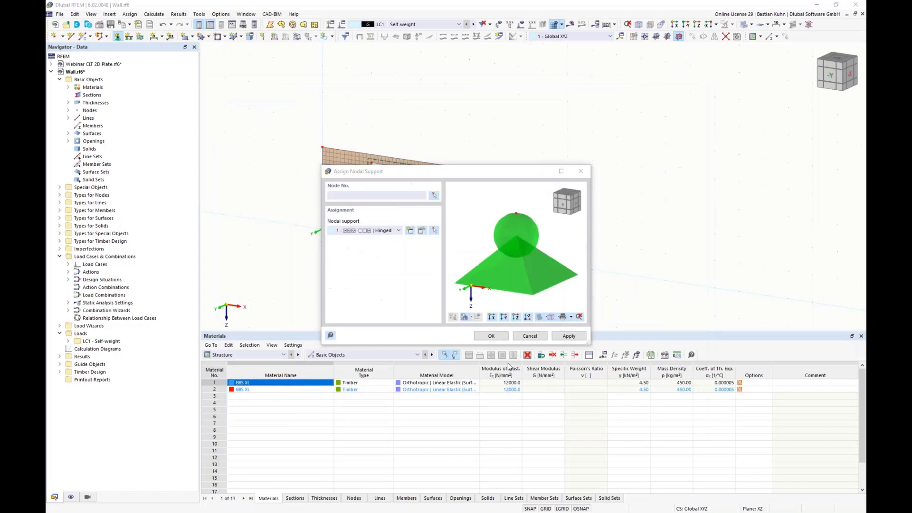
click(492, 336)
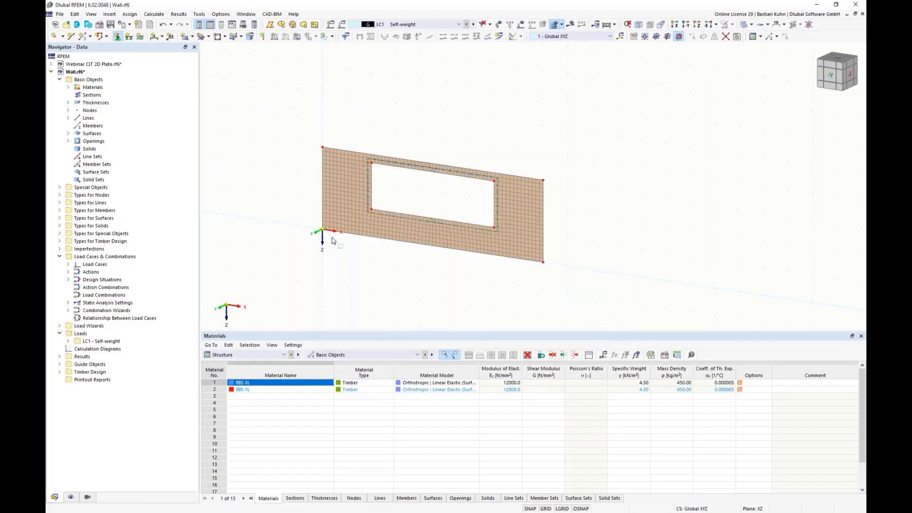
click(324, 233)
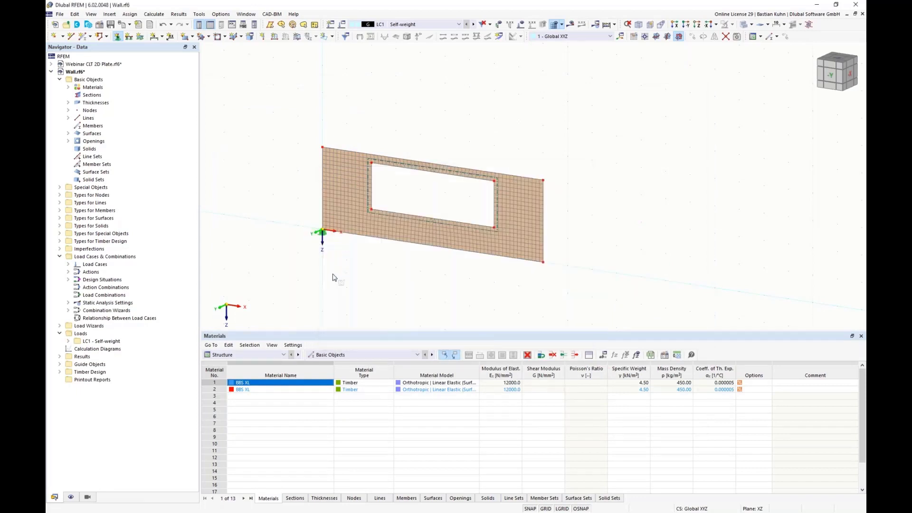
- Create a new nodal support with free translation in X and assign it to the wall's other lower corner
click(118, 38)
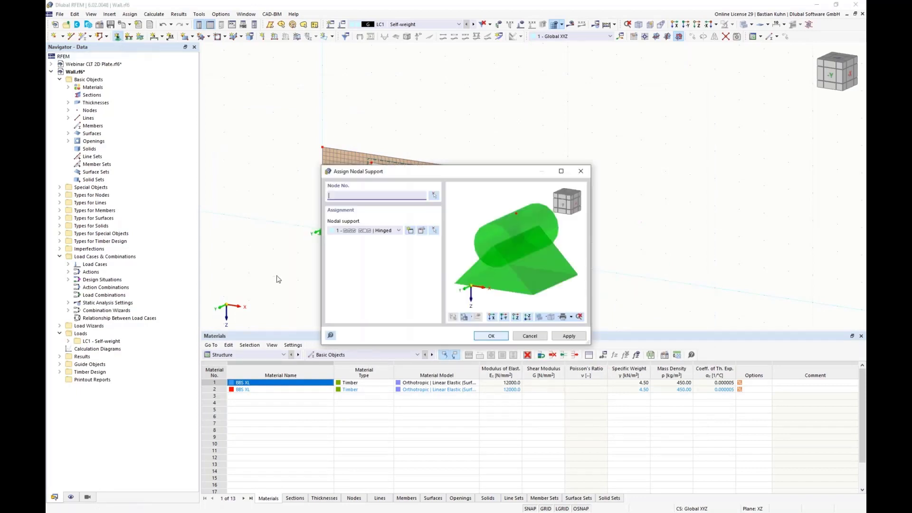
click(410, 231)
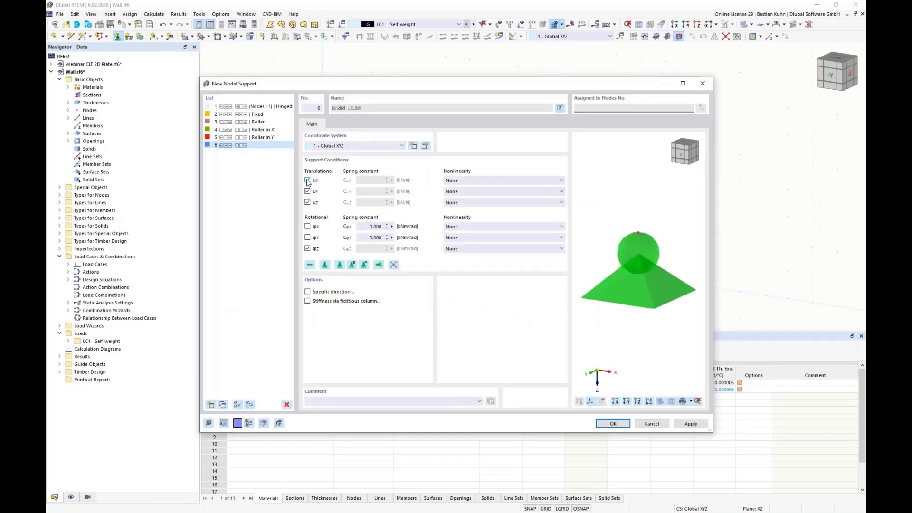
click(307, 180)
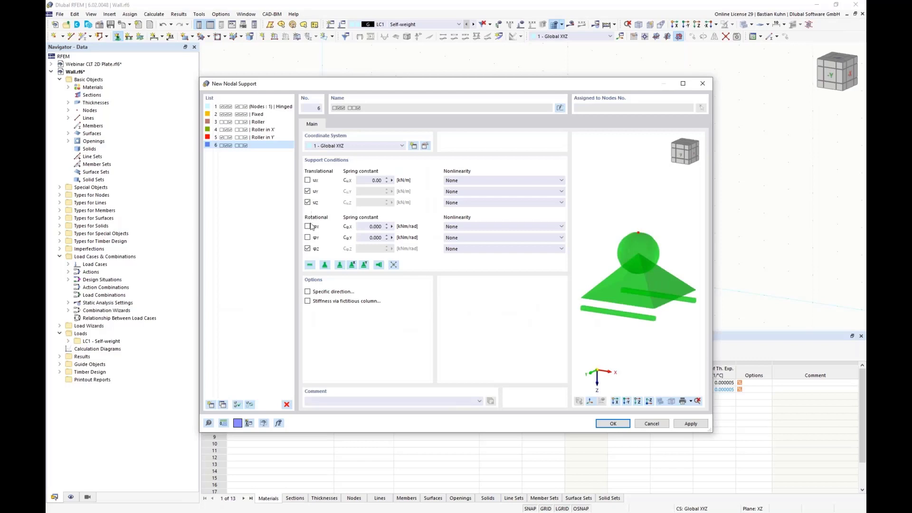
click(609, 424)
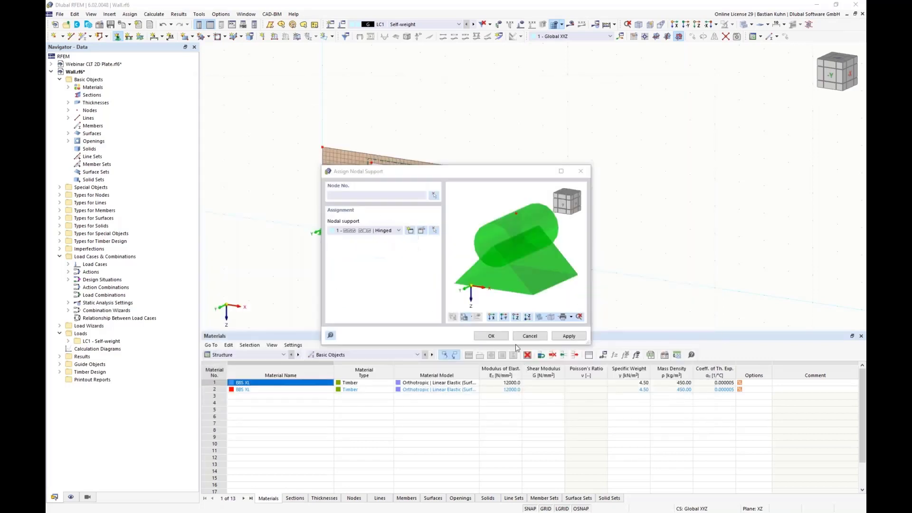
click(492, 336)
click(542, 265)
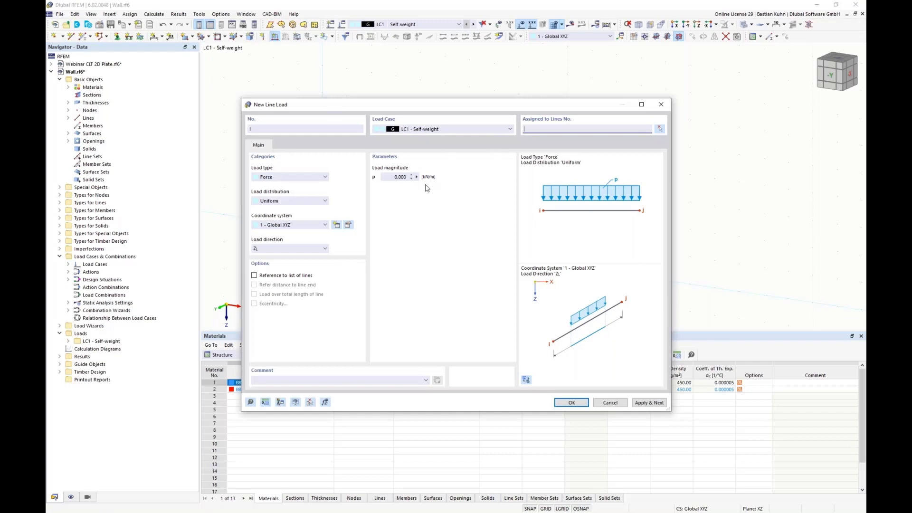
- Apply a uniform line load of 2 kN/m in Z to the wall's upper edge in load case LC1
click(391, 178)
key(Return)
click(450, 179)
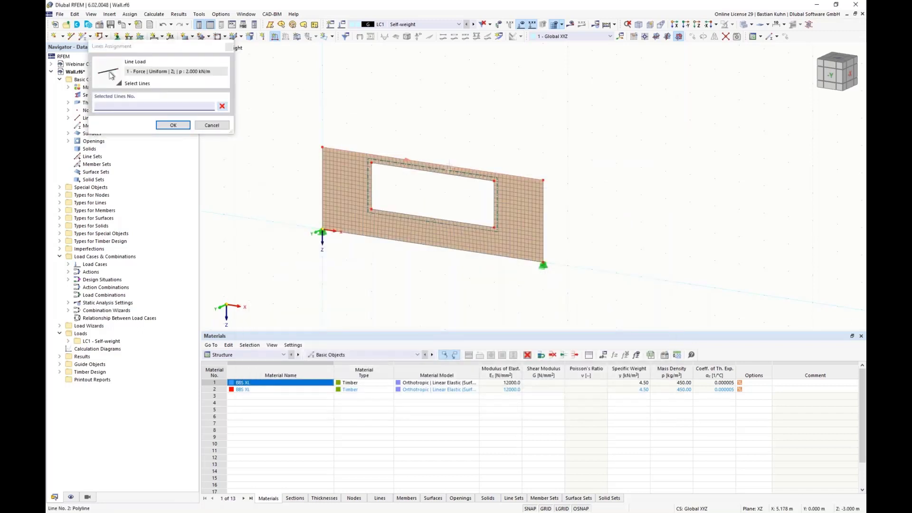
click(174, 126)
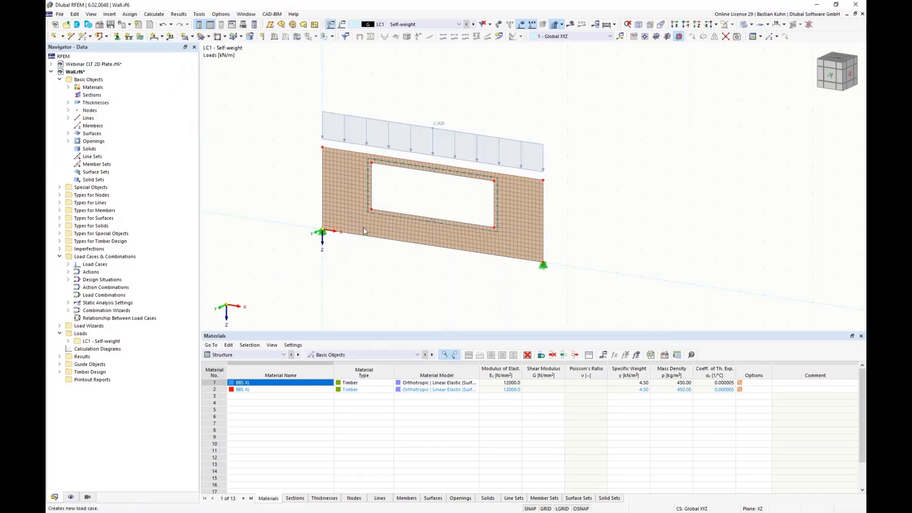
- Create load case LC2 with the action category Imposed loads - category A: domestic, residential areas
click(330, 25)
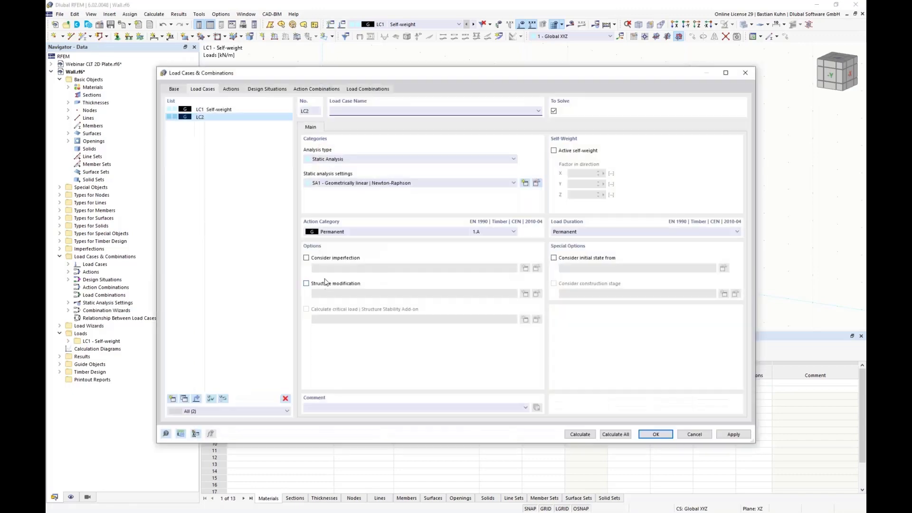
click(356, 232)
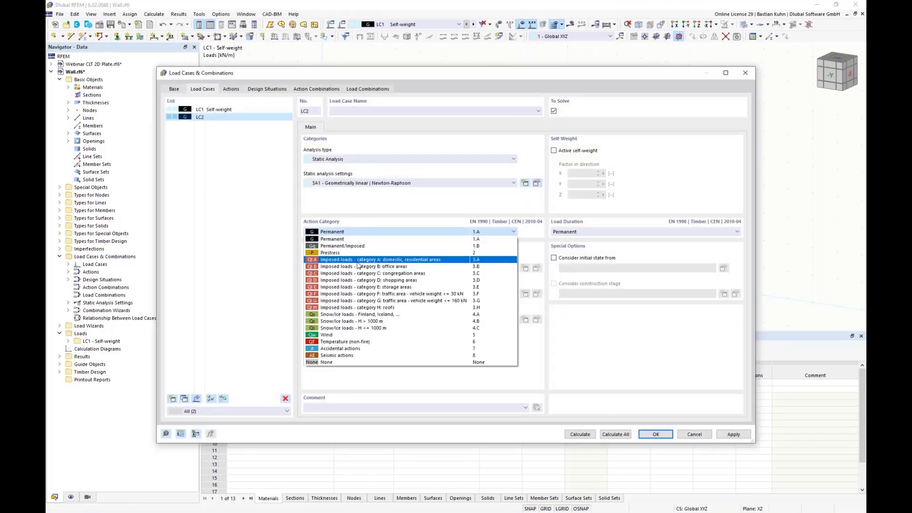
click(361, 255)
click(655, 434)
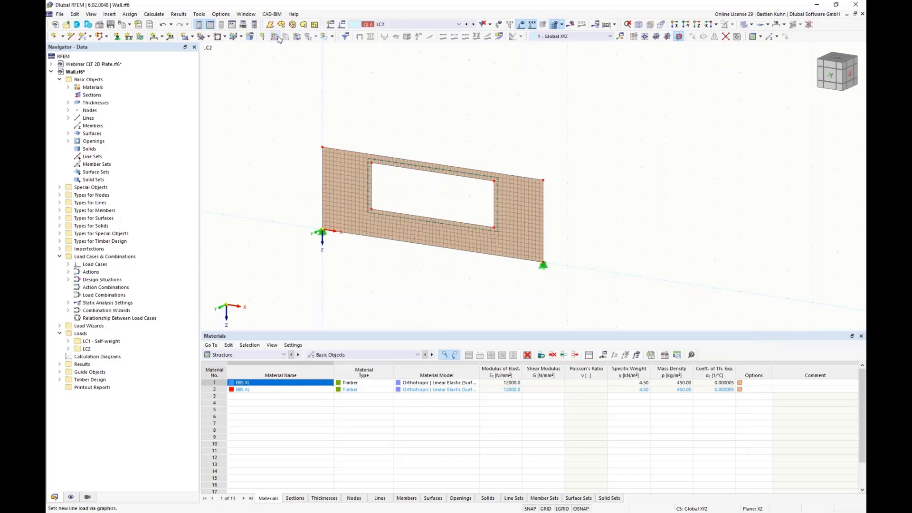
- Apply a uniform line load of 10 kN/m in Z to the wall's lower edge in load case LC2
click(275, 38)
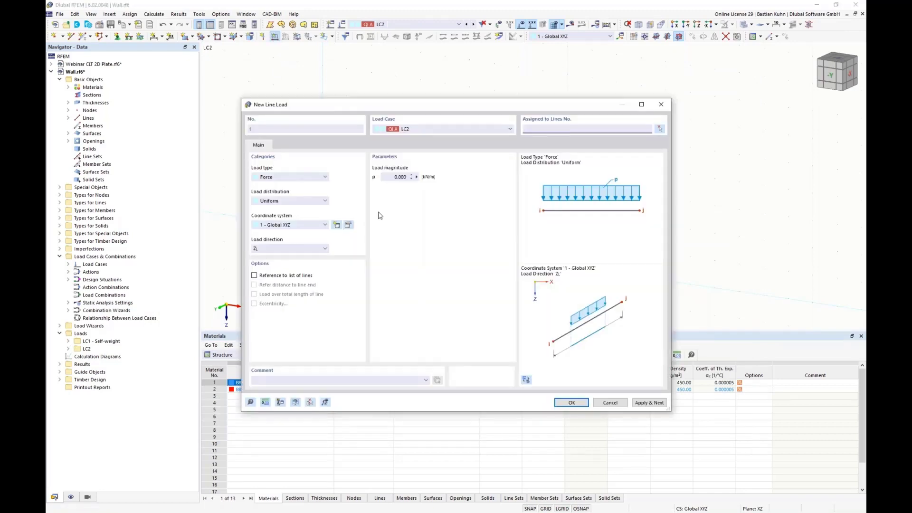
click(390, 178)
click(572, 402)
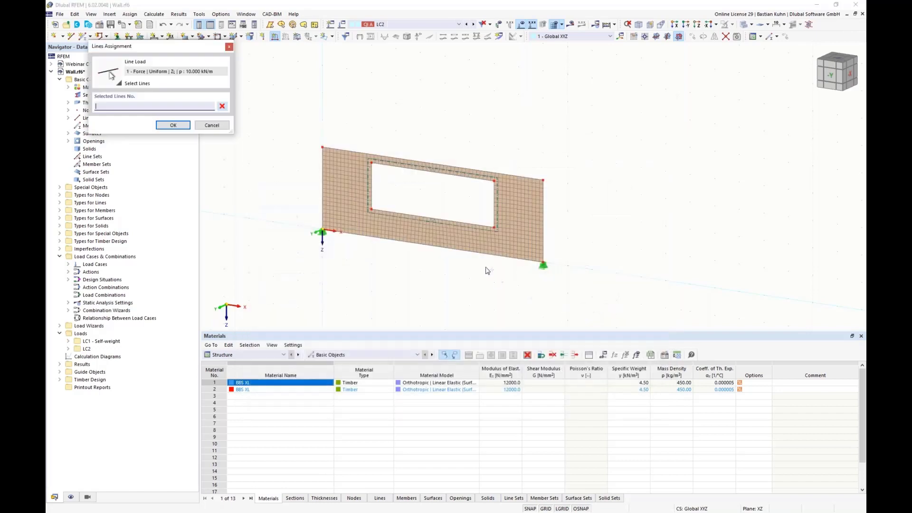
click(480, 248)
click(174, 126)
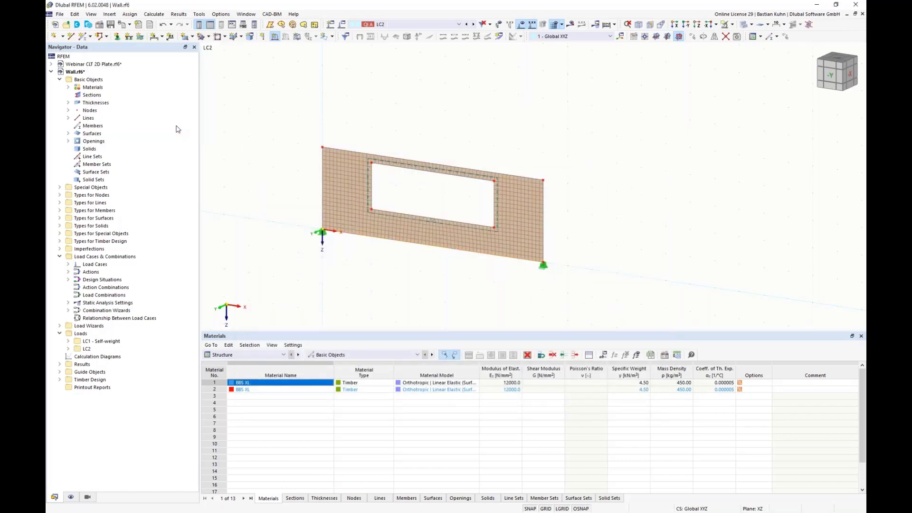
- Delete the SLS - Characteristic and SLS - Quasi-permanent design situations from the load combinations setup
right_click(81, 259)
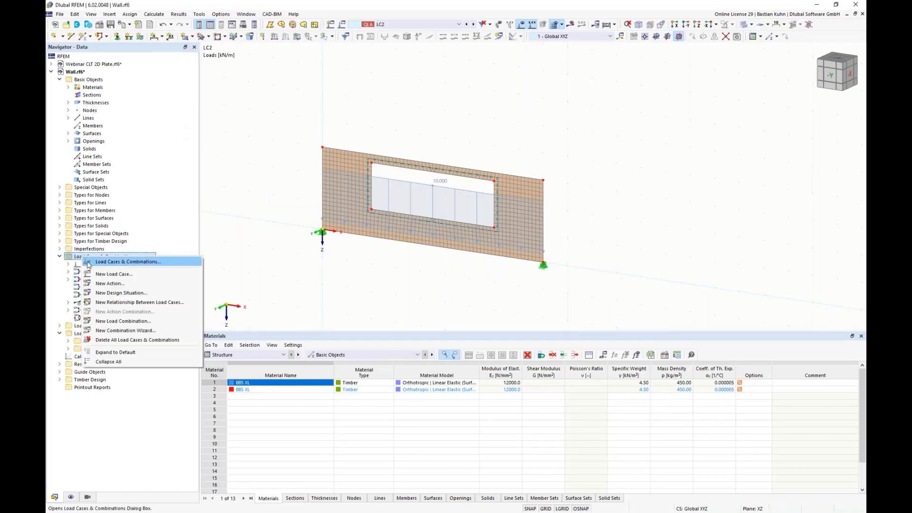
click(91, 264)
drag(407, 75, 420, 258)
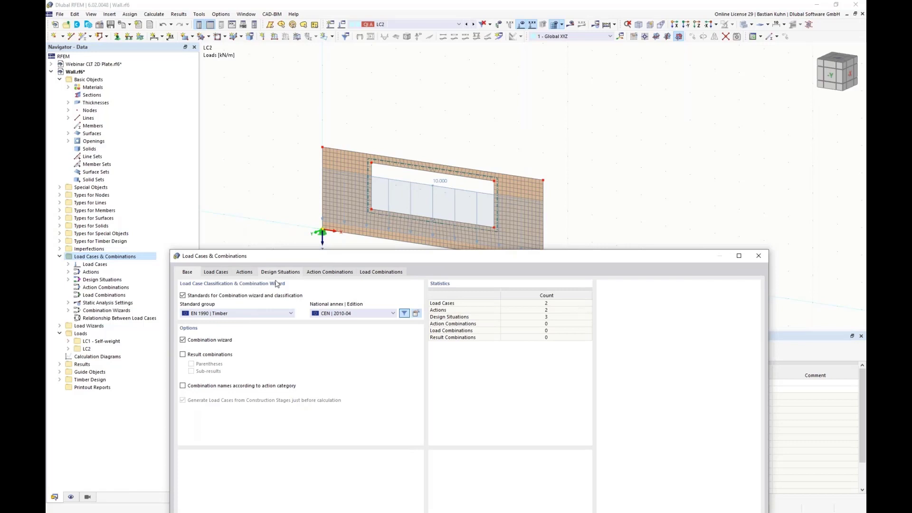
click(280, 300)
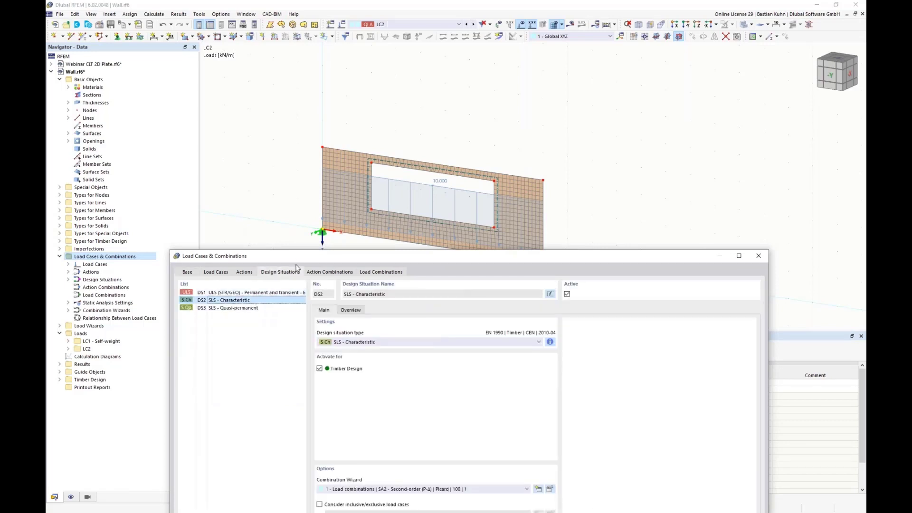
drag(297, 247, 502, 11)
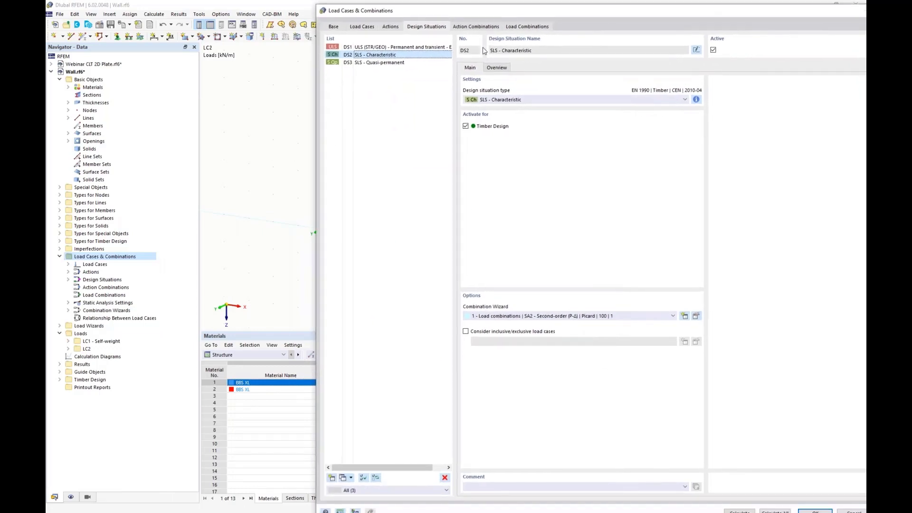
shift+click(405, 64)
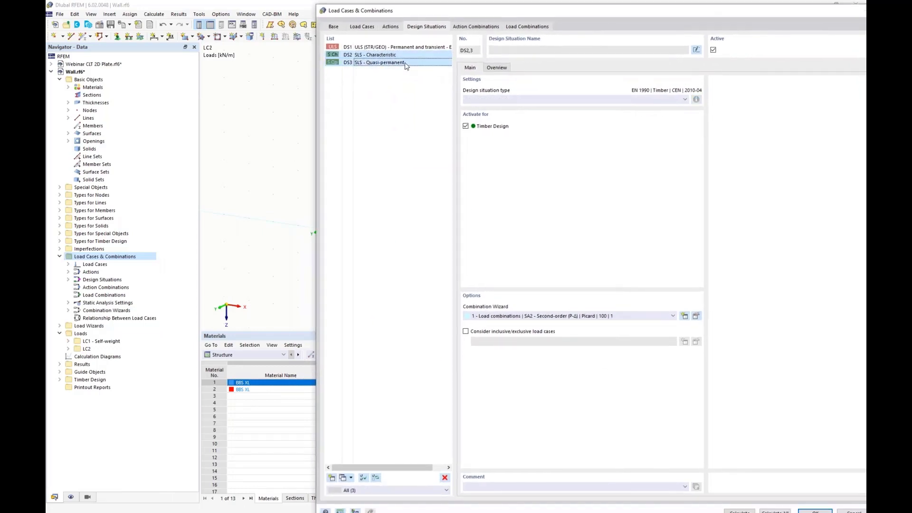
click(444, 479)
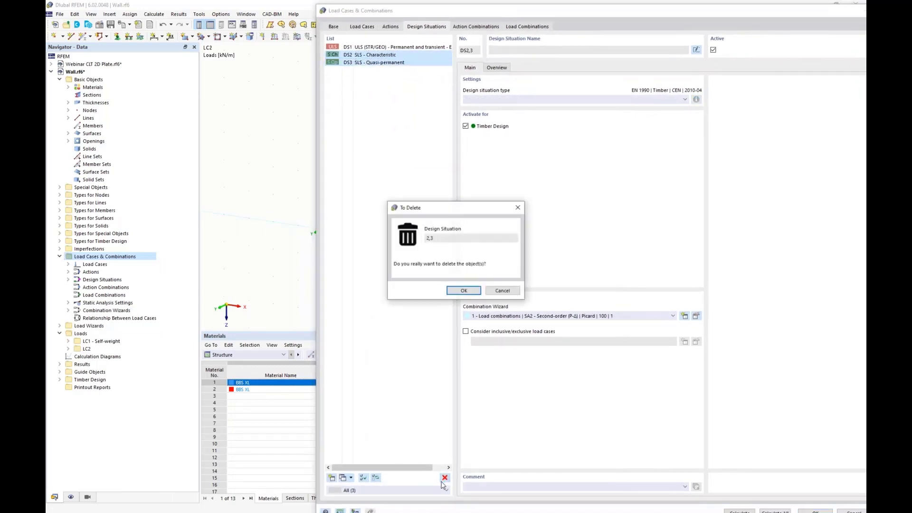
click(464, 290)
- Assign the geometrically linear SA1 combination wizard to design situation DS1 and generate the load combinations
click(487, 320)
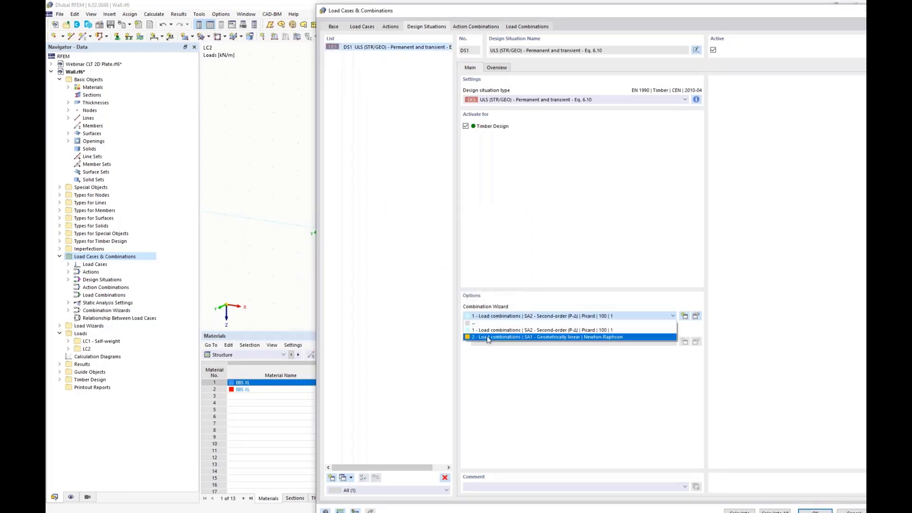
click(487, 334)
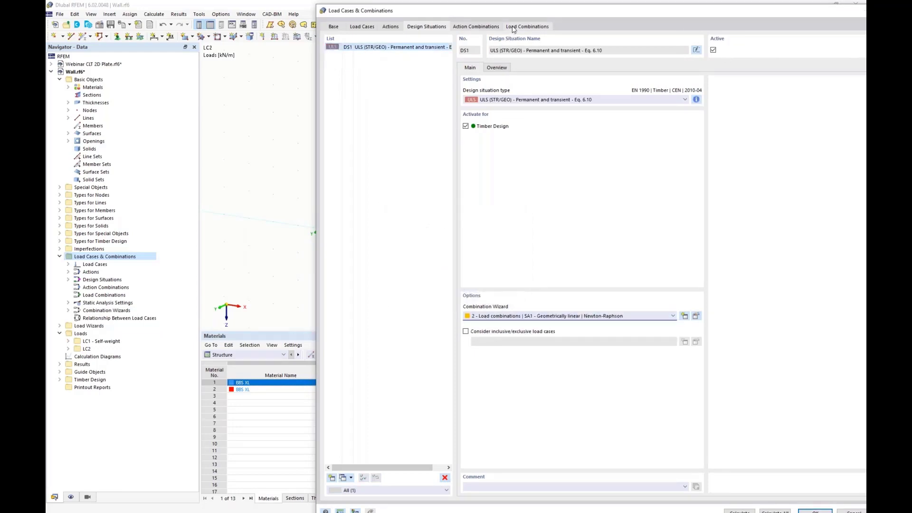
click(528, 26)
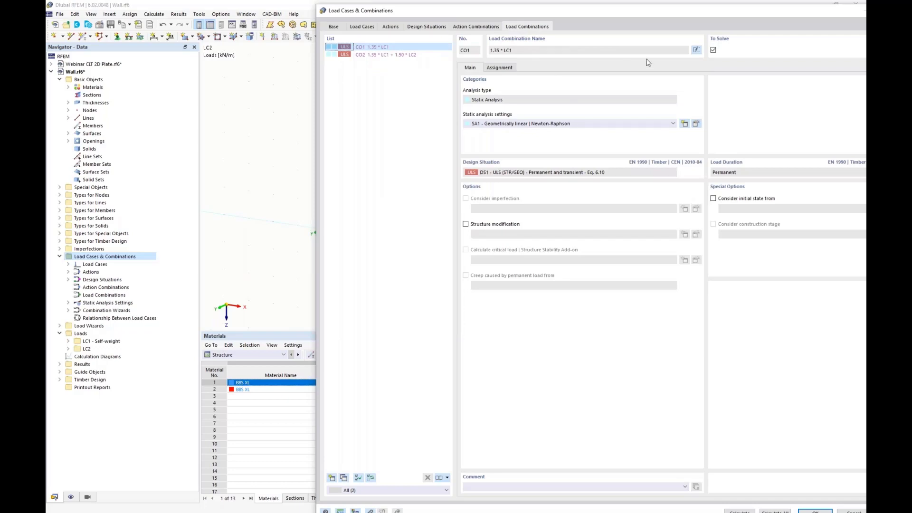
drag(700, 18, 570, 13)
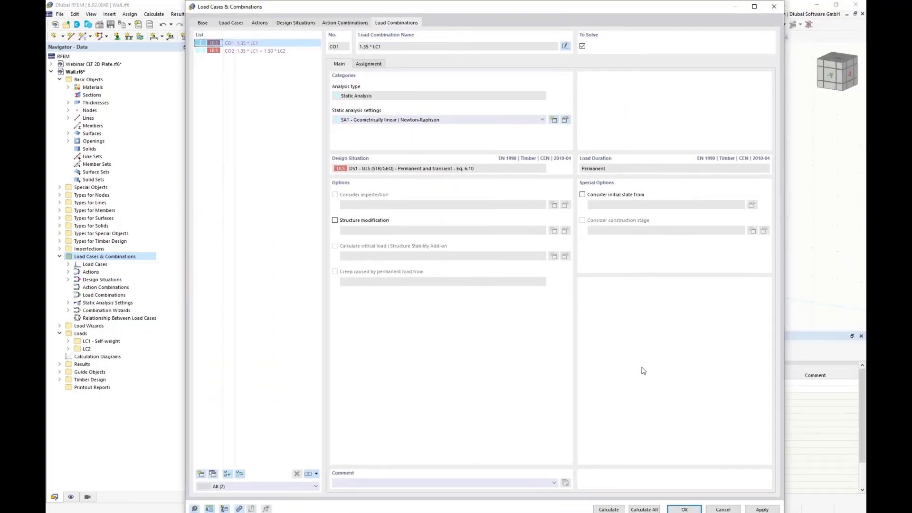
click(677, 510)
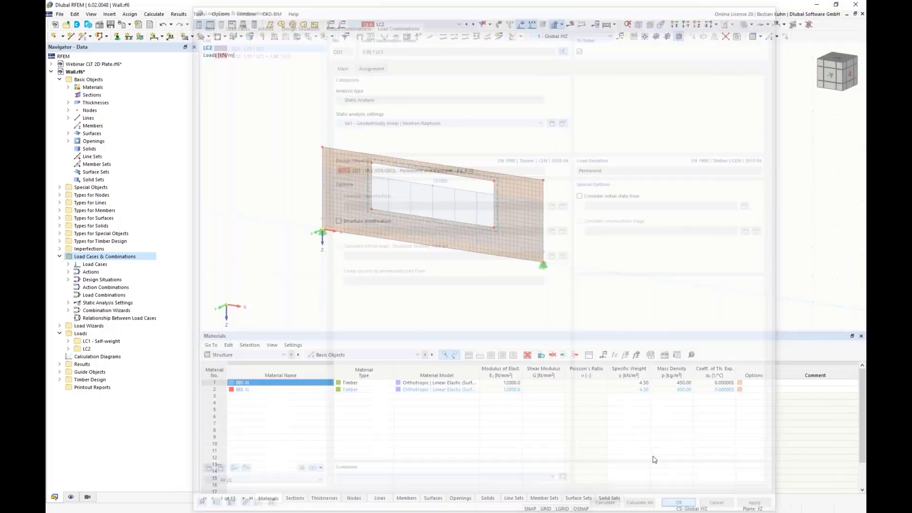
- Show the Timber Design input data and check the design configurations assigned to the wall surface
click(283, 356)
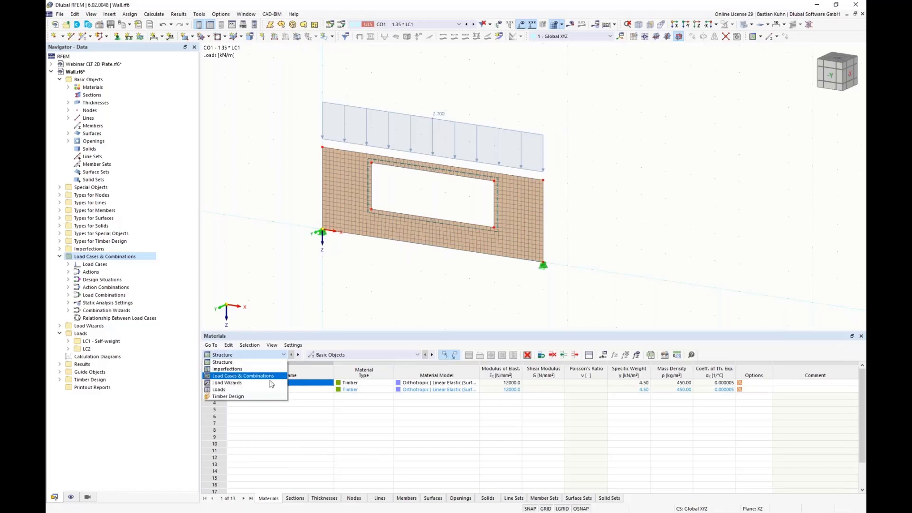
click(238, 382)
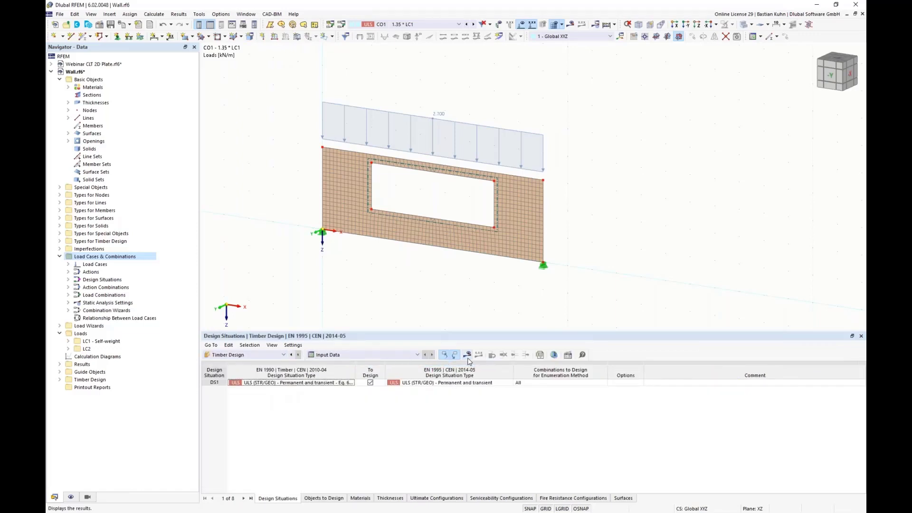
double_click(469, 244)
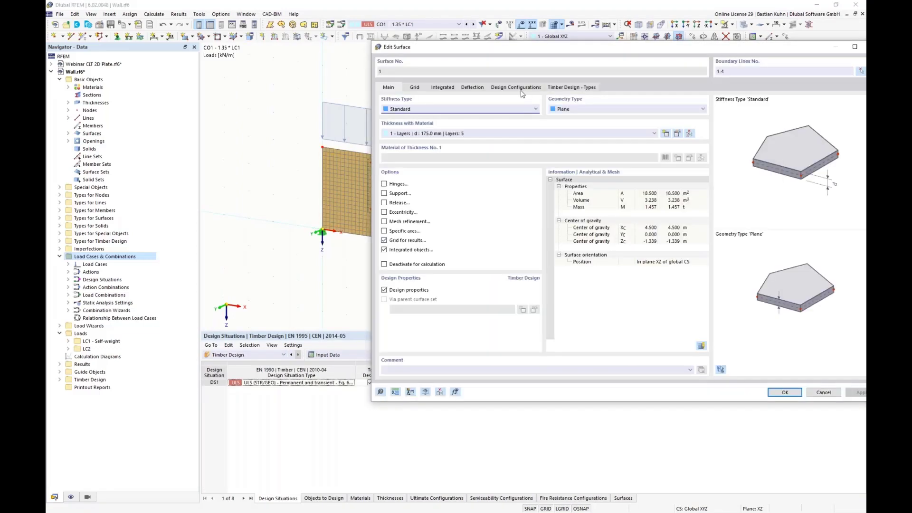
click(513, 88)
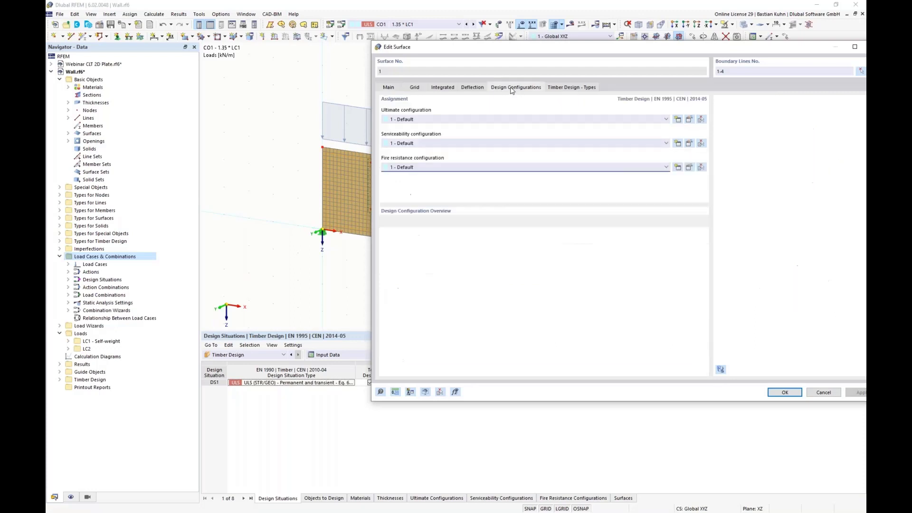
click(780, 393)
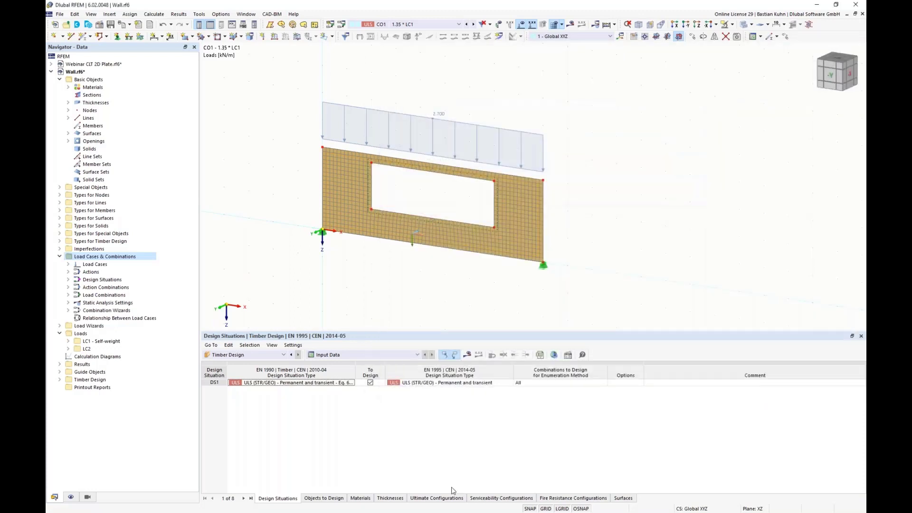
- Run the Timber Design calculation for the wall and view the design check ratios on its surface
click(468, 355)
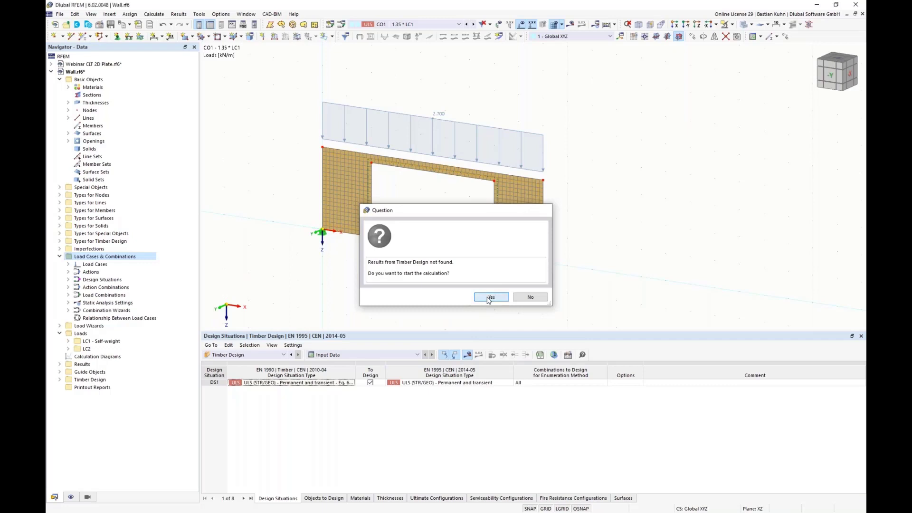
click(490, 298)
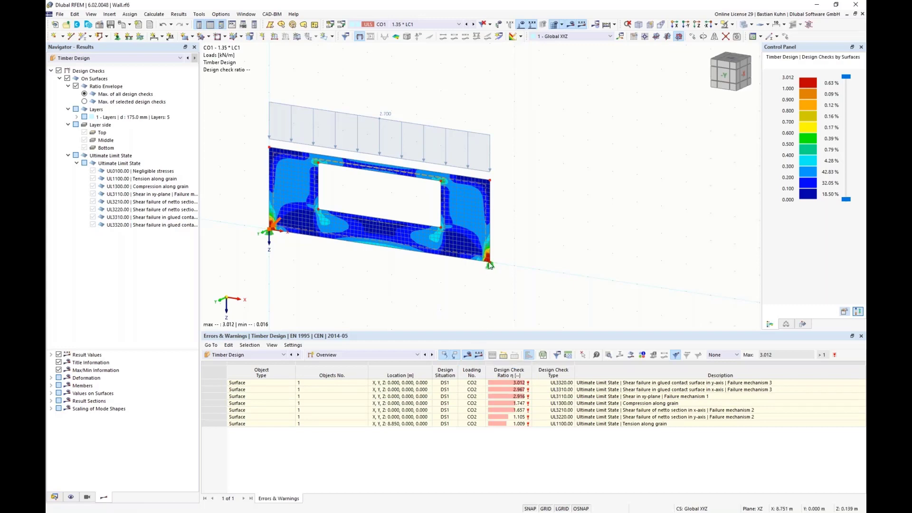
scroll(485, 264, up, 3)
scroll(485, 264, down, 5)
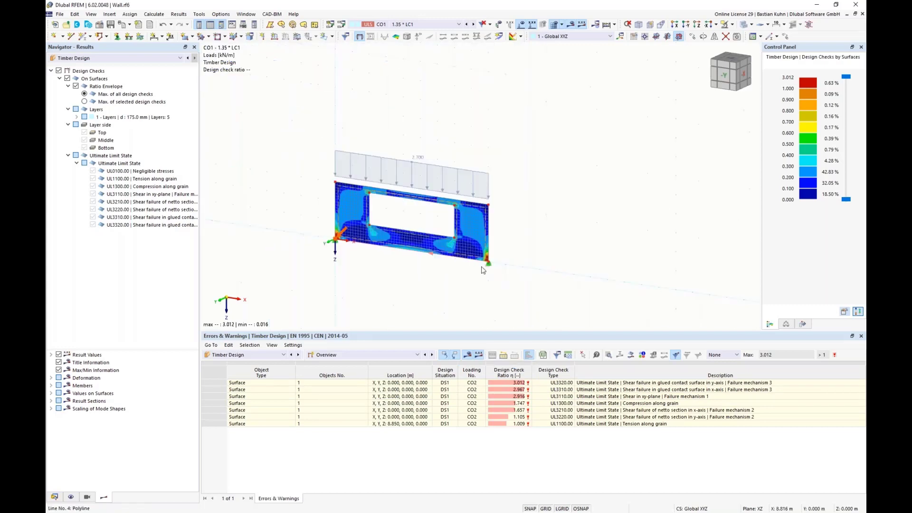
middle_drag(482, 272, 496, 274)
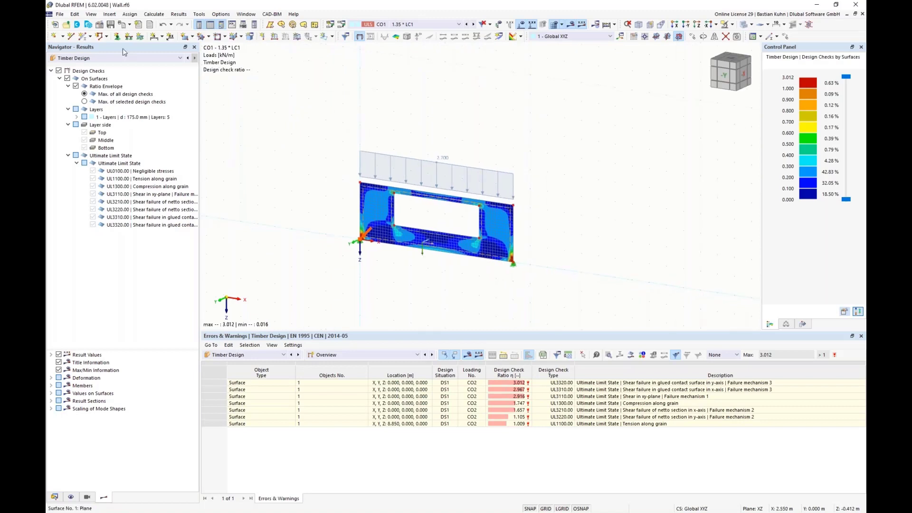
- Create a rectangular surface results adjustment with dimensions a and b of 1 m each
click(109, 14)
mouse_move(118, 32)
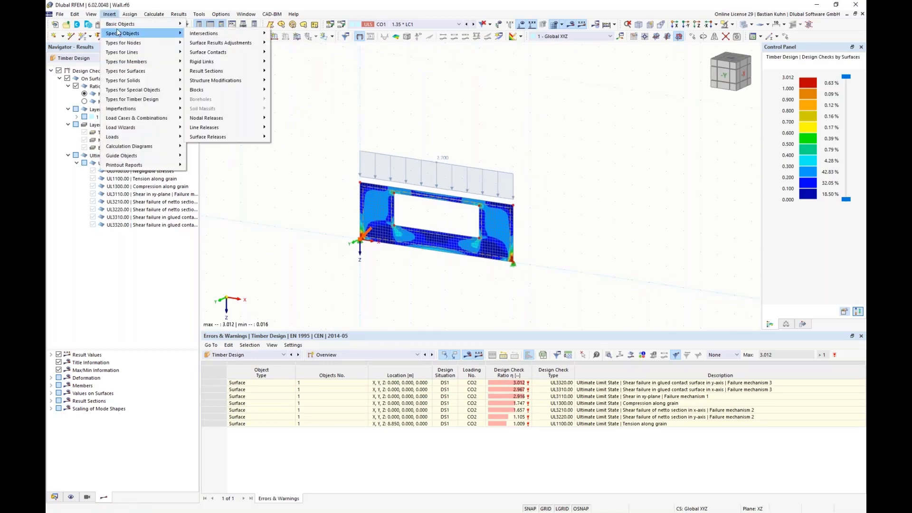
mouse_move(247, 43)
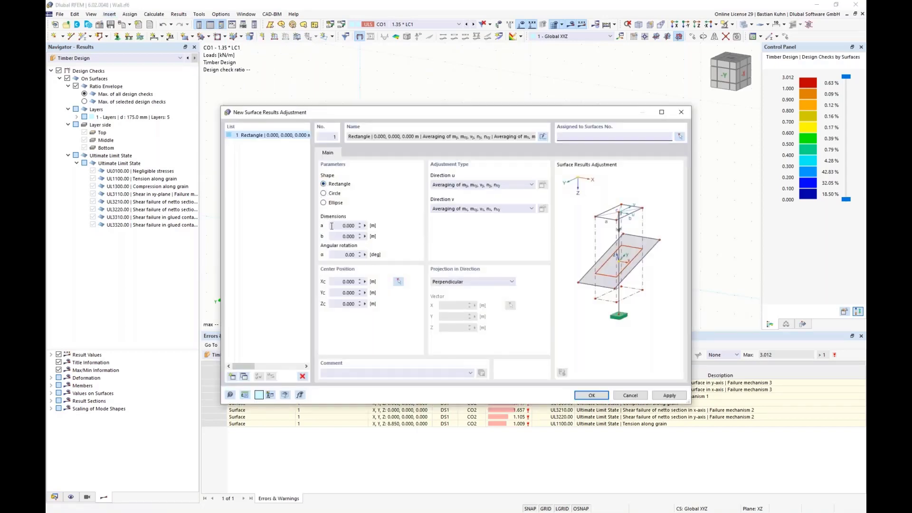
click(331, 226)
text(1)
click(336, 237)
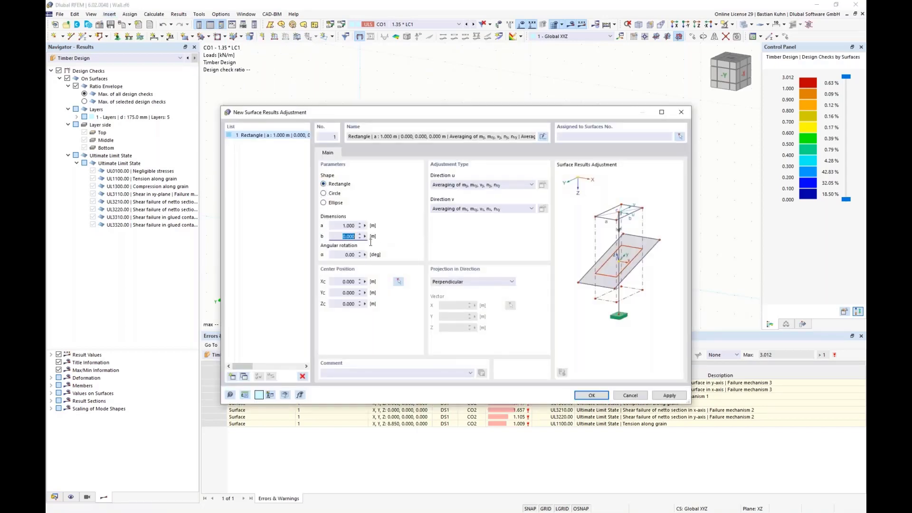
text(1)
- Assign the results adjustment to surface 1 and center it on the wall's lower support corner at the origin
click(679, 137)
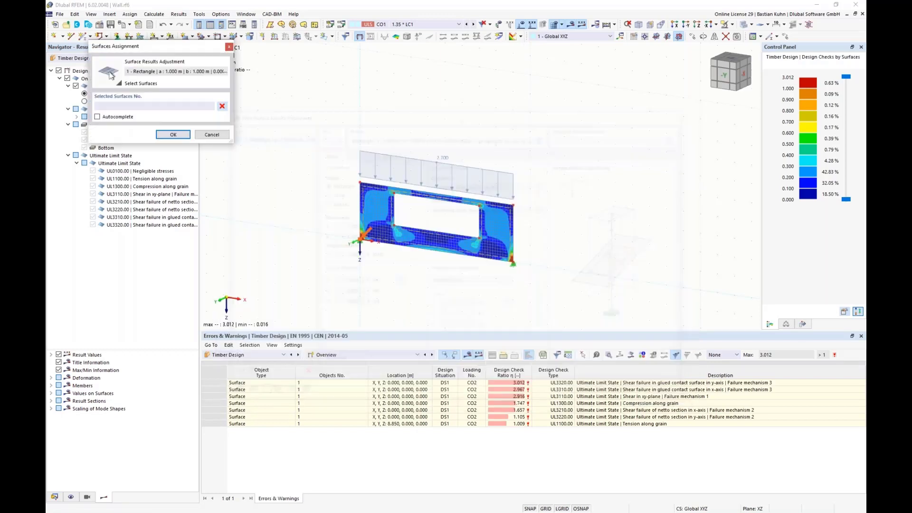
click(172, 136)
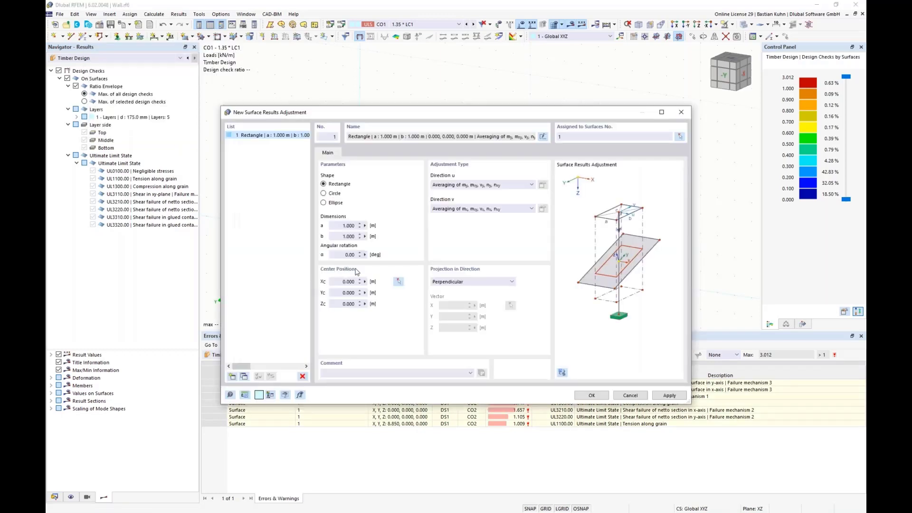
click(400, 284)
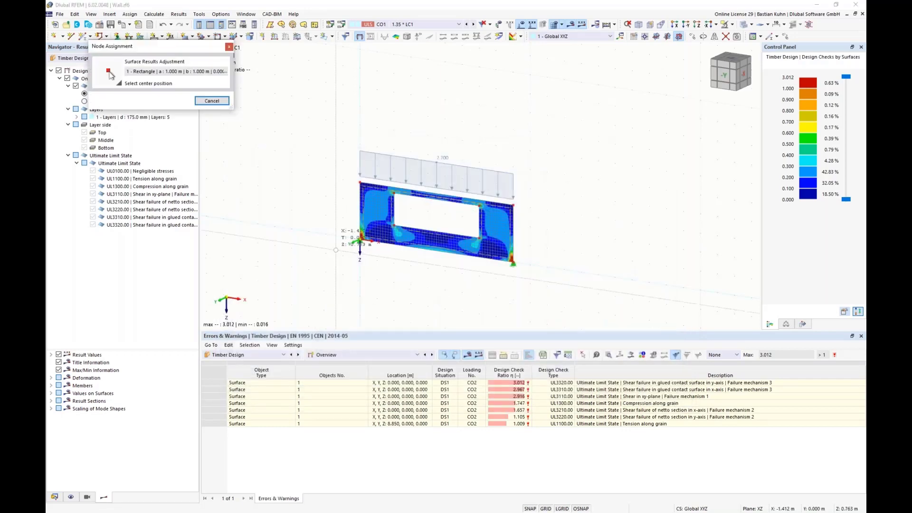
click(360, 242)
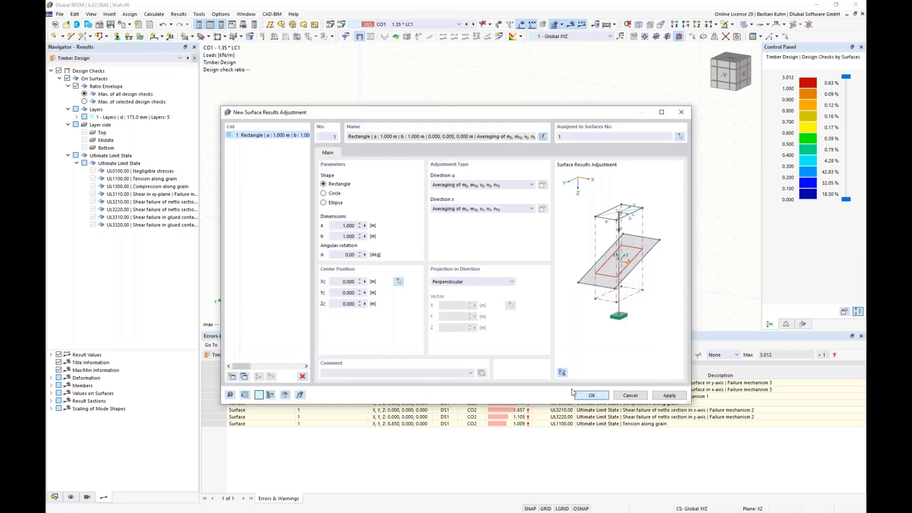
click(590, 396)
click(491, 298)
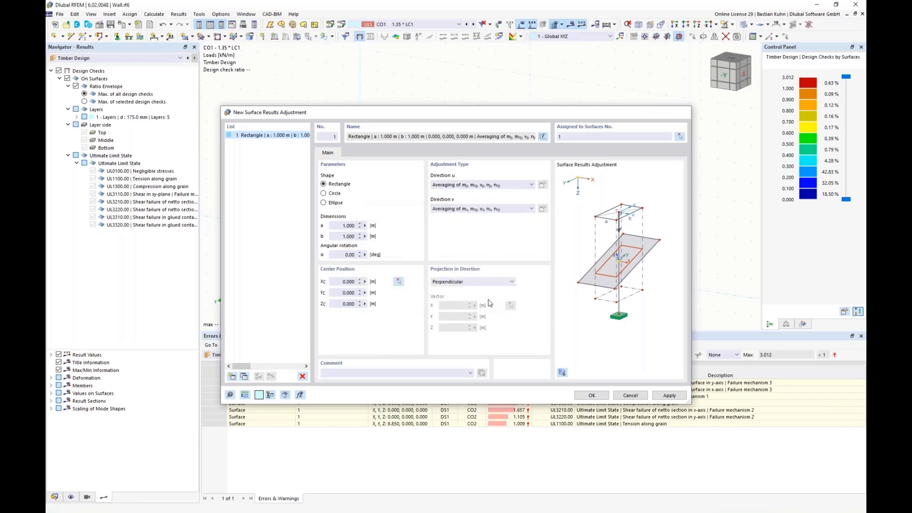
- Copy the surface results adjustment 9 m along X to the wall's other support and recalculate the Timber Design
click(359, 242)
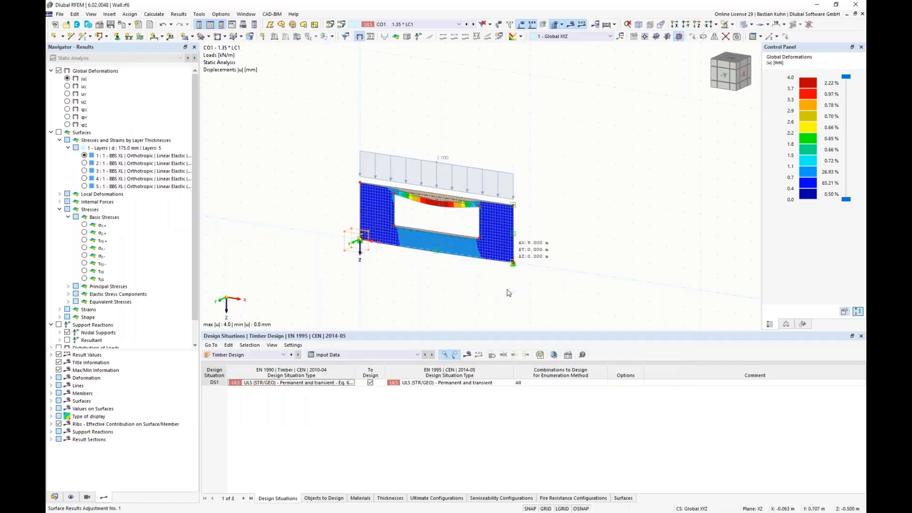
click(514, 264)
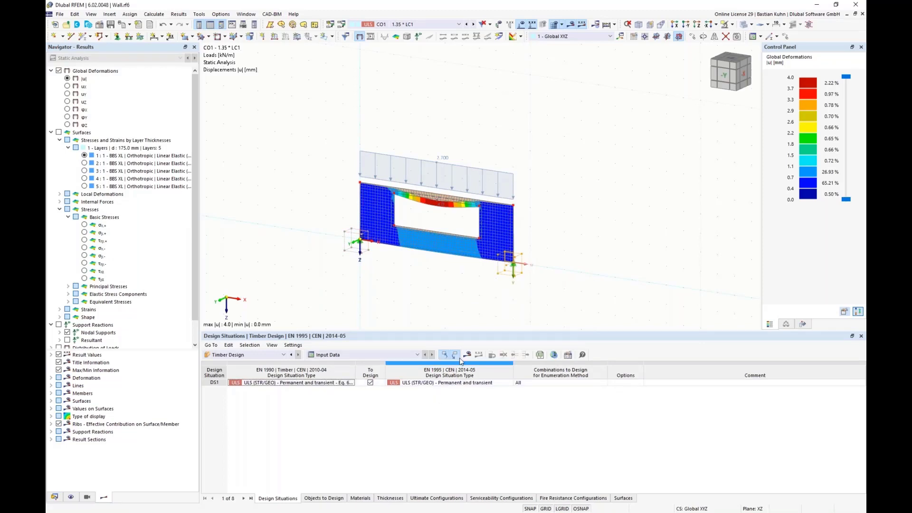
click(467, 354)
click(491, 297)
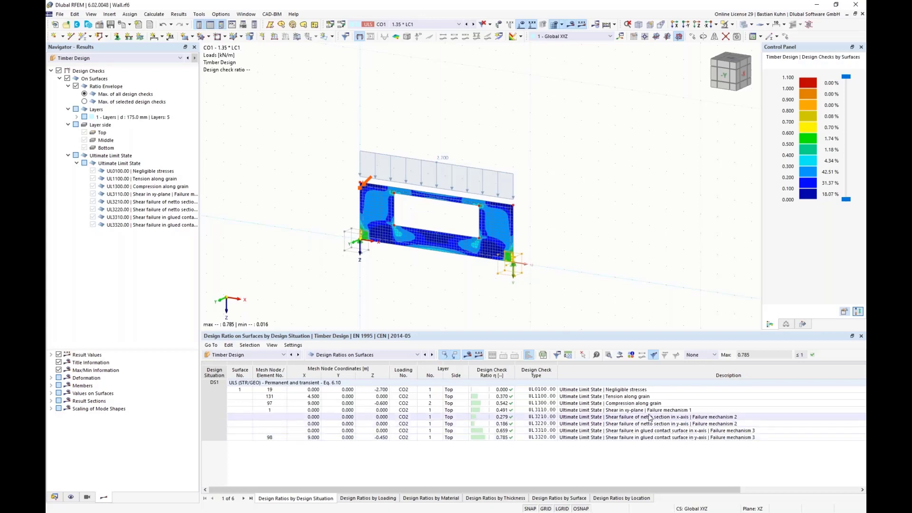
- Examine the wall's shear failure mechanism checks and the design check details of UL3310 for failure mechanism 3 in the x-axis
click(631, 412)
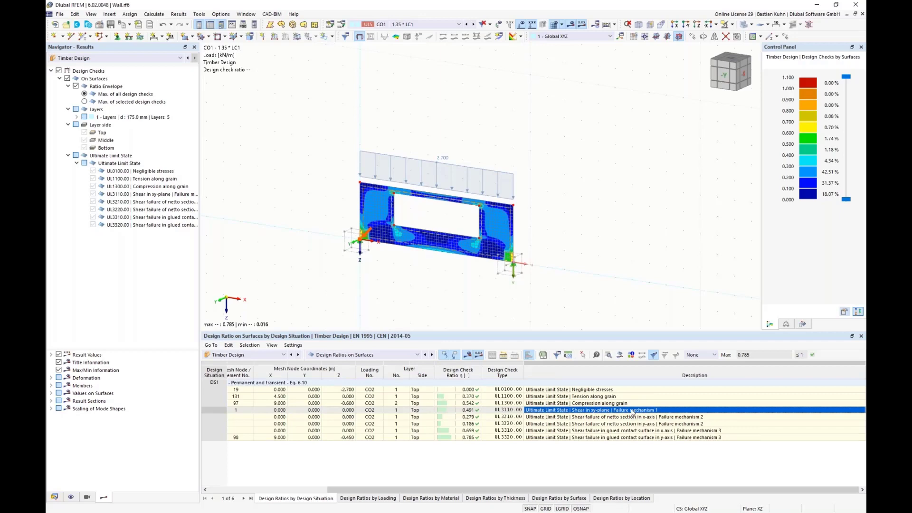
scroll(448, 209, up, 5)
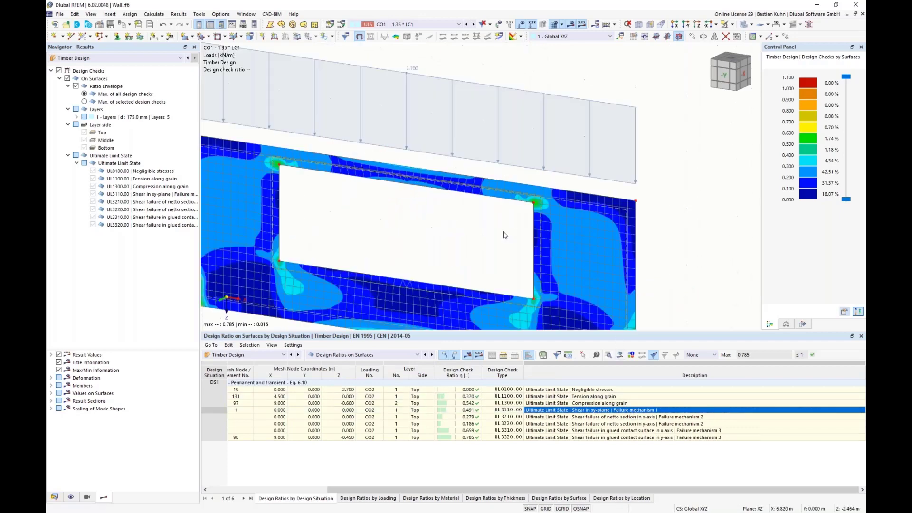
click(687, 418)
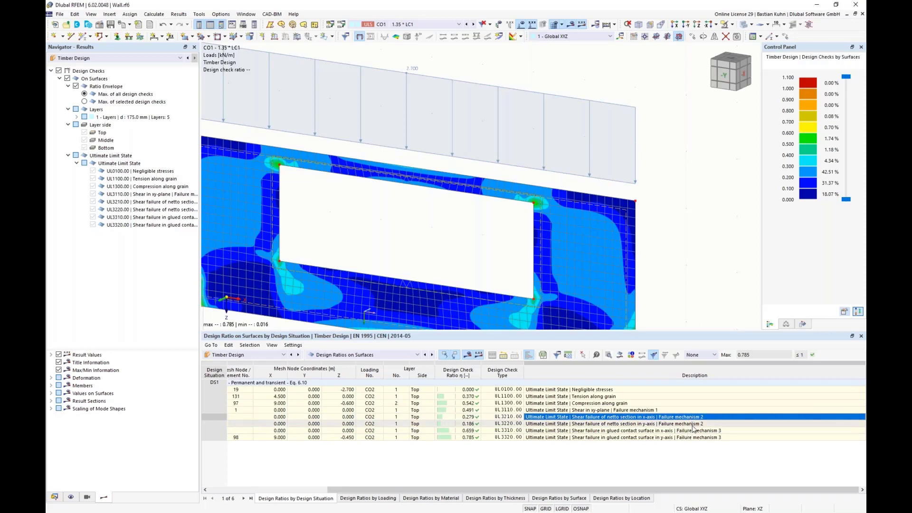
click(690, 432)
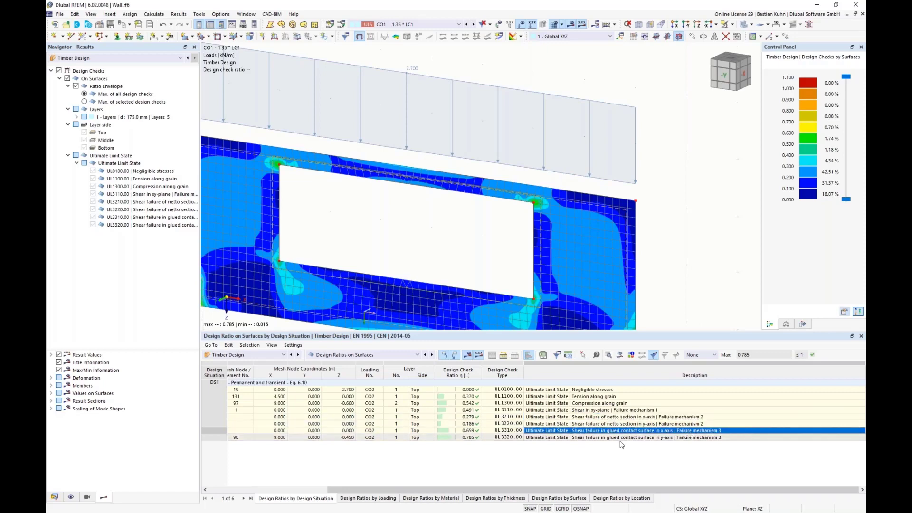
double_click(649, 435)
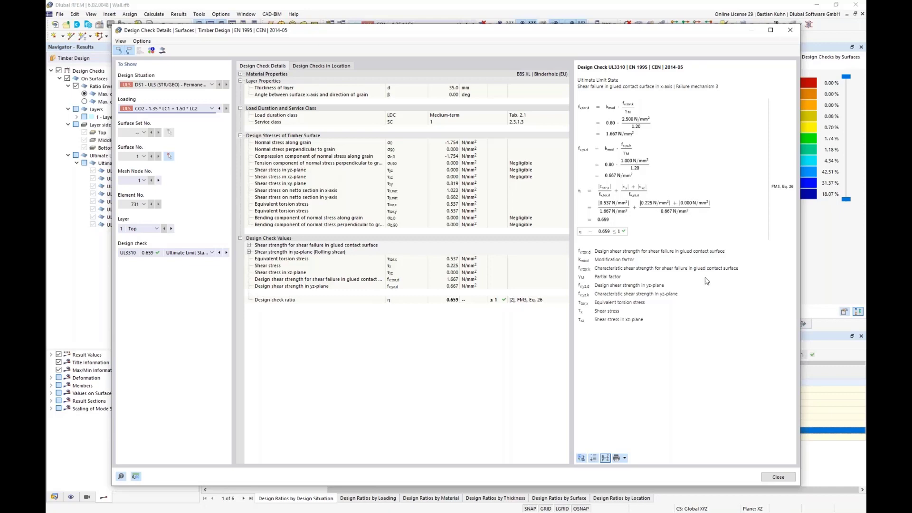
click(772, 477)
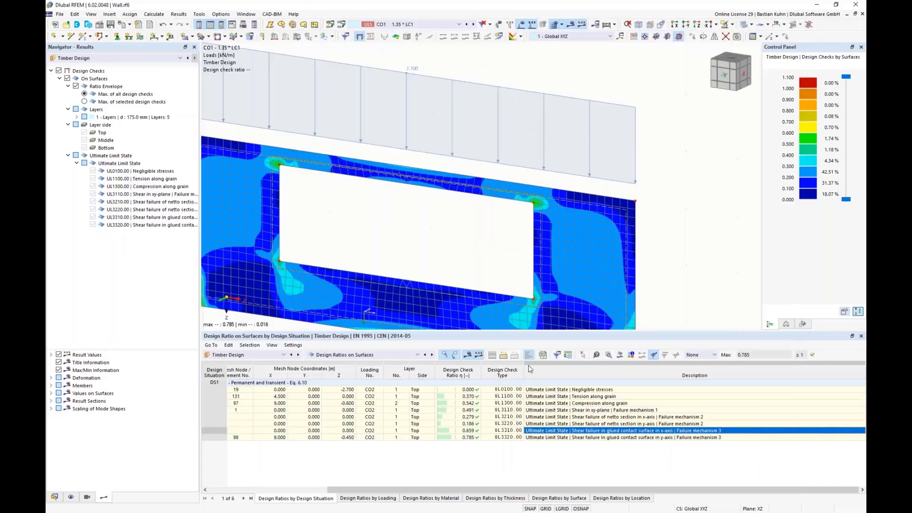
- Show the result diagram through the layers at the surface point for the equivalent torsion stress in x
click(620, 354)
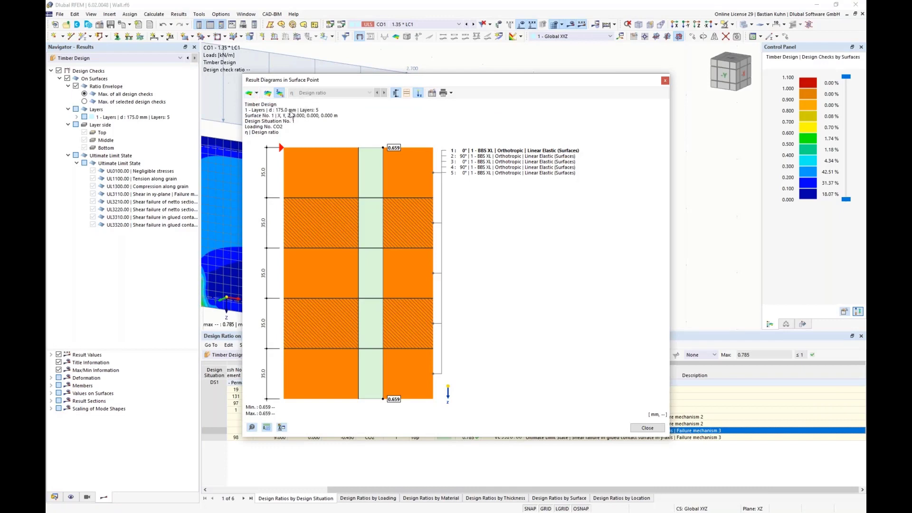
click(369, 93)
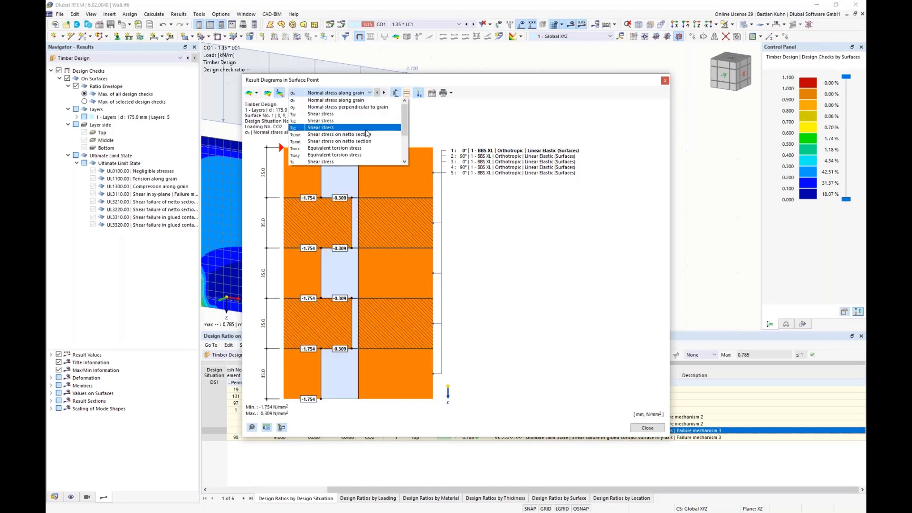
scroll(366, 134, down, 5)
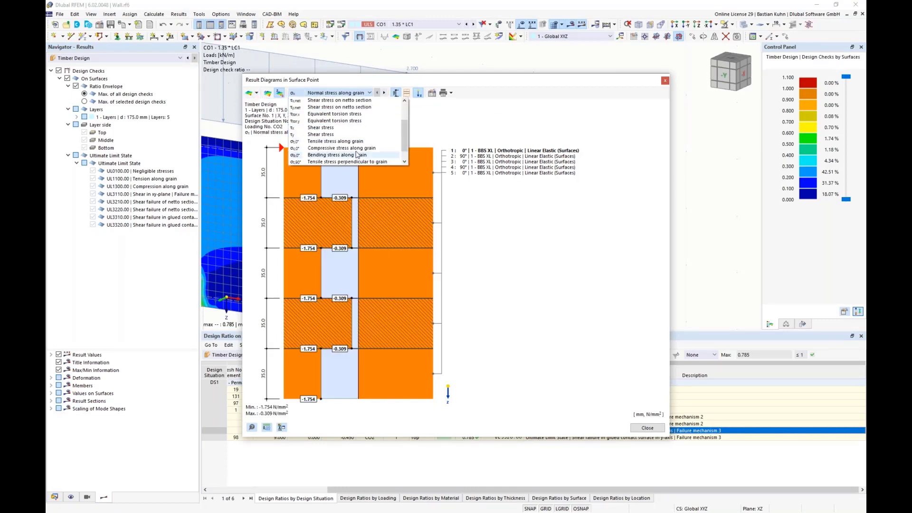
click(342, 115)
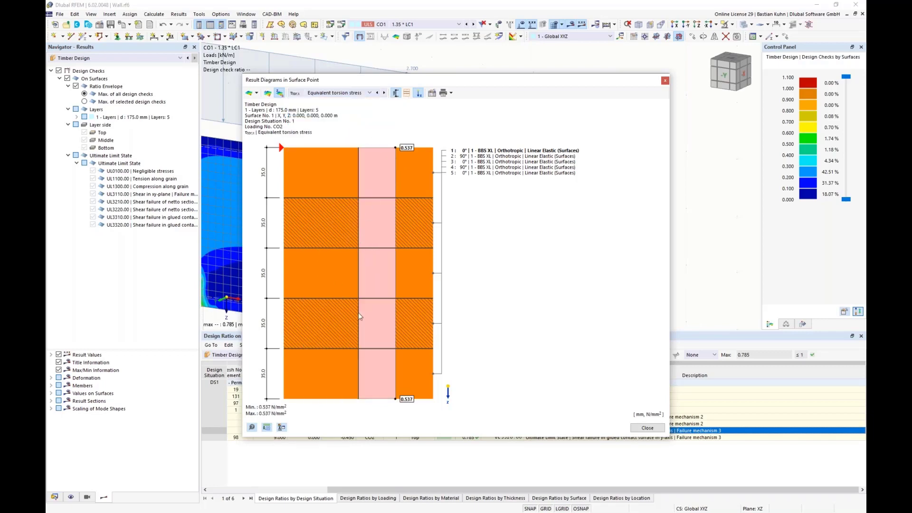
click(370, 94)
scroll(356, 132, up, 3)
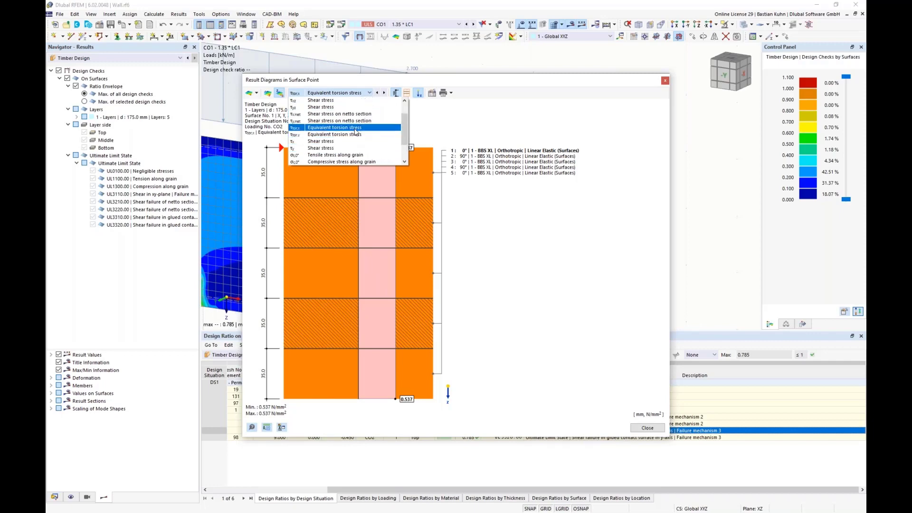
click(355, 132)
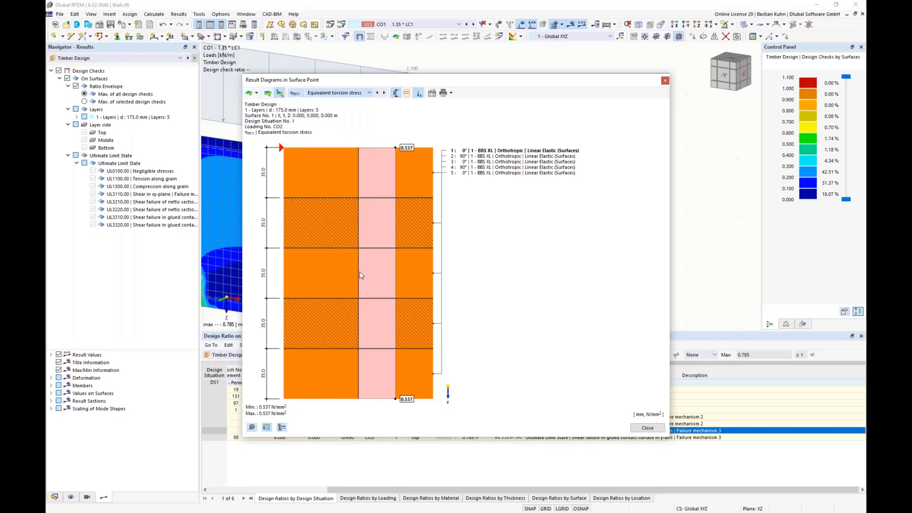
key(Up)
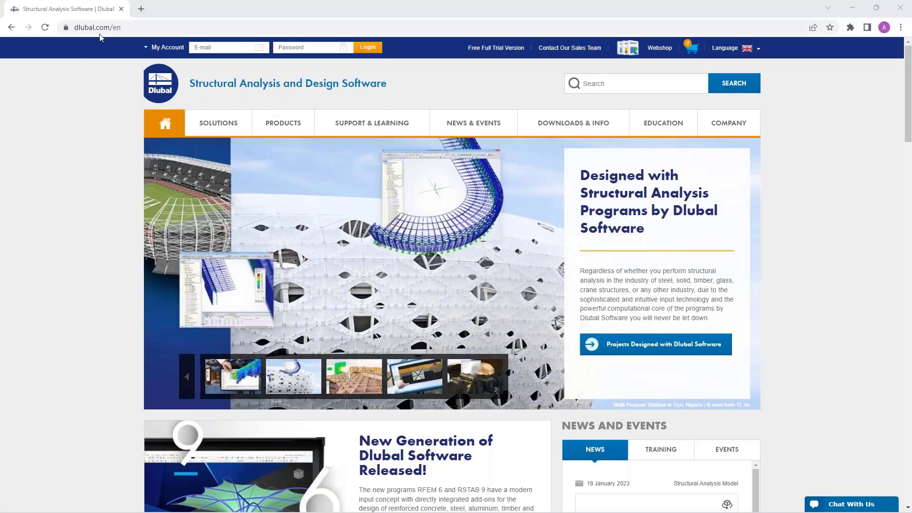
- Switch to the browser and open the Webinars overview from the events section of the Dlubal website
mouse_move(466, 134)
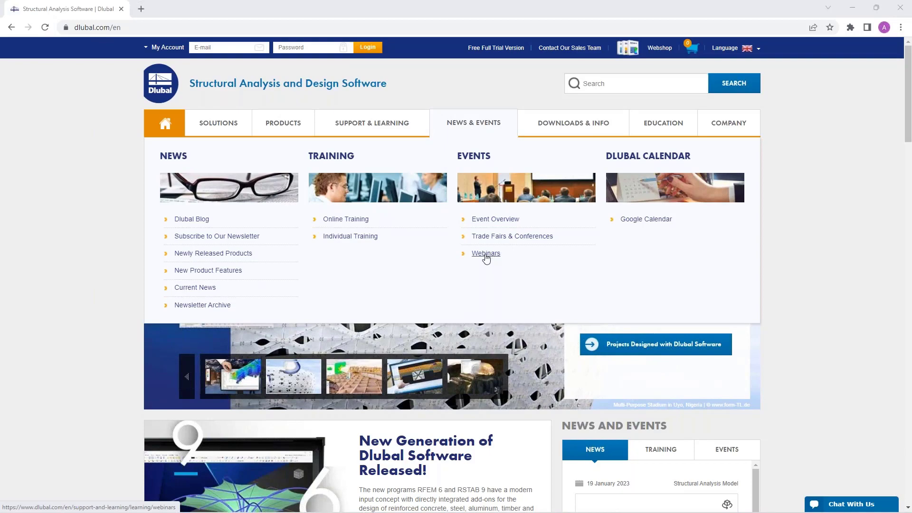
click(485, 254)
scroll(485, 258, down, 6)
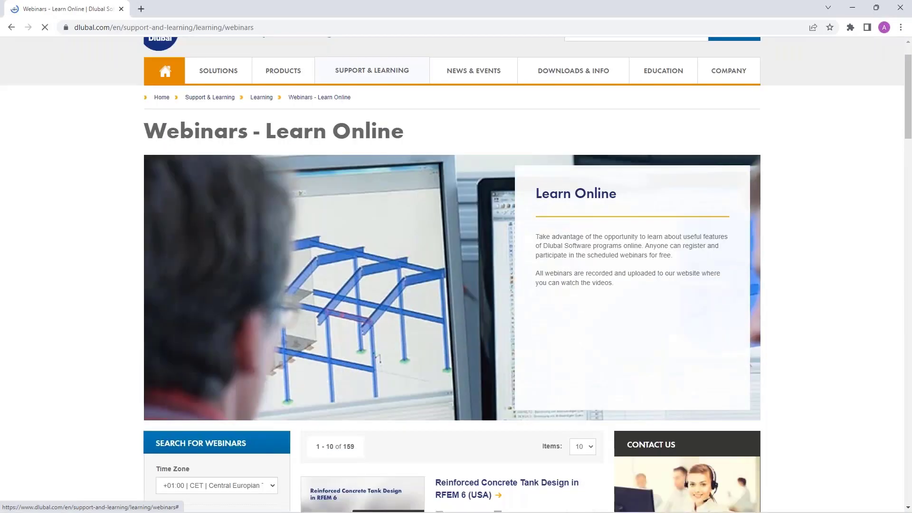
- Find the webinar "Modeling and Design of CLT Panels in RFEM 6" in the list and open its page
scroll(471, 254, down, 1)
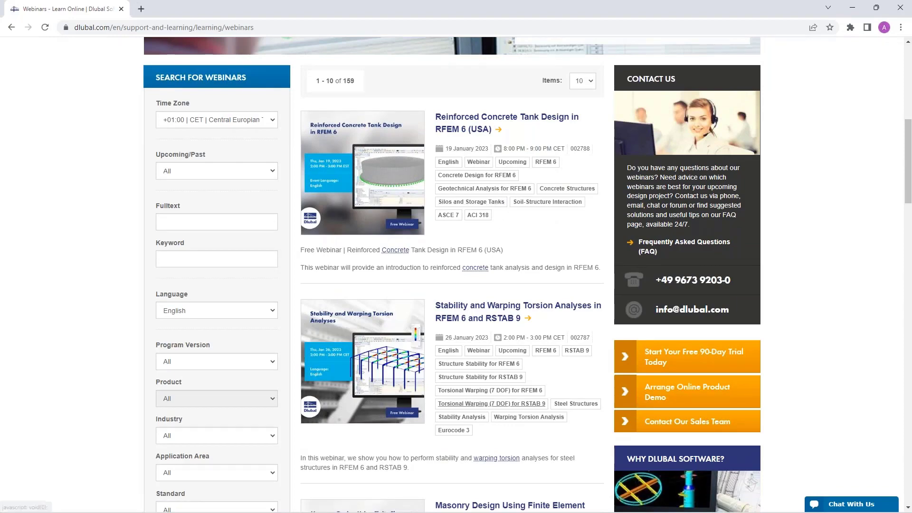
scroll(477, 353, down, 3)
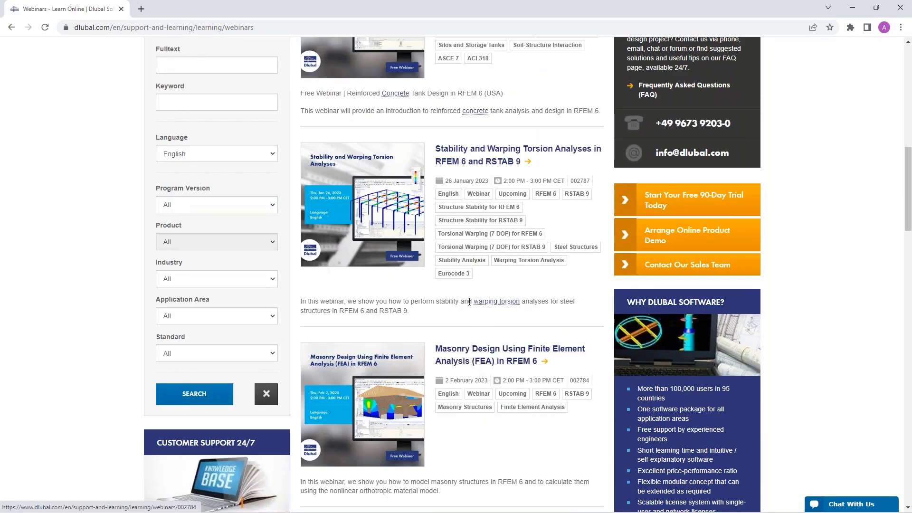
scroll(470, 301, down, 1)
scroll(469, 301, down, 2)
scroll(469, 302, down, 6)
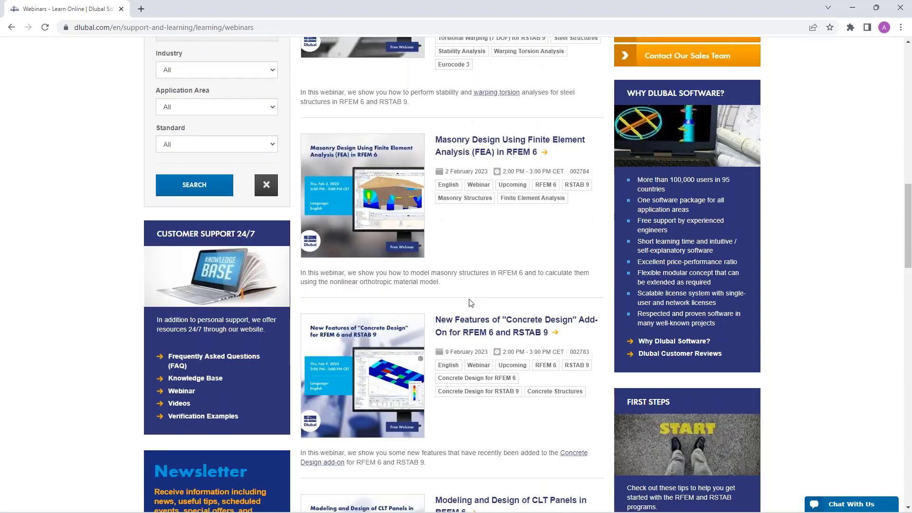
scroll(470, 302, down, 1)
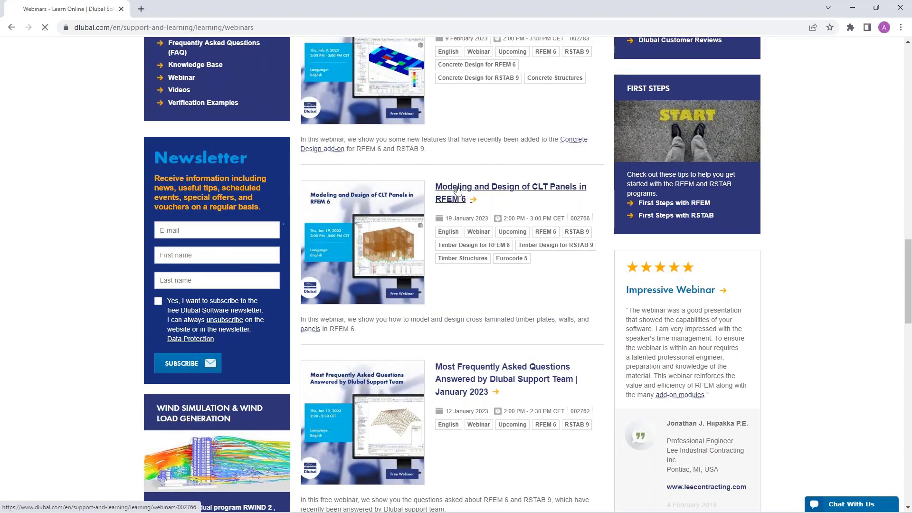
click(458, 190)
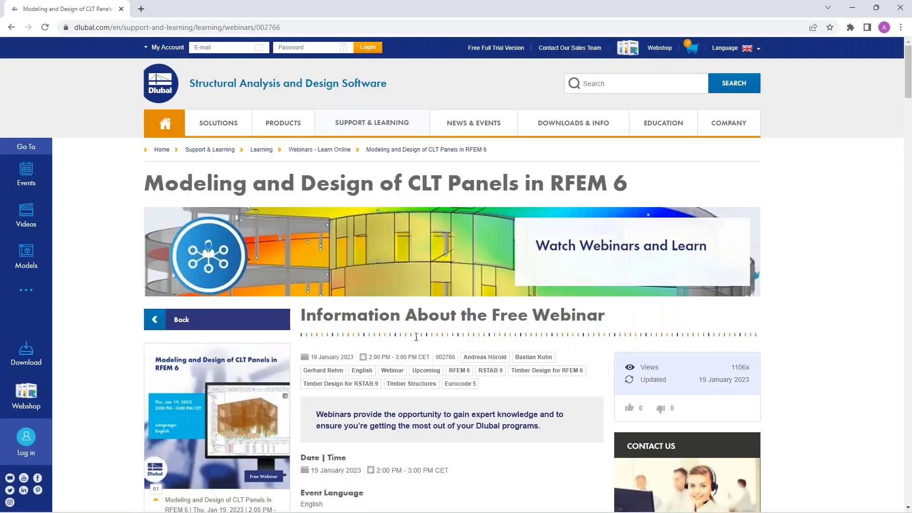
- Review the webinar page's content and time schedule and the CLT models offered under Models to Download
scroll(417, 375, down, 4)
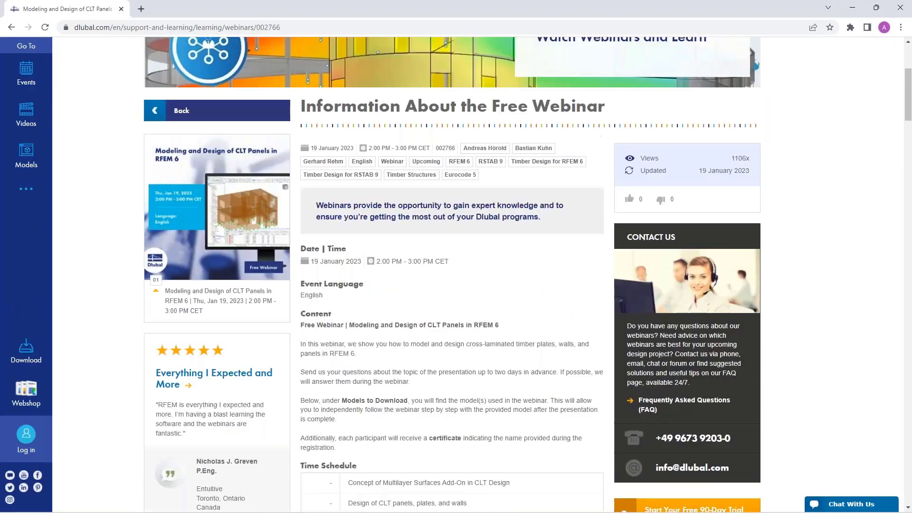
scroll(380, 420, down, 8)
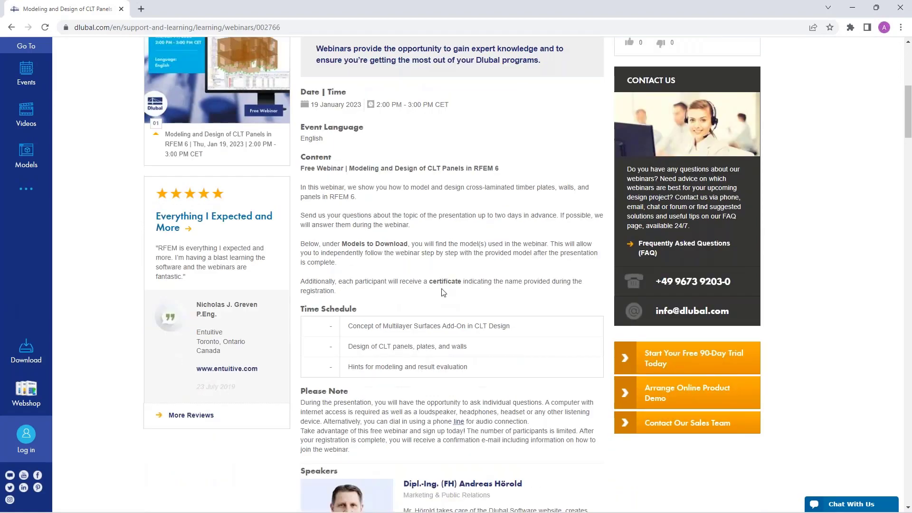
scroll(795, 394, down, 20)
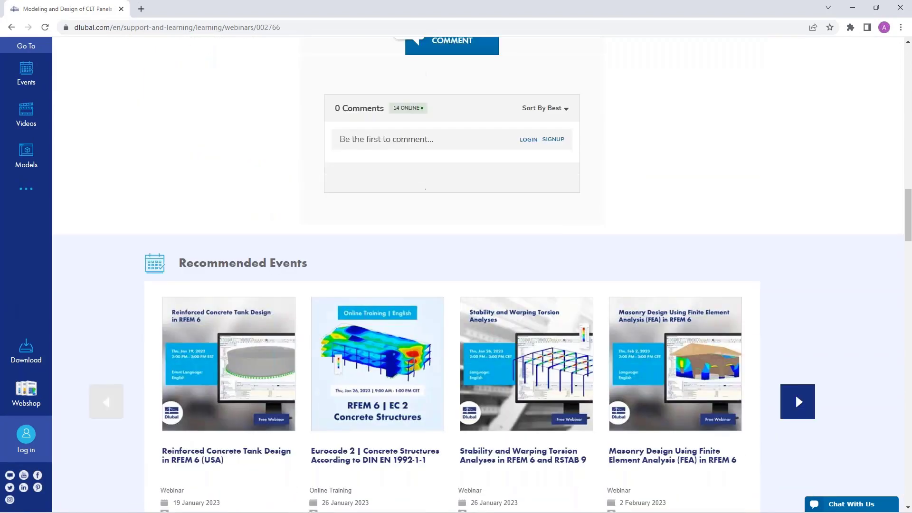
scroll(257, 361, down, 5)
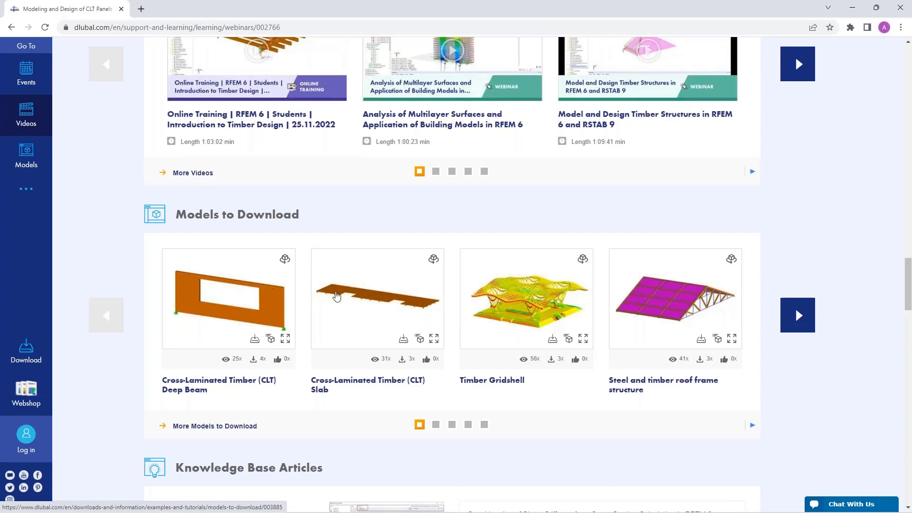
- Return to the start of the webinar page and open the website's Free Full Trial Version page
scroll(340, 312, up, 20)
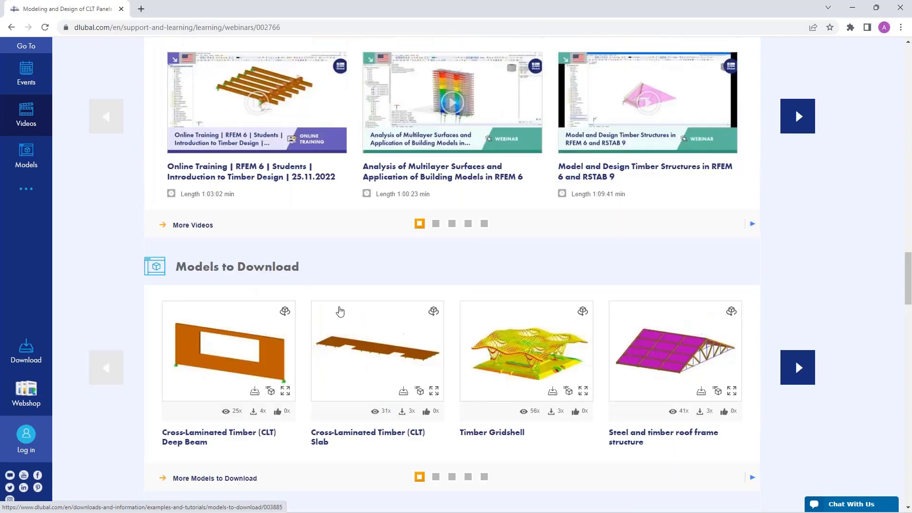
scroll(339, 298, up, 2)
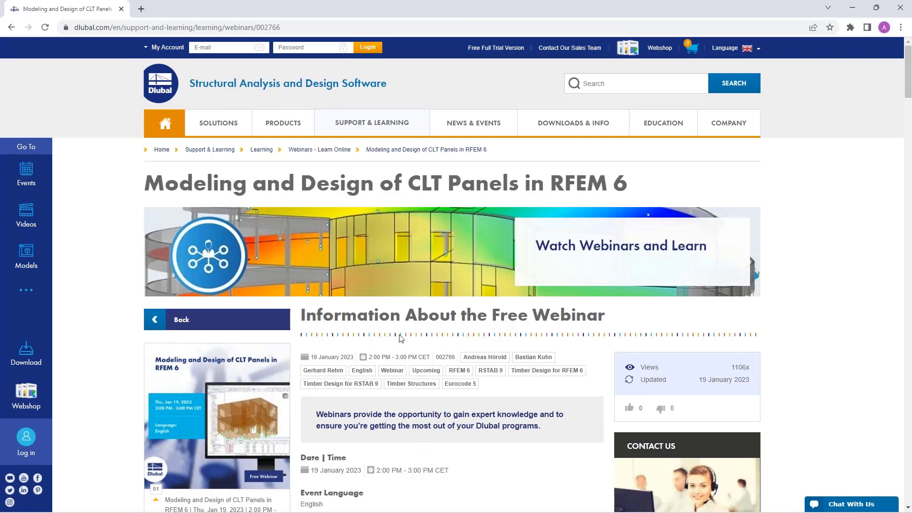
click(490, 49)
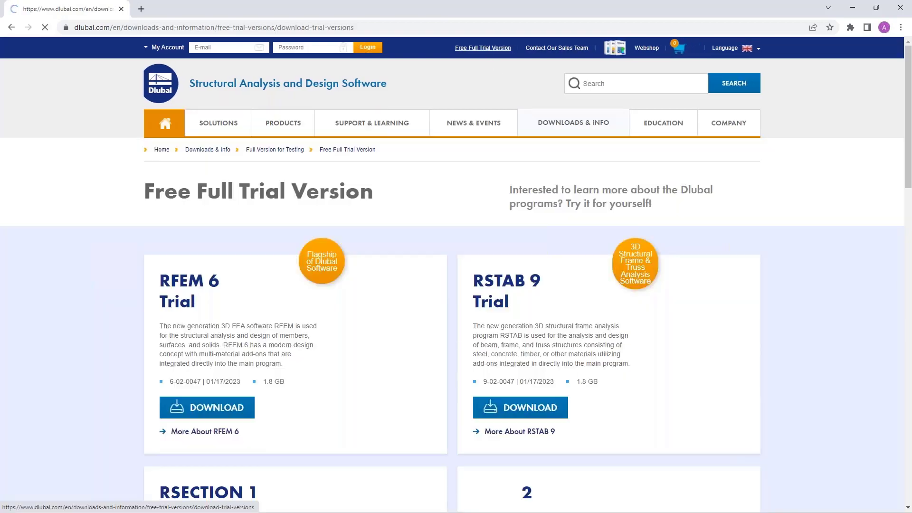